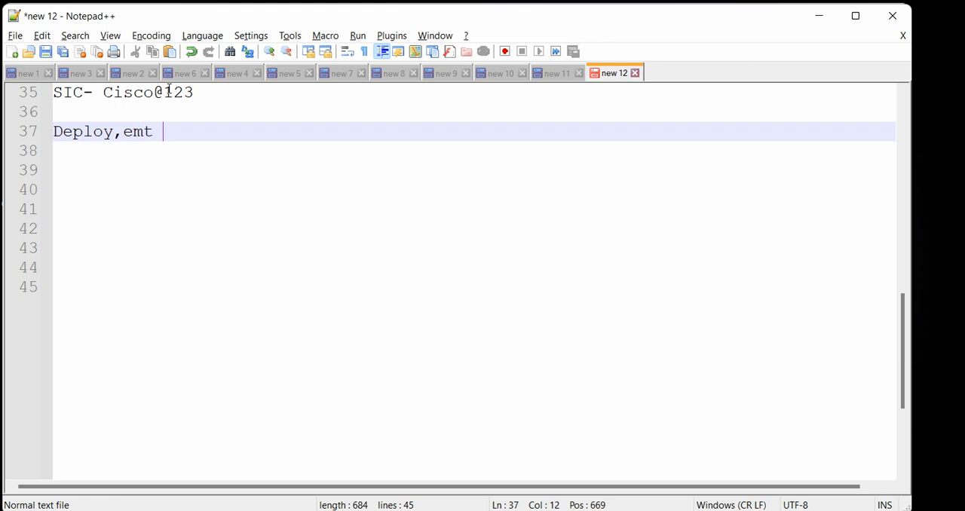
Complete the heading on line 37 as "Deployment of VSX", correcting its misspelling, and start a new line below it
text(VSX)
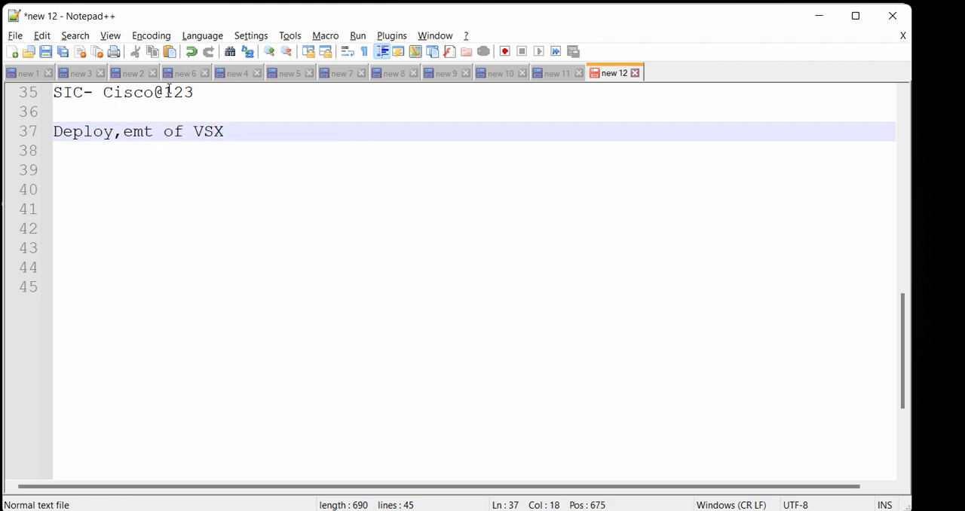
key(Left)
key(Left)
key(Left)
key(Left)
key(Left)
key(Left)
key(BackSpace)
text(m)
key(Right)
key(BackSpace)
text(n)
key(shift+Left)
key(shift+Left)
key(shift+Left)
key(shift+Left)
key(shift+Left)
key(shift+Left)
key(shift+Left)
key(shift+Left)
key(shift+Left)
key(shift+Left)
key(shift+Left)
key(shift+Left)
key(shift+Left)
key(shift+Left)
key(shift+Left)
key(shift+Left)
key(shift+Left)
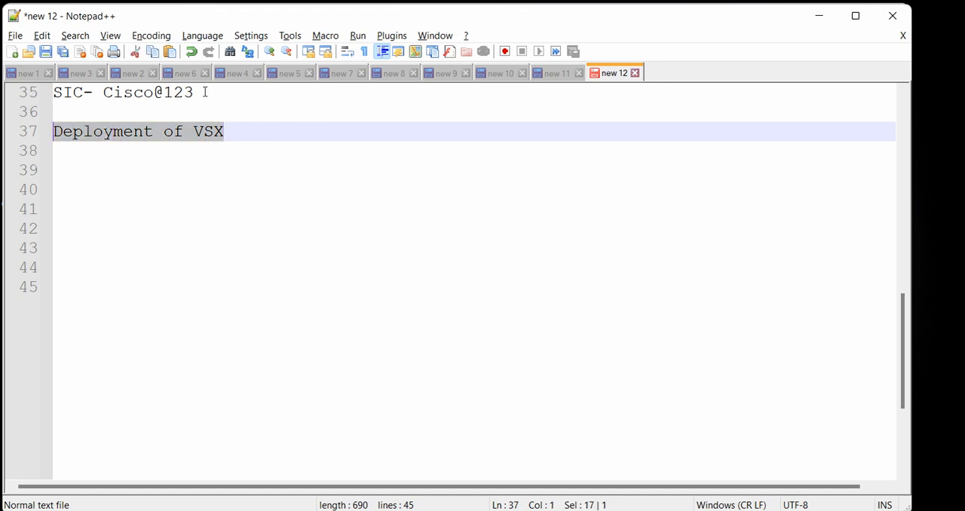
key(End)
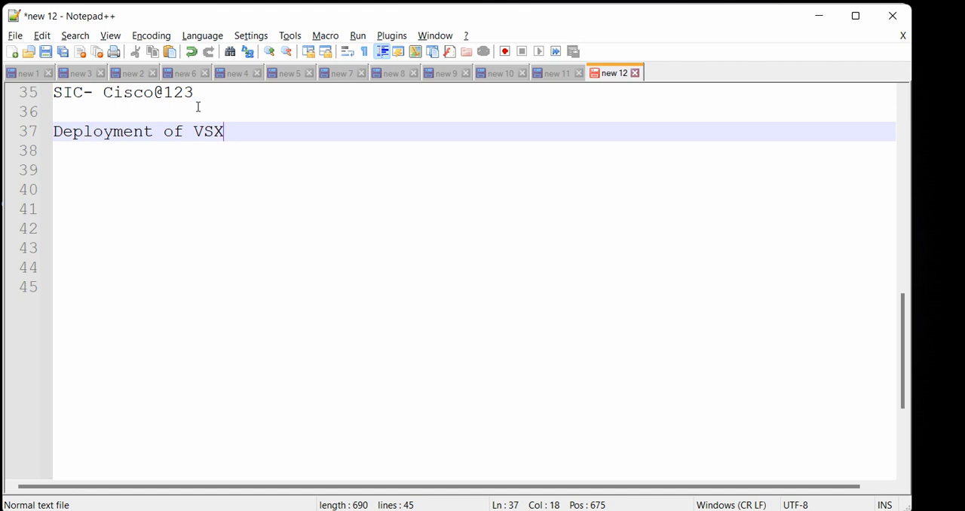
key(Return)
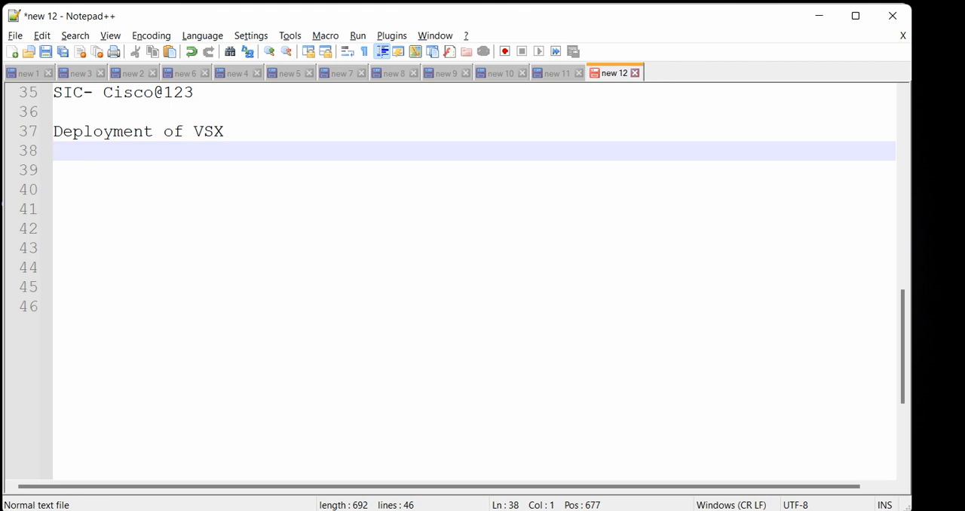
Switch to the Unified Networking Labs topology, outline CP1 and CP2 with the pen, and annotate CP1 with an arrow and "VSX"
key(alt+Tab)
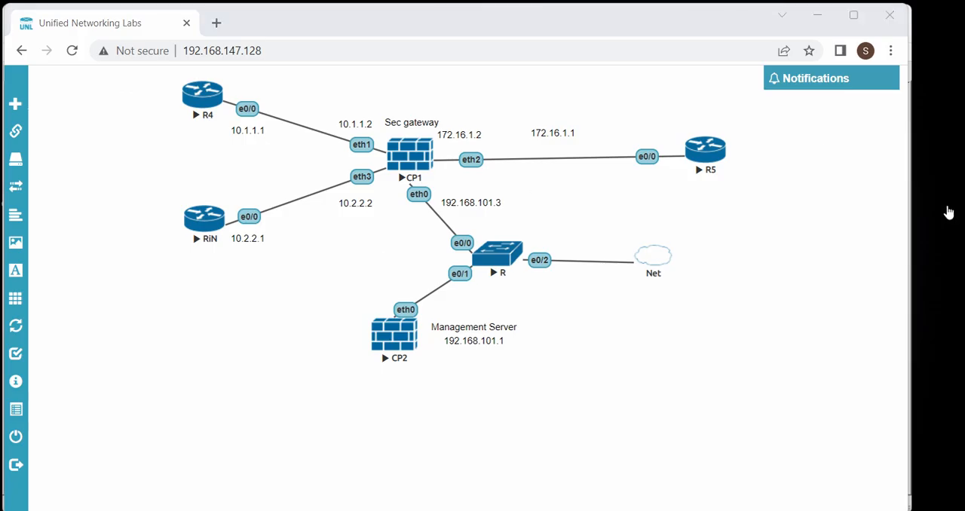
mouse_move(354, 106)
mouse_down()
mouse_move(338, 95)
mouse_move(301, 125)
mouse_move(333, 161)
mouse_move(358, 109)
mouse_up()
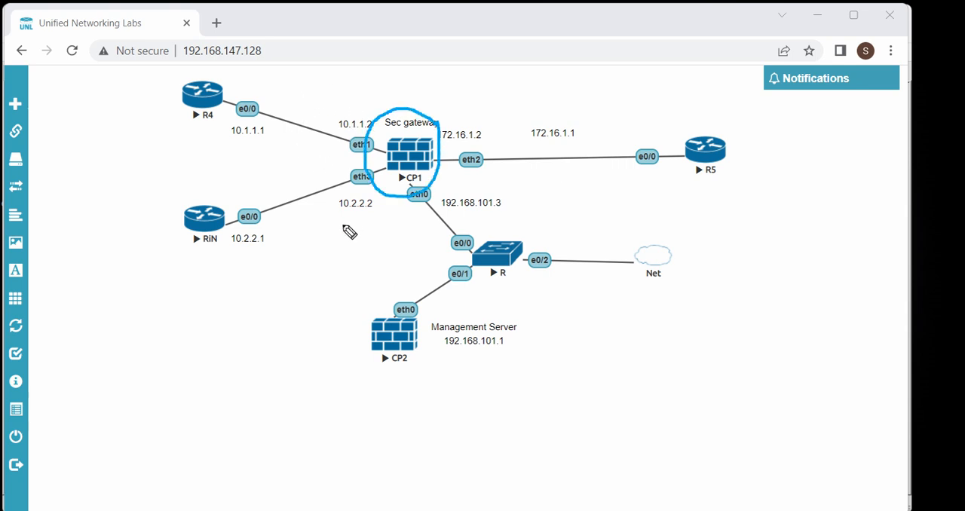
mouse_move(336, 244)
mouse_down()
mouse_move(317, 246)
mouse_move(284, 278)
mouse_move(327, 312)
mouse_move(351, 266)
mouse_move(339, 249)
mouse_up()
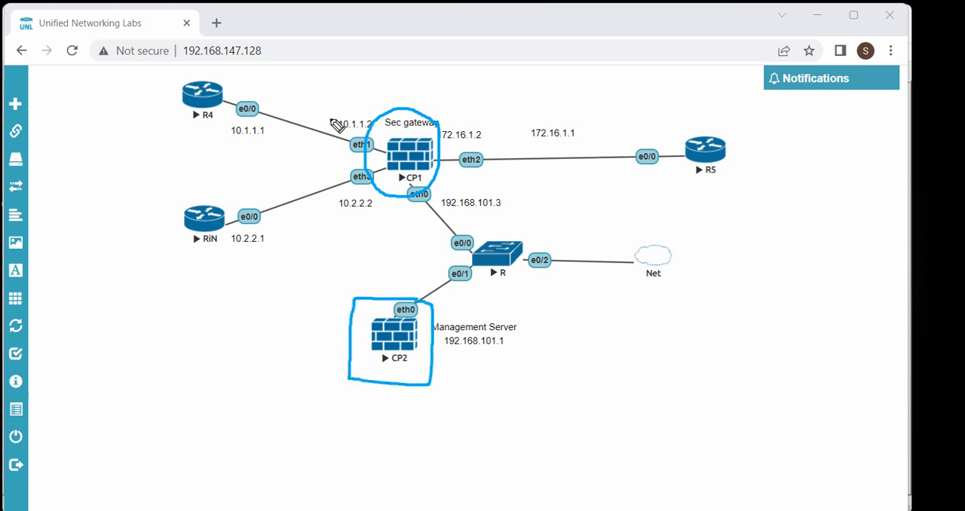
click(389, 75)
mouse_move(390, 74)
mouse_down()
mouse_move(349, 95)
mouse_move(351, 77)
mouse_move(349, 97)
mouse_move(424, 97)
mouse_move(428, 70)
mouse_move(442, 80)
mouse_move(440, 103)
mouse_up()
mouse_move(442, 71)
mouse_down()
mouse_move(483, 80)
mouse_move(466, 92)
mouse_up()
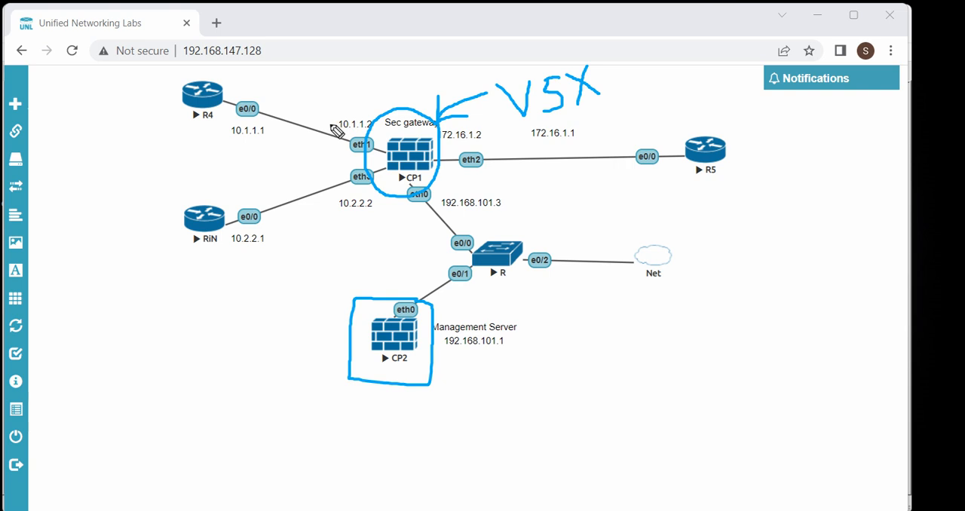
Sketch two boxes inside CP1 and circle its eth1, eth2 and eth3 interfaces, then clear all pen marks
mouse_move(339, 107)
mouse_down()
mouse_move(312, 133)
mouse_move(355, 136)
mouse_move(336, 110)
mouse_move(312, 150)
mouse_move(356, 151)
mouse_up()
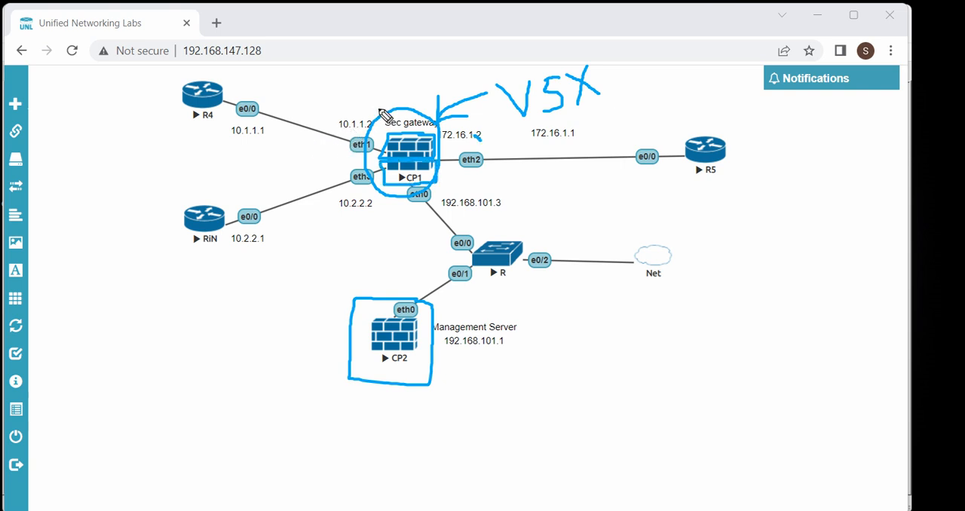
mouse_move(352, 136)
mouse_down()
mouse_move(378, 148)
mouse_move(391, 119)
mouse_up()
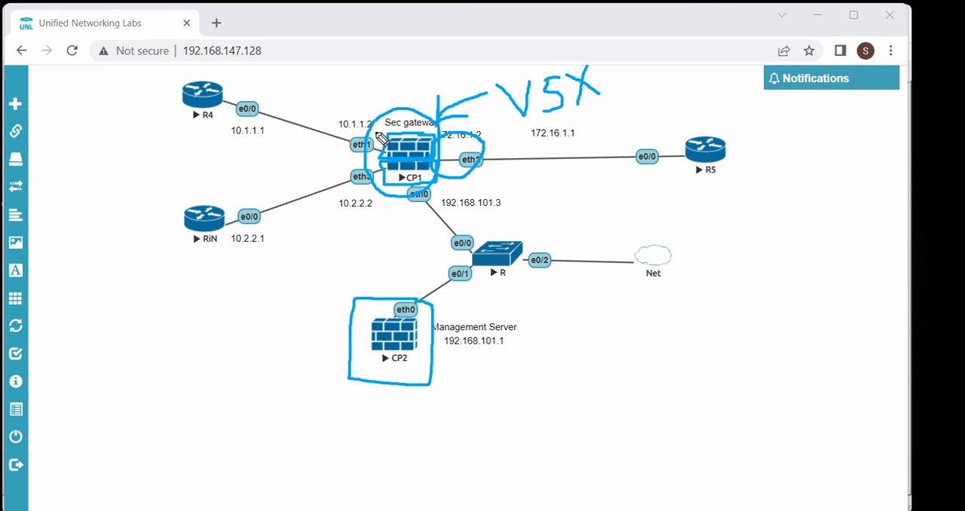
mouse_move(347, 119)
mouse_down()
mouse_move(326, 145)
mouse_move(360, 152)
mouse_move(348, 169)
mouse_up()
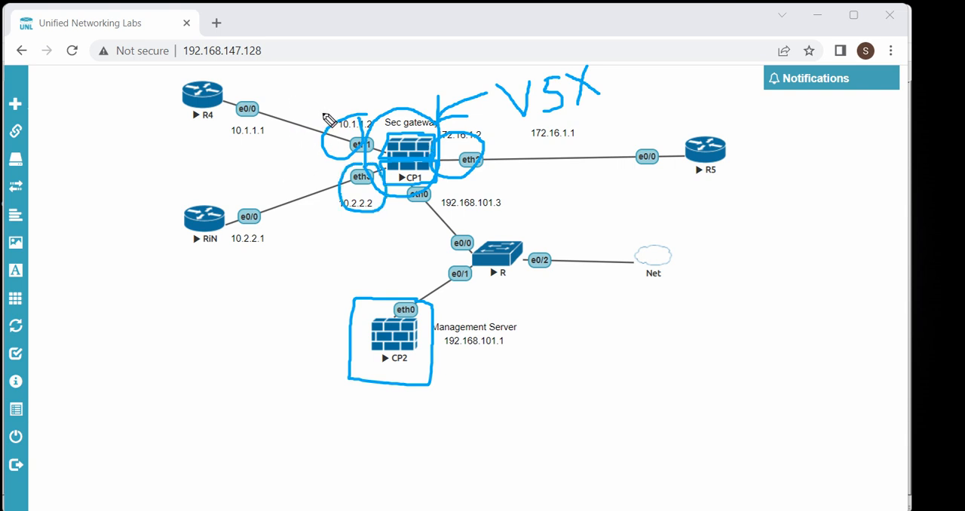
mouse_move(398, 178)
mouse_down()
mouse_move(397, 188)
mouse_move(407, 177)
mouse_up()
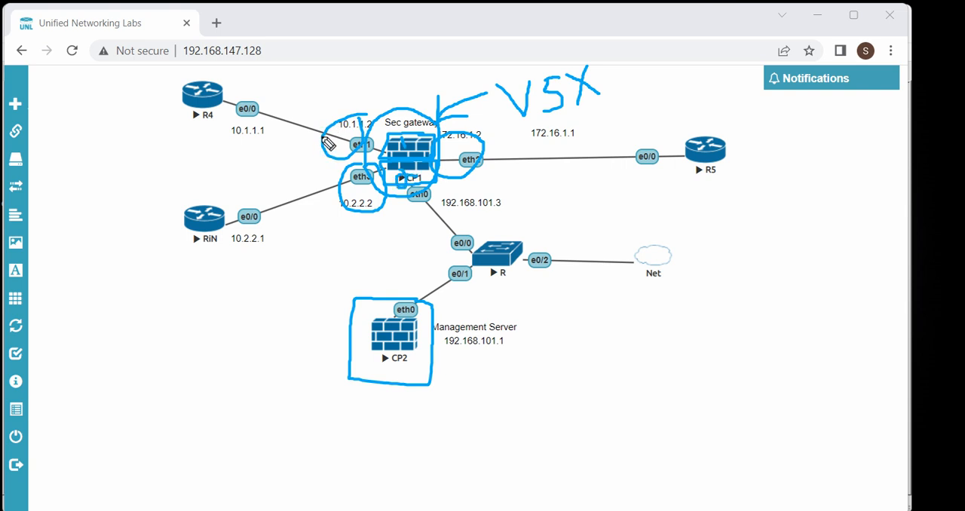
click(947, 273)
click(948, 191)
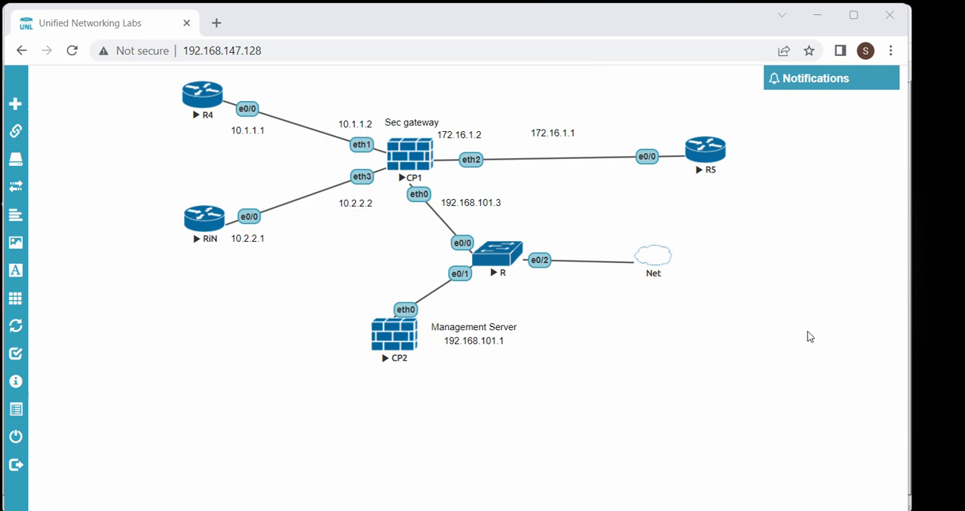
Open Paint, draw an upright rectangle about 102 × 160 px, and label it "VSX gateway" above
key(super+r)
key(Return)
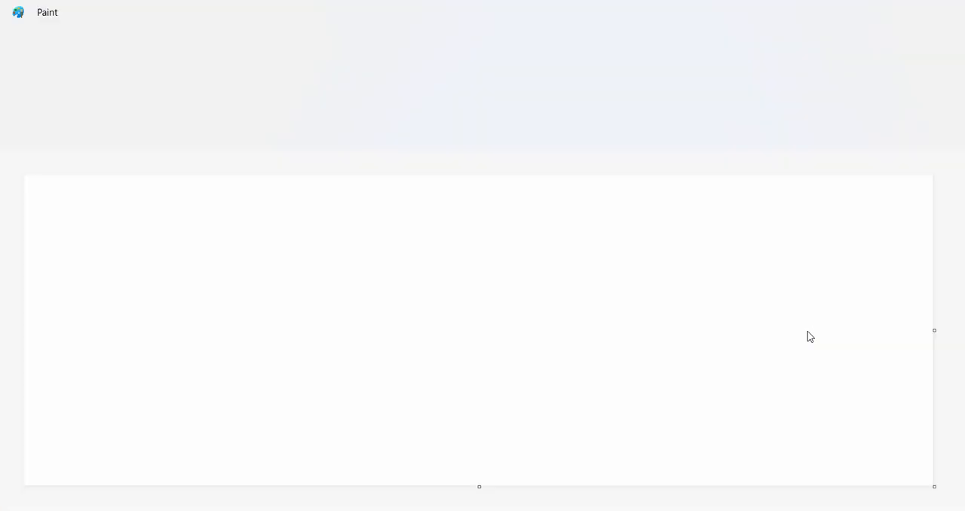
click(444, 78)
drag(315, 214, 382, 316)
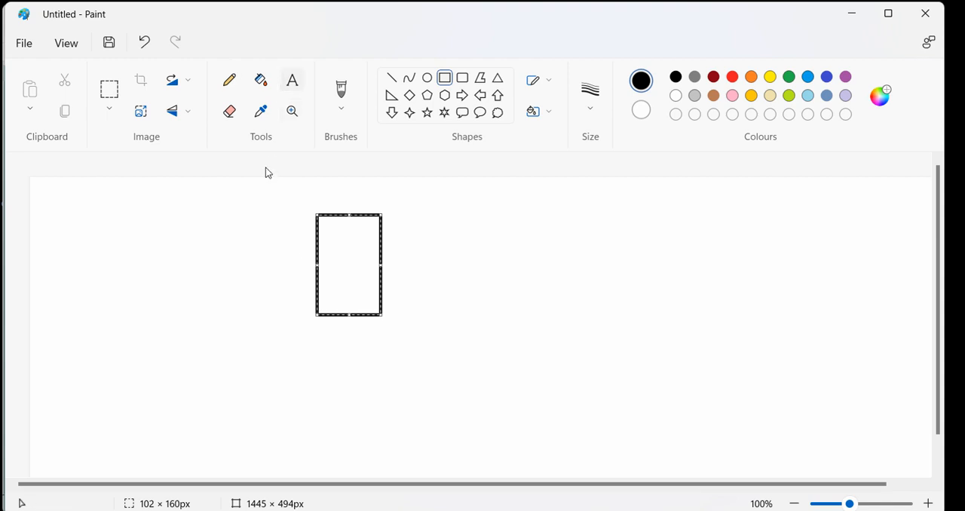
click(293, 80)
click(323, 194)
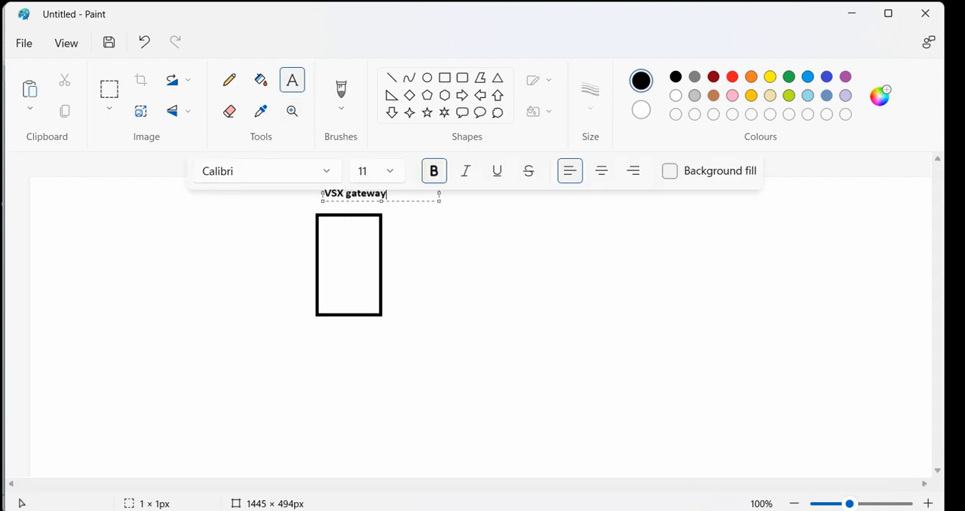
click(331, 261)
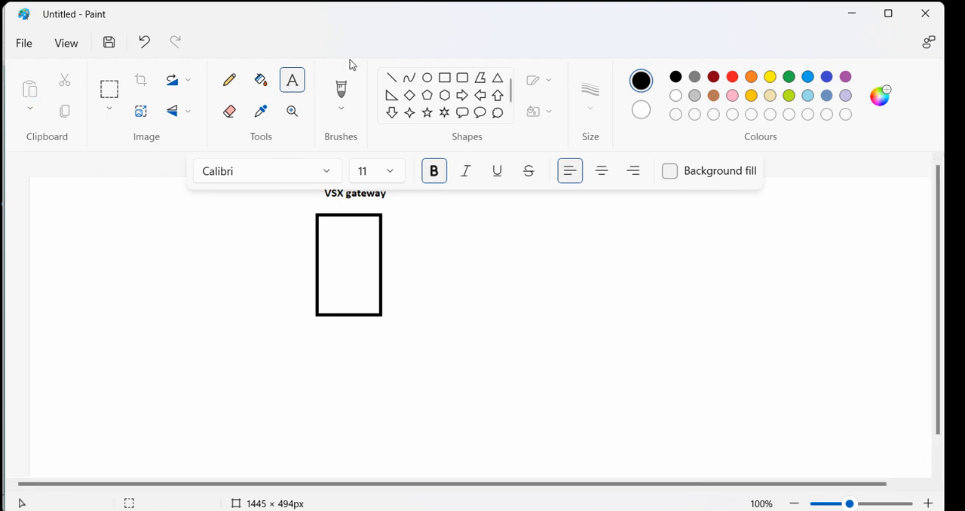
Draw two smaller rectangles stacked inside the VSX gateway box, the lower one about 79 × 53 px
click(445, 77)
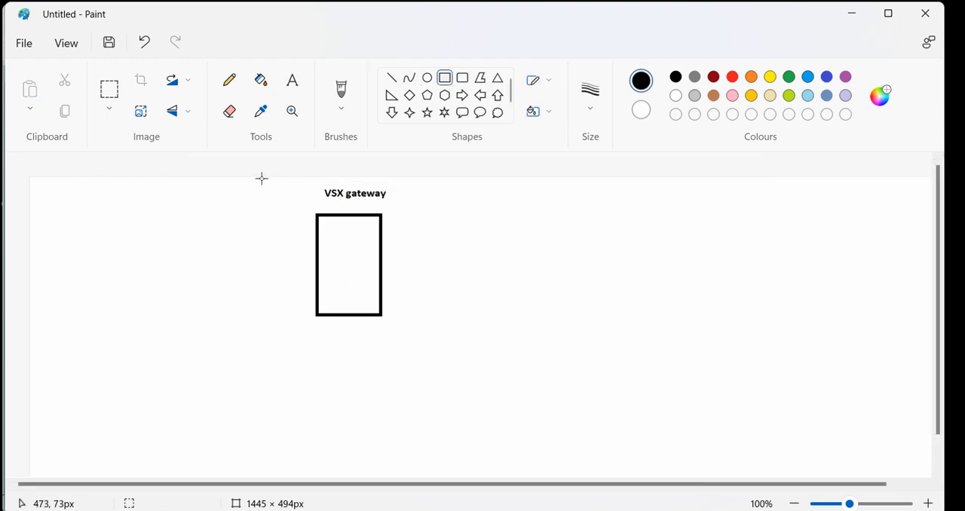
drag(323, 220, 373, 261)
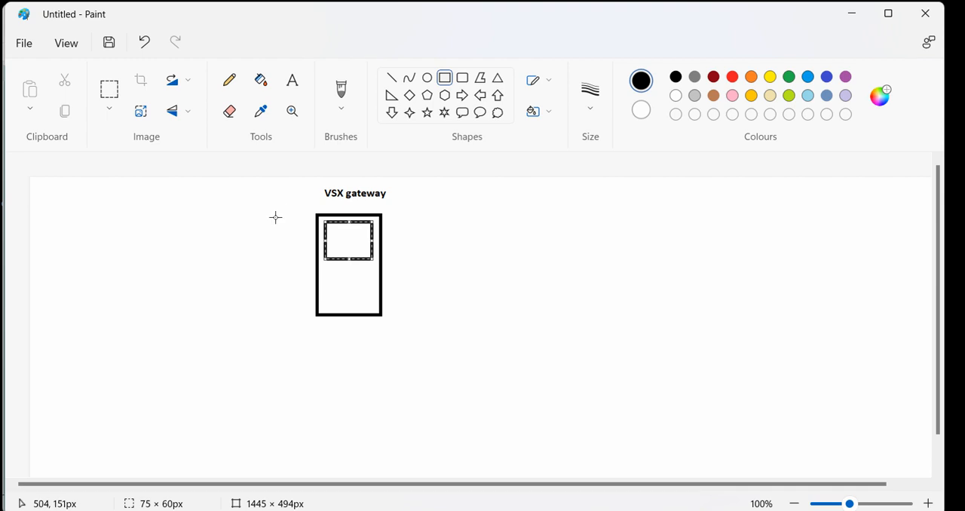
mouse_move(258, 215)
mouse_down()
mouse_move(258, 248)
mouse_move(298, 223)
mouse_up()
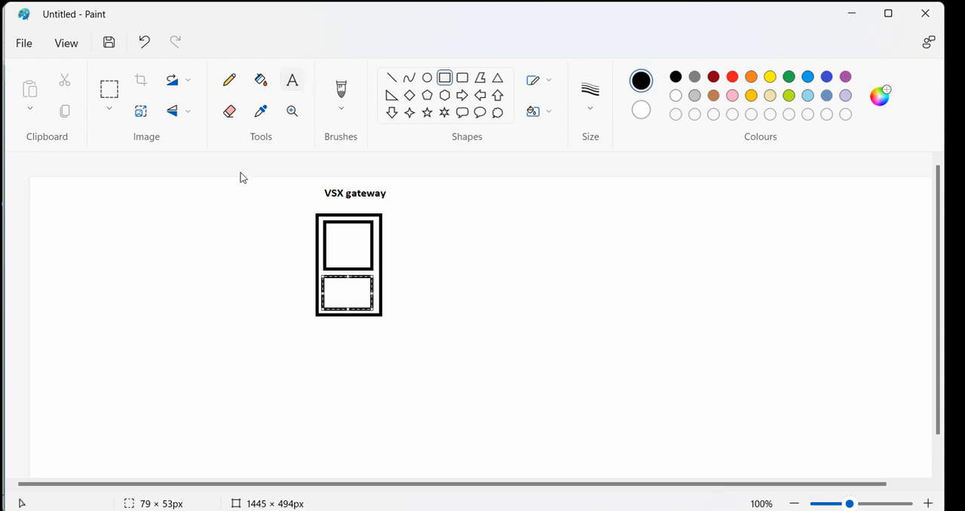
Label the upper inner rectangle "1" and the lower one "2"
click(292, 80)
click(335, 233)
text(1)
key(Return)
key(Return)
key(Return)
key(Return)
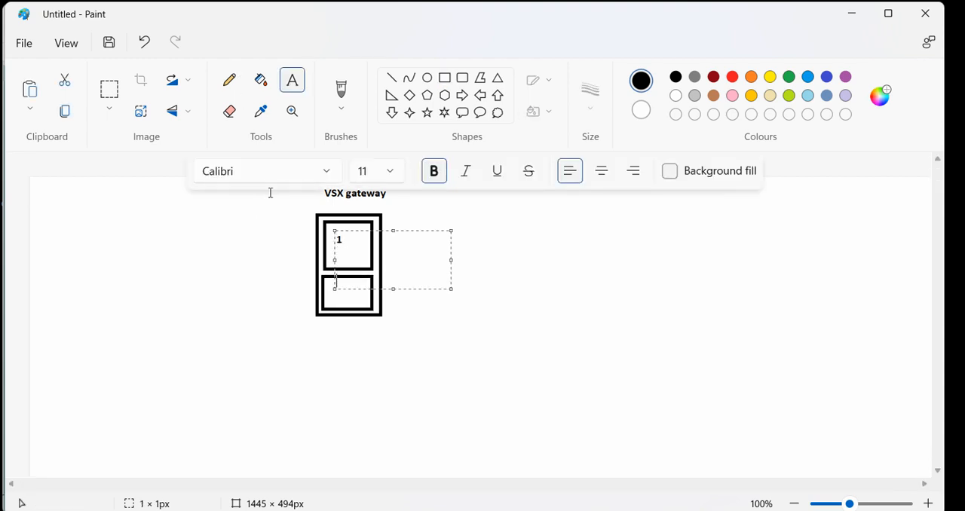
click(234, 304)
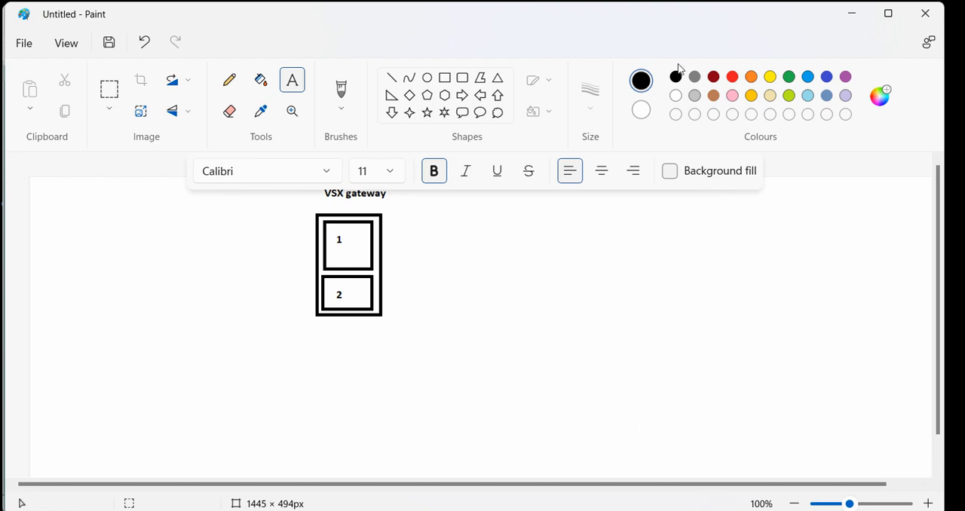
Add the interface labels "E1" beside box 1 and "E3" beside box 2, outside the gateway's left edge
key(alt+Tab)
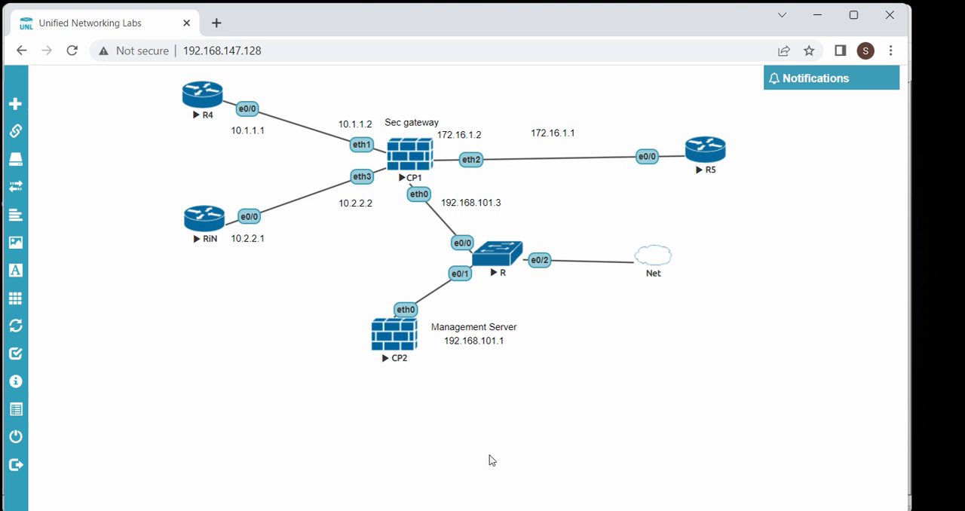
key(alt+Tab)
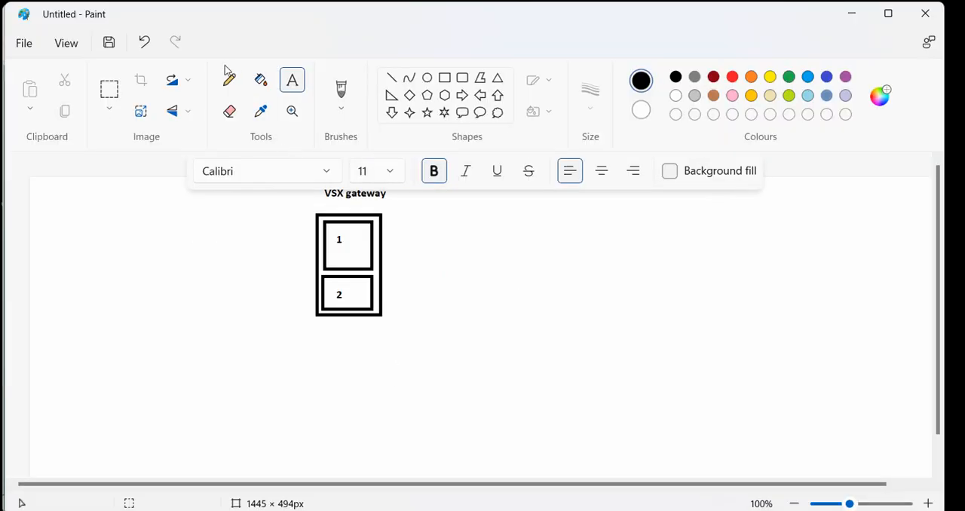
click(235, 189)
text(E1)
key(Return)
key(Return)
key(Return)
key(Return)
key(Return)
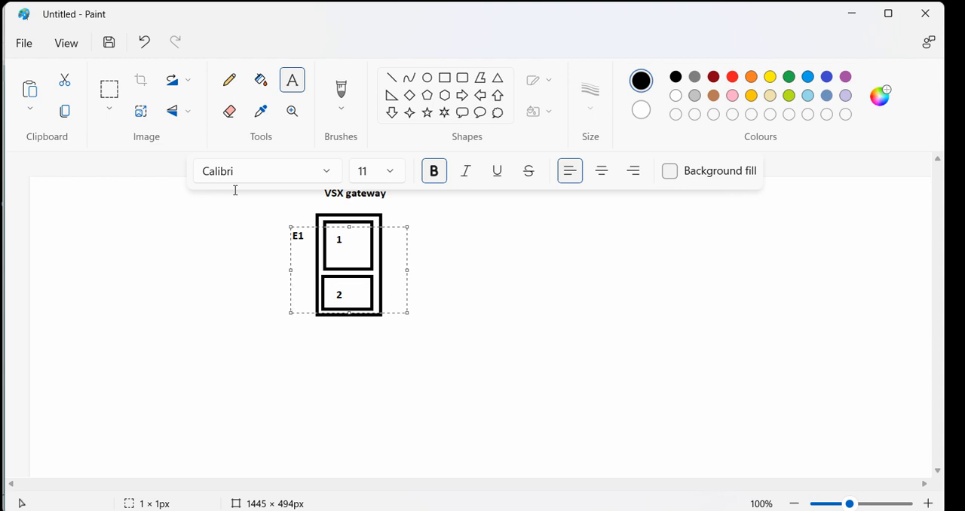
click(370, 284)
Add the label "E2 (Shared interface)" outside the right edge of the VSX gateway box
click(321, 211)
click(852, 13)
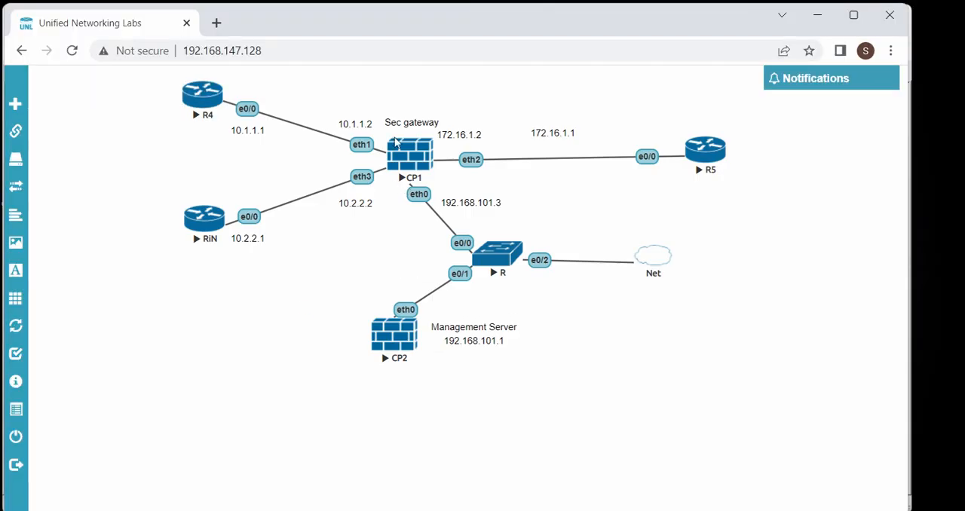
key(alt+Tab)
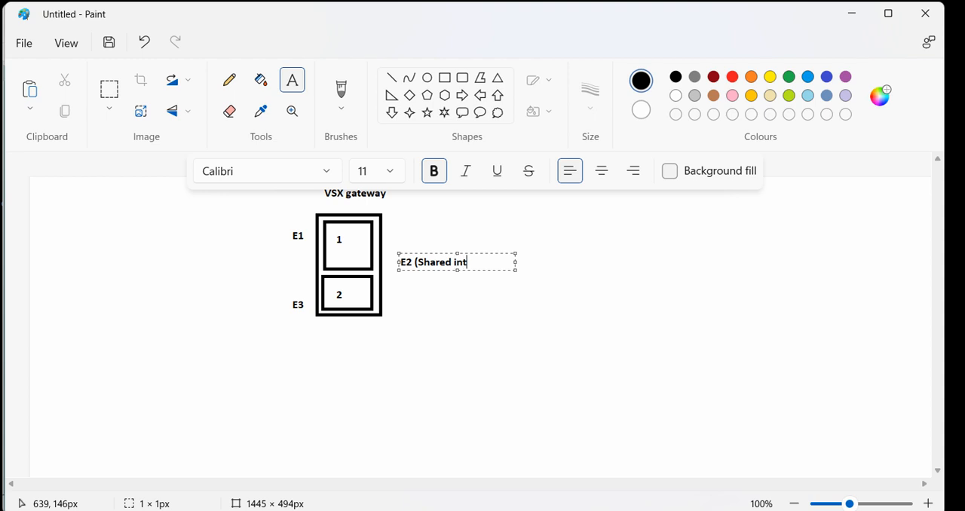
click(388, 264)
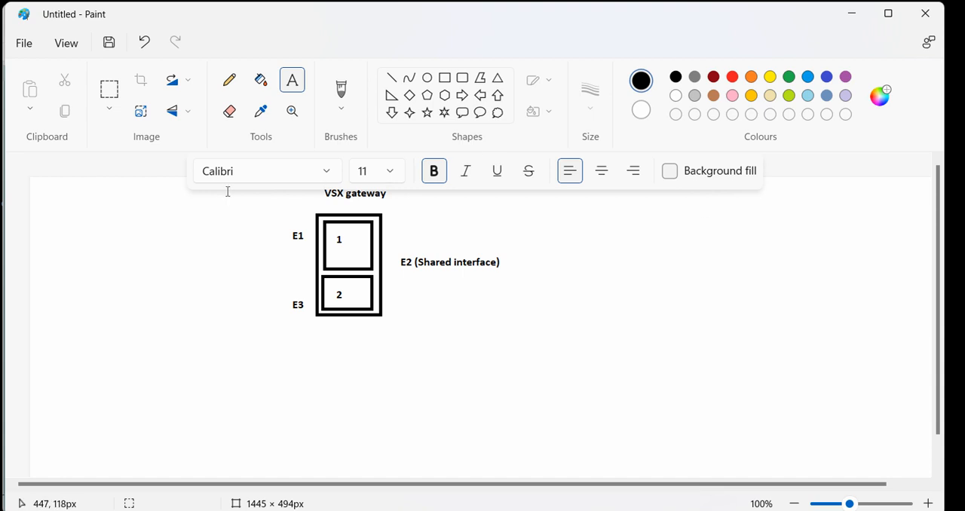
click(109, 89)
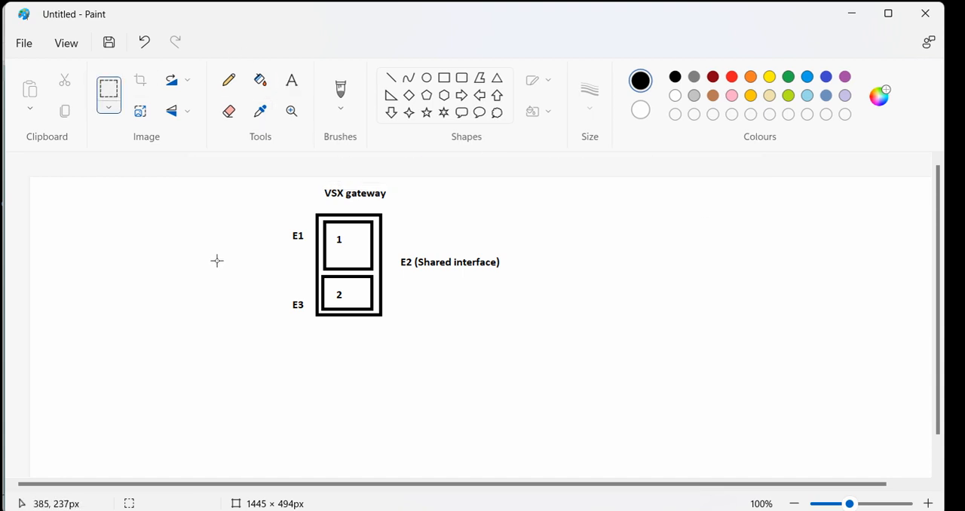
drag(266, 336, 396, 215)
click(478, 224)
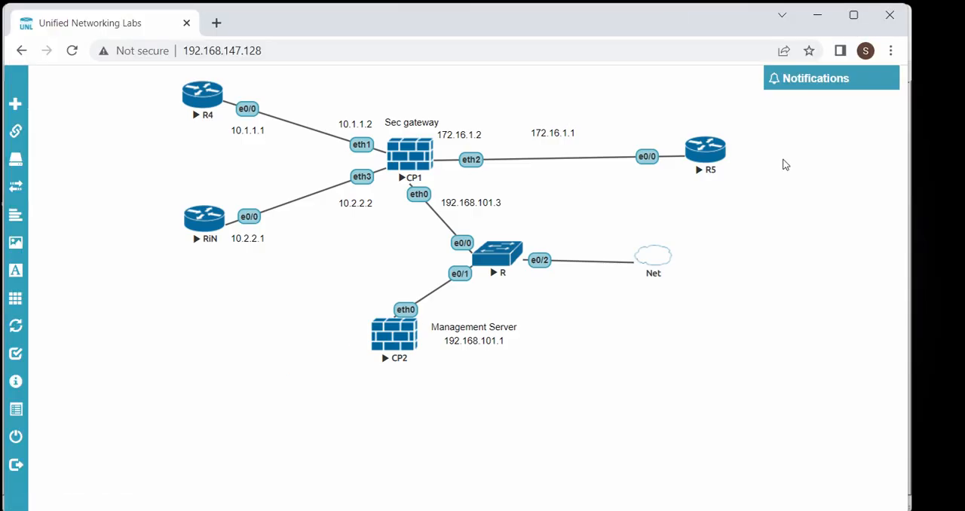
Outline the CP2 management server and the CP1 security gateway on the lab topology with the pen, then clear the marks
click(870, 199)
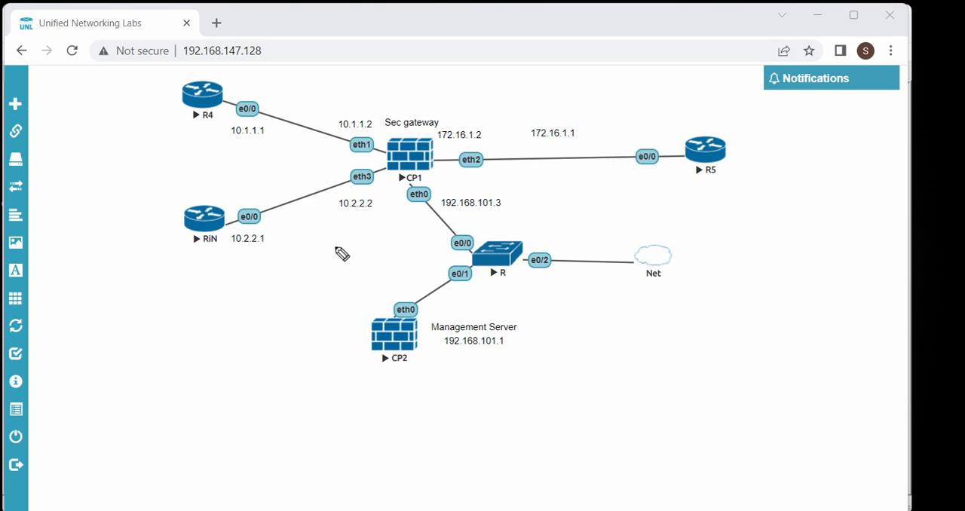
mouse_move(334, 247)
mouse_down()
mouse_move(291, 255)
mouse_move(284, 297)
mouse_move(343, 308)
mouse_move(346, 250)
mouse_up()
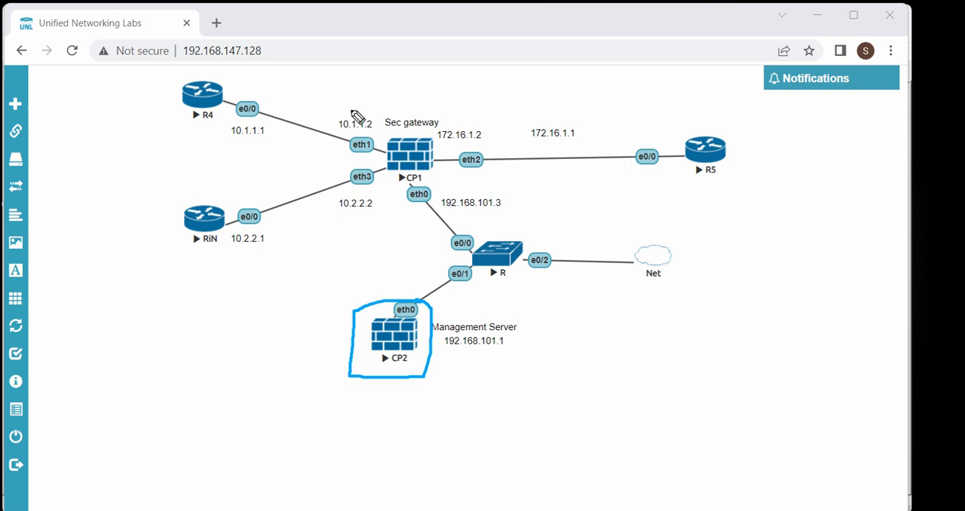
mouse_move(357, 90)
mouse_down()
mouse_move(309, 88)
mouse_move(297, 159)
mouse_move(384, 175)
mouse_move(360, 93)
mouse_move(351, 92)
mouse_up()
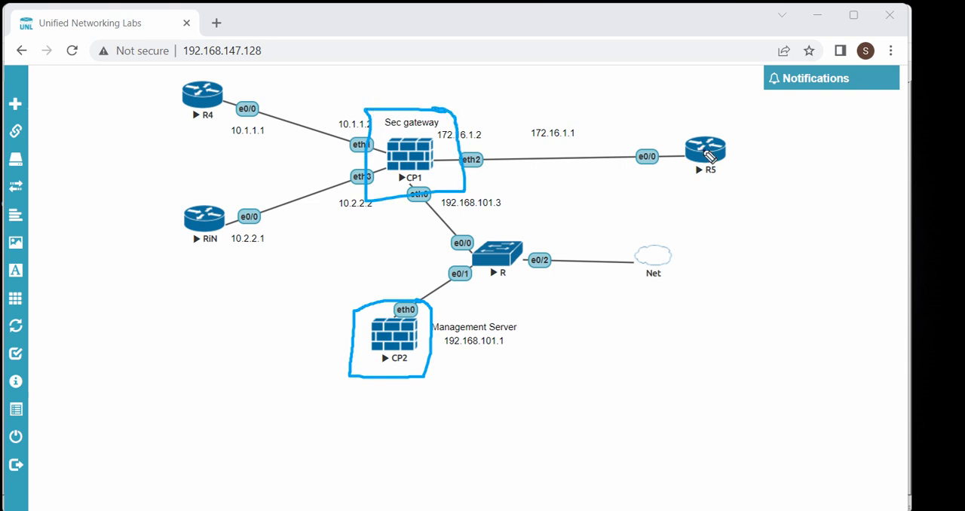
click(946, 279)
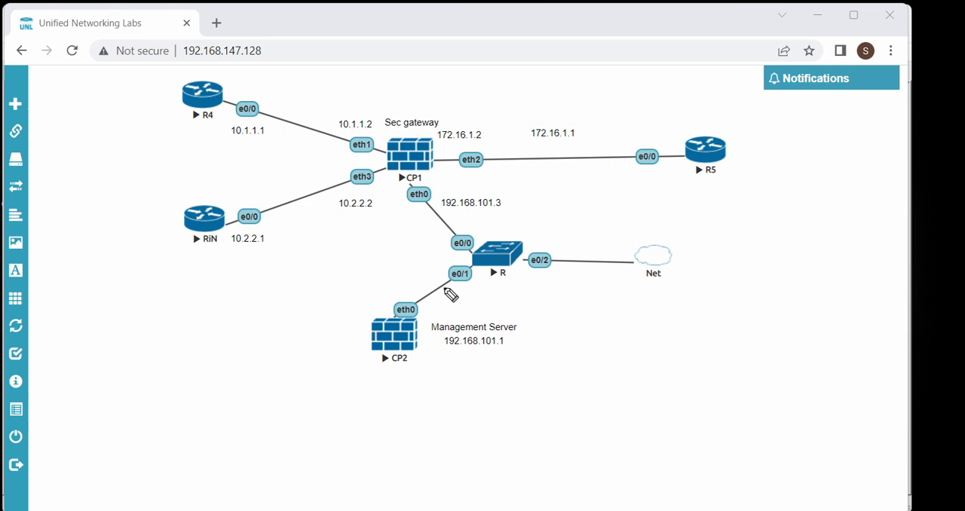
Circle the Management Server label and its address 192.168.101.1 with the pen
mouse_move(513, 324)
mouse_down()
mouse_move(449, 321)
mouse_move(512, 349)
mouse_up()
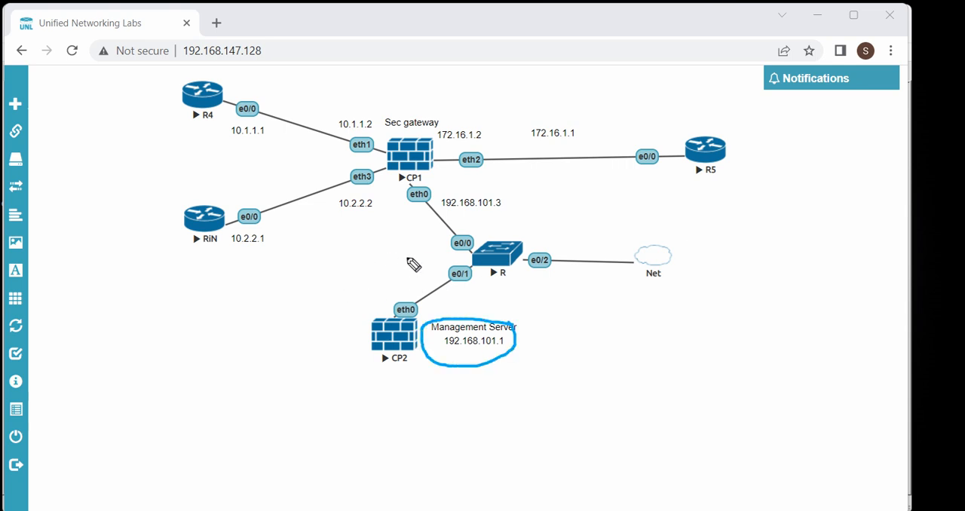
Circle CP1's eth0 interface and its address 192.168.101.3 with the pen, then leave the annotations and switch to SmartConsole
mouse_move(410, 179)
mouse_down()
mouse_move(463, 224)
mouse_move(519, 197)
mouse_move(437, 179)
mouse_up()
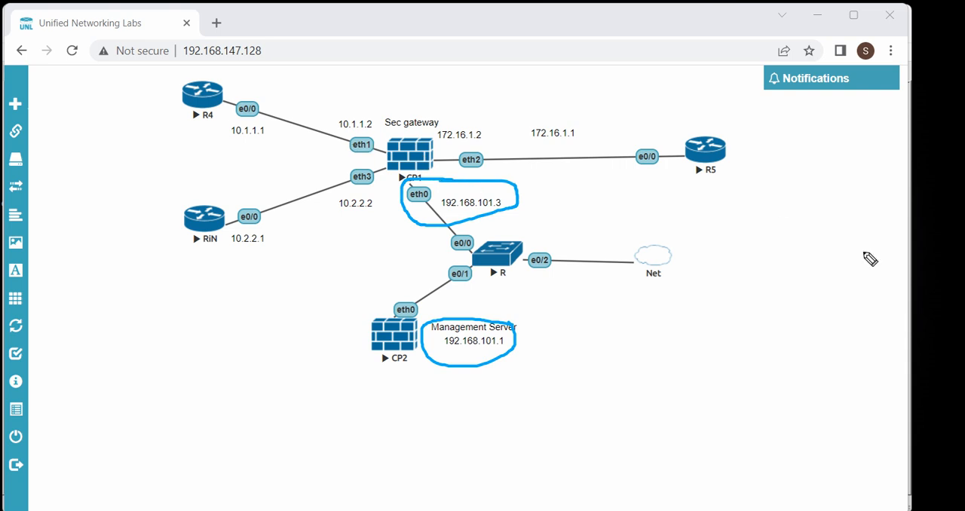
key(Escape)
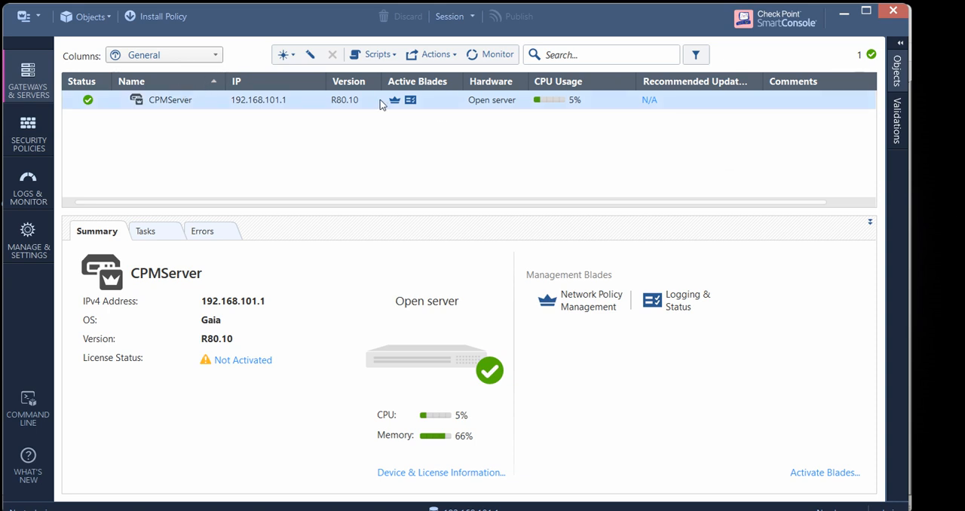
Mark the control for creating new gateway objects with the pen, then clear the mark
click(284, 54)
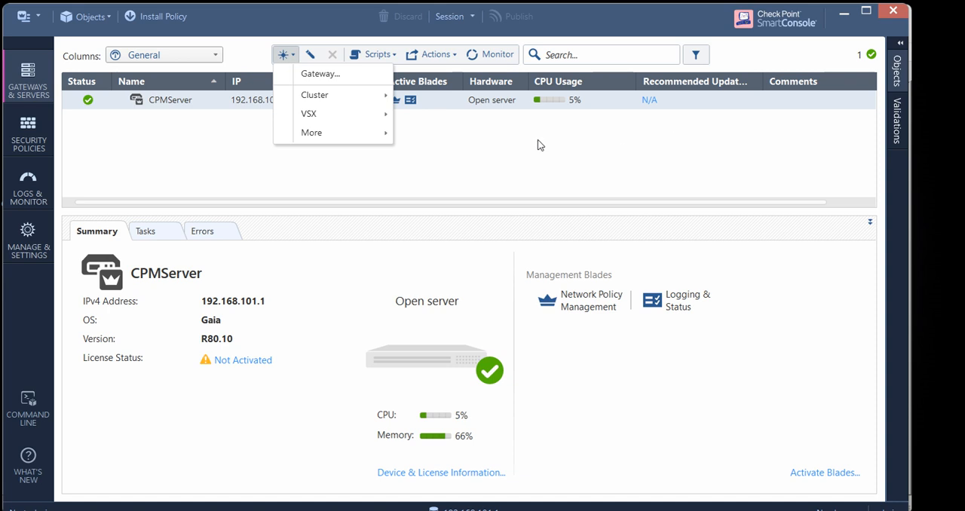
click(946, 206)
drag(290, 62, 269, 66)
click(941, 241)
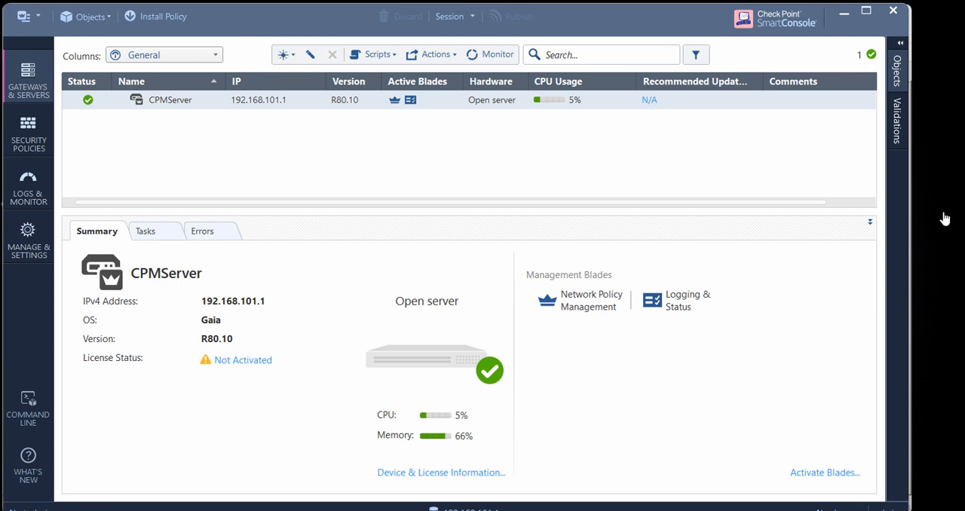
click(942, 188)
Start the wizard for creating a new VSX gateway
click(284, 55)
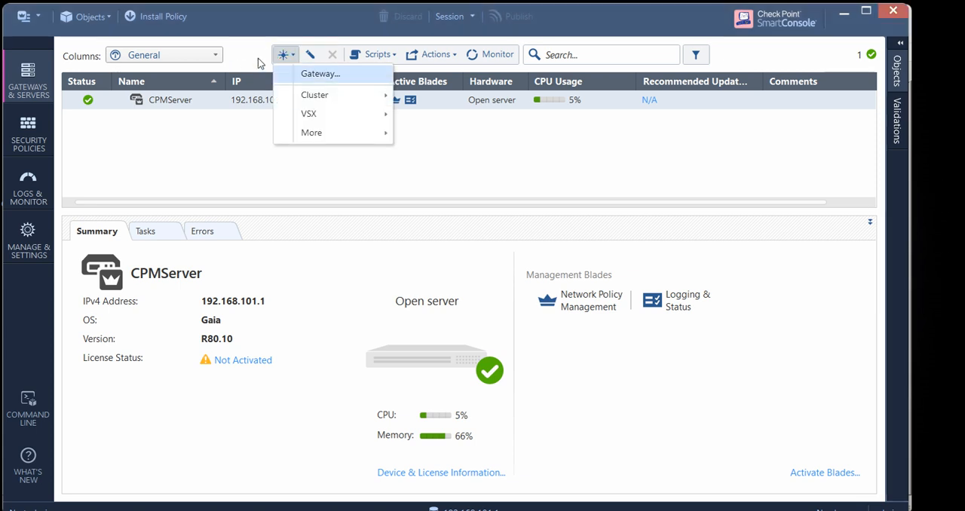
mouse_move(279, 92)
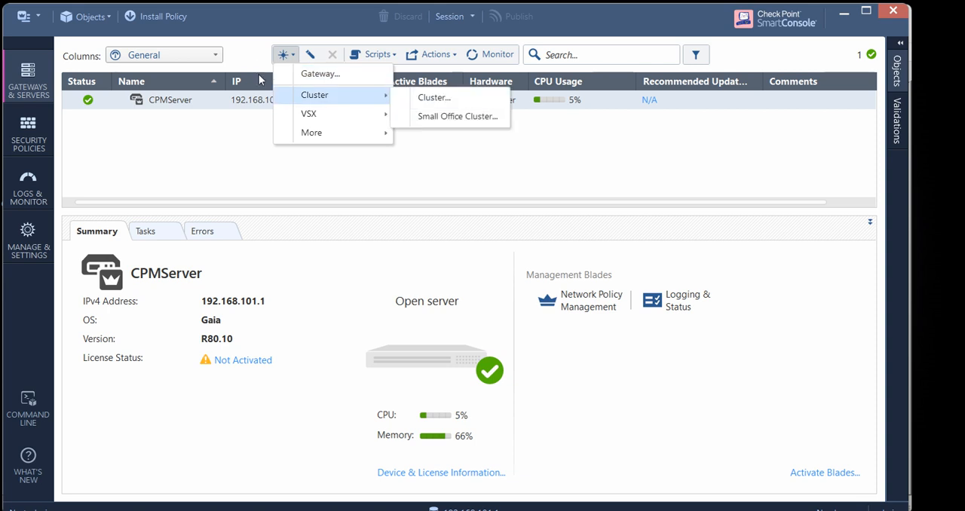
key(Down)
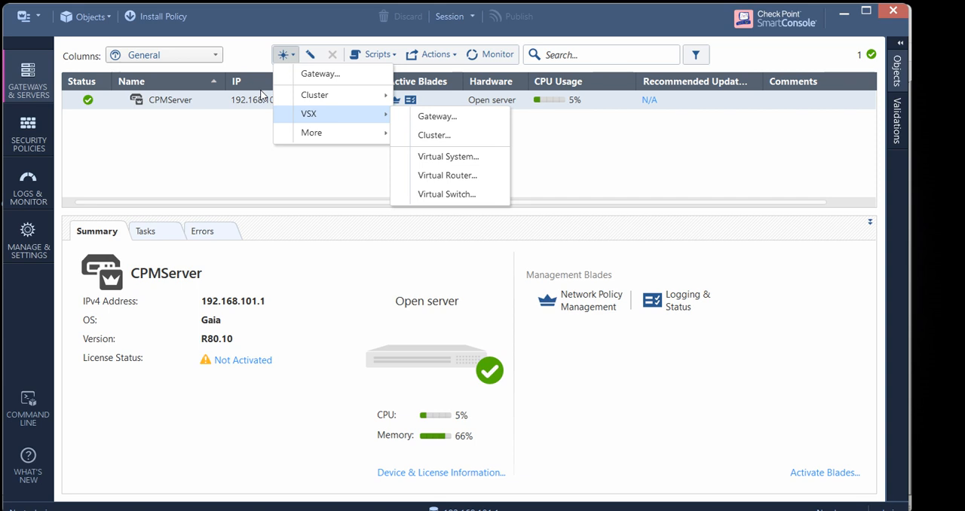
key(Right)
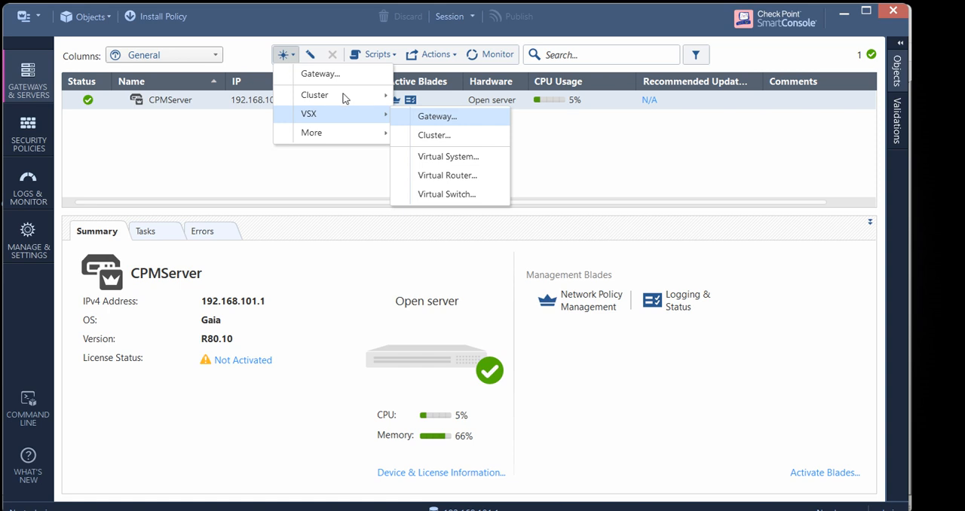
key(Return)
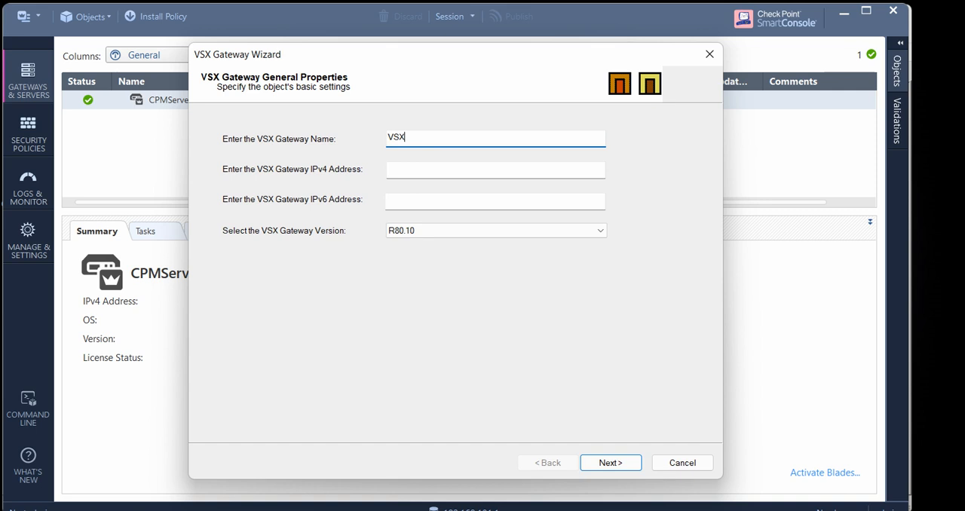
Name the VSX gateway VSXCPGW, set its IPv4 address to 192.168.101.3, keep version R80.10 and continue without an IPv6 address
text(VSXCPGW)
key(Tab)
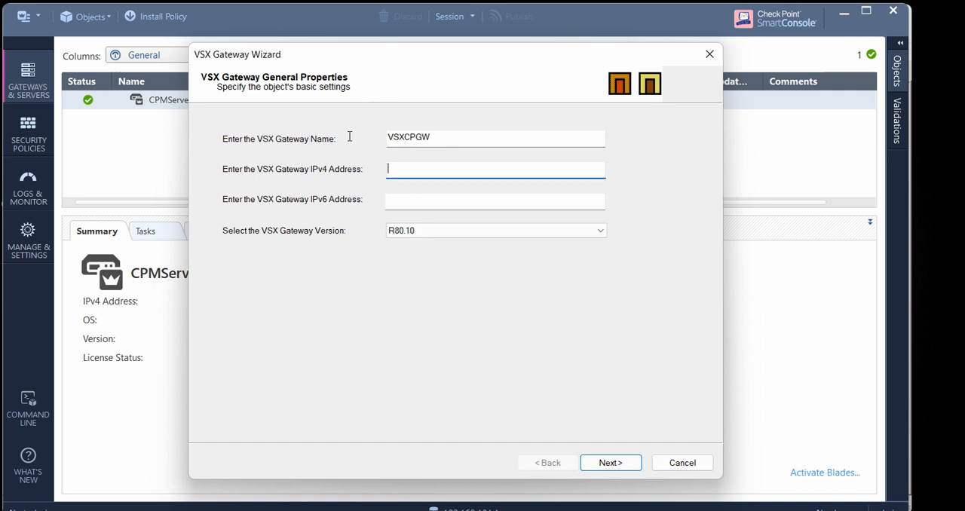
text(192.168.101.3)
key(Tab)
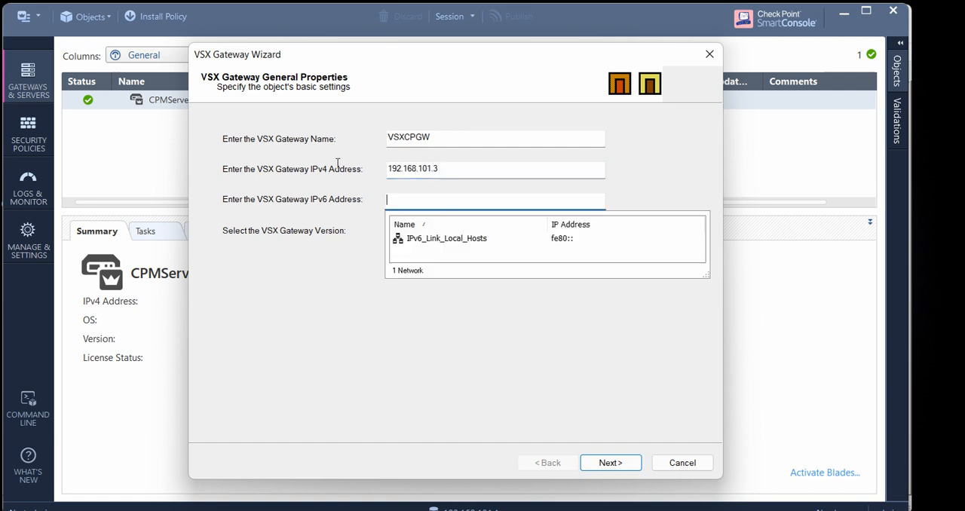
click(405, 299)
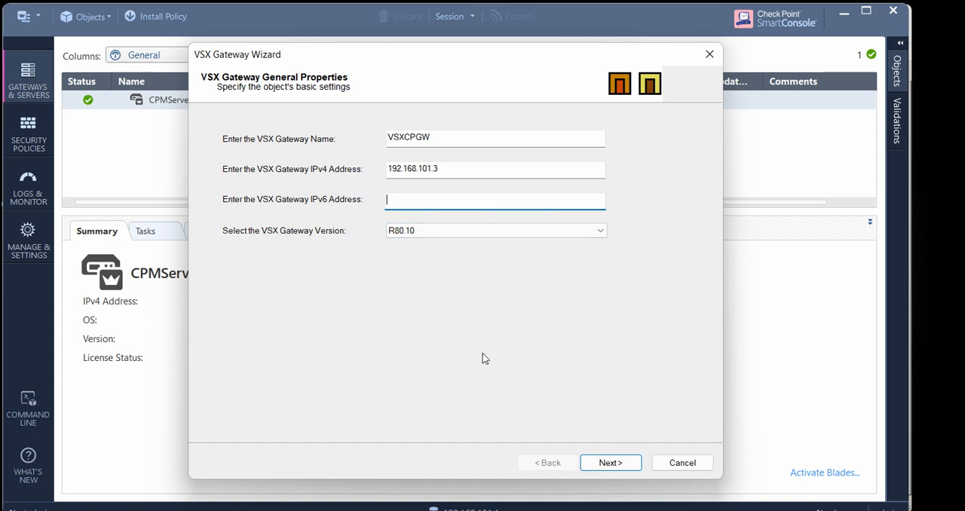
key(Return)
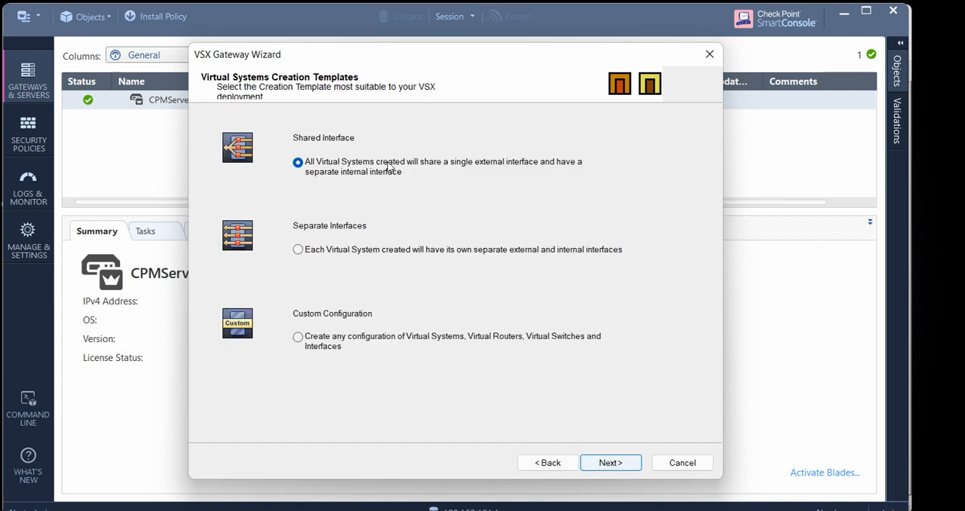
Circle the three virtual system creation templates with the pen, clear the marks and continue with the Shared Interface template
click(941, 209)
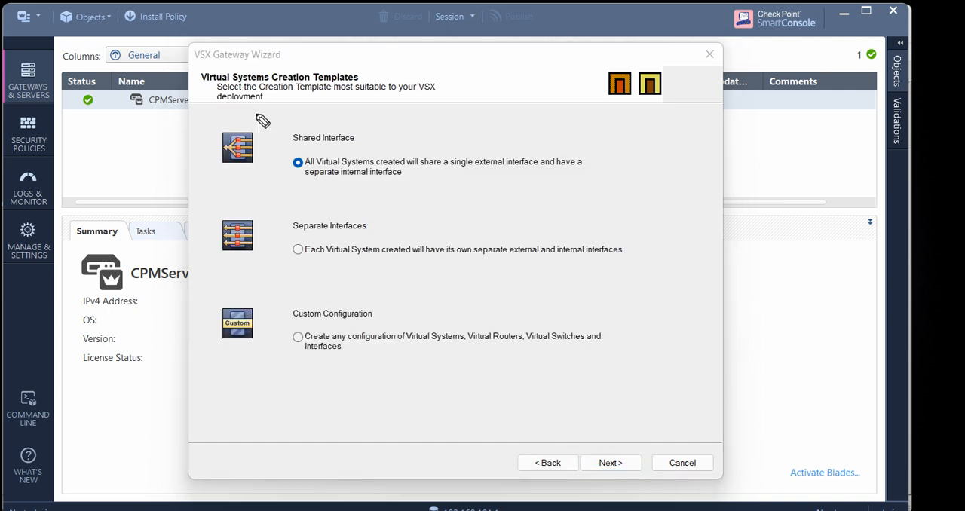
mouse_move(338, 132)
mouse_down()
mouse_move(247, 173)
mouse_move(317, 139)
mouse_up()
drag(327, 218, 391, 221)
drag(363, 295, 328, 294)
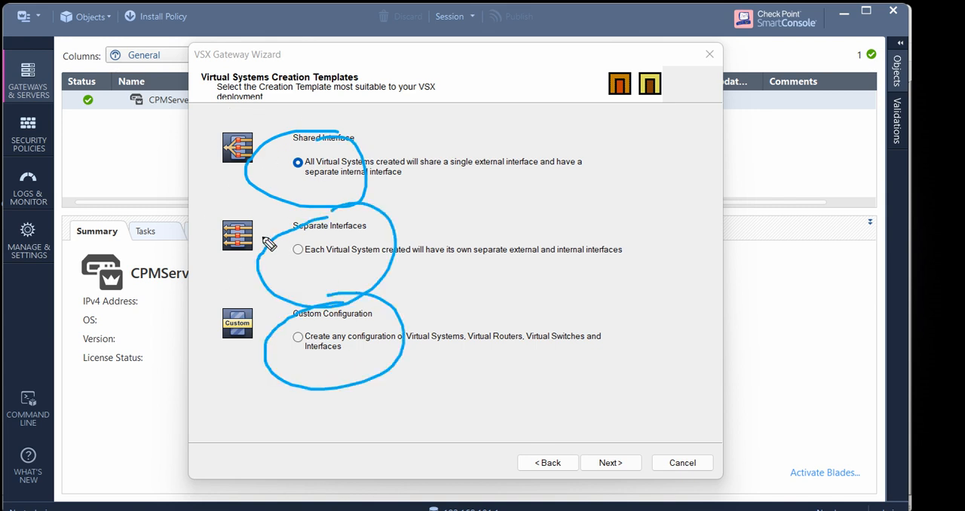
mouse_move(377, 138)
mouse_down()
mouse_move(251, 196)
mouse_move(257, 364)
mouse_move(386, 403)
mouse_move(421, 211)
mouse_move(396, 137)
mouse_move(354, 137)
mouse_up()
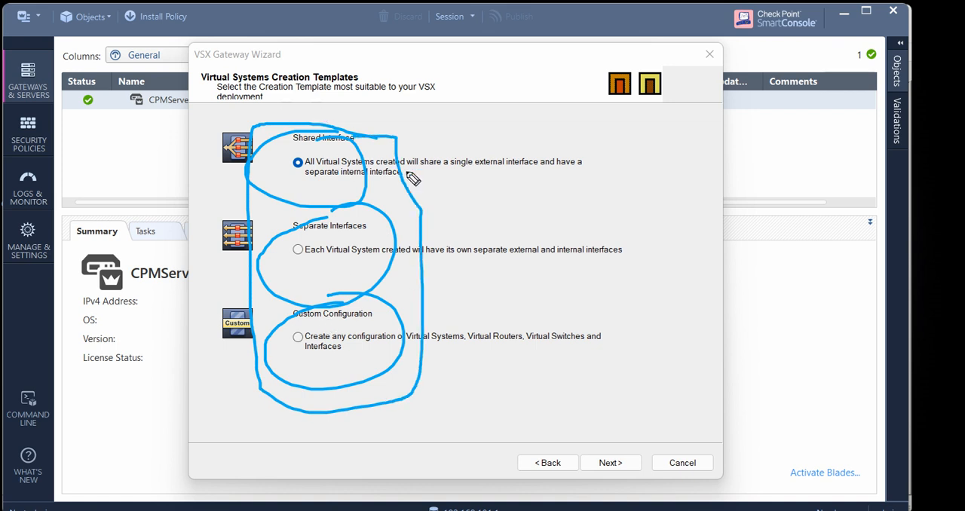
mouse_move(364, 217)
mouse_down()
mouse_move(344, 211)
mouse_move(324, 290)
mouse_move(369, 207)
mouse_up()
mouse_move(260, 126)
mouse_down()
mouse_move(253, 194)
mouse_move(301, 117)
mouse_up()
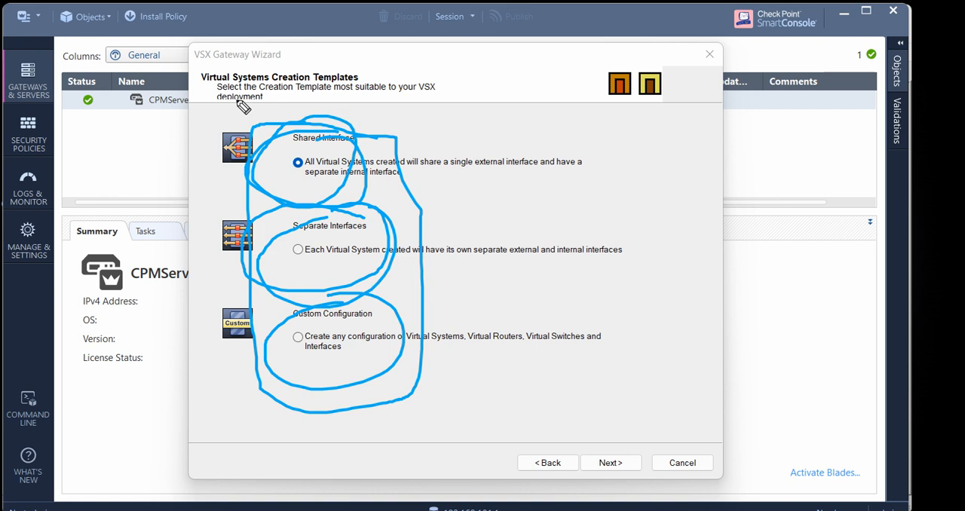
click(944, 279)
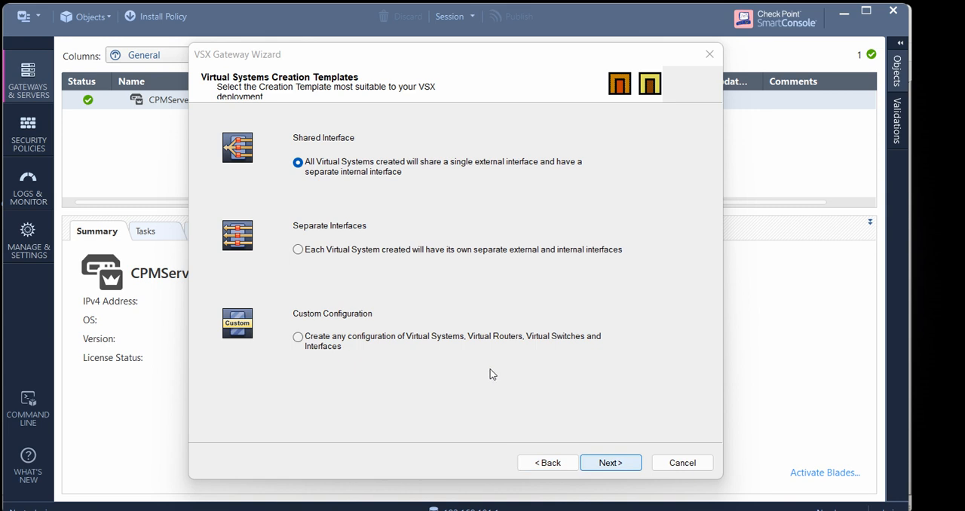
key(Return)
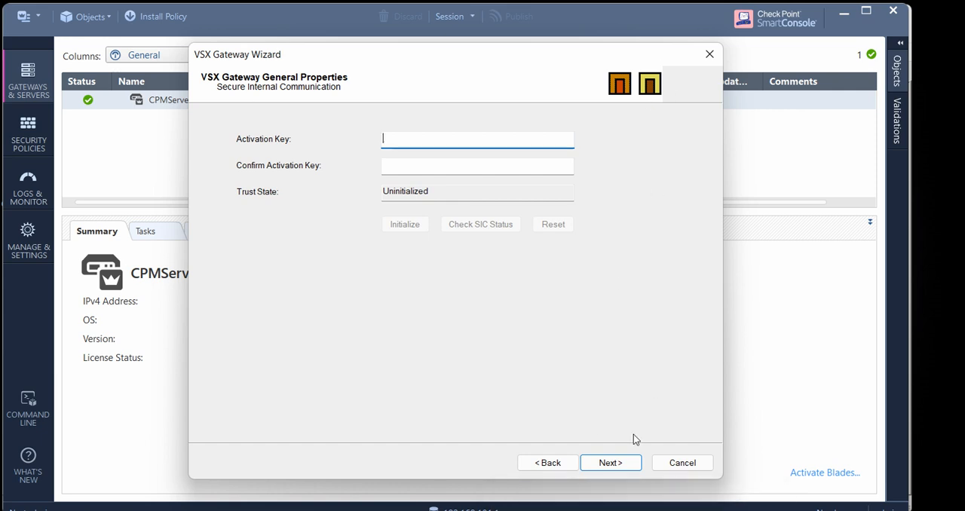
Look up the SIC activation key in the Notepad++ notes, highlight it there and return to the VSX Gateway Wizard
key(alt+Tab)
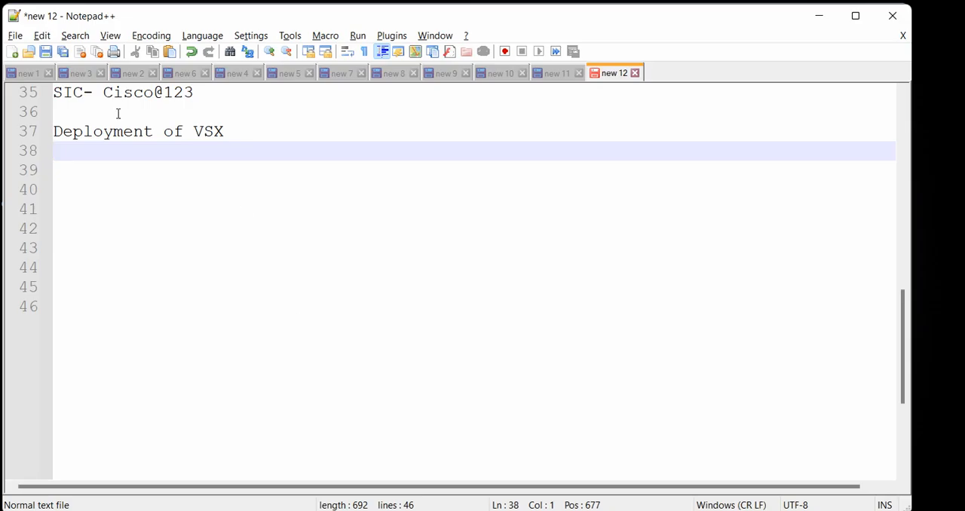
key(Up)
key(Up)
key(Up)
key(End)
key(shift+Left)
key(shift+Left)
key(shift+Left)
key(shift+Left)
key(shift+Left)
key(shift+Left)
key(shift+Left)
key(shift+Left)
key(shift+Left)
key(shift+Left)
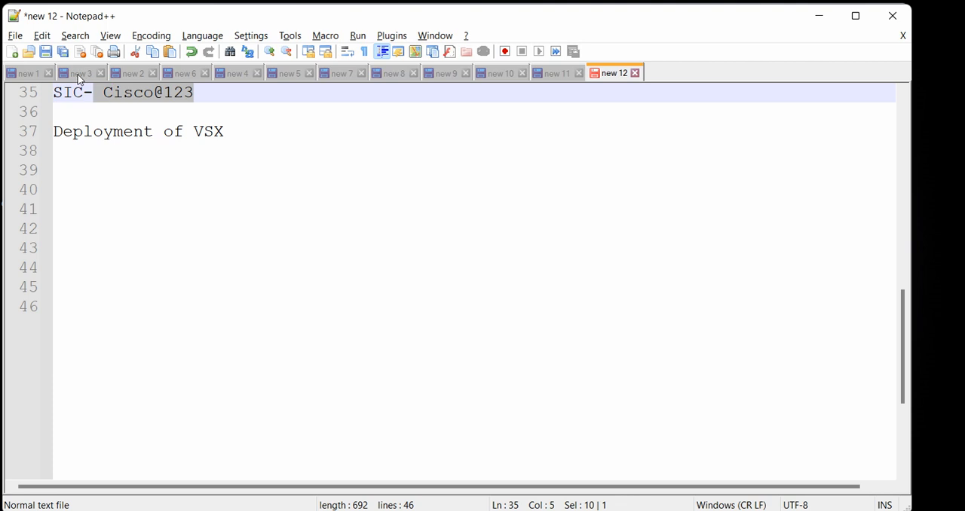
click(819, 16)
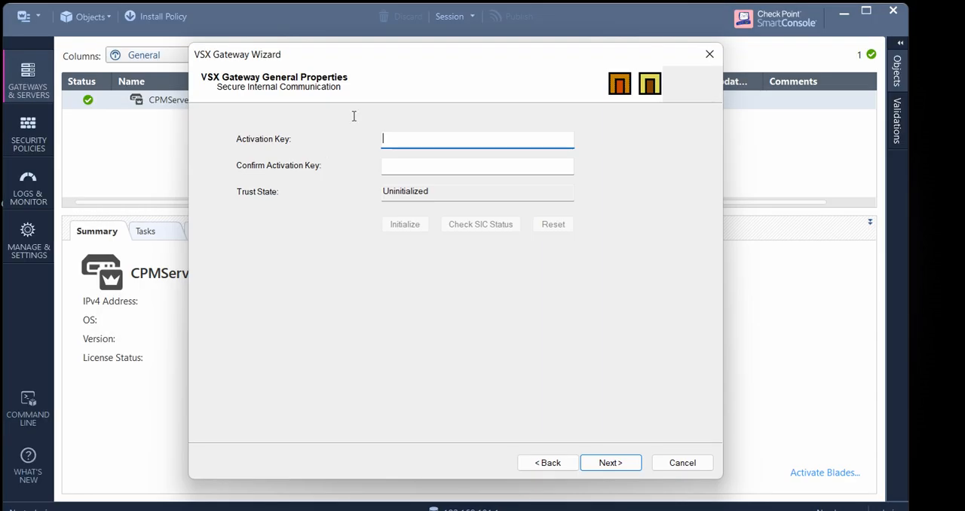
Enter and confirm the SIC activation key, then initialize trust with the VSX gateway
text(Cisco@1)
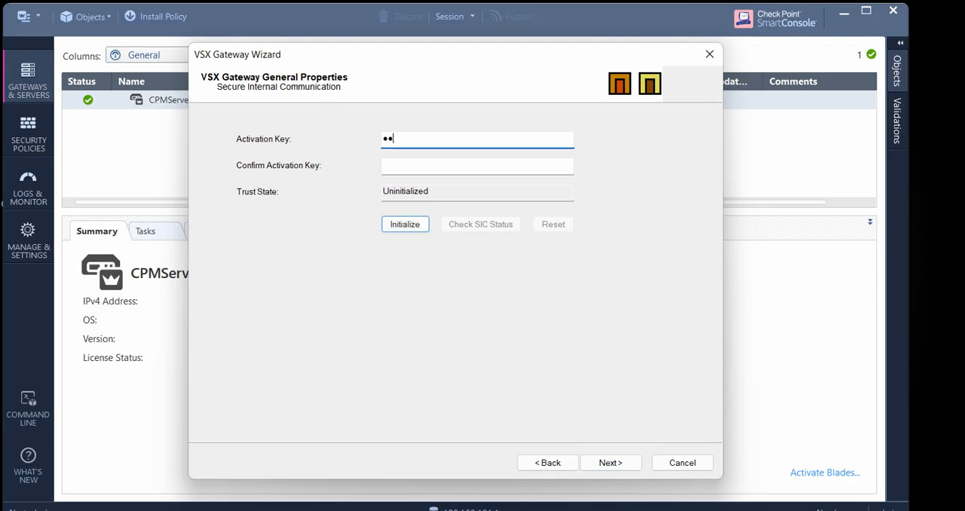
text(23)
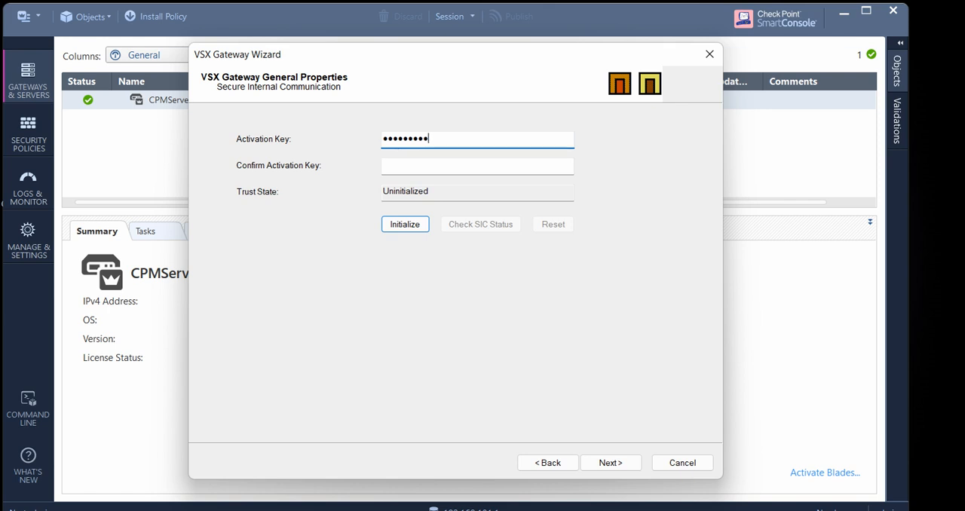
key(Tab)
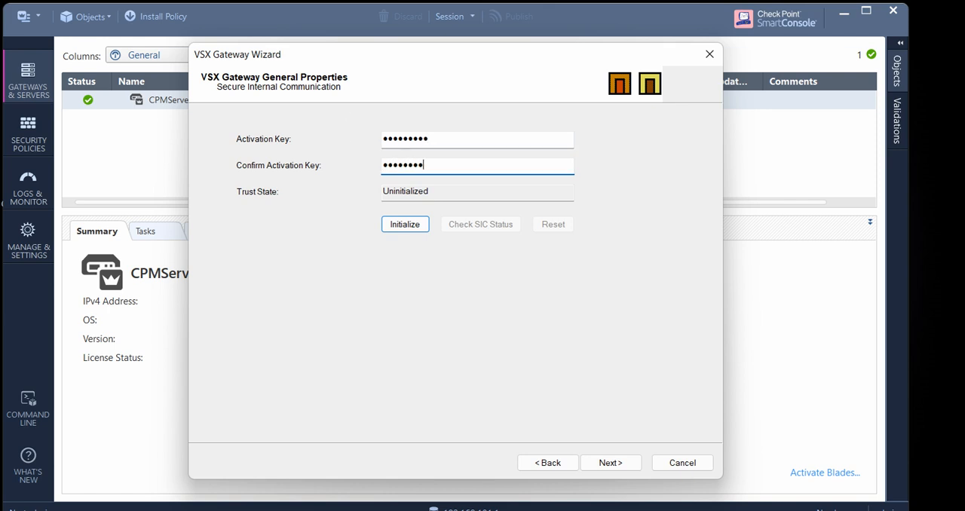
text(Cisco@123)
key(Return)
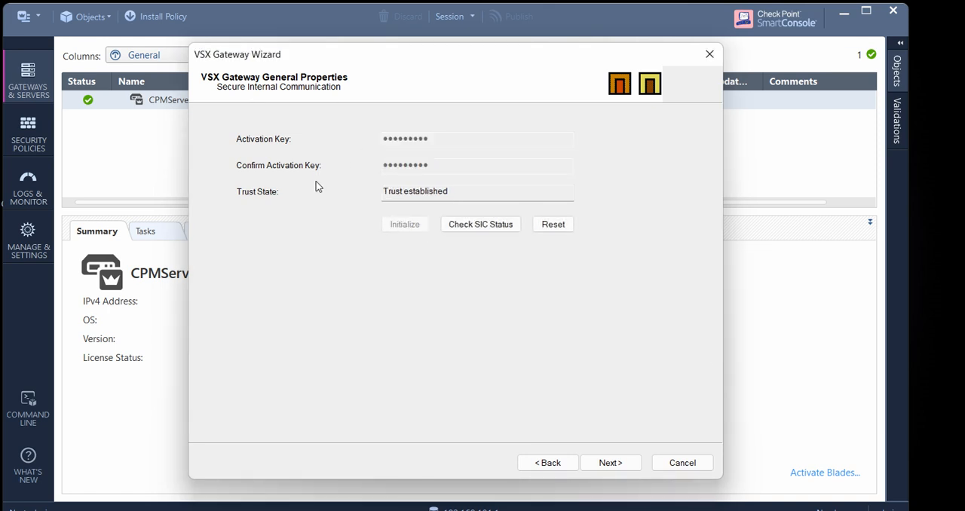
Outline the Trust State value with the pen, clear the mark and continue to the physical interfaces page
click(942, 203)
click(453, 179)
mouse_move(454, 178)
mouse_down()
mouse_move(377, 185)
mouse_move(417, 204)
mouse_move(464, 185)
mouse_move(456, 175)
mouse_up()
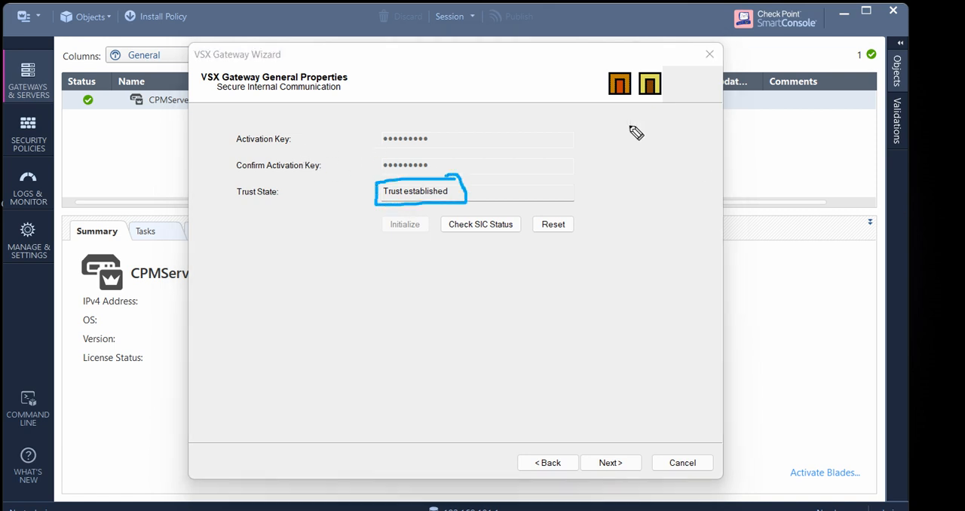
click(948, 275)
click(942, 187)
click(612, 464)
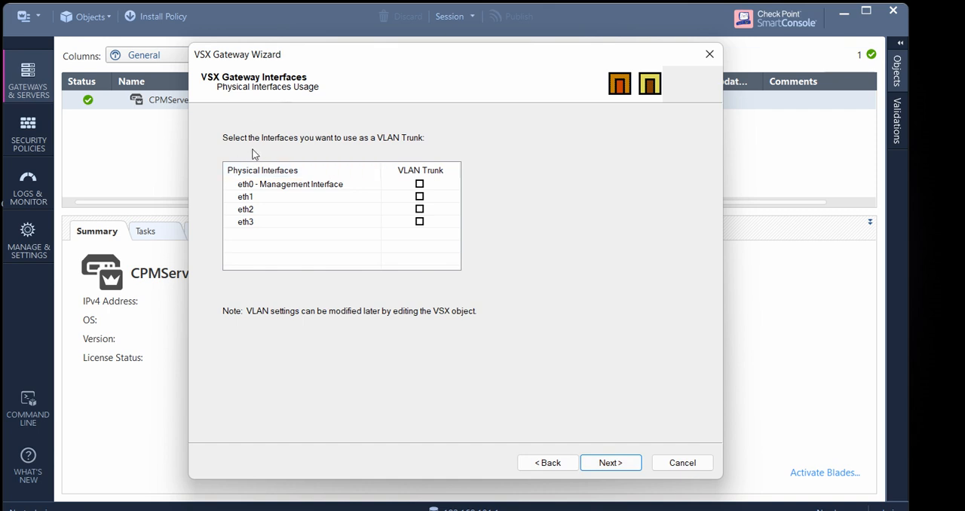
Outline the words VLAN Trunk with the pen, clear the mark and continue without making any interface a VLAN trunk
click(945, 204)
mouse_move(425, 129)
mouse_down()
mouse_move(371, 127)
mouse_move(369, 138)
mouse_move(411, 156)
mouse_move(436, 137)
mouse_up()
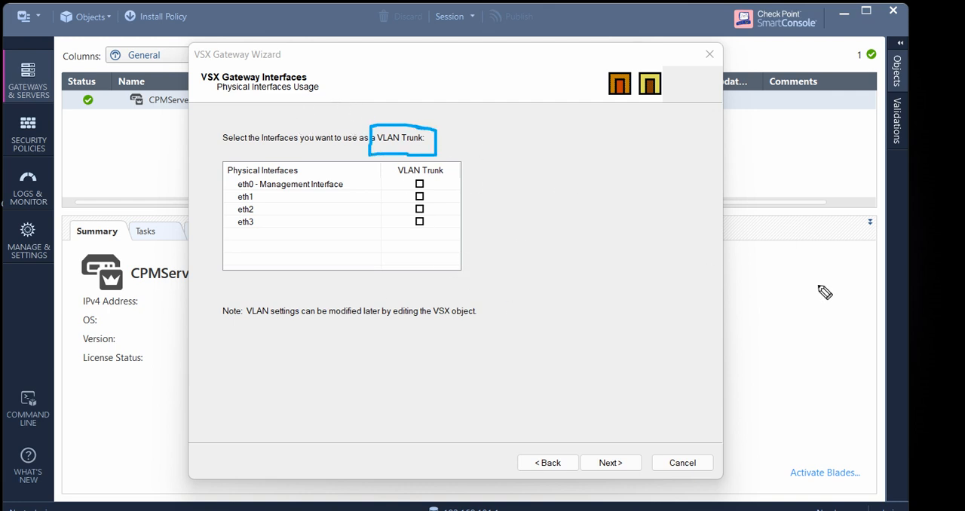
click(948, 278)
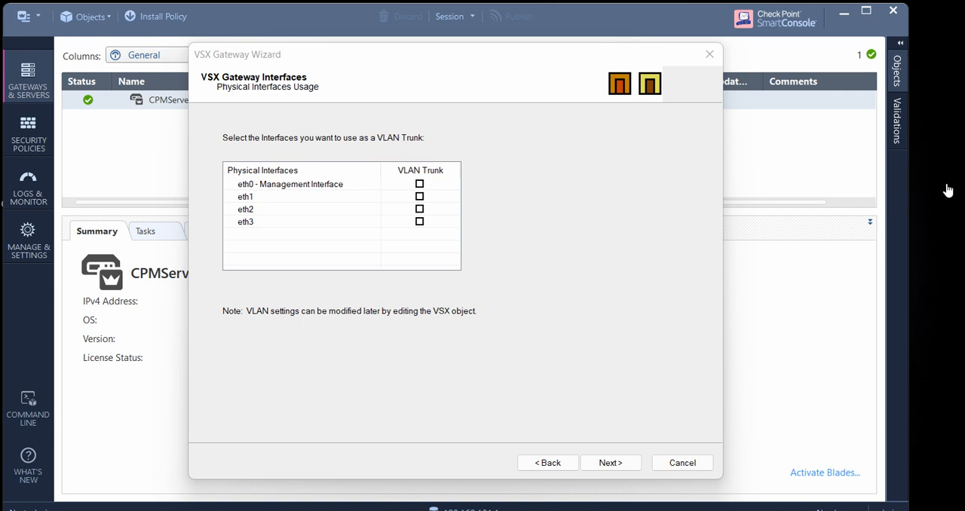
key(Return)
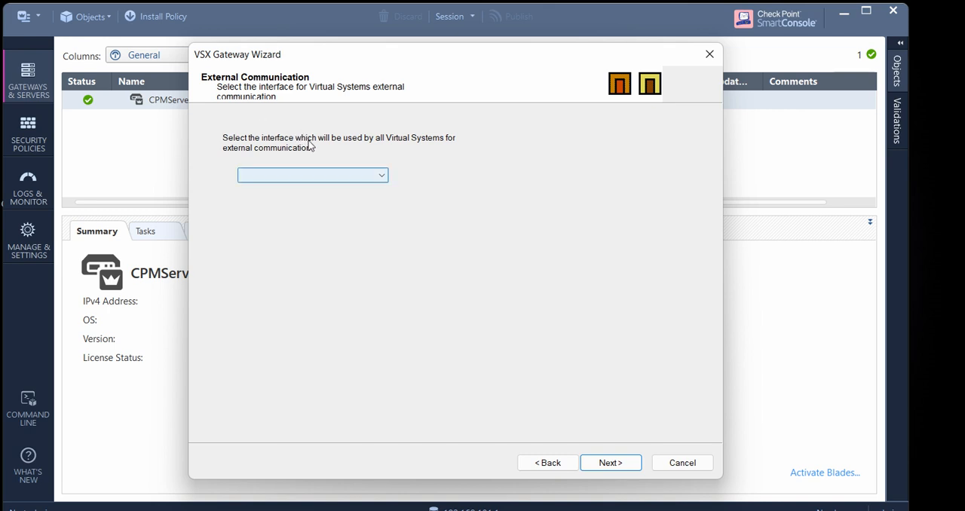
click(310, 174)
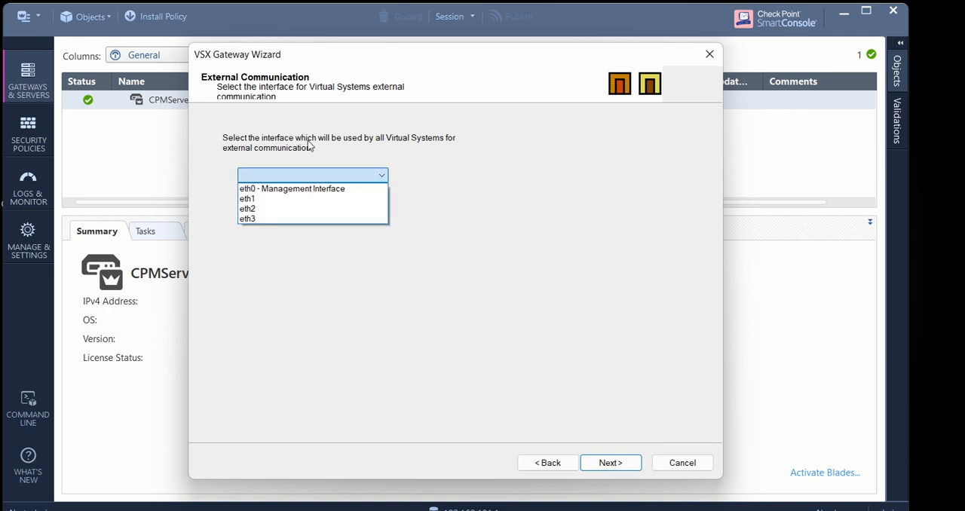
key(Down)
key(Down)
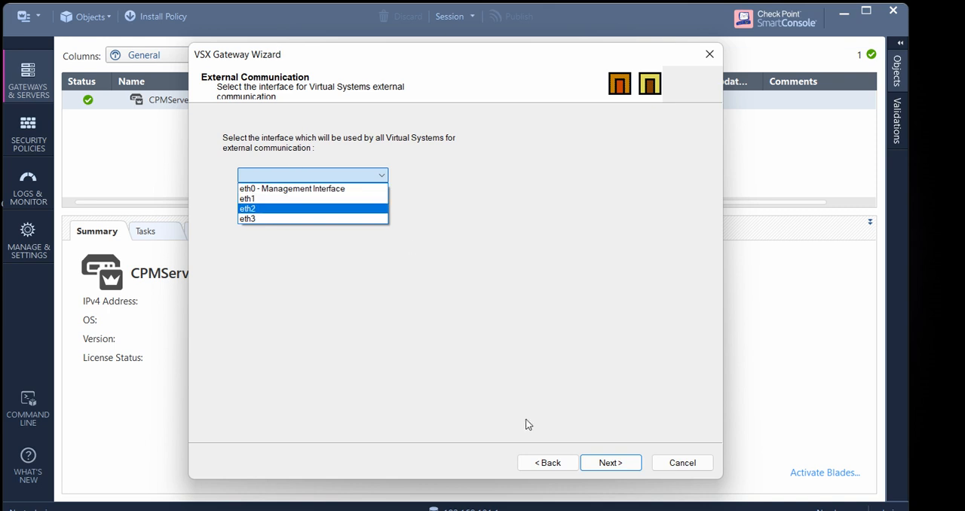
key(Up)
key(Up)
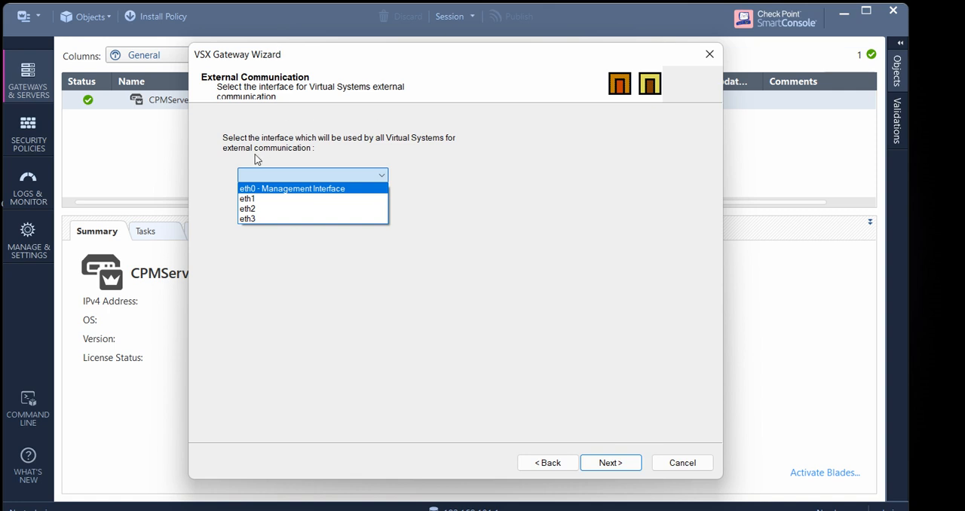
key(Down)
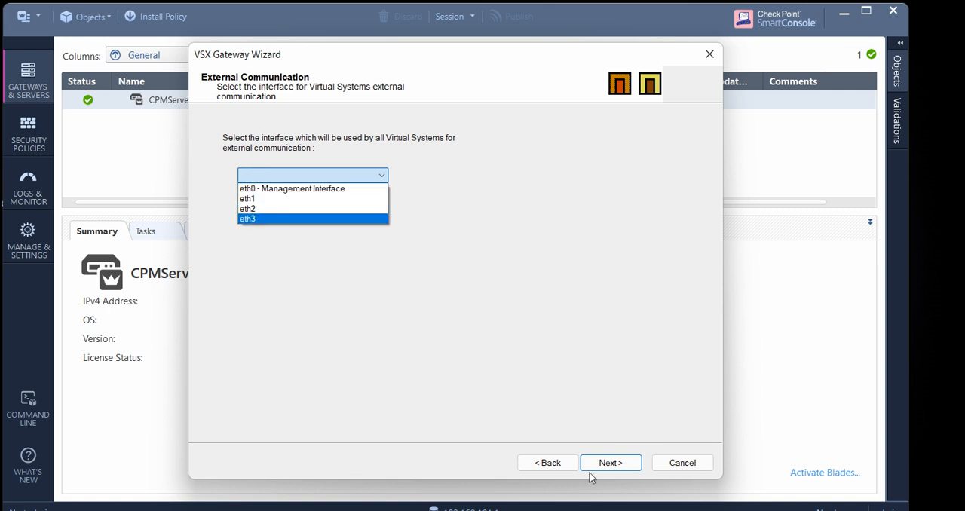
key(alt+Tab)
key(alt+Tab)
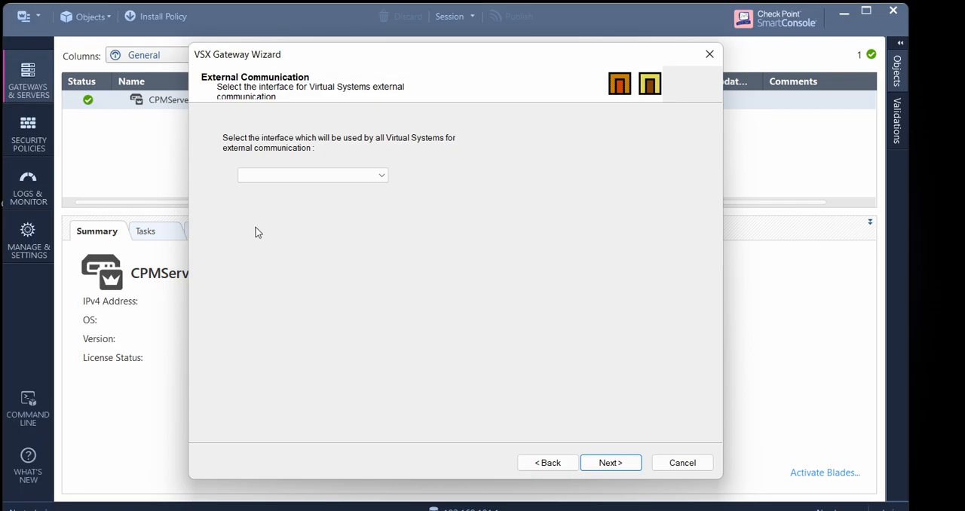
Select eth2 as the interface all virtual systems use for external communication and continue to the management access rules
click(292, 175)
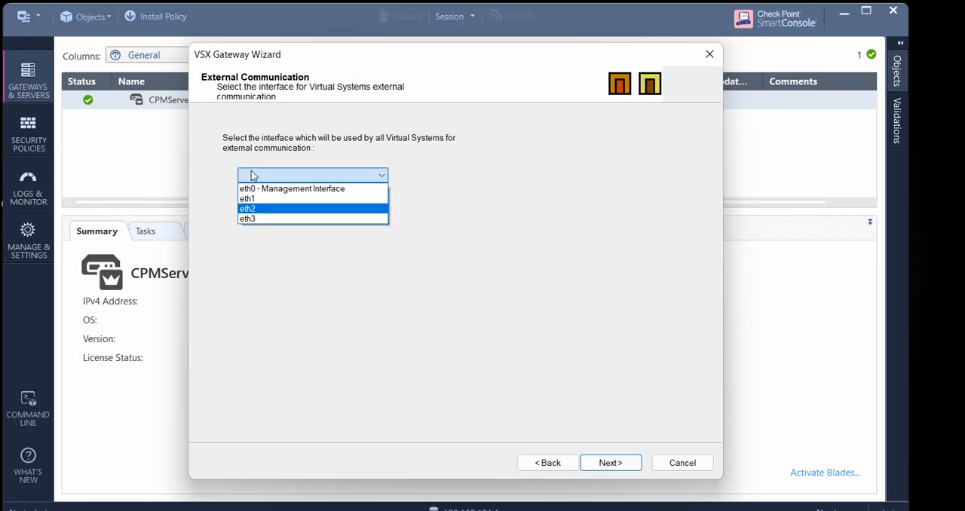
click(253, 209)
key(Return)
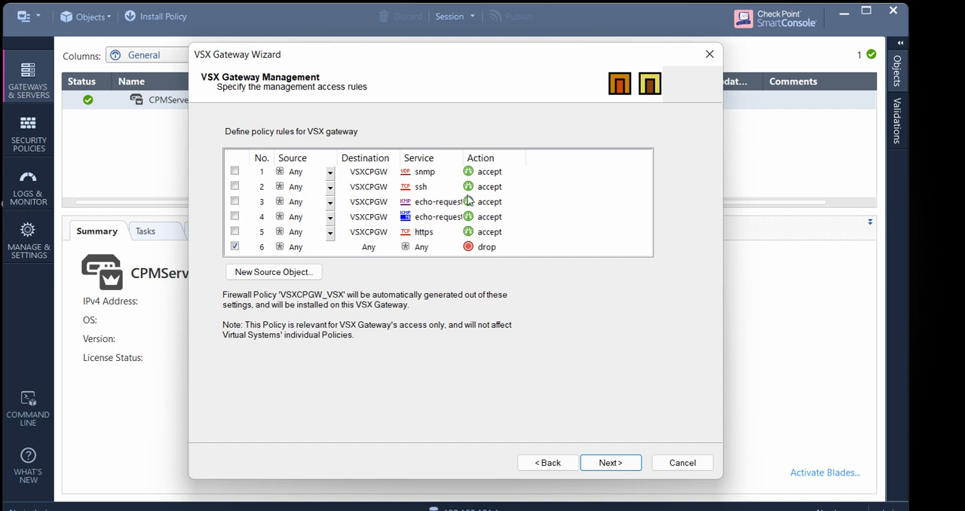
Outline the Source and Service entries of the management access rules with the pen, then clear the marks
click(946, 200)
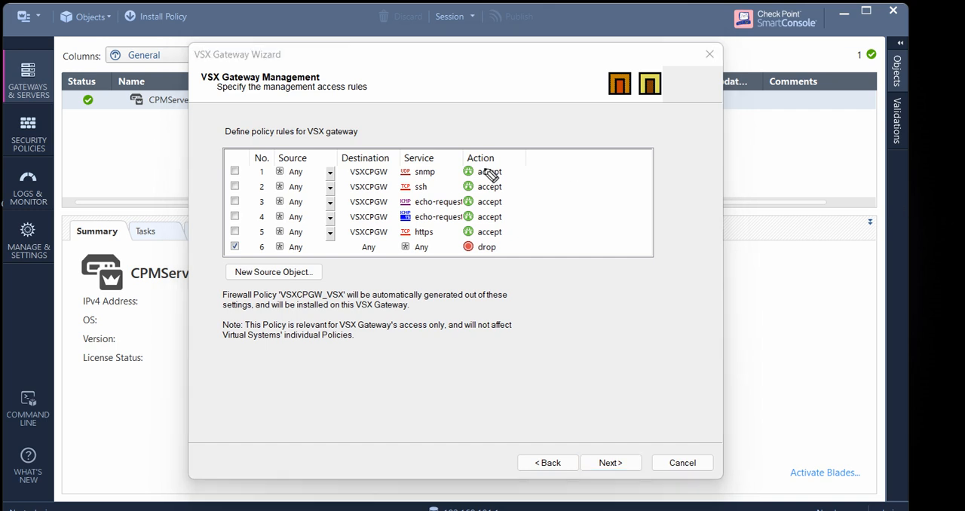
mouse_move(328, 161)
mouse_down()
mouse_move(285, 195)
mouse_move(343, 239)
mouse_move(320, 162)
mouse_up()
mouse_move(422, 159)
mouse_down()
mouse_move(386, 163)
mouse_move(398, 252)
mouse_move(440, 166)
mouse_move(426, 151)
mouse_up()
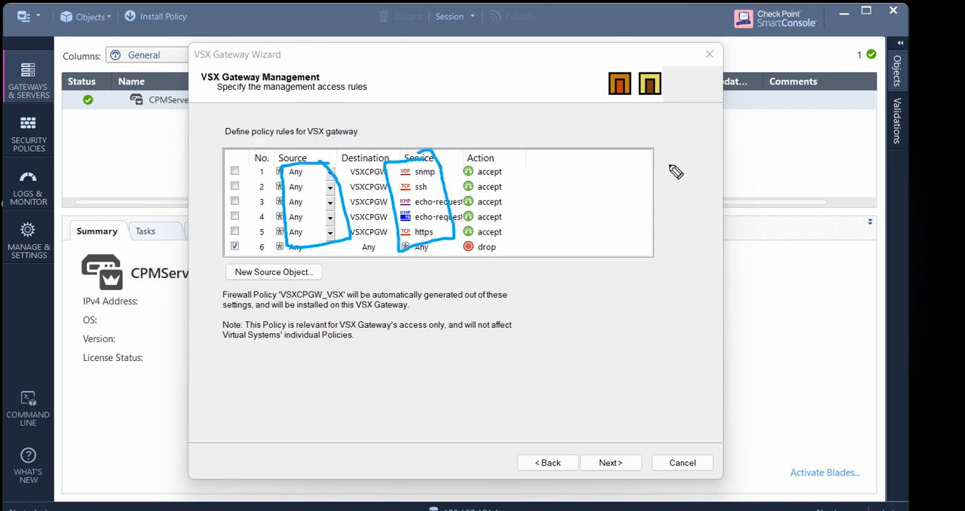
click(948, 273)
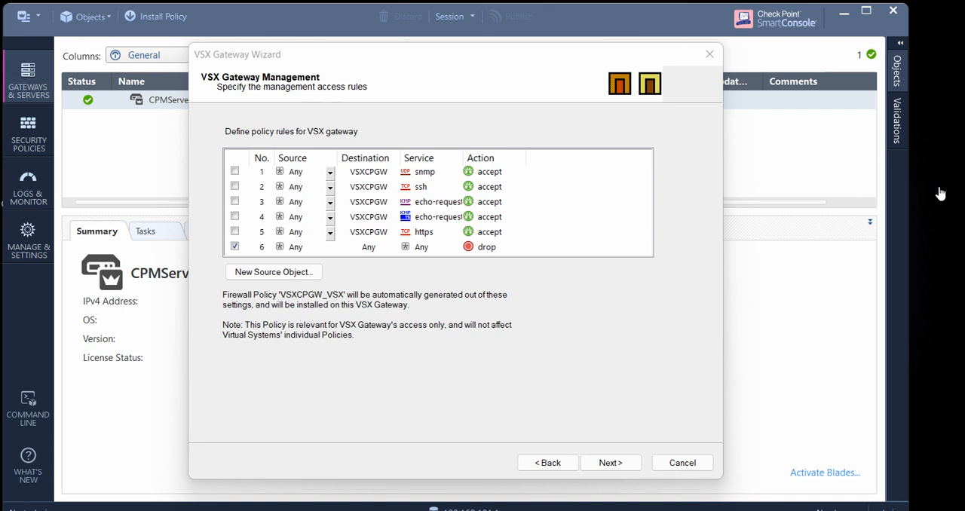
click(265, 137)
click(265, 137)
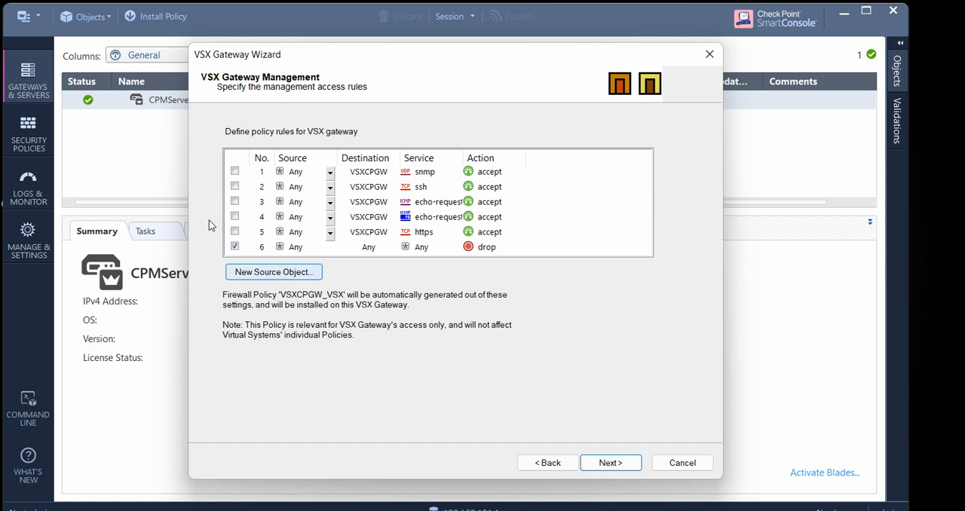
Continue with the management rules' source as Any, accept the confirmation and start creating the VSX gateway
key(Return)
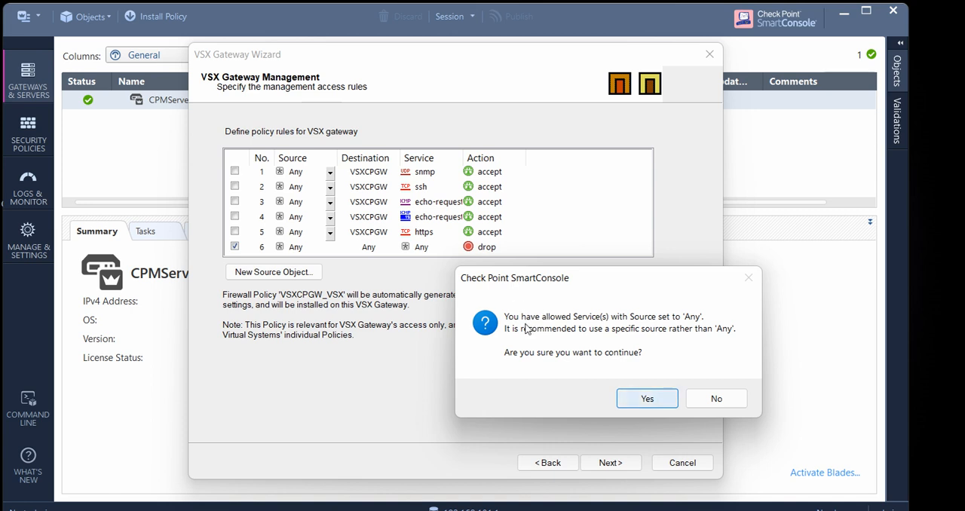
key(Return)
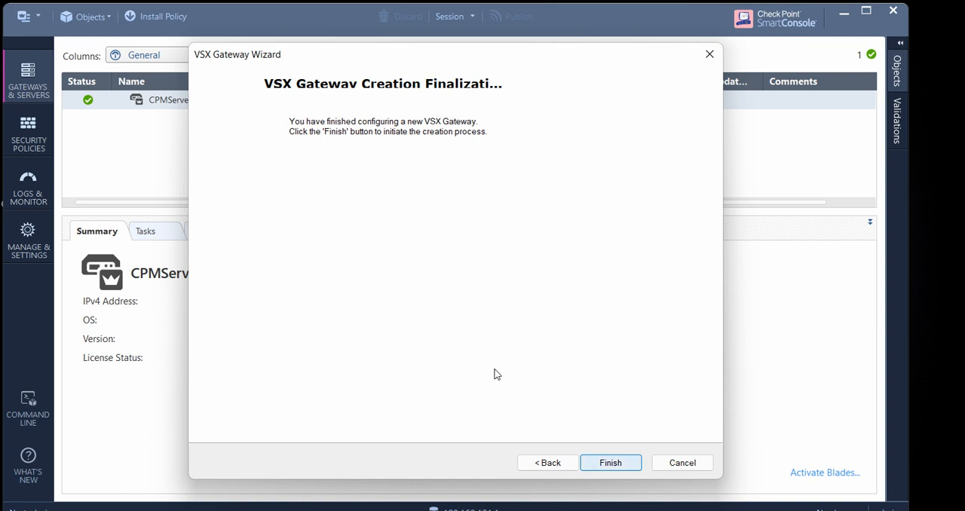
key(Return)
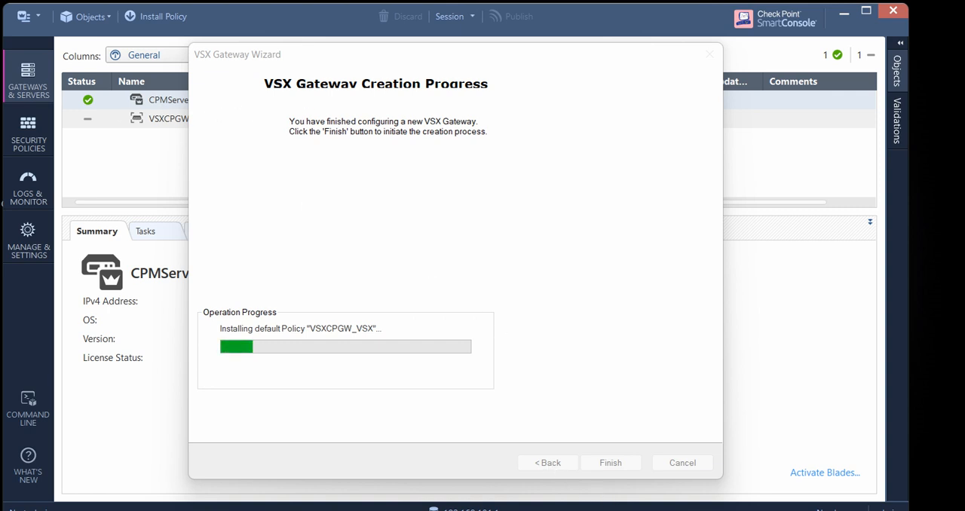
Switch to the Paint diagram and mark the boxes of virtual systems 1 and 2 with the pen
key(alt+Tab)
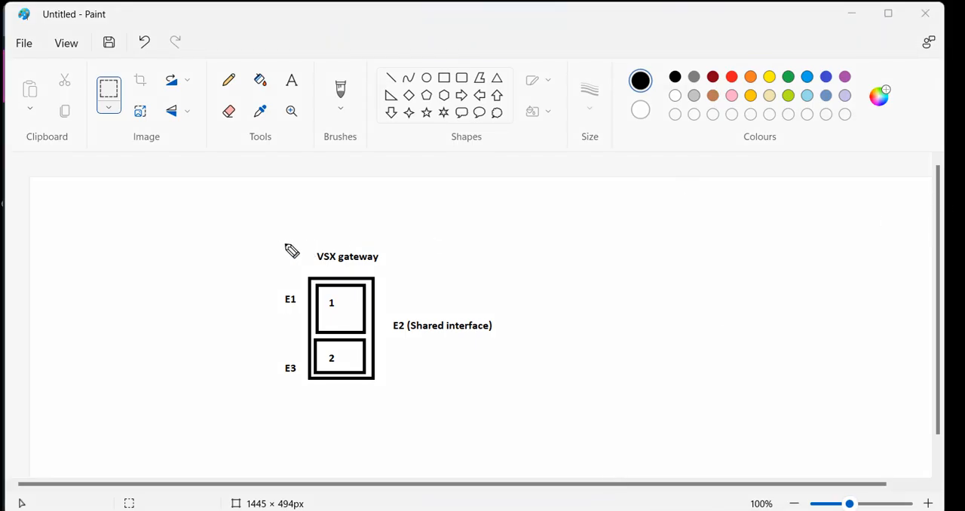
drag(273, 242, 279, 254)
click(275, 288)
mouse_move(275, 287)
mouse_down()
mouse_move(285, 300)
mouse_move(287, 284)
mouse_up()
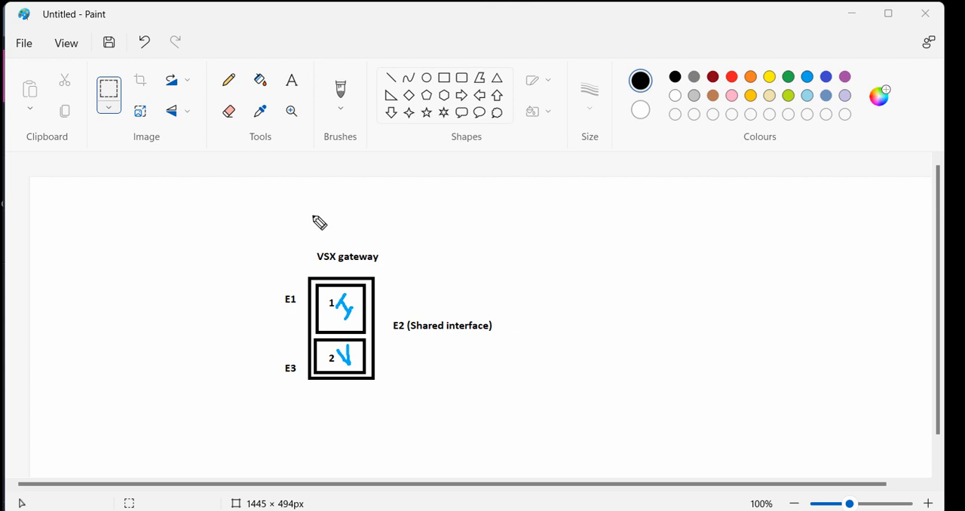
Sketch a lined sheet and arrows to the gateway box, circle the VSX gateway label and clear the pen marks
mouse_move(324, 206)
mouse_down()
mouse_move(299, 218)
mouse_move(315, 223)
mouse_up()
mouse_move(351, 187)
mouse_down()
mouse_move(369, 170)
mouse_move(395, 188)
mouse_move(381, 154)
mouse_move(404, 203)
mouse_up()
click(341, 185)
mouse_move(339, 185)
mouse_down()
mouse_move(332, 192)
mouse_move(358, 224)
mouse_move(371, 206)
mouse_up()
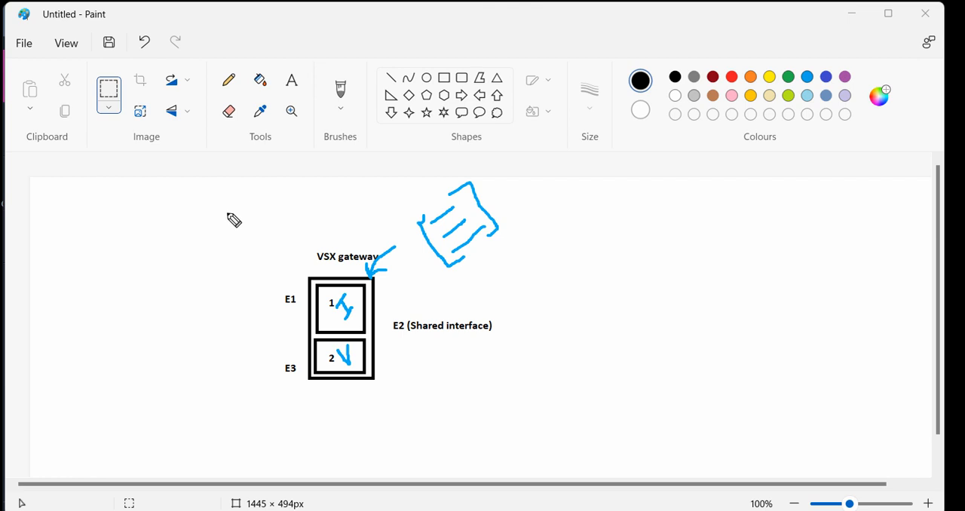
mouse_move(221, 213)
mouse_down()
mouse_move(242, 208)
mouse_move(259, 229)
mouse_move(272, 198)
mouse_move(258, 217)
mouse_move(309, 221)
mouse_move(301, 202)
mouse_move(289, 203)
mouse_up()
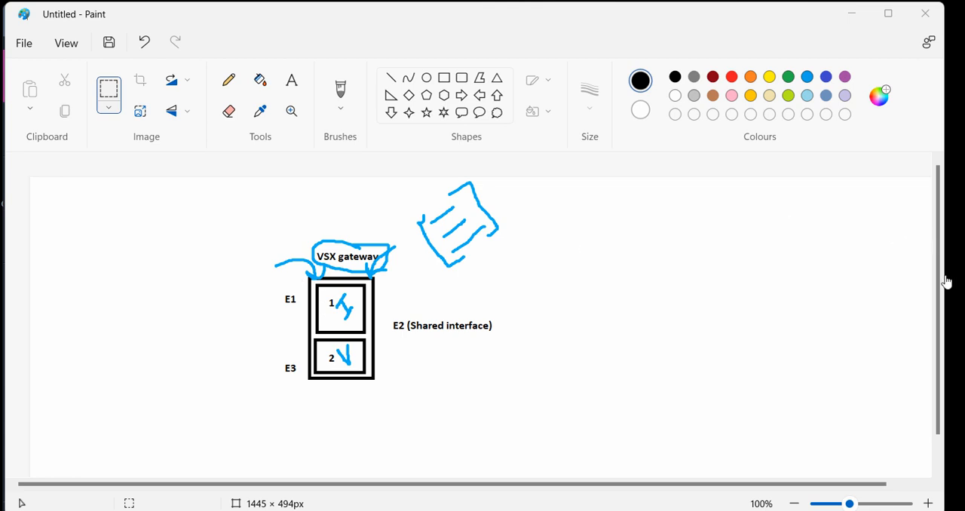
key(Escape)
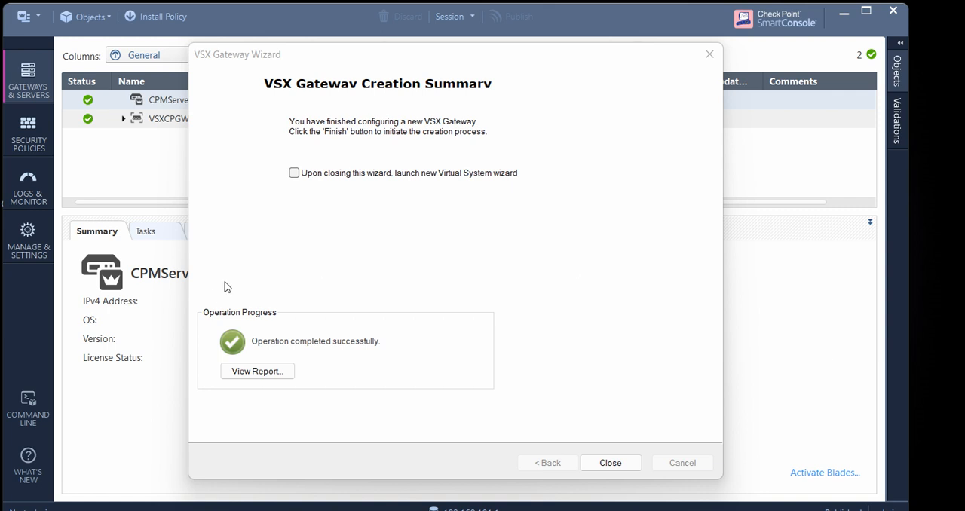
Read through the operation report of the VSX gateway creation and close the report
click(260, 370)
scroll(475, 315, down, 3)
scroll(475, 315, up, 3)
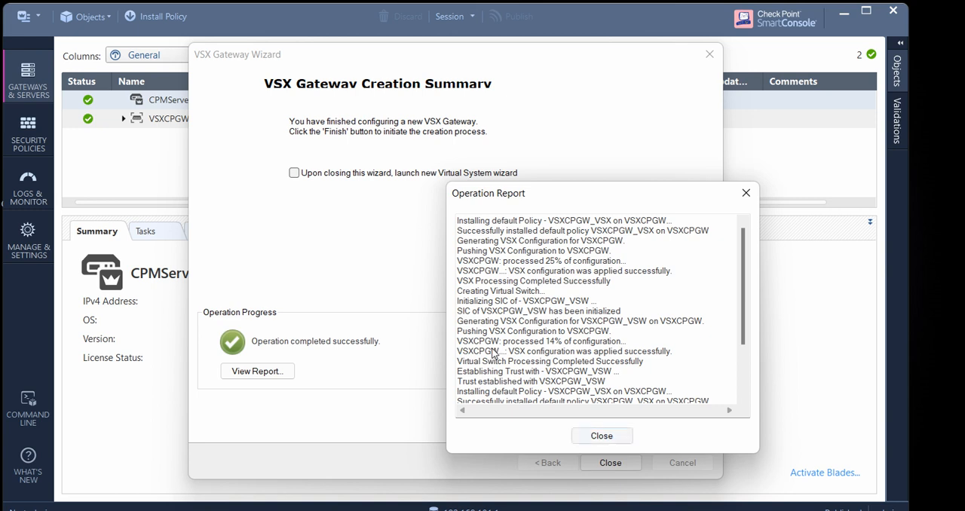
key(Escape)
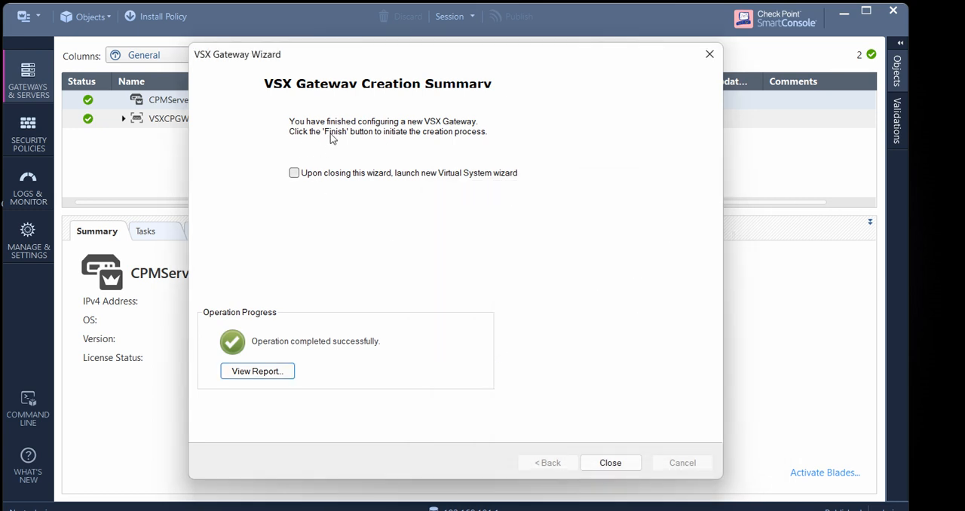
Close the VSX Gateway Wizard and widen the Name column of the gateways list to show the full object names
key(Return)
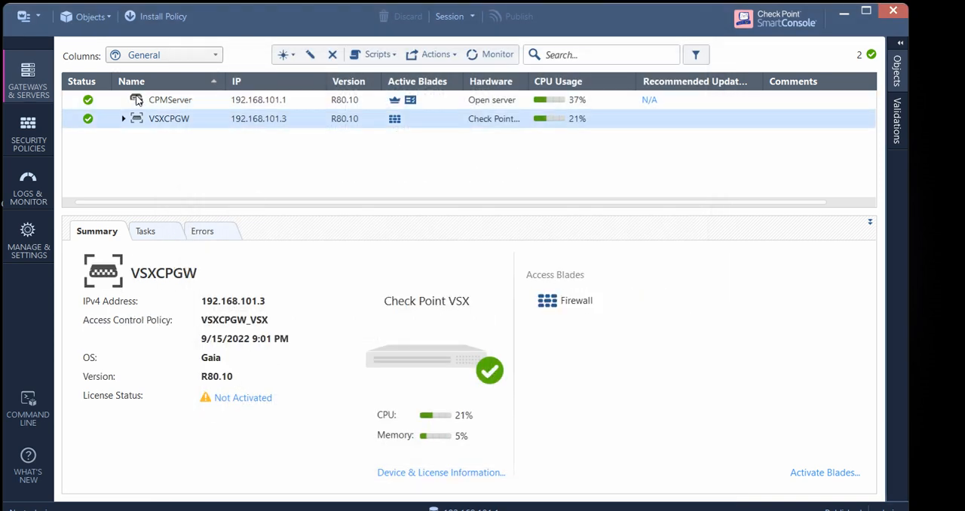
click(95, 101)
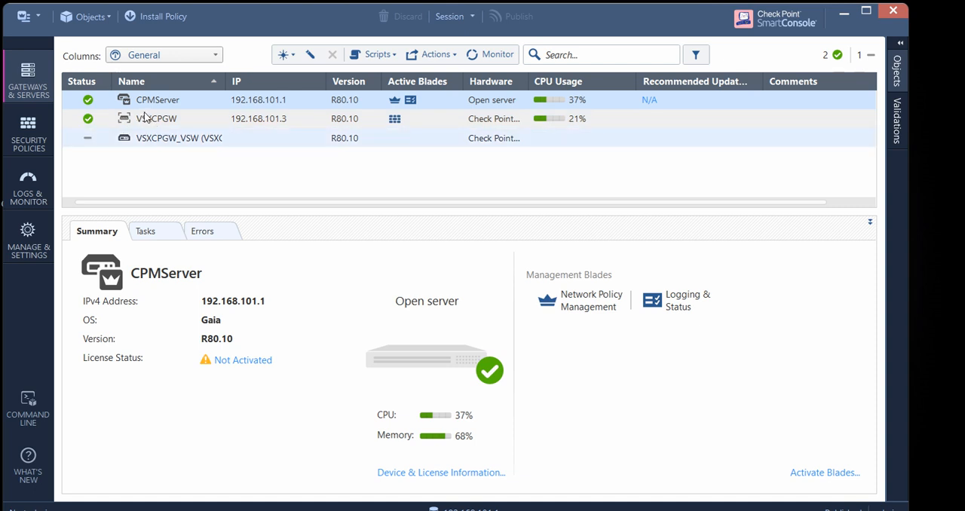
drag(179, 64, 211, 67)
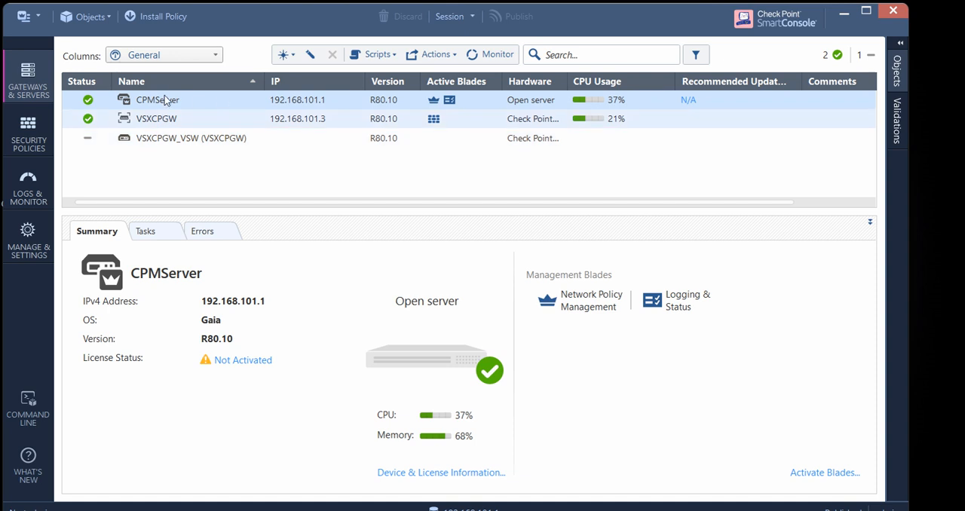
Check the general properties of VSXCPGW, cancel without changes and compare the summaries of VSXCPGW and VSXCPGW_VSW
click(156, 117)
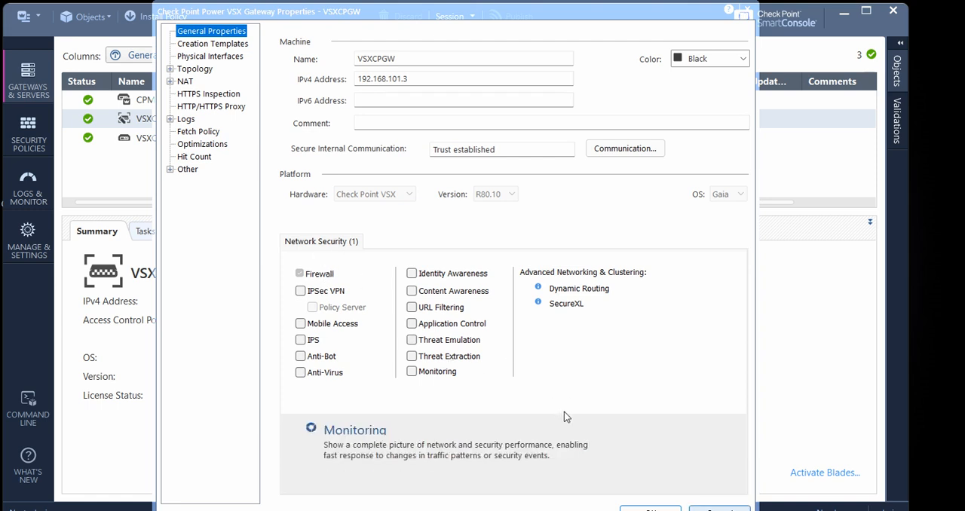
click(719, 509)
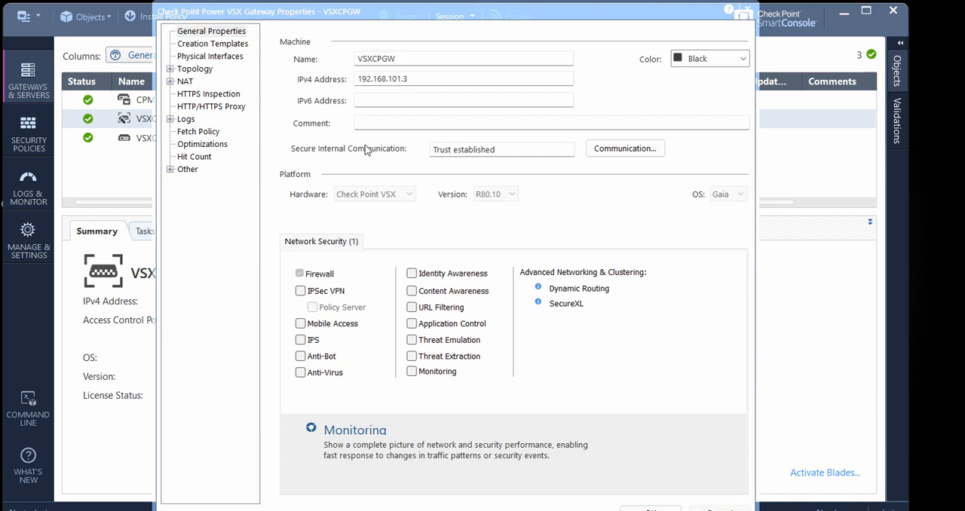
click(235, 133)
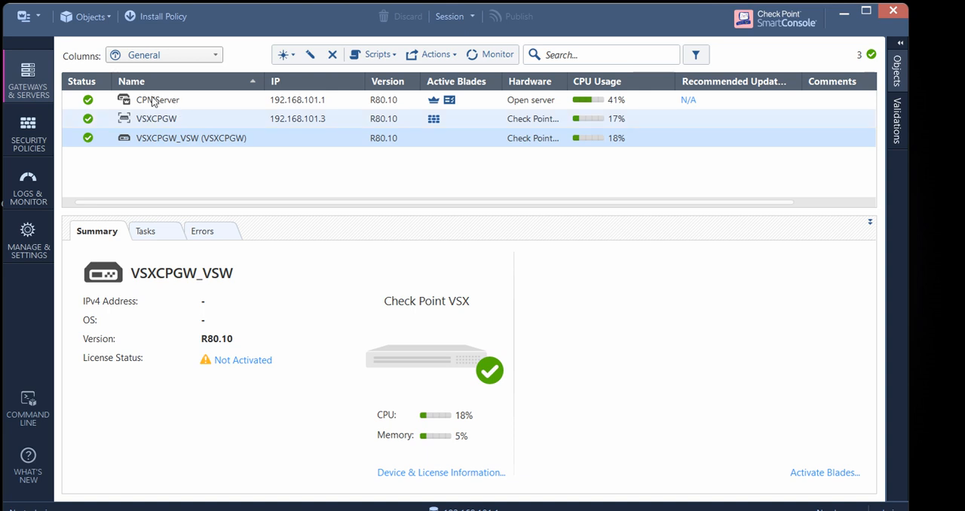
key(Up)
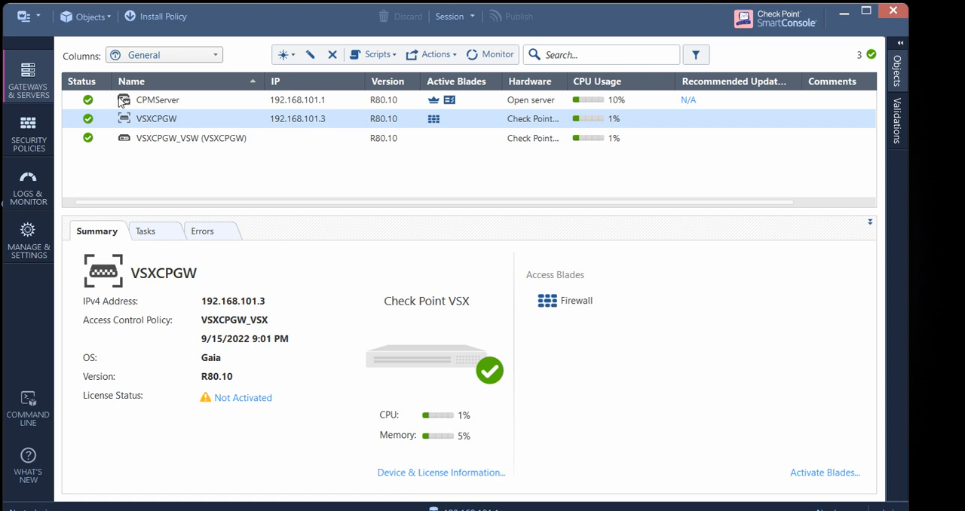
key(Down)
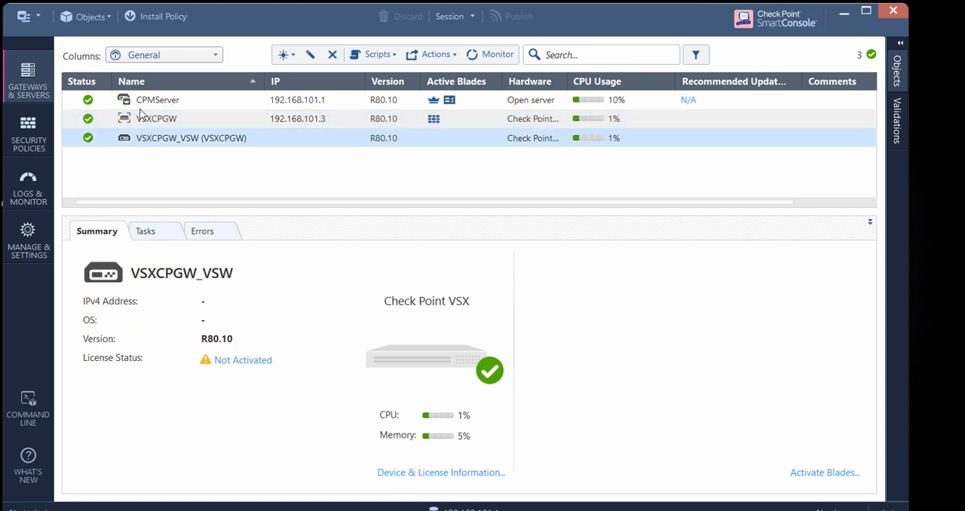
Examine the general properties and topology of the virtual switch VSXCPGW_VSW and close them without changes
double_click(164, 116)
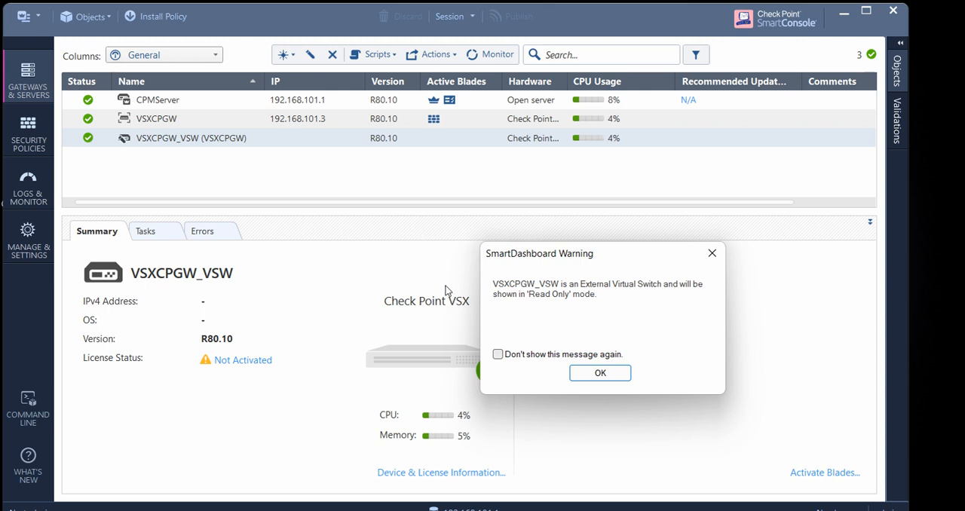
key(Return)
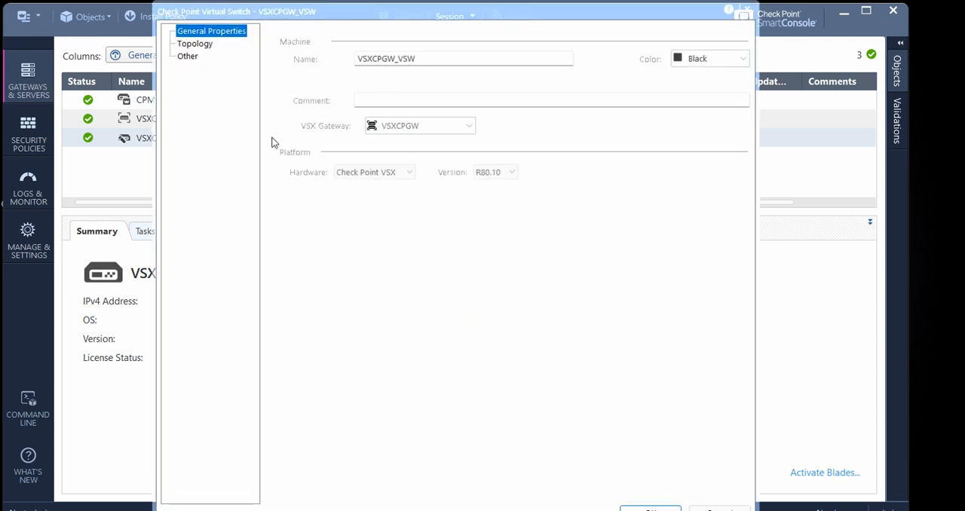
key(Down)
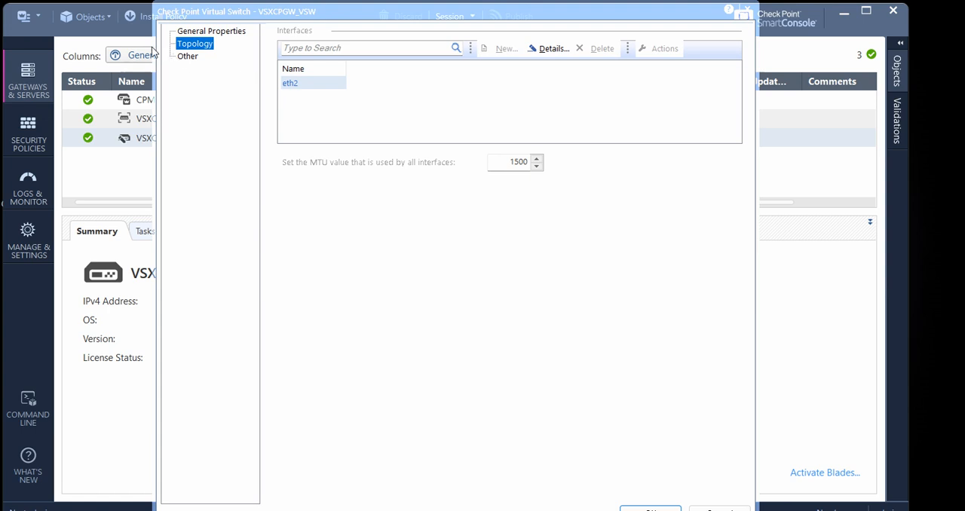
click(187, 56)
click(719, 509)
Start a new VSX virtual system named VSys1 hosted on VSXCPGW and proceed to its network configuration
click(138, 113)
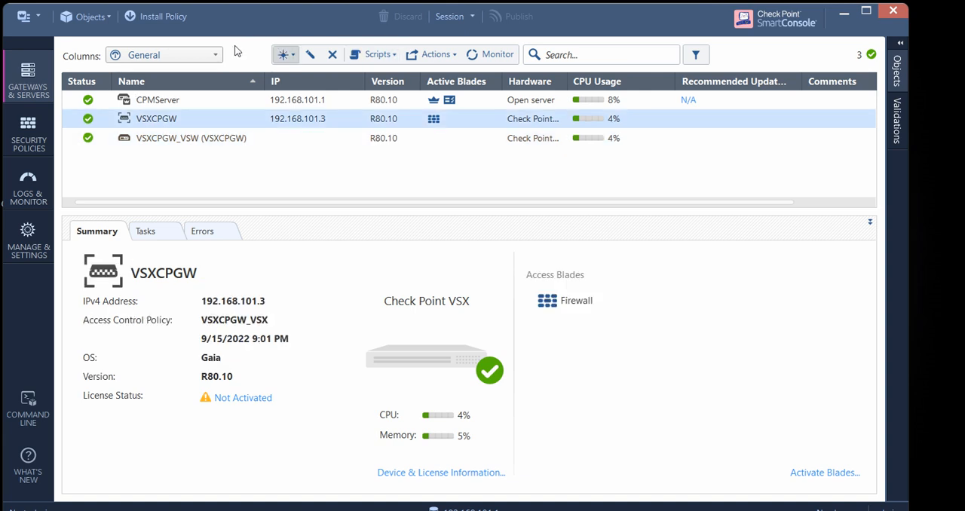
click(284, 54)
mouse_move(324, 114)
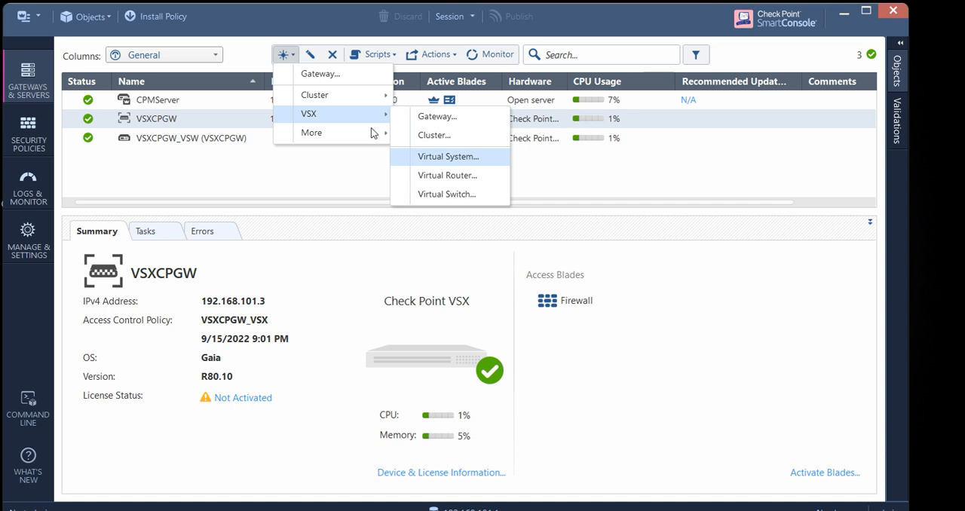
click(448, 156)
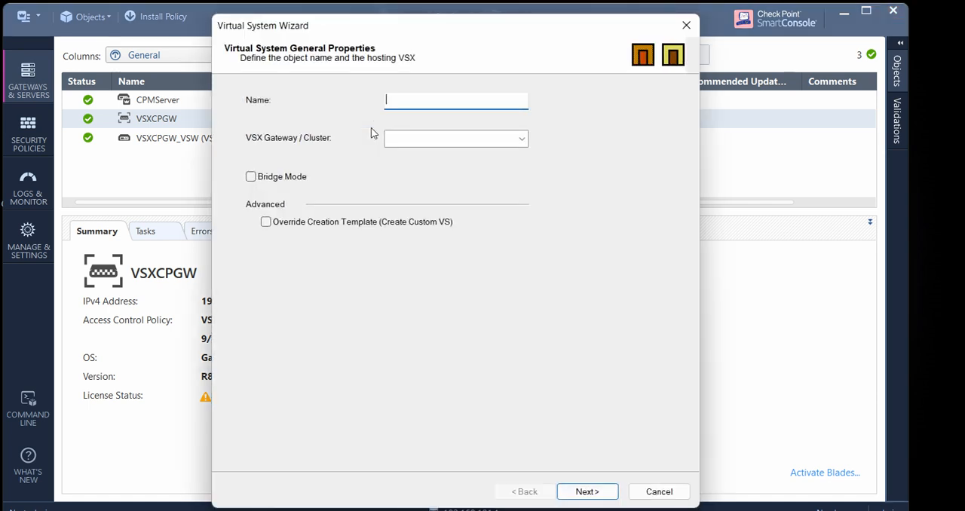
text(VSX)
key(BackSpace)
key(BackSpace)
text(Sys)
click(407, 139)
click(384, 130)
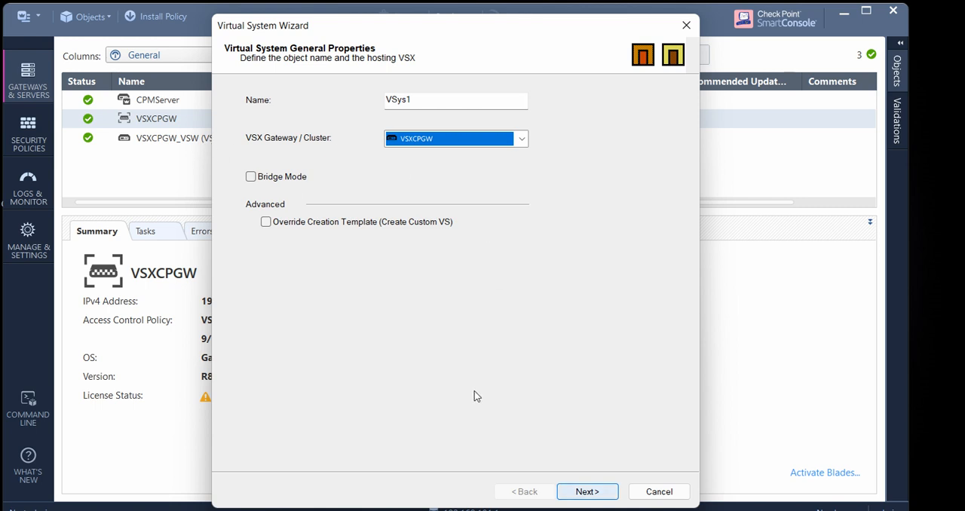
key(Return)
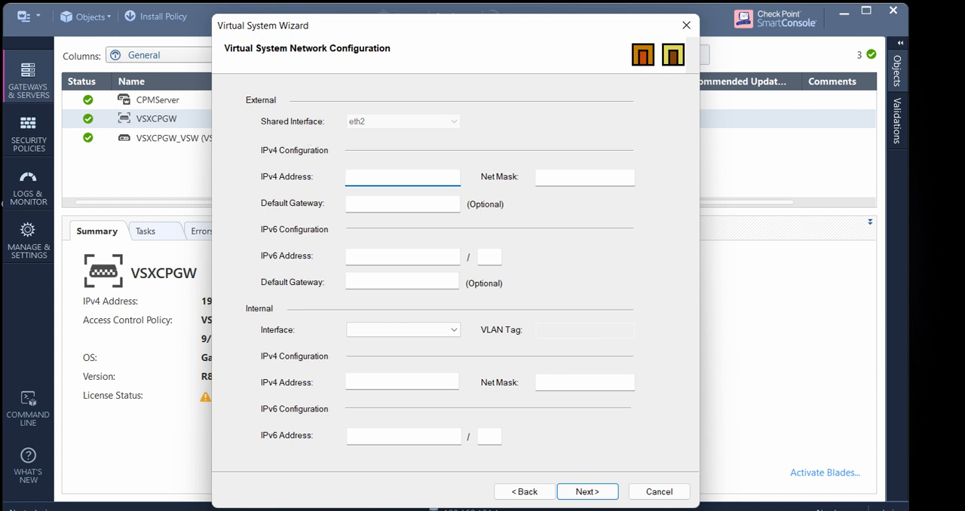
Check the gateway sketch and lab topology for eth2's address, and move the 172.16.1.1 label next to router R5
key(alt+Tab)
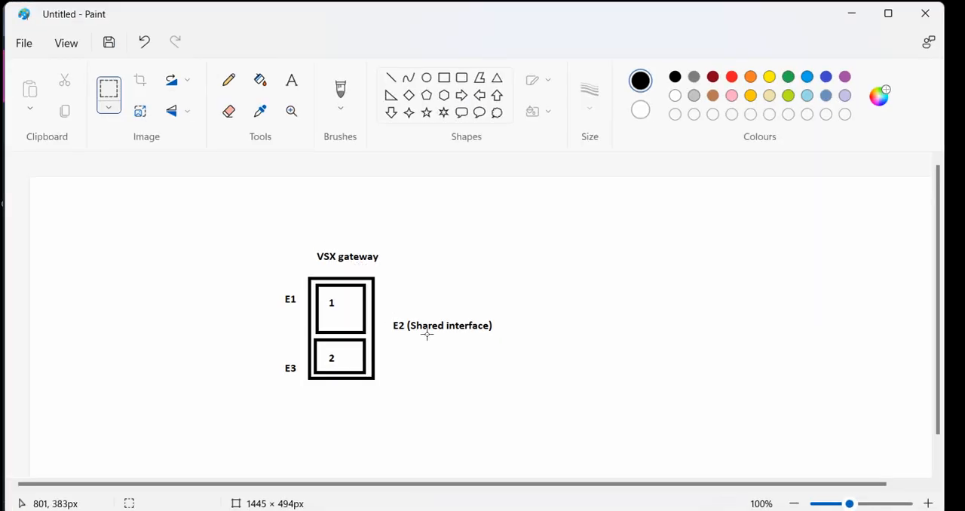
key(alt+Tab)
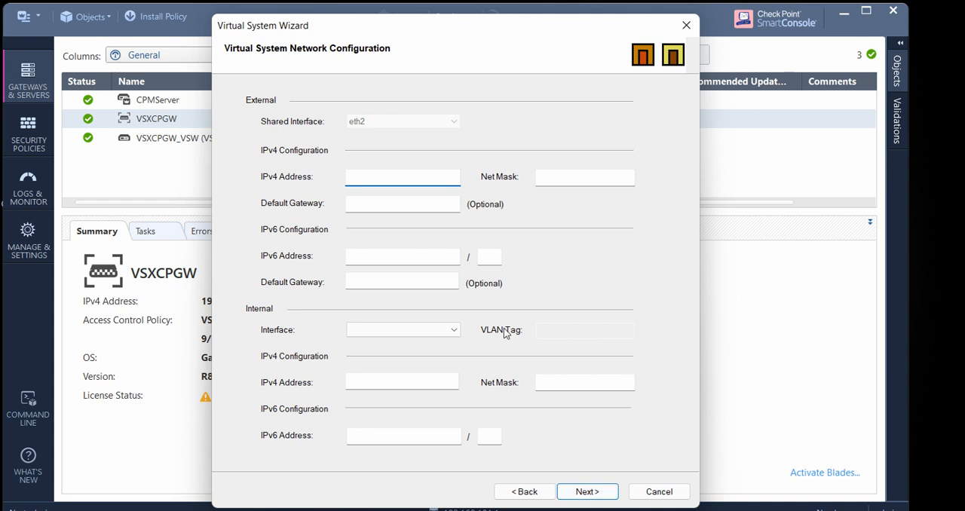
key(alt+Tab)
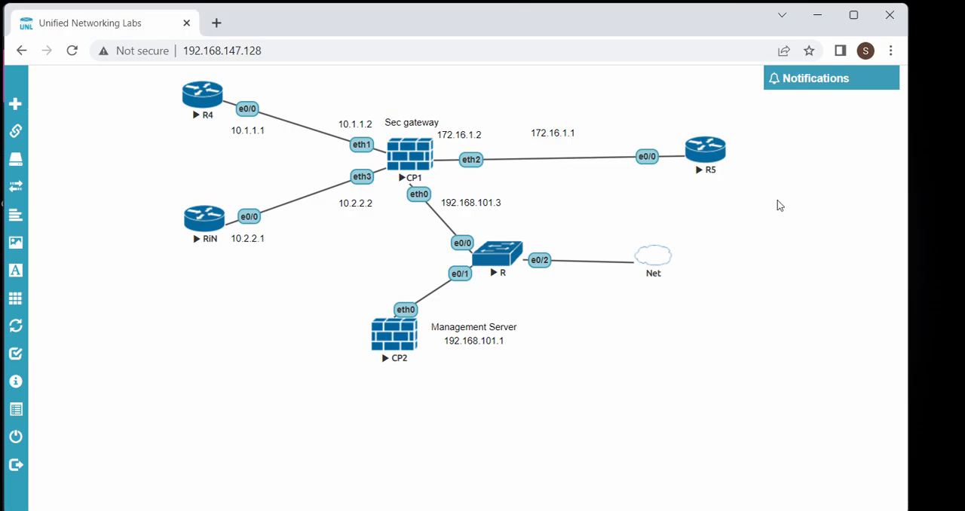
click(942, 207)
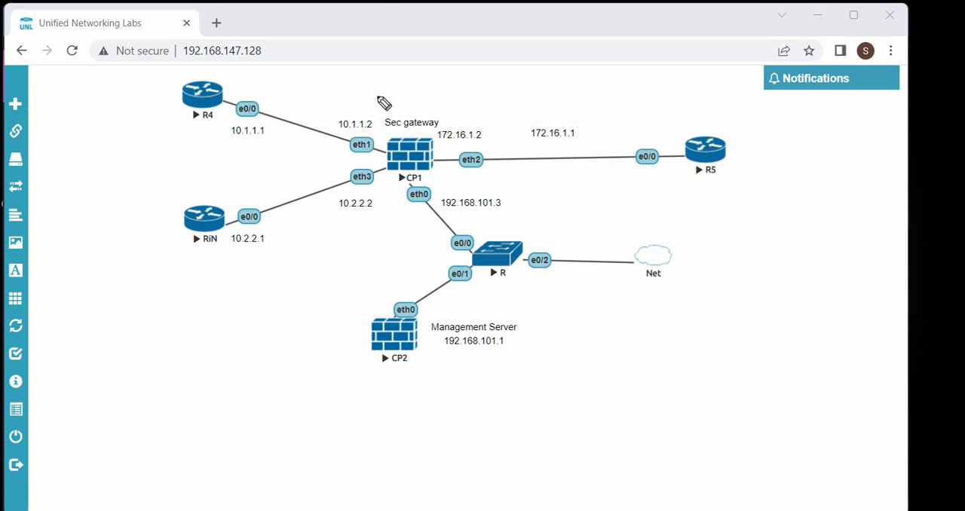
mouse_move(383, 99)
mouse_down()
mouse_move(362, 106)
mouse_move(347, 127)
mouse_move(394, 119)
mouse_move(388, 94)
mouse_move(376, 96)
mouse_up()
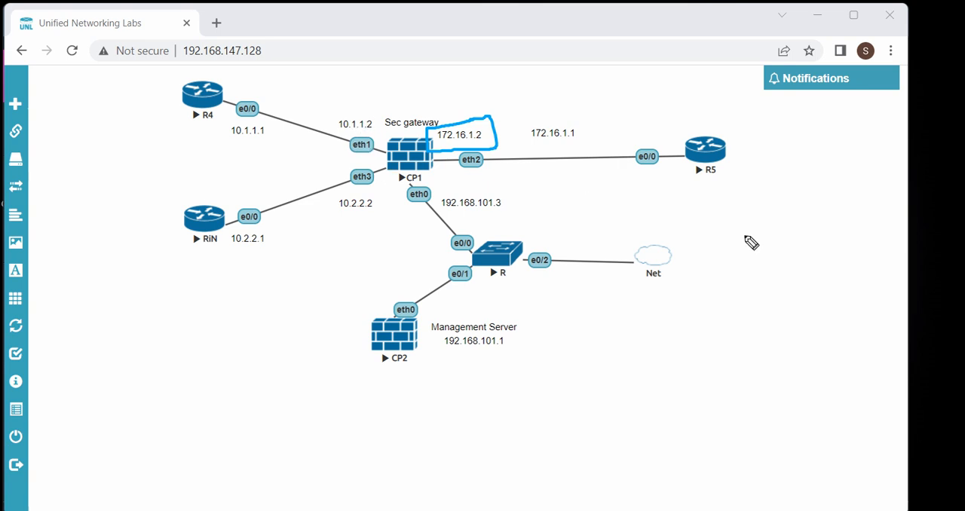
click(949, 283)
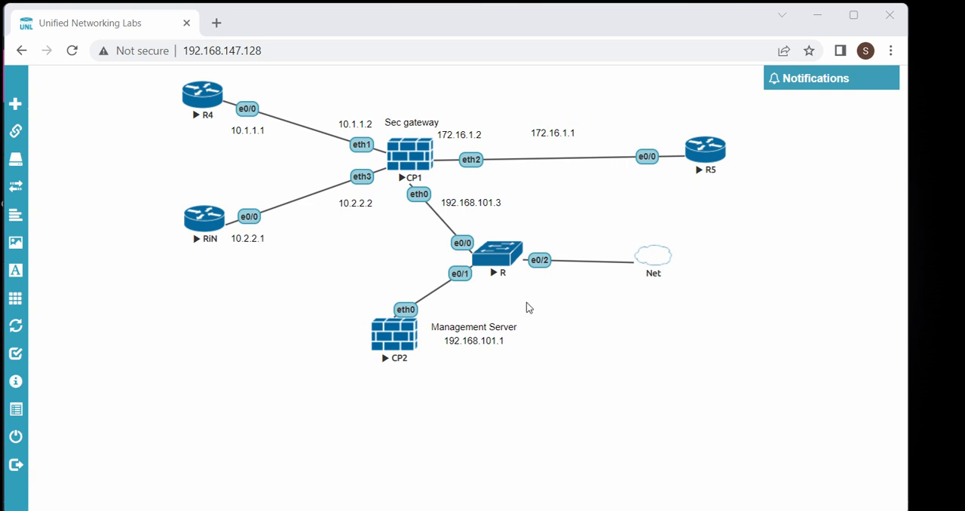
click(456, 107)
drag(455, 107, 521, 101)
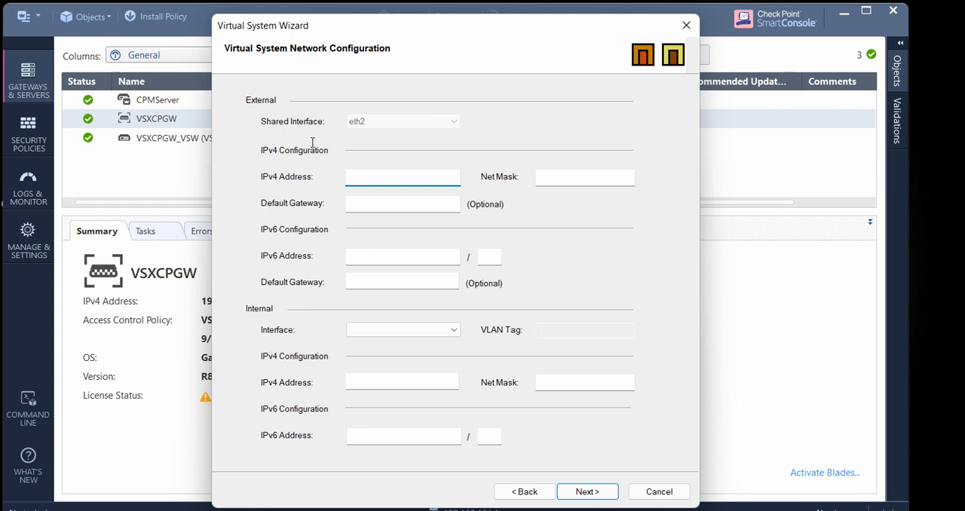
Set VSys1's external IPv4 address to 172.16.1.2 with net mask 255.255.255.0
text(72.16.1.2)
key(Tab)
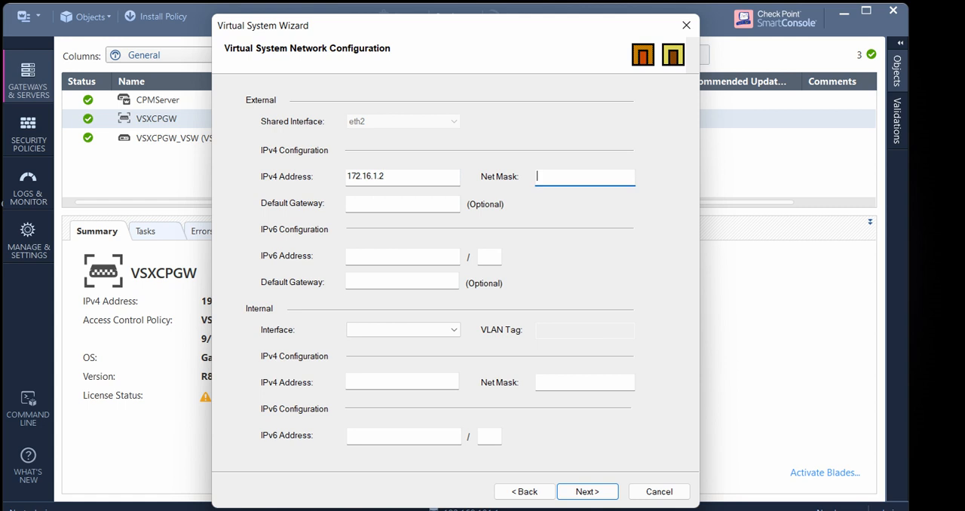
text(255.255.2255.0)
key(Tab)
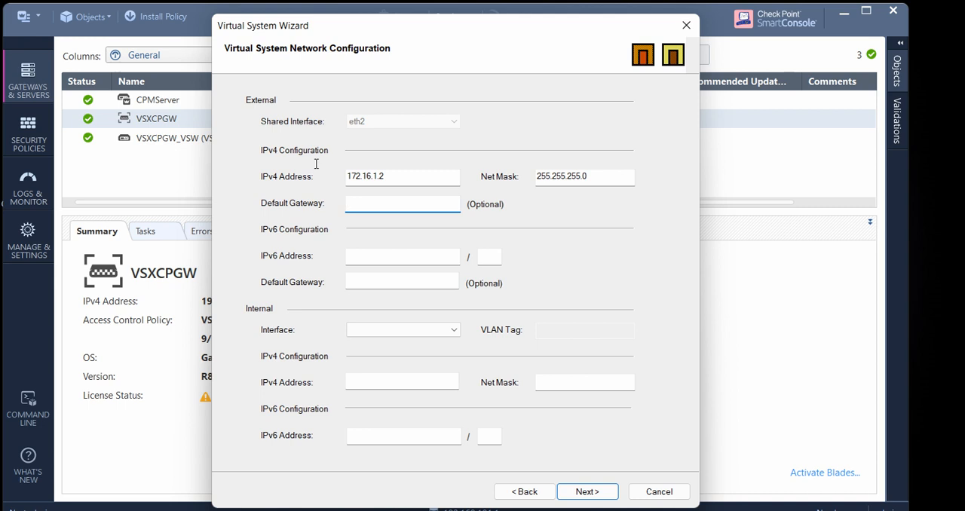
Check router R5's address in the lab topology and set VSys1's external default gateway to 172.16.1.1
key(alt+Tab)
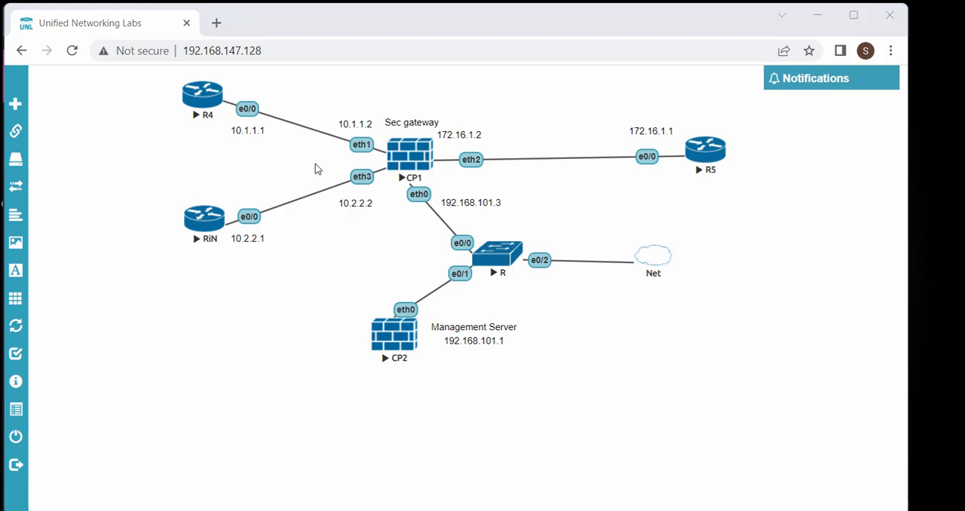
key(alt+Tab)
text(72.16.)
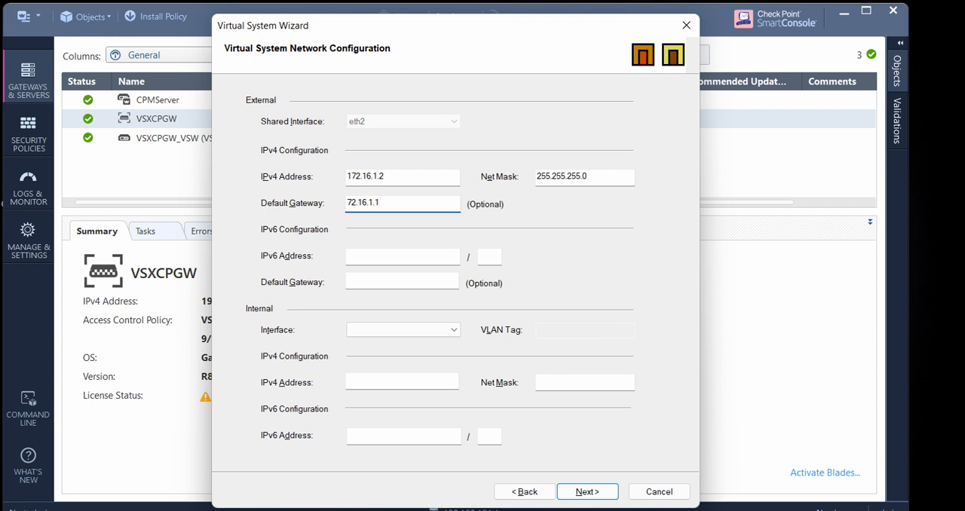
text(1)
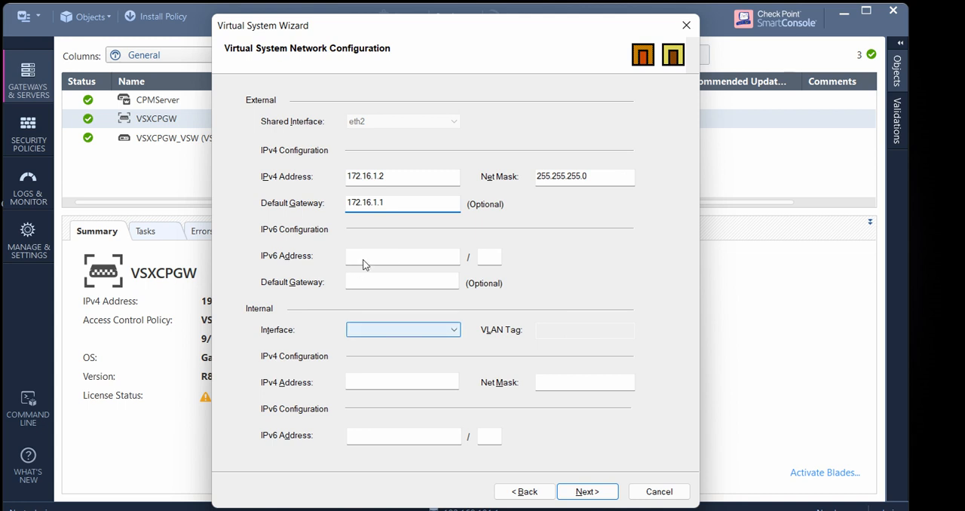
Consult the gateway sketch and assign eth1 as VSys1's internal interface
click(452, 329)
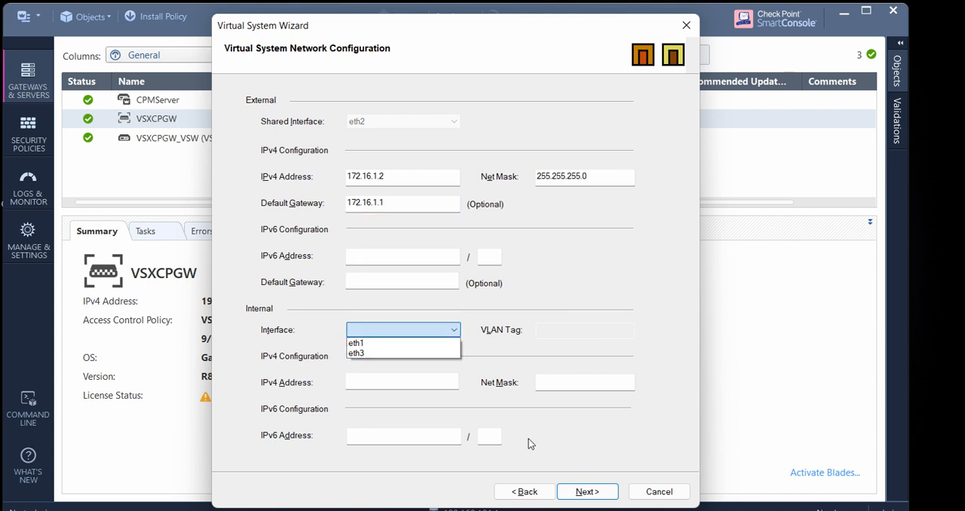
key(alt+Tab)
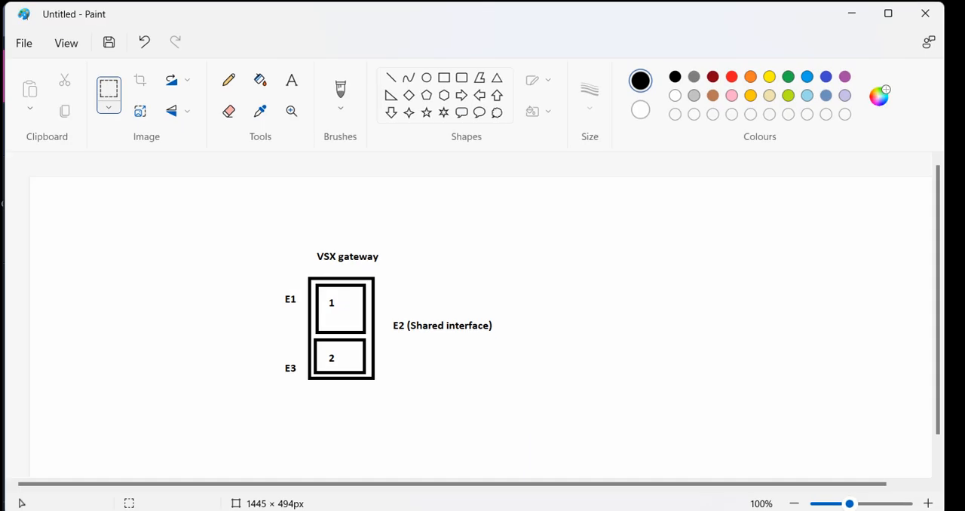
key(alt+Tab)
click(447, 330)
key(Down)
key(Return)
key(Tab)
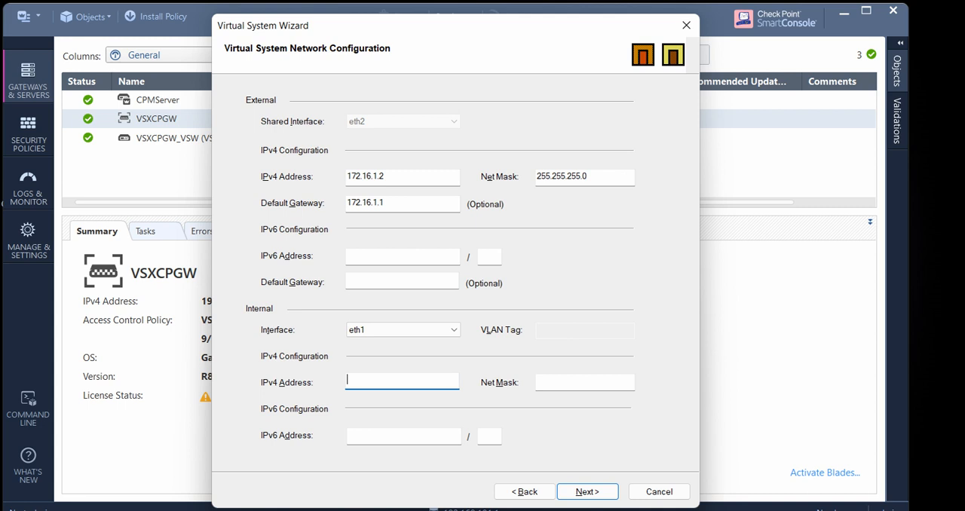
Check eth1's address in the lab topology and set VSys1's internal IPv4 address to 10.1.1.2 with net mask 255.255.255.0
key(alt+Tab)
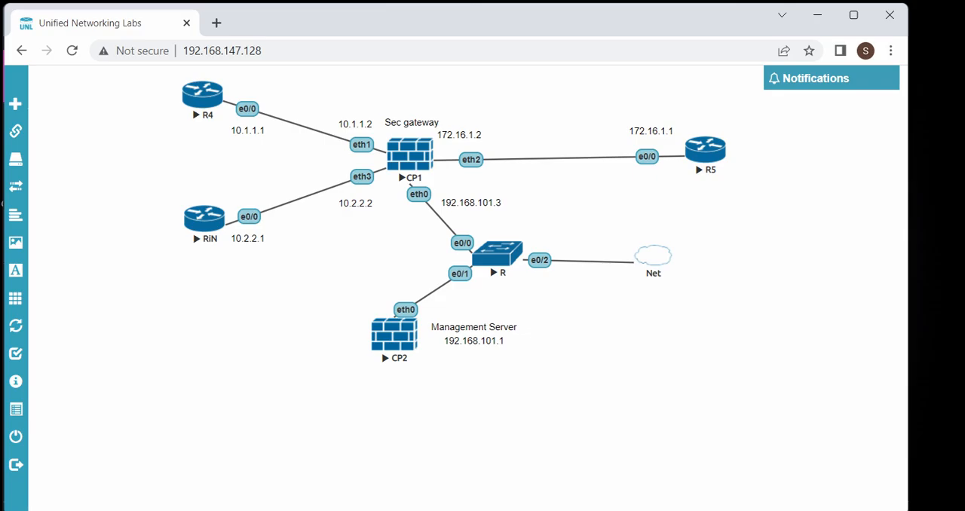
key(alt+Tab)
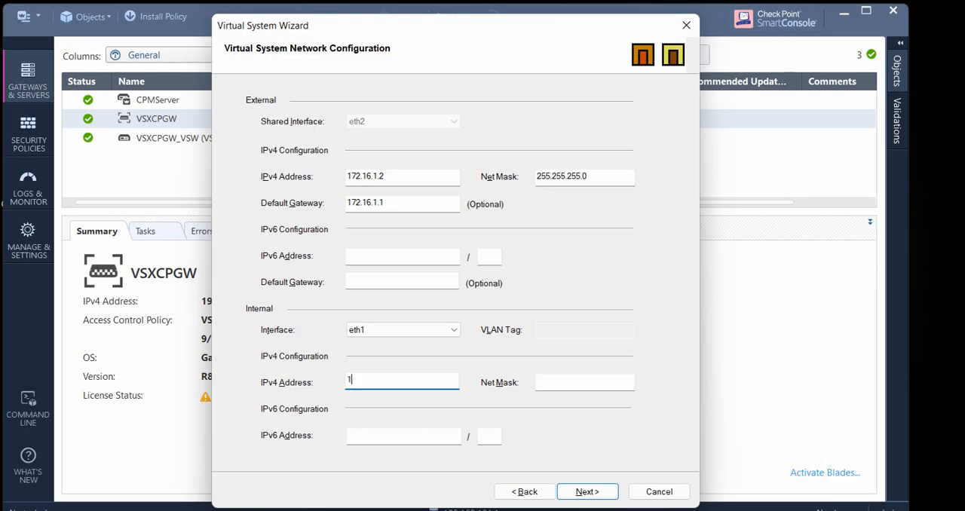
text(10.1.1)
key(Tab)
text(255.255.255.)
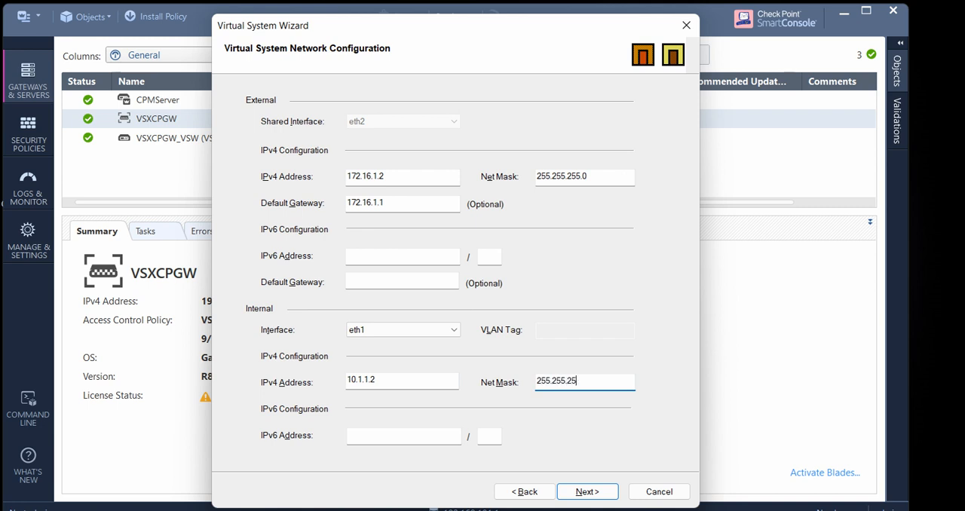
Finish creating the virtual system VSys1 on VSXCPGW and close the wizard once the operation completes
key(Return)
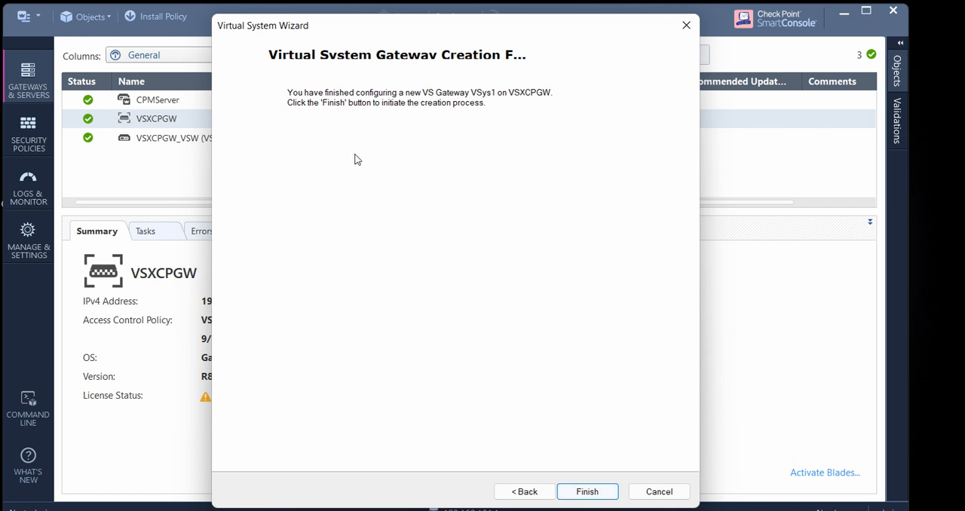
key(Return)
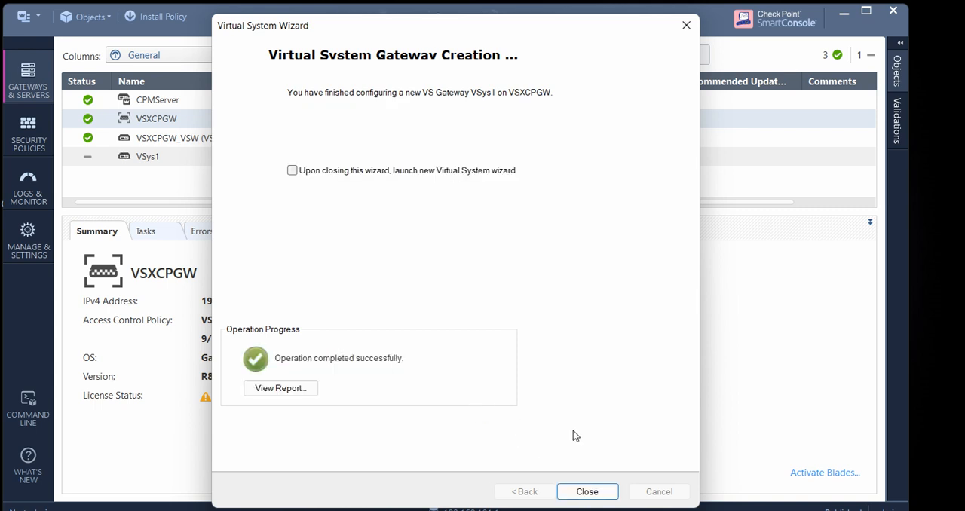
key(Return)
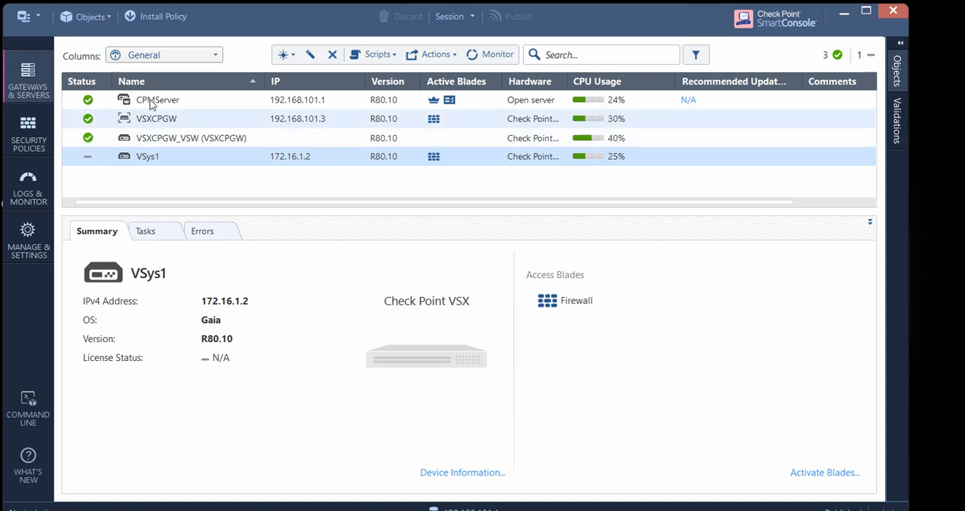
Start a second VSX virtual system named VSys2 hosted on VSXCPGW and proceed to its network configuration
click(130, 119)
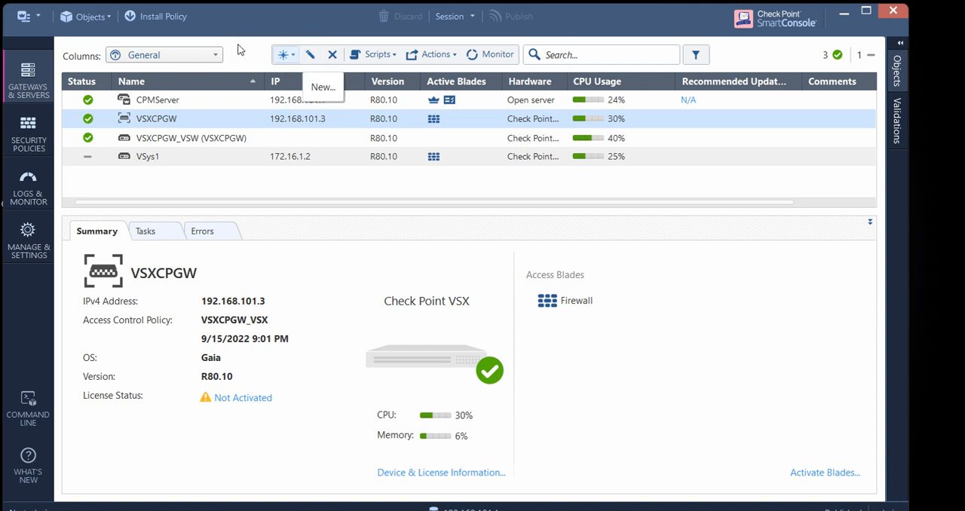
click(285, 54)
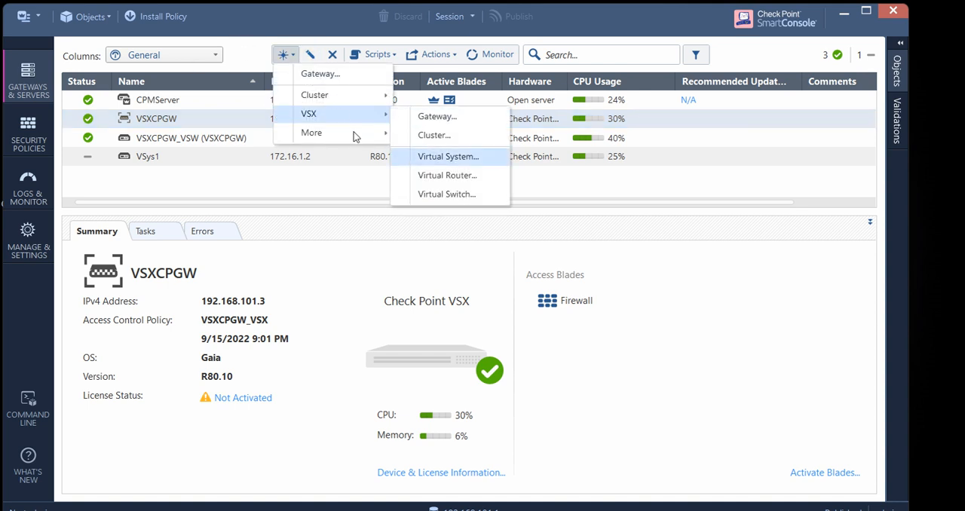
click(448, 156)
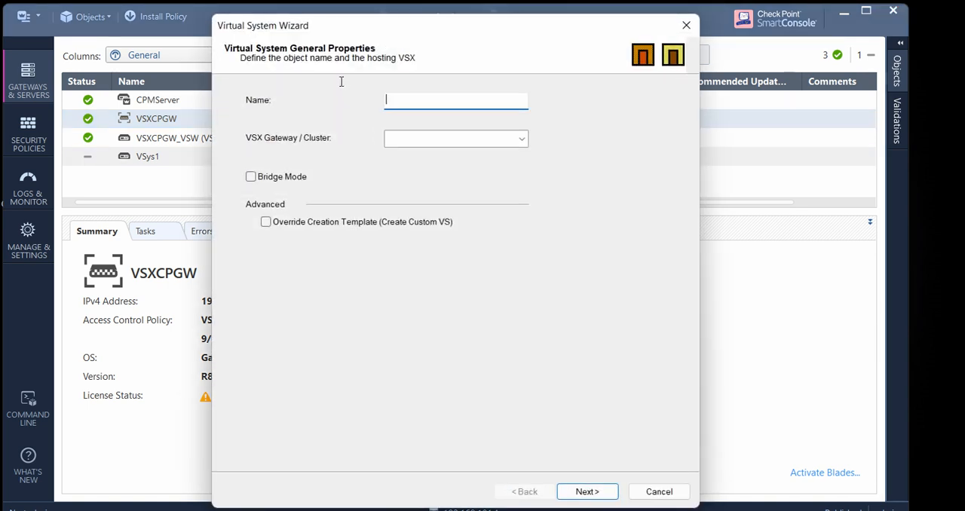
text(VSy)
text(s)
key(BackSpace)
text(Sys2)
click(456, 138)
click(422, 151)
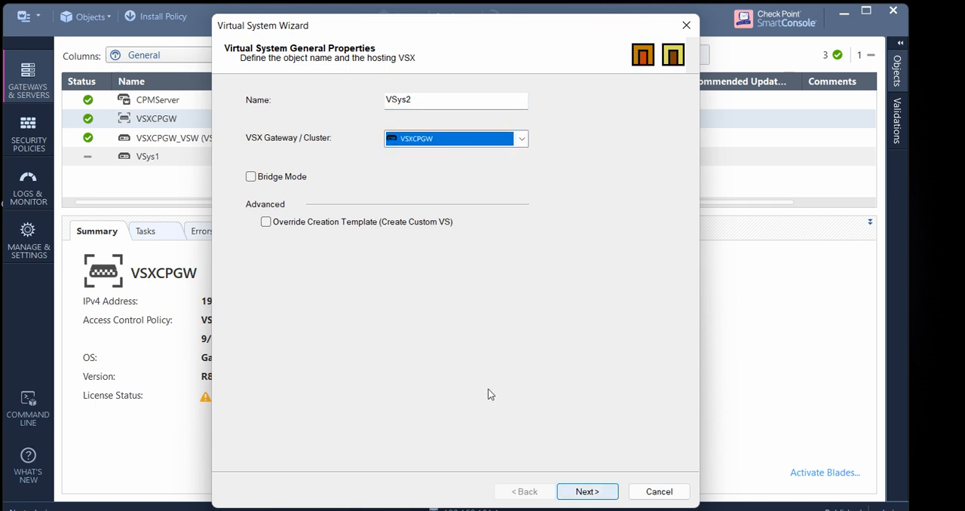
key(Return)
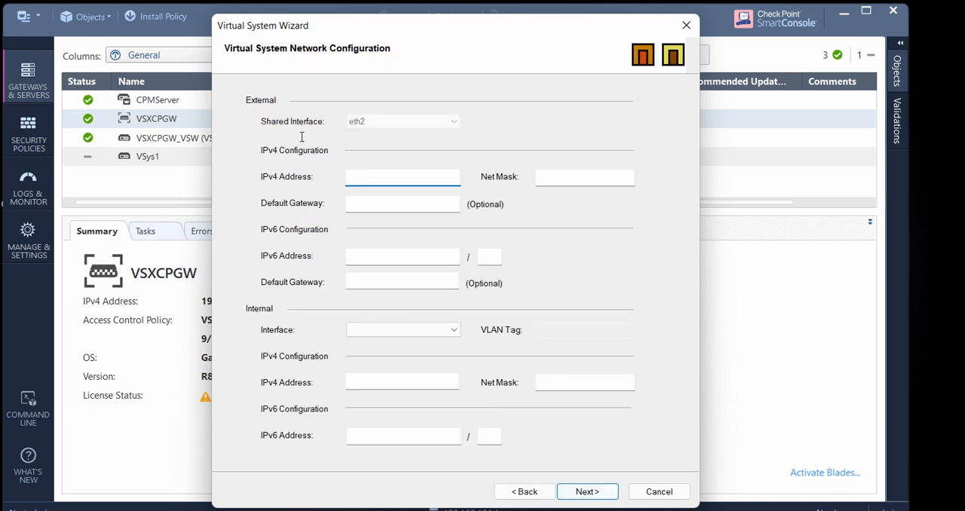
Set VSys2's external IPv4 address to 172.16.1.2 with net mask 255.255.255.0 and default gateway 172.16.1.1, checking the lab topology
text(1)
key(alt+Tab)
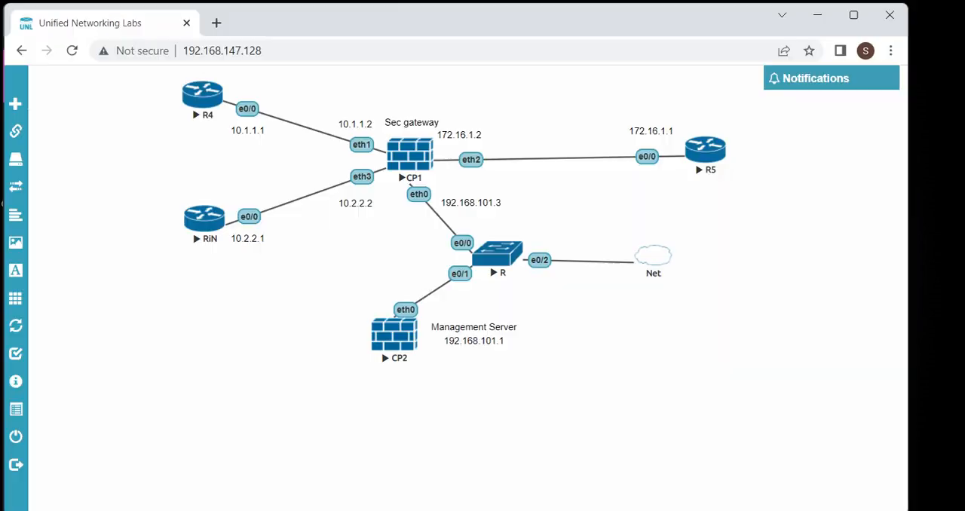
key(alt+Tab)
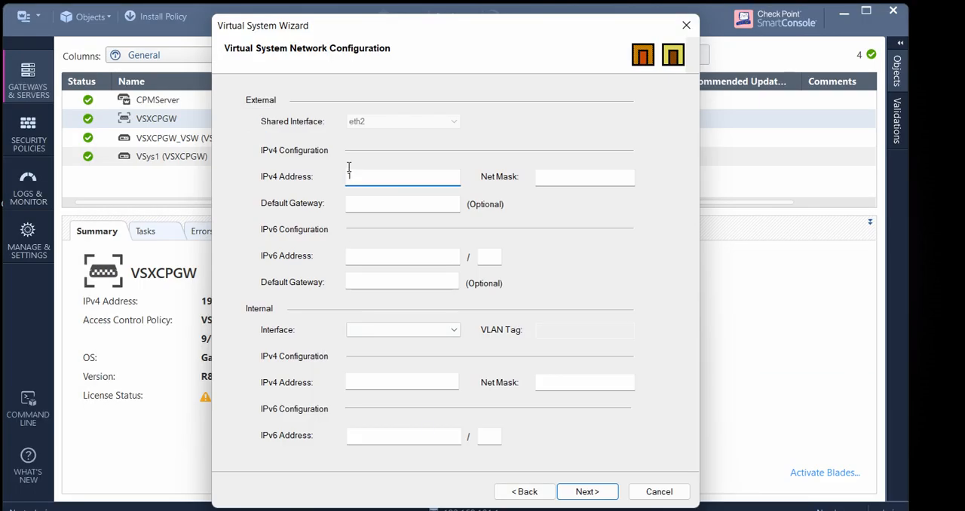
text(72.16.1.2)
key(Tab)
text(255.255.255.0)
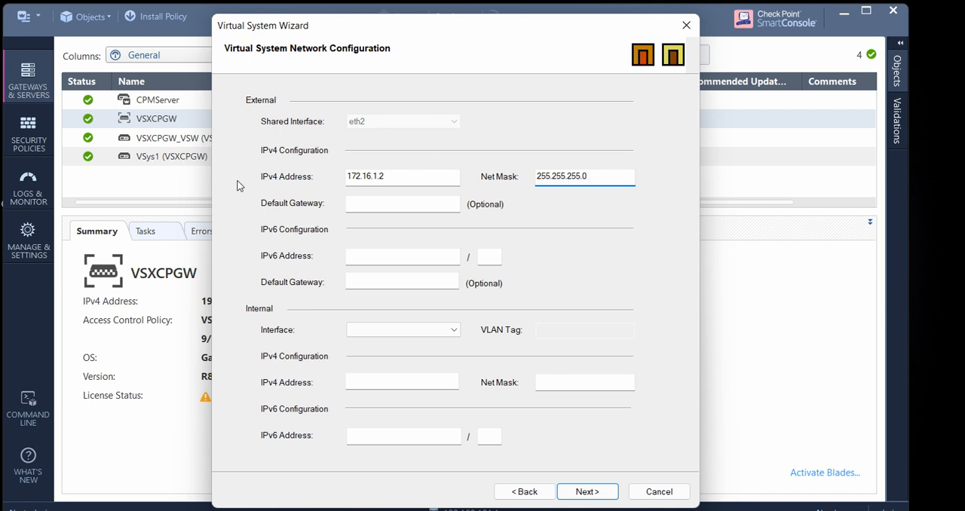
key(Tab)
text(172.16)
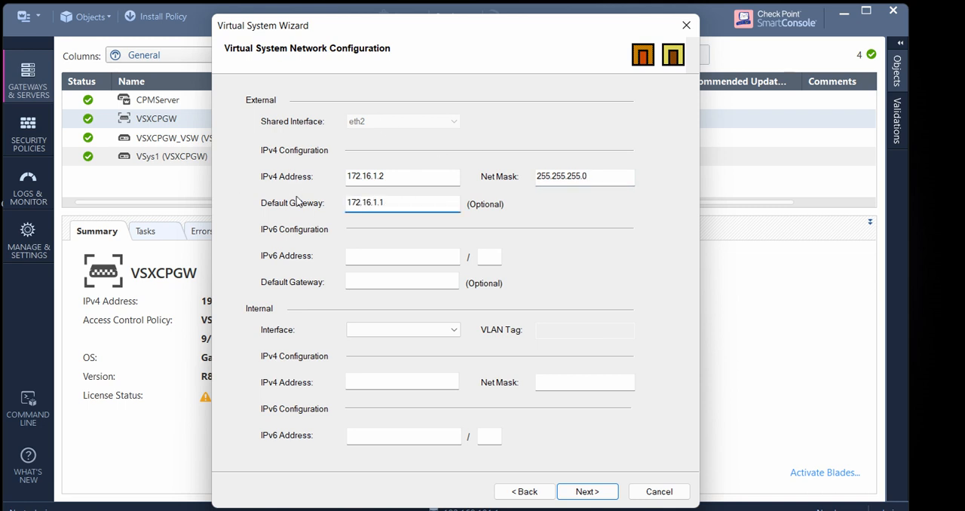
Set VSys2's internal interface to eth3 with IPv4 address 10.2.2.2 and net mask 255.255.255.0
click(388, 330)
click(362, 343)
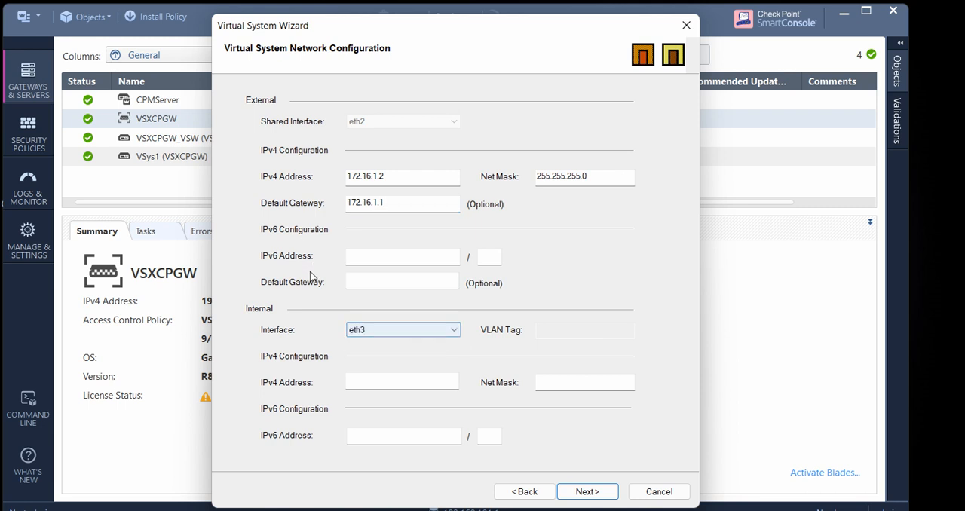
key(Tab)
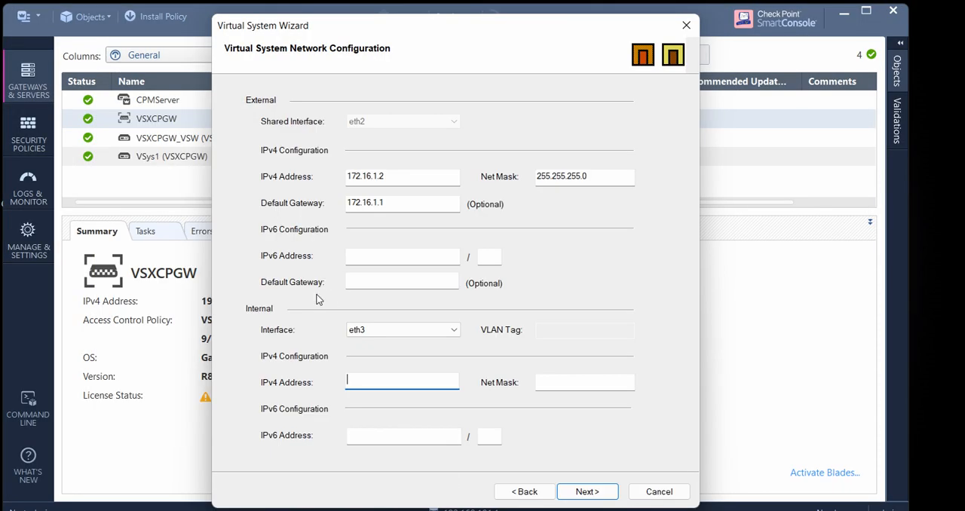
text(10.2.2.2)
key(Tab)
text(255.255.255.0)
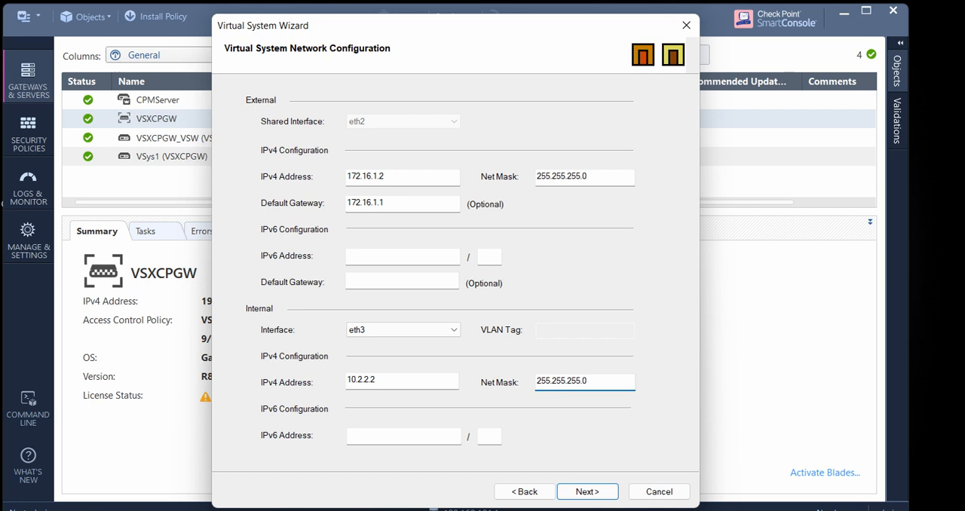
Finish creating the virtual system VSys2 on VSXCPGW and close the wizard once the operation completes
key(Return)
key(Return)
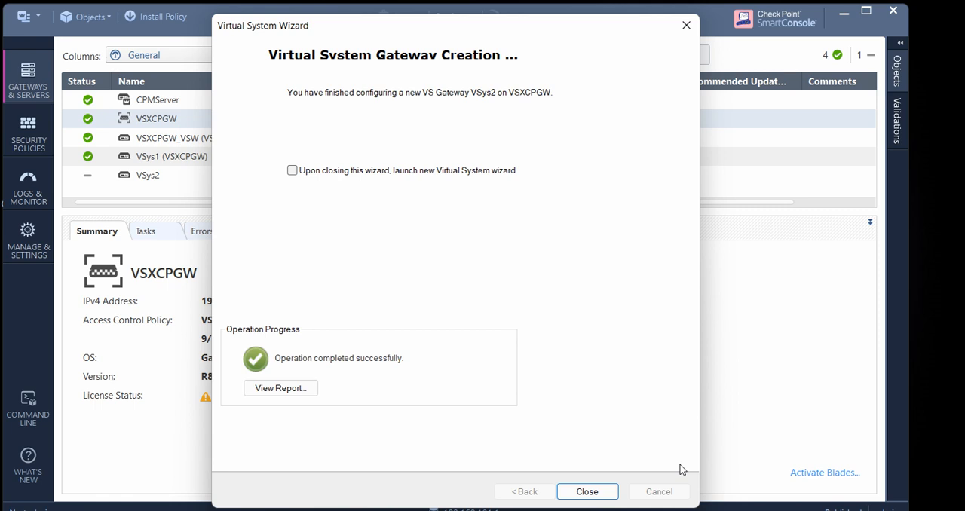
click(600, 491)
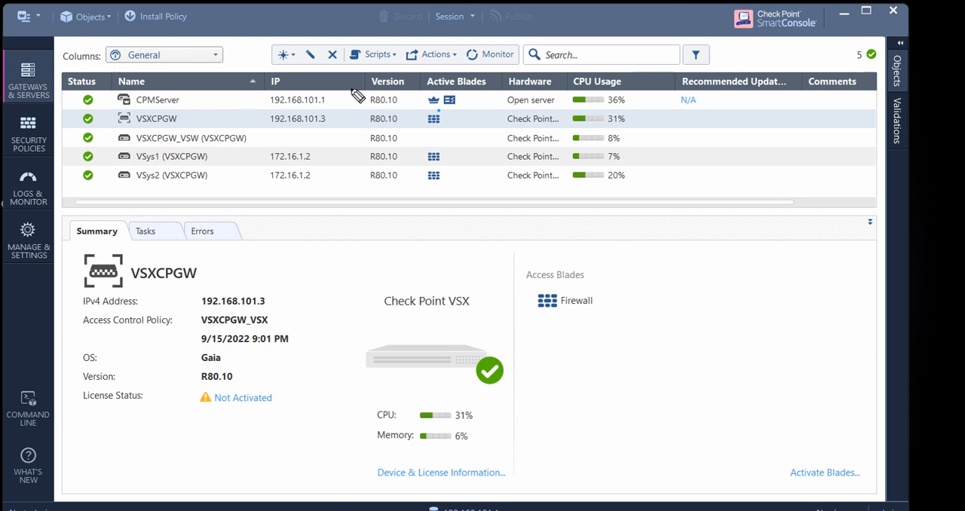
Mark the active blades of VSXCPGW, VSys1 and VSys2 with the screen pen and clear the marks
mouse_move(357, 95)
mouse_down()
mouse_move(344, 96)
mouse_move(342, 106)
mouse_move(365, 103)
mouse_move(360, 92)
mouse_move(341, 154)
mouse_move(364, 158)
mouse_move(356, 124)
mouse_up()
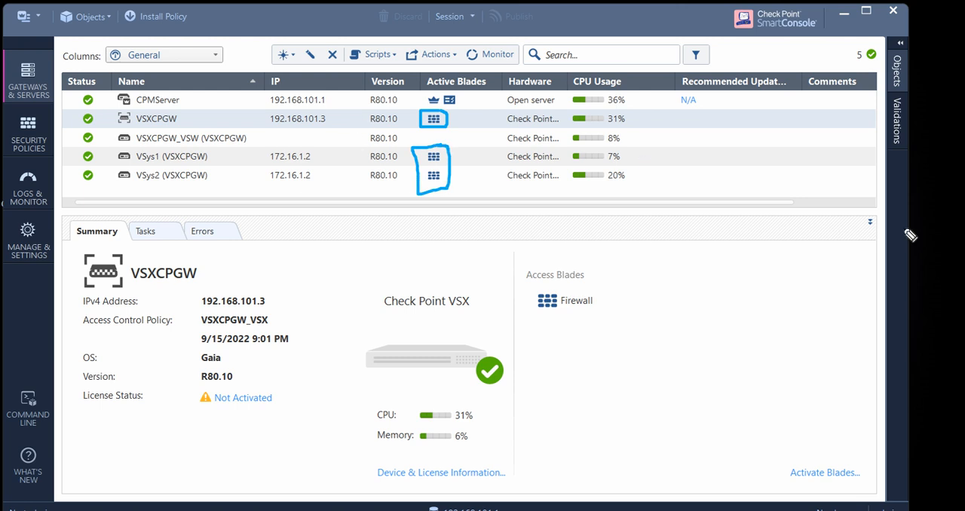
click(946, 279)
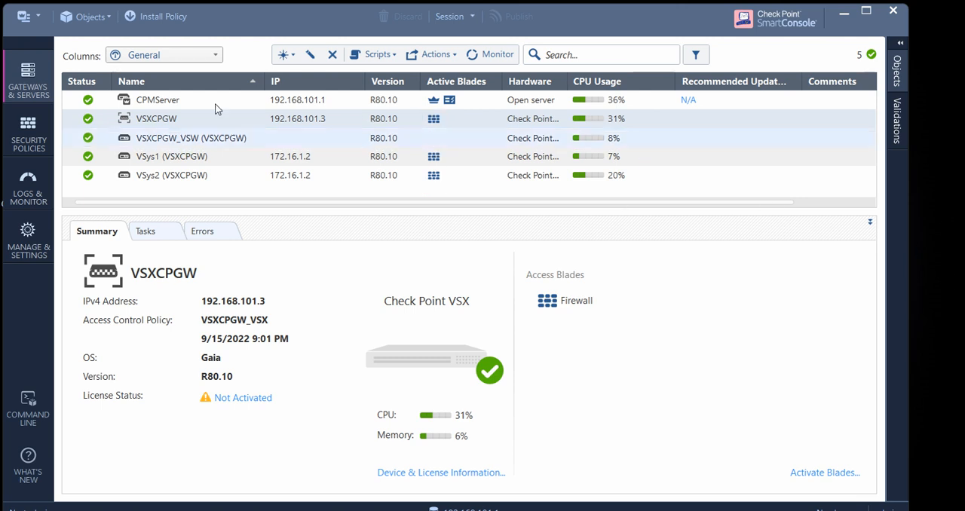
Start and cancel the Identity Awareness configuration for VSys1, and enable its URL Filtering blade instead
double_click(168, 155)
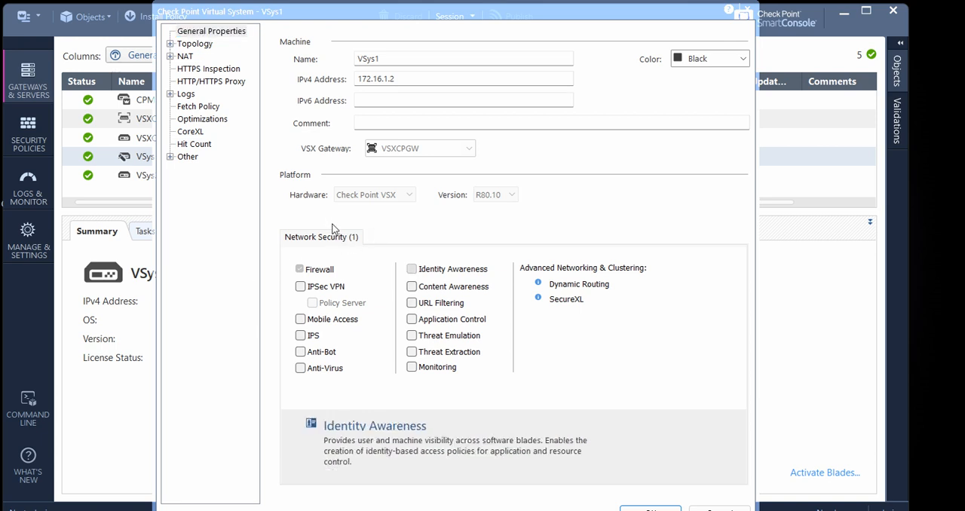
click(412, 269)
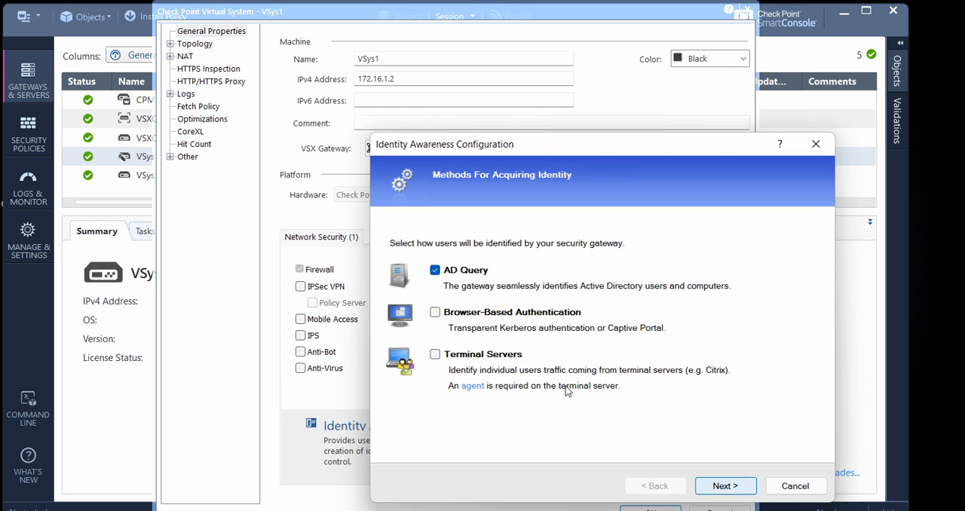
click(794, 485)
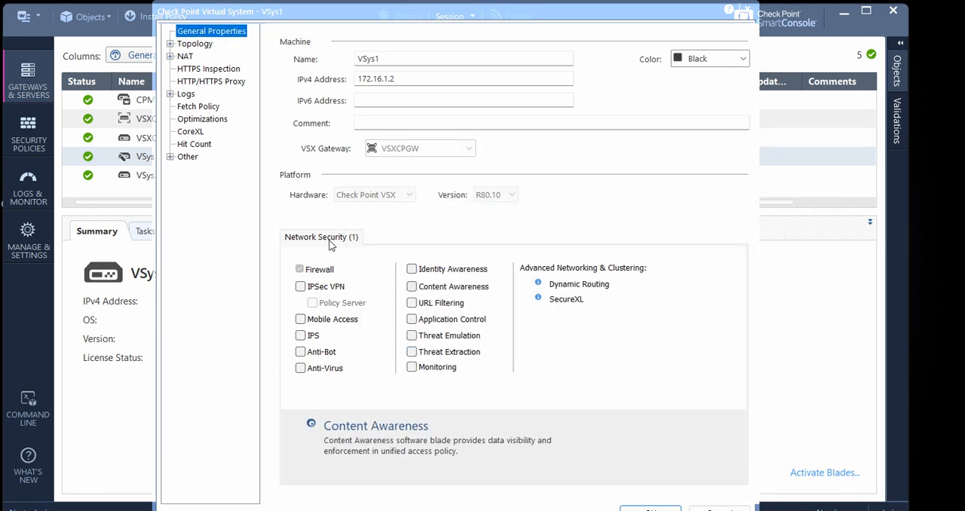
click(411, 302)
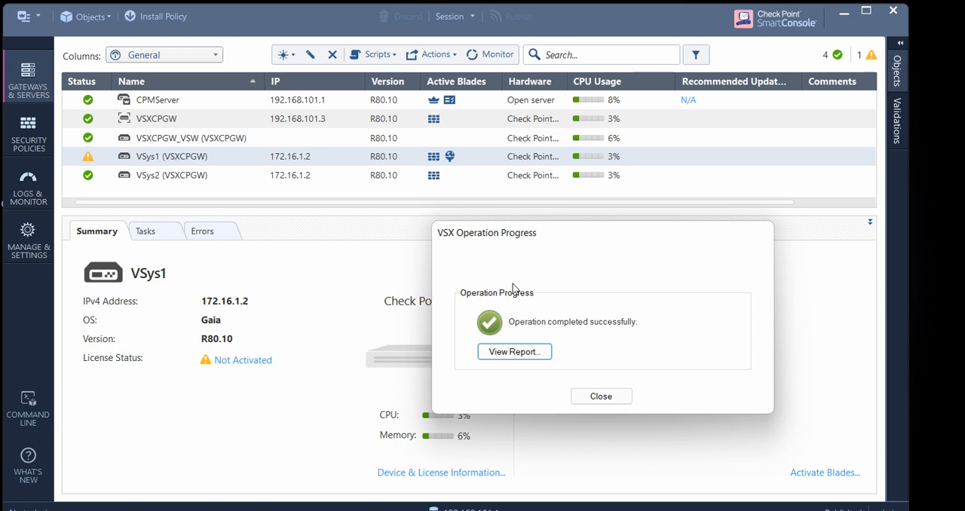
Review the operation report for the VSys1 update and close the report and progress windows
click(546, 352)
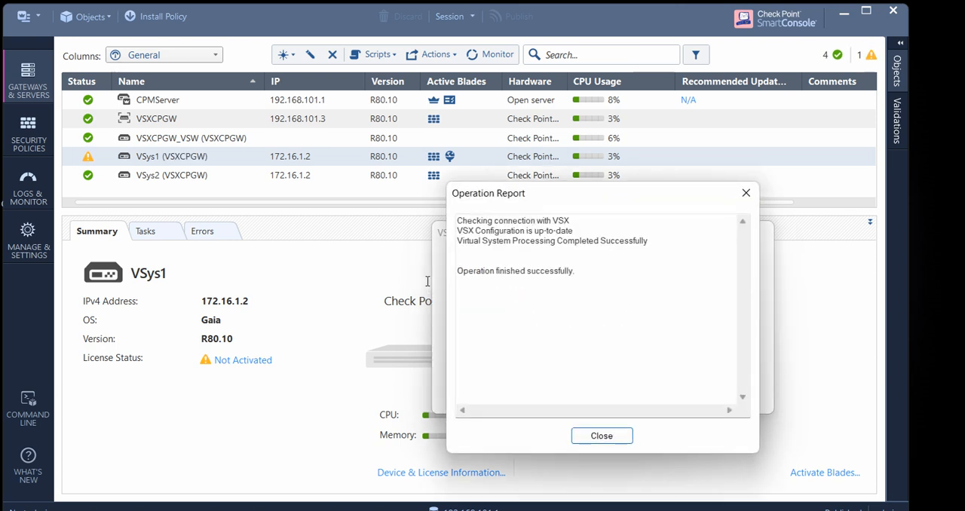
click(482, 253)
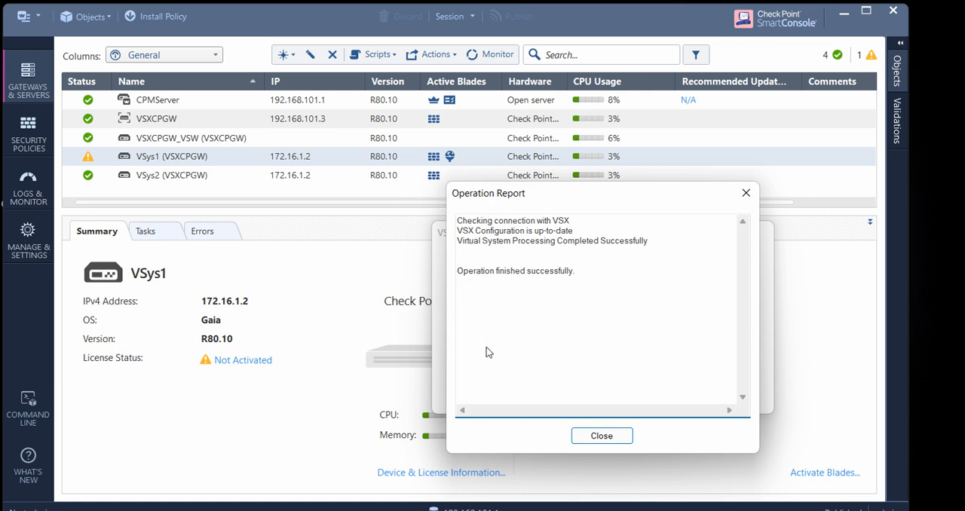
click(606, 436)
click(600, 396)
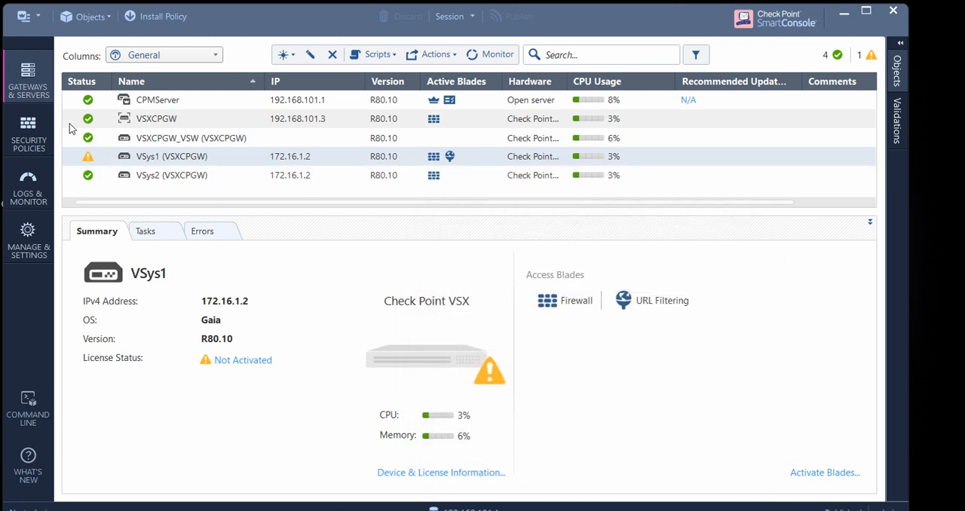
Disable the URL Filtering blade on VSys1, apply the change and close the operation progress window
mouse_move(88, 157)
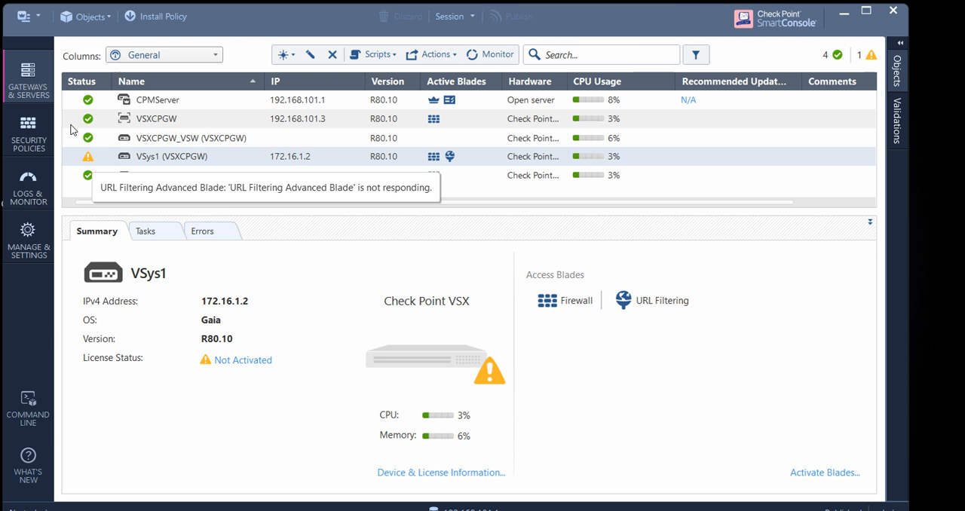
click(129, 117)
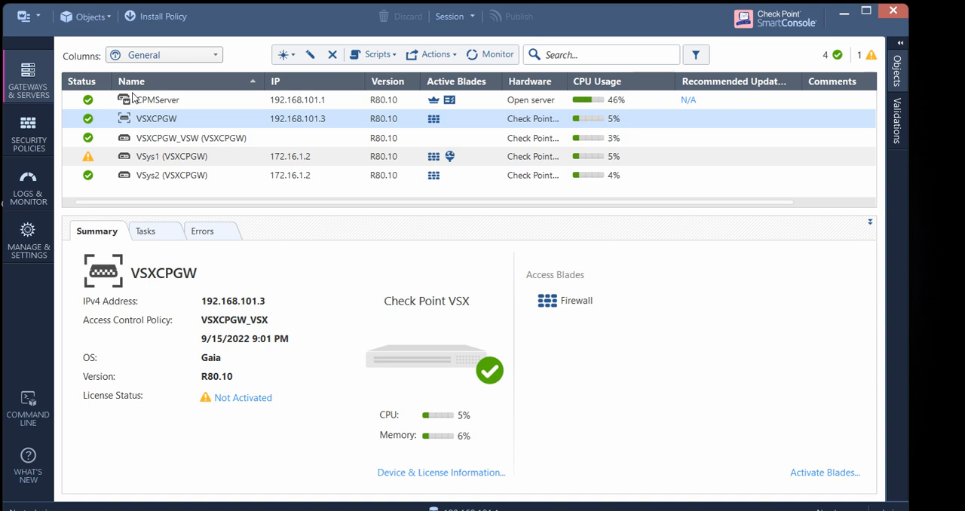
double_click(135, 156)
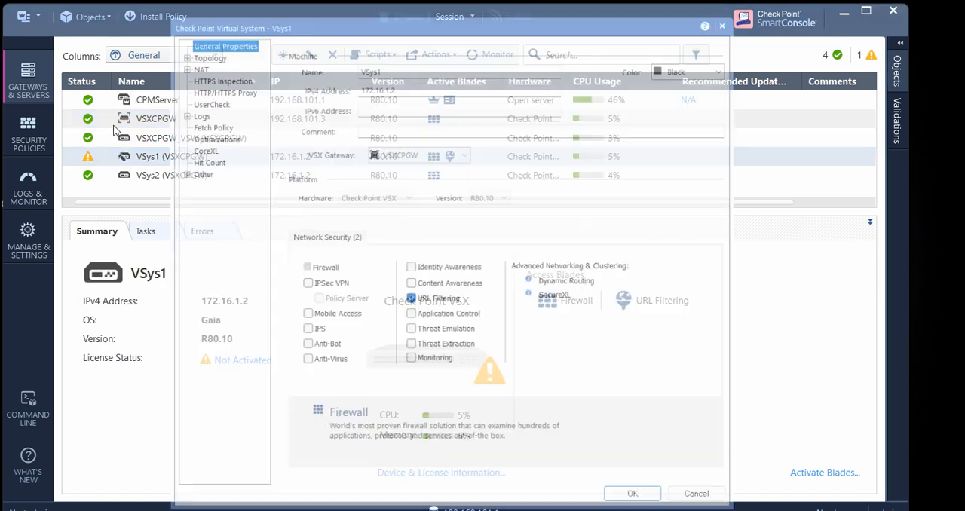
click(411, 302)
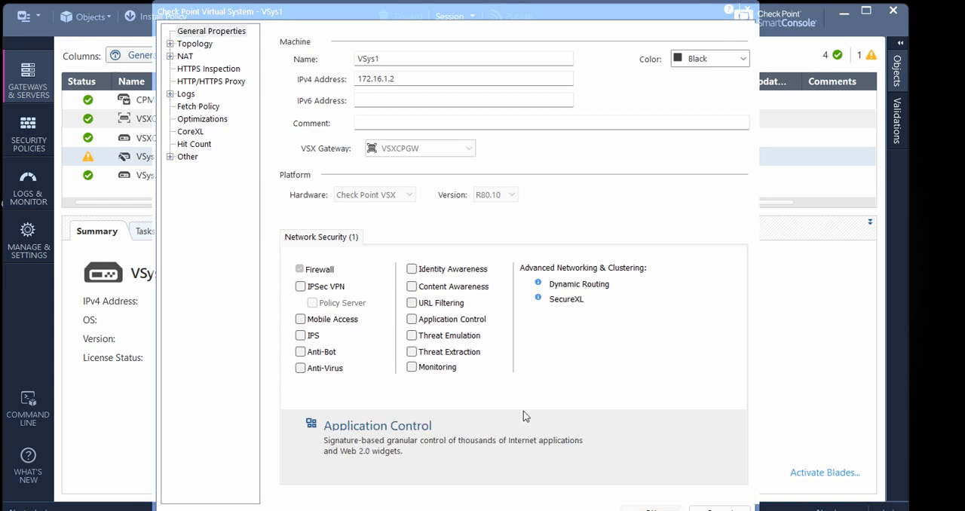
key(Return)
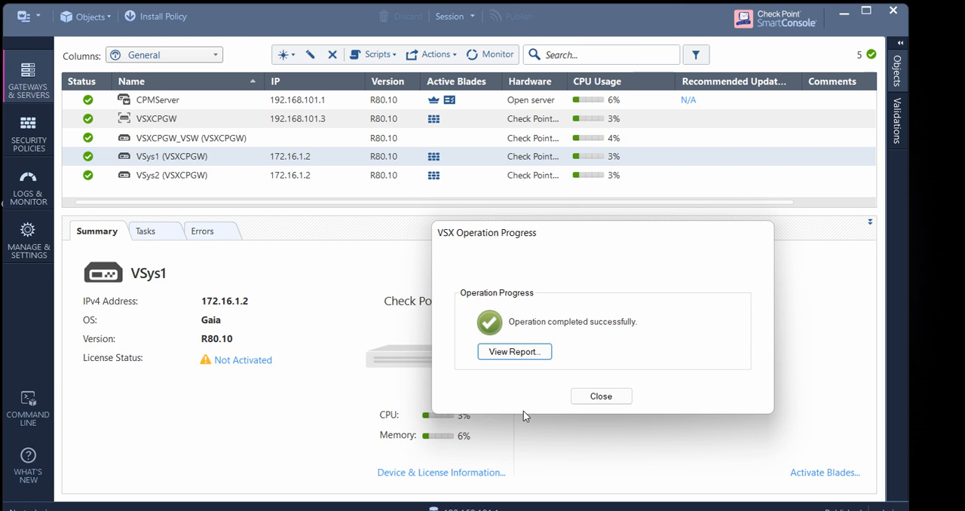
click(601, 396)
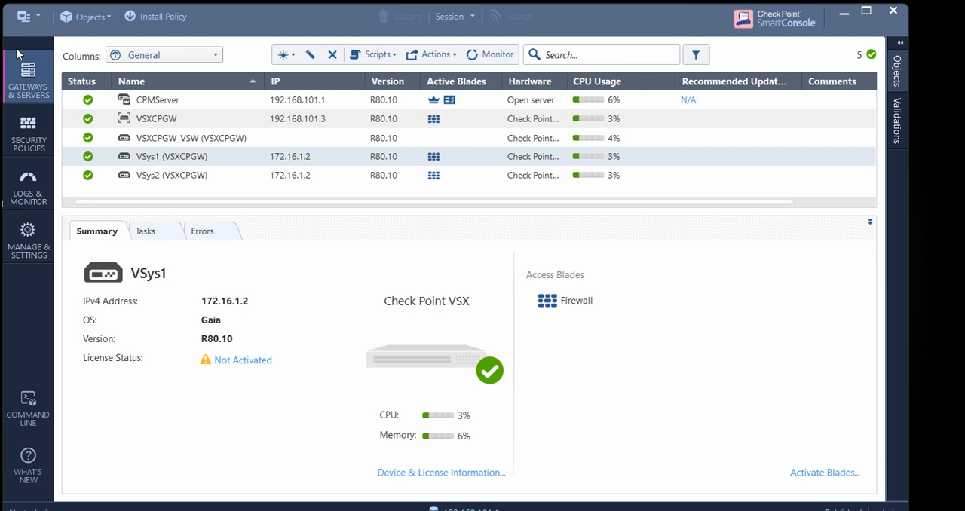
Open the security policies in SmartConsole, switch to Paint and label box 1 of the VSX gateway sketch TCP and box 2 ICMP
click(25, 111)
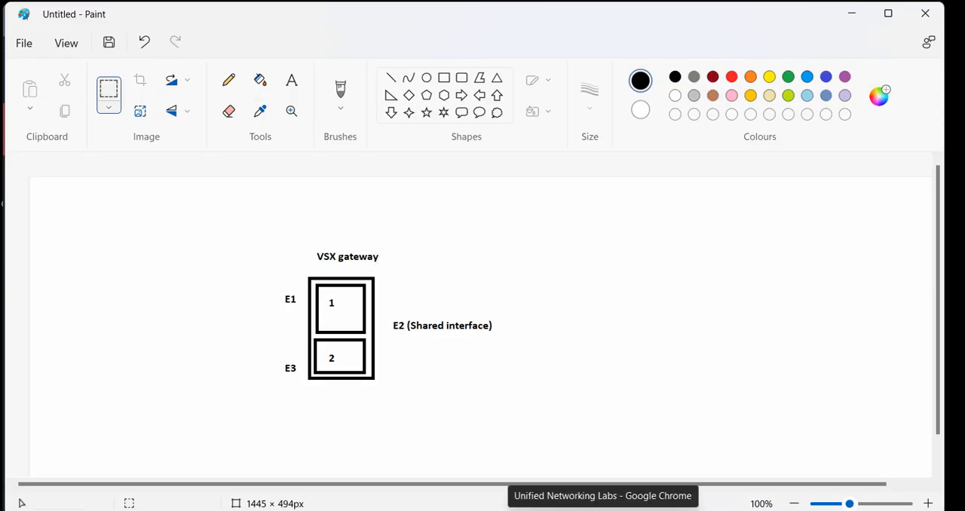
click(291, 79)
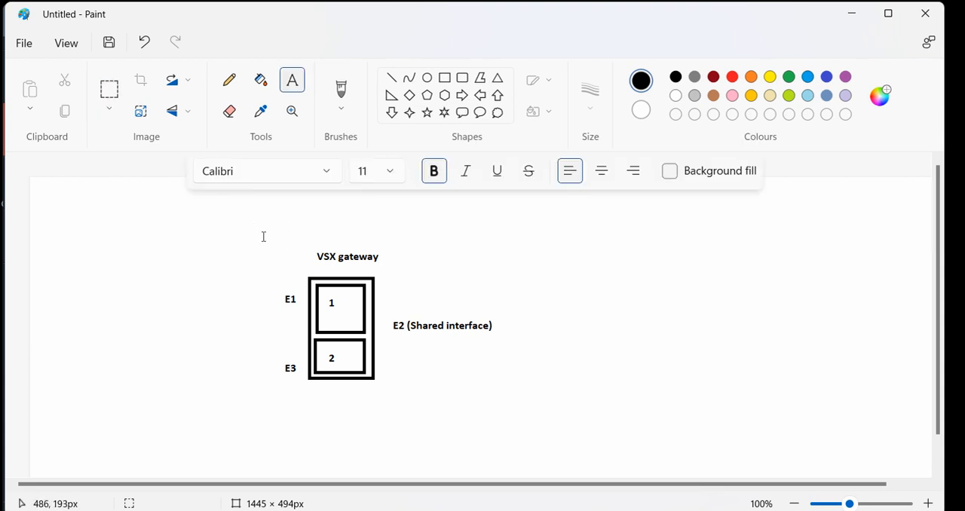
click(339, 294)
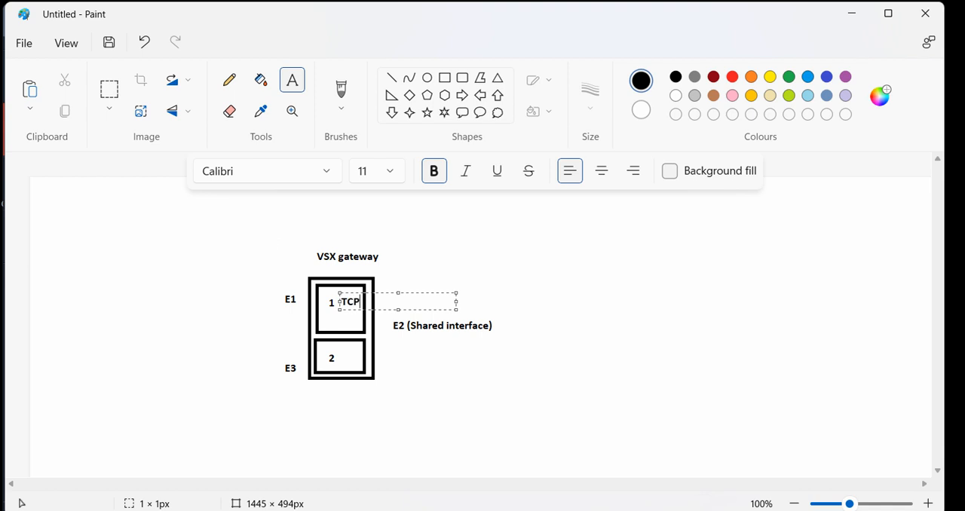
text(TCP)
click(275, 285)
click(338, 352)
text(ICMP)
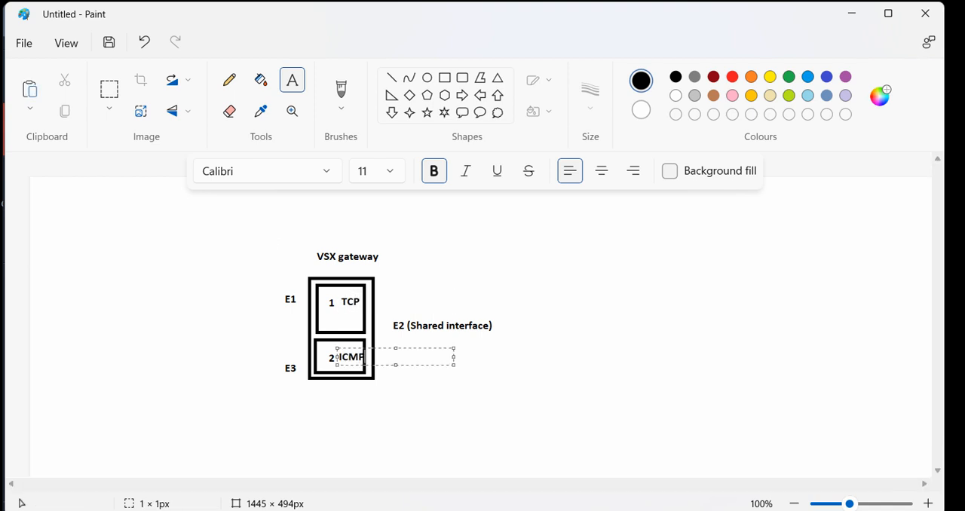
click(416, 337)
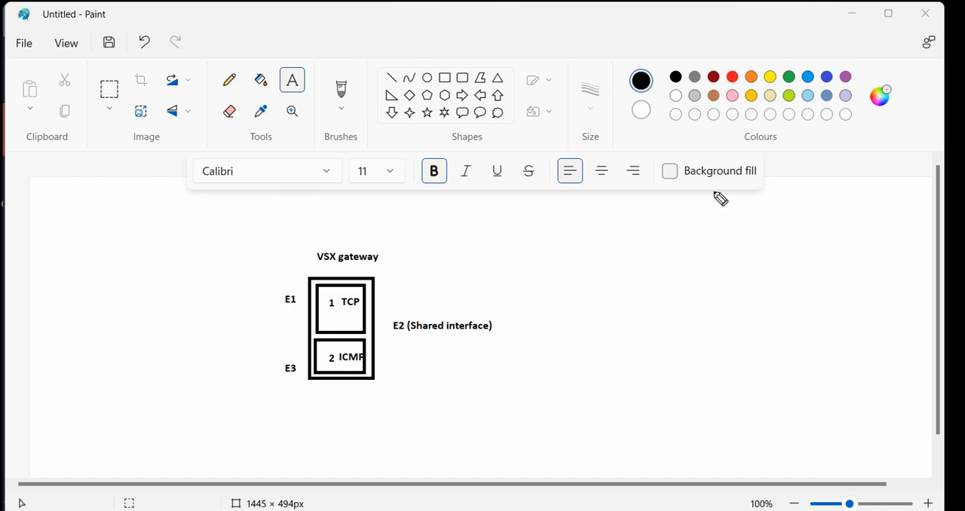
Annotate the VSX gateway sketch with the screen pen, circling and separating both virtual systems and pointing to the shared interface, and clear the marks
mouse_move(351, 300)
mouse_down()
mouse_move(334, 257)
mouse_move(424, 269)
mouse_move(439, 324)
mouse_move(416, 308)
mouse_move(464, 292)
mouse_up()
mouse_move(320, 238)
mouse_down()
mouse_move(368, 238)
mouse_move(327, 265)
mouse_up()
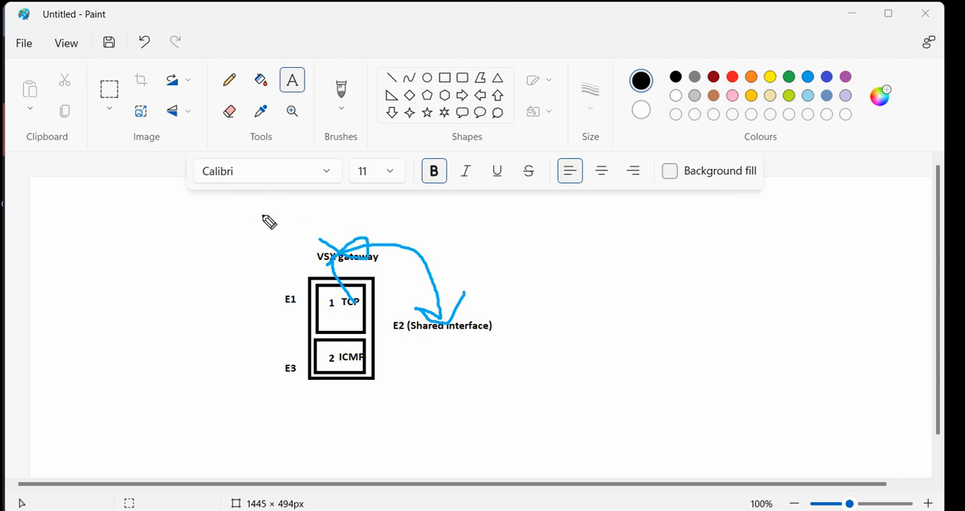
mouse_move(336, 325)
mouse_down()
mouse_move(315, 294)
mouse_move(338, 303)
mouse_up()
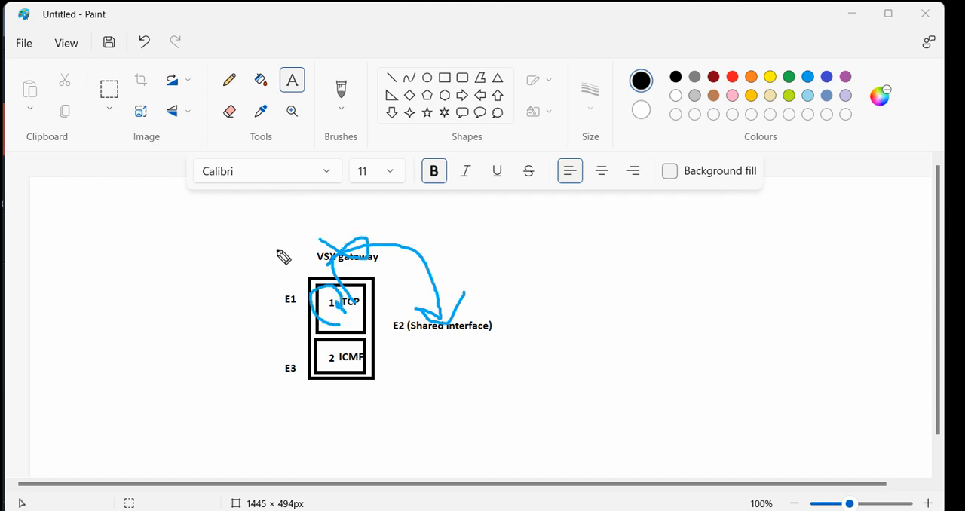
mouse_move(348, 352)
mouse_down()
mouse_move(347, 371)
mouse_move(323, 358)
mouse_move(313, 365)
mouse_move(335, 361)
mouse_up()
drag(282, 337, 409, 328)
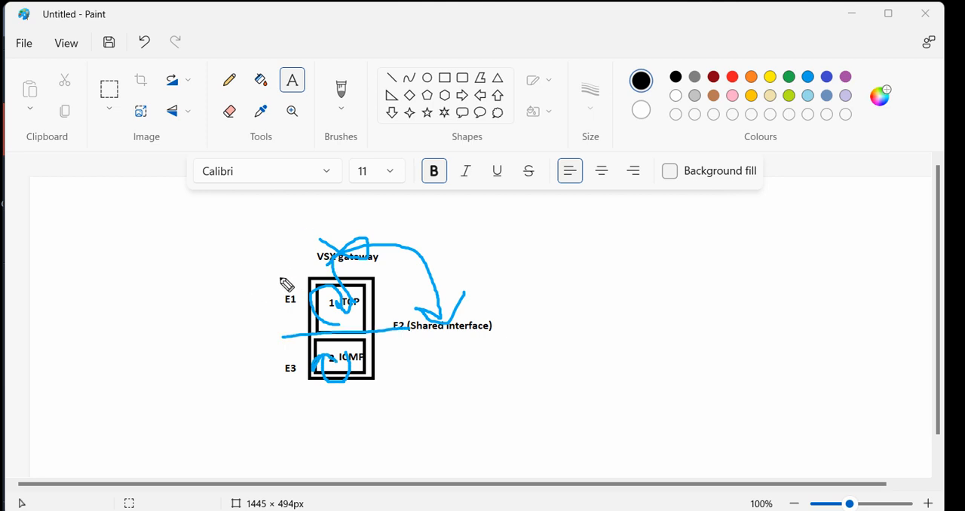
mouse_move(353, 277)
mouse_down()
mouse_move(320, 316)
mouse_move(352, 278)
mouse_up()
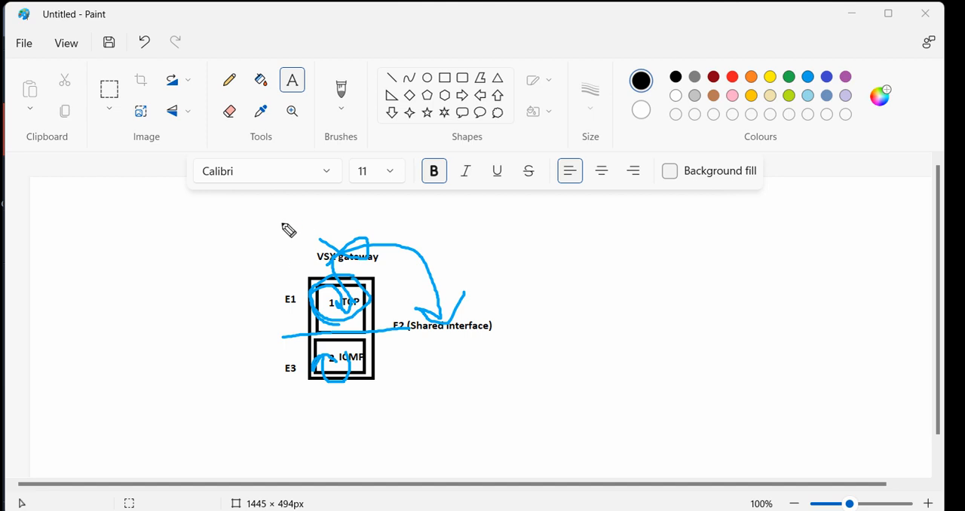
mouse_move(356, 344)
mouse_down()
mouse_move(314, 344)
mouse_move(312, 395)
mouse_move(377, 368)
mouse_move(375, 346)
mouse_move(339, 346)
mouse_up()
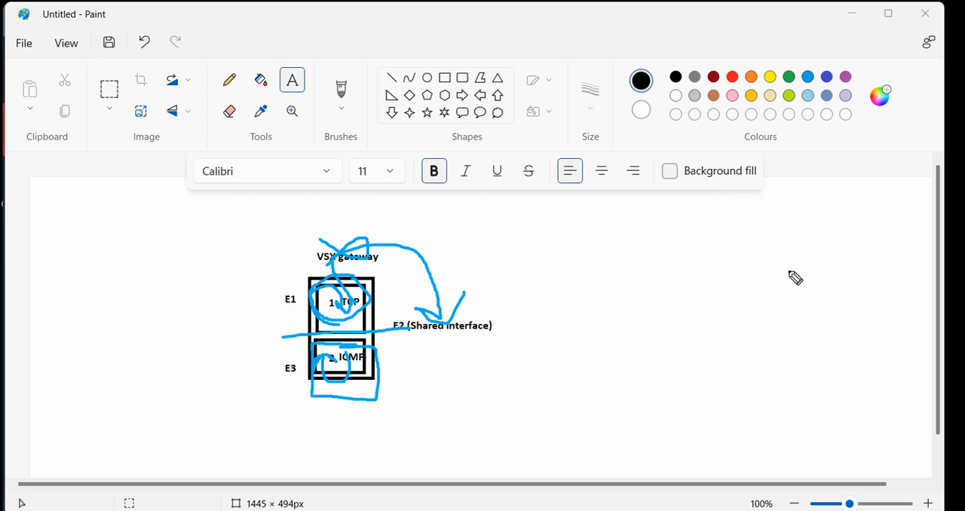
click(947, 285)
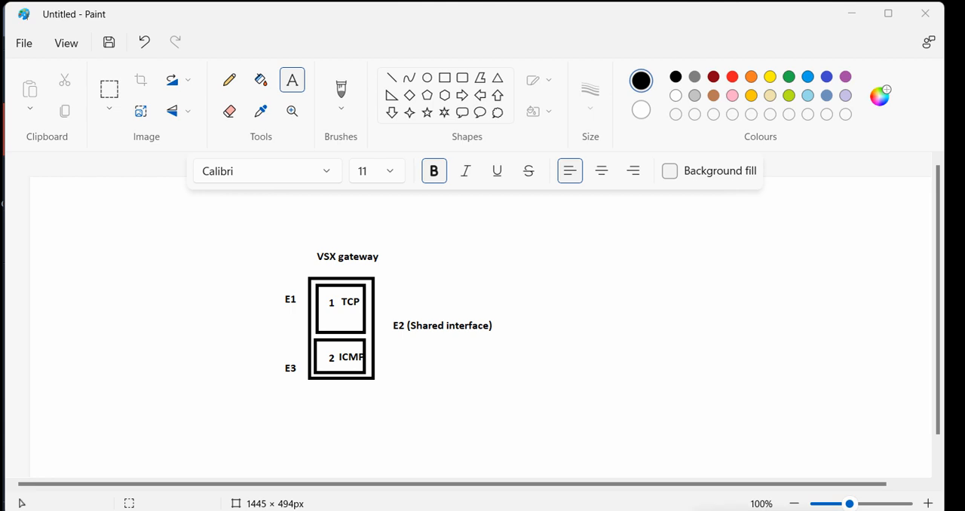
Switch to SmartConsole, add a new access control rule above the Cleanup rule and name it VSys1
key(alt+Tab)
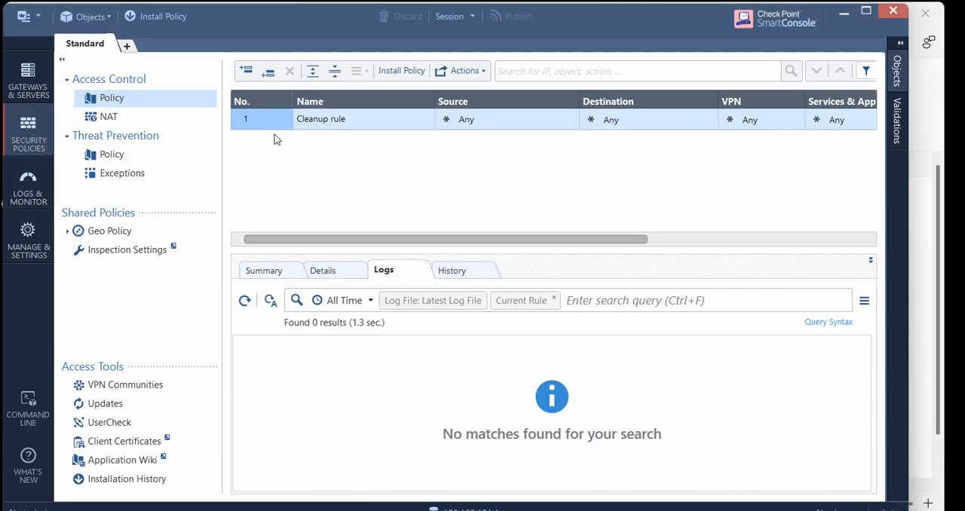
drag(446, 199, 361, 165)
click(246, 70)
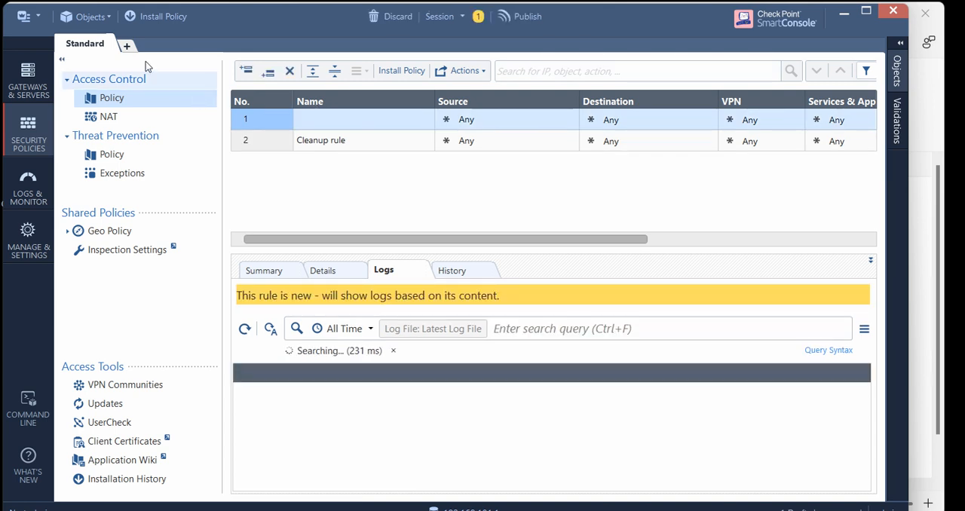
click(62, 58)
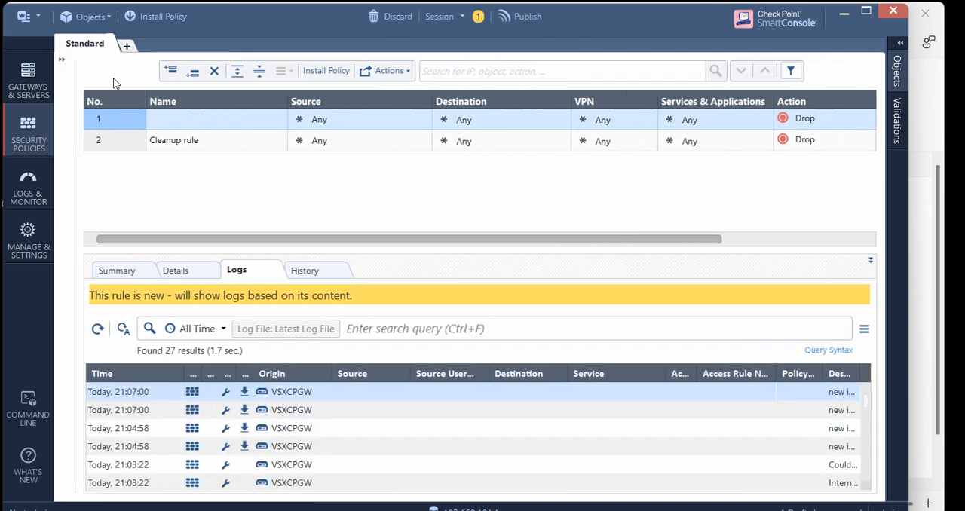
double_click(158, 119)
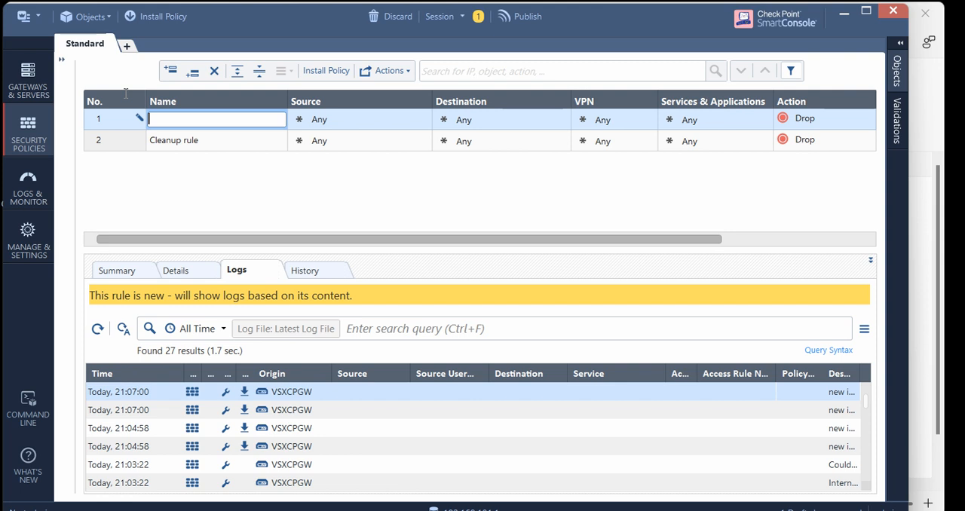
text(VSys1)
Search the available services for the VSys1 rule with tcp and look through the matching entries
click(765, 116)
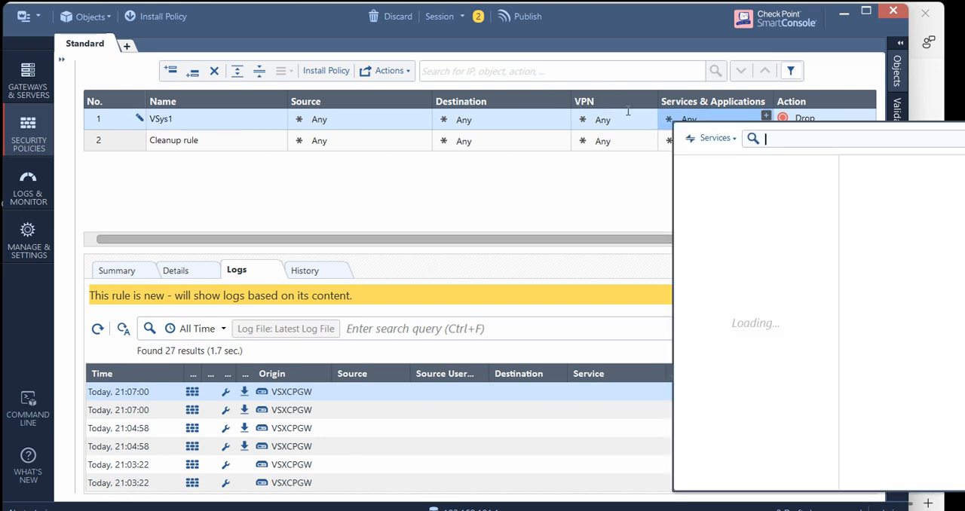
text(tcp)
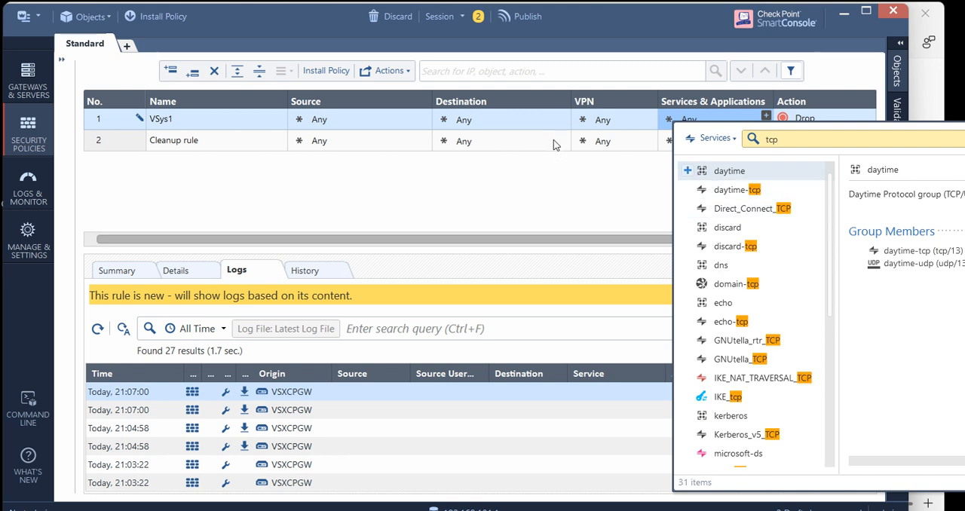
scroll(687, 211, down, 5)
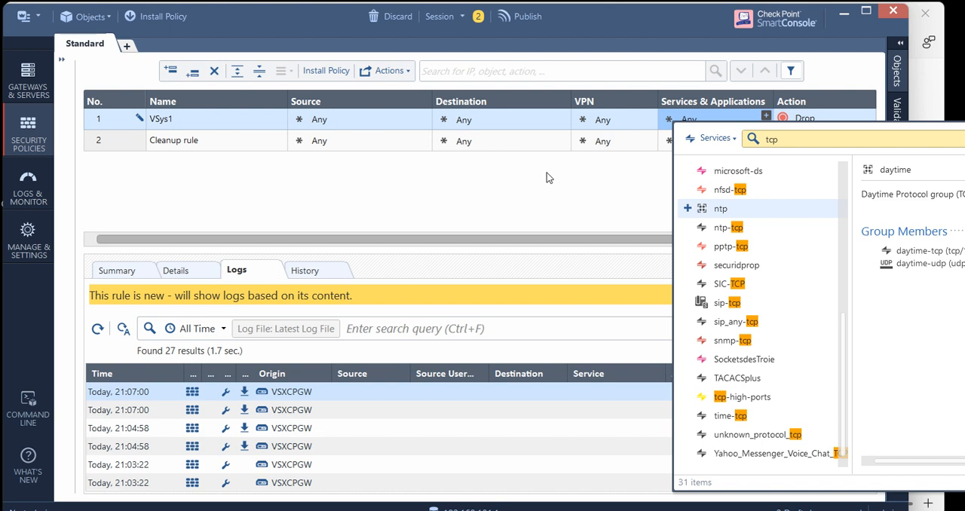
scroll(688, 211, up, 5)
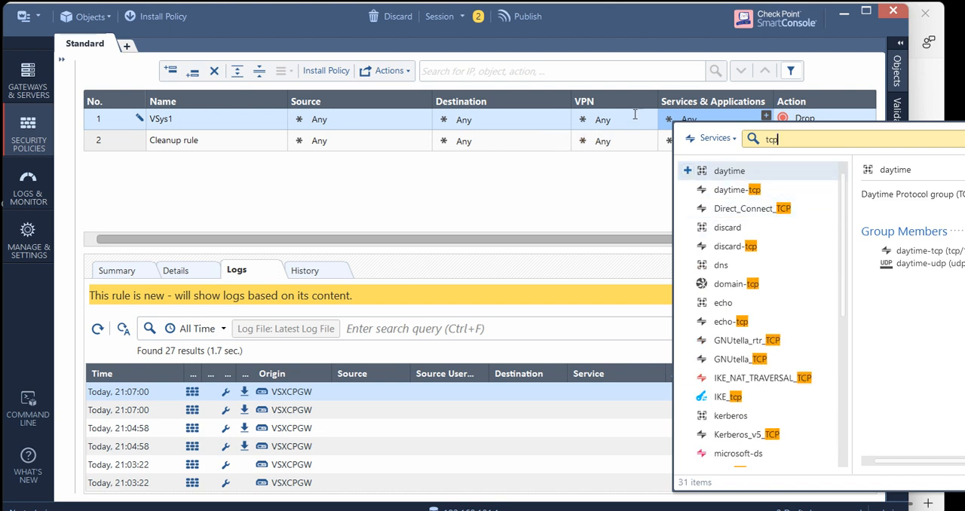
scroll(630, 190, down, 5)
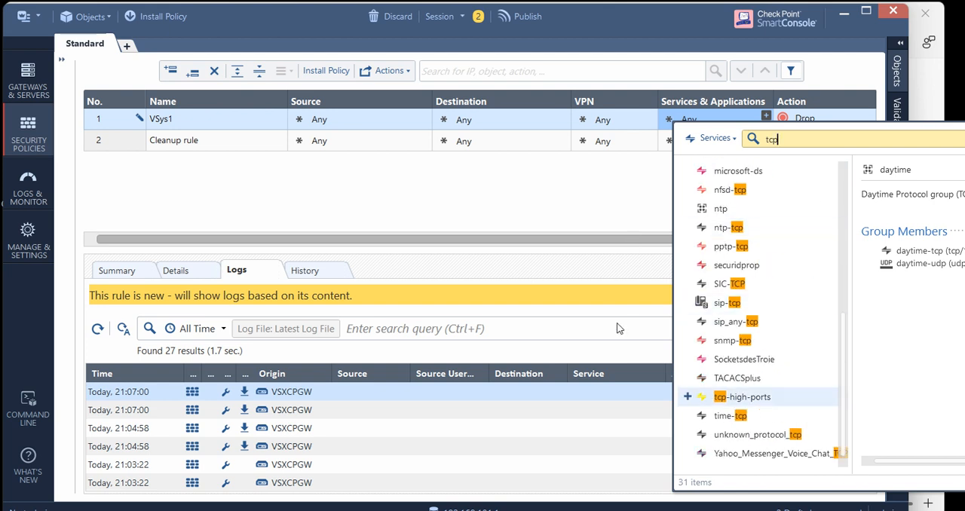
scroll(619, 273, up, 5)
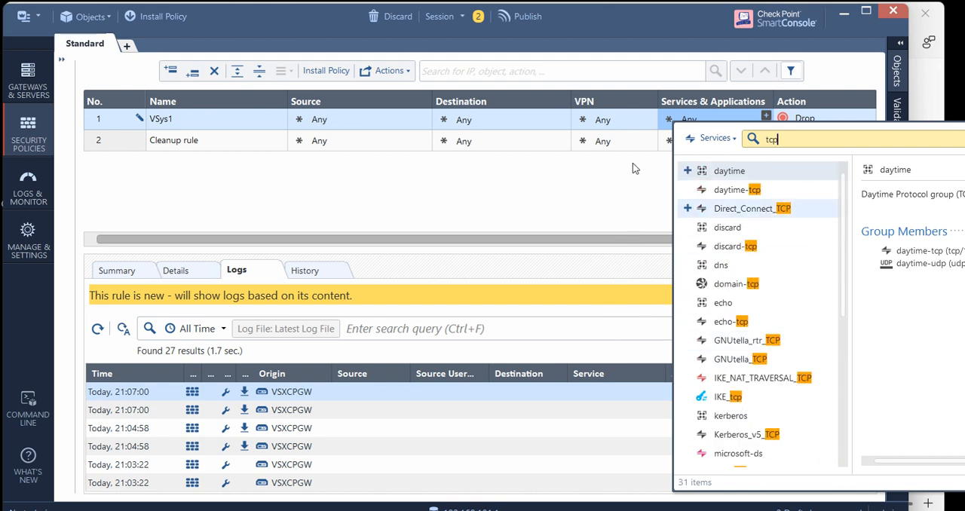
click(711, 139)
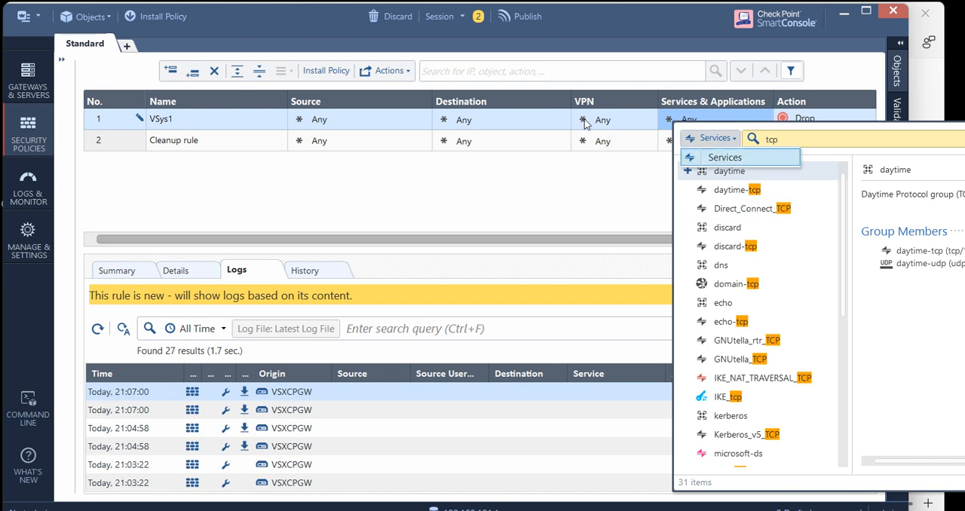
Replace the service search term with telnet and add the telnet service to the VSys1 rule
click(801, 139)
click(729, 140)
click(730, 140)
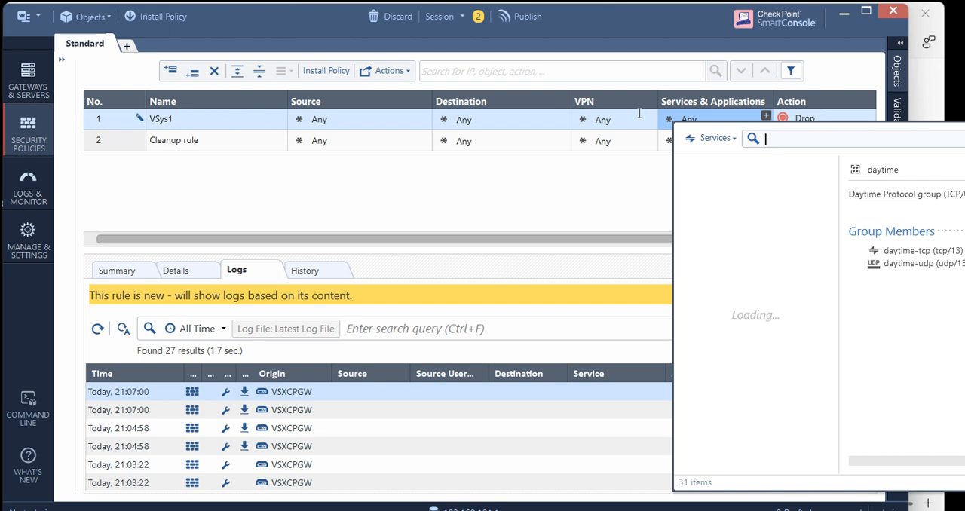
text(elnet)
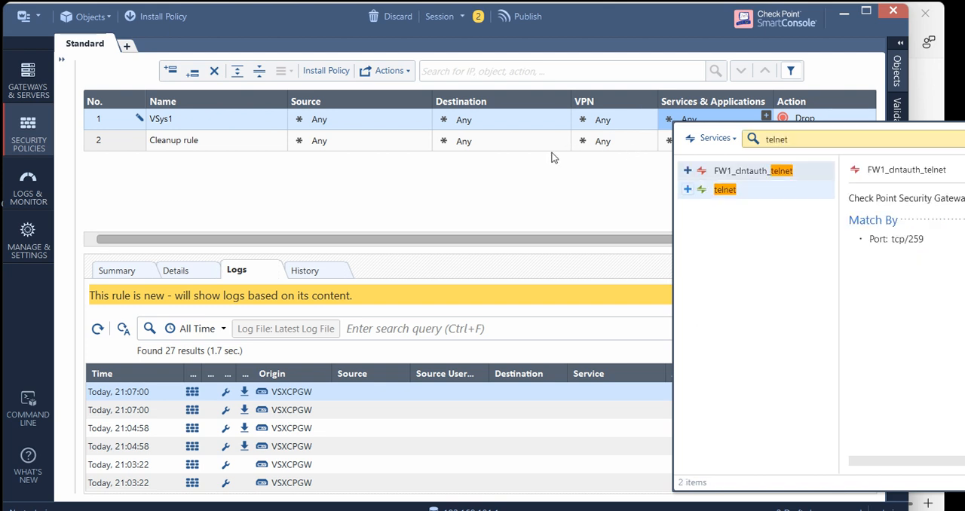
click(489, 153)
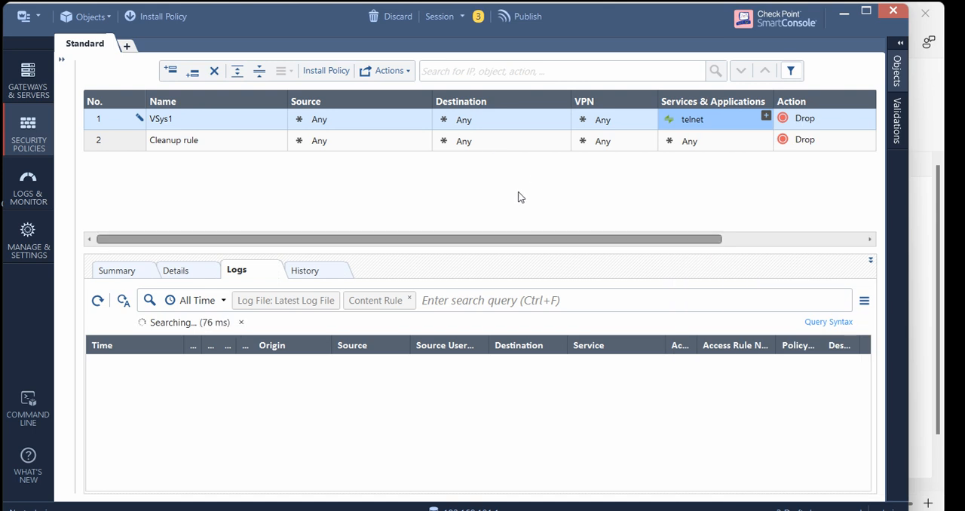
Set the VSys1 rule's action to Accept and its tracking to Log
scroll(555, 196, right, 3)
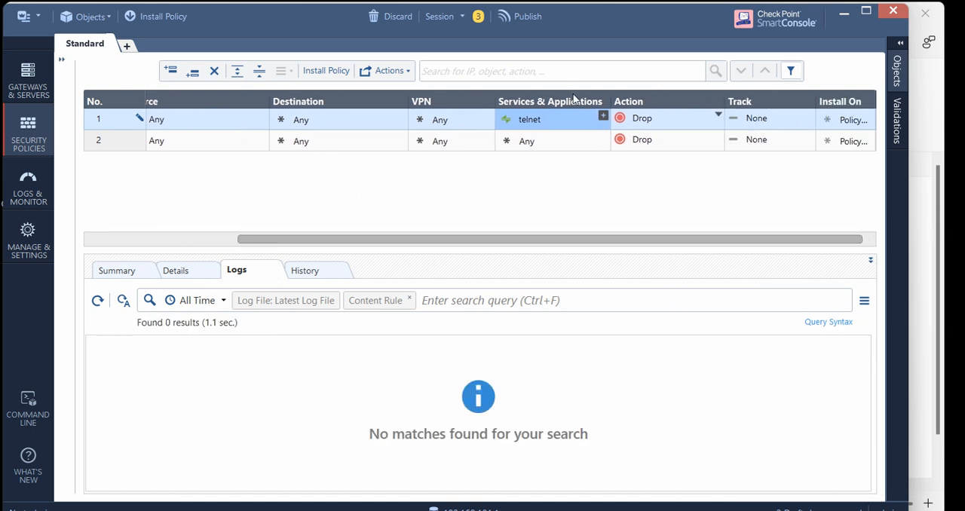
click(718, 115)
click(754, 129)
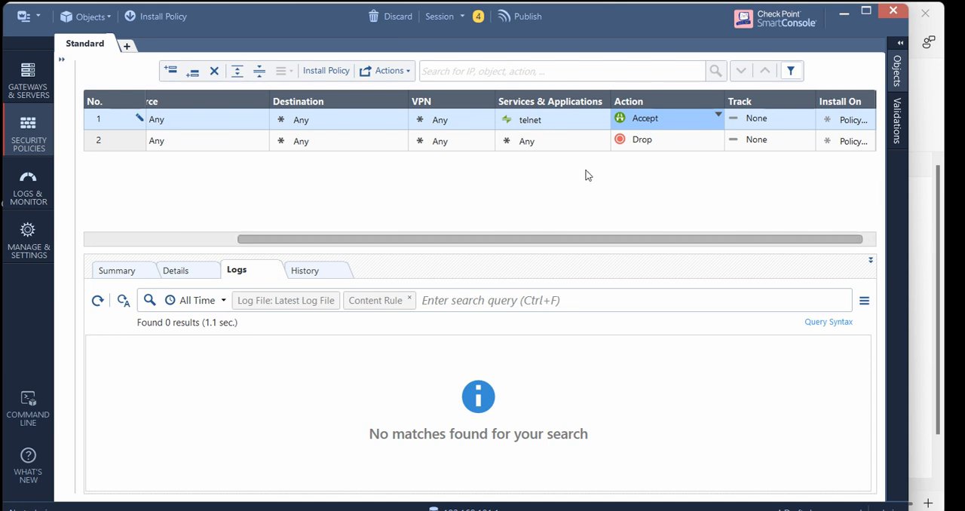
right_click(793, 120)
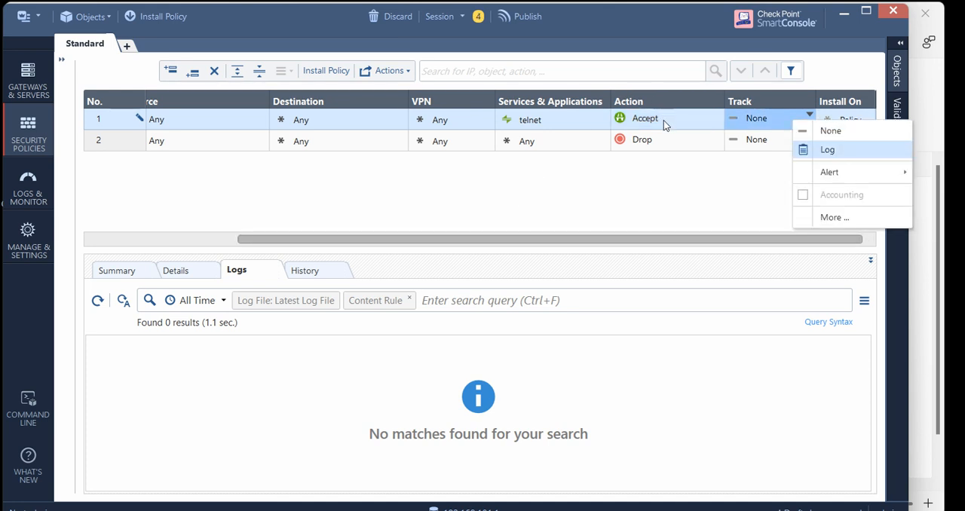
key(Return)
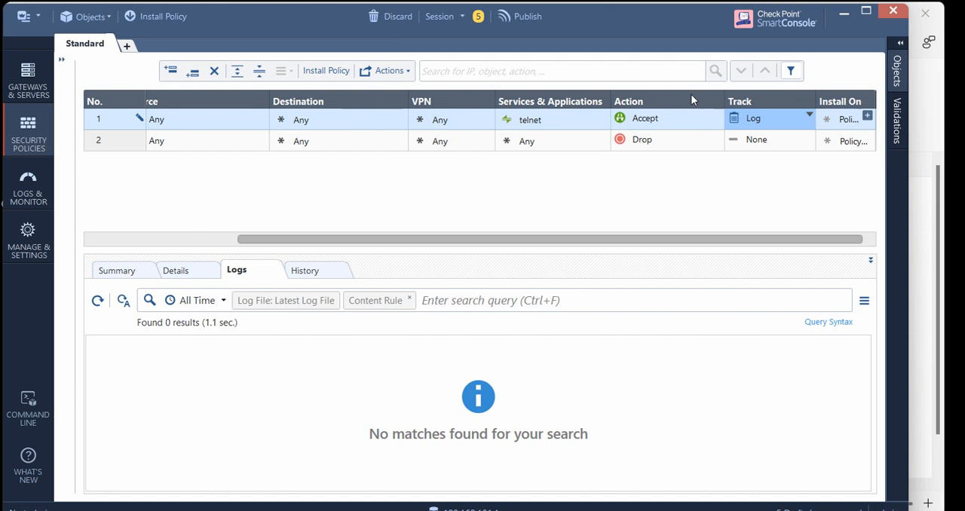
Set VSys1 as the install target of the VSys1 rule
click(868, 116)
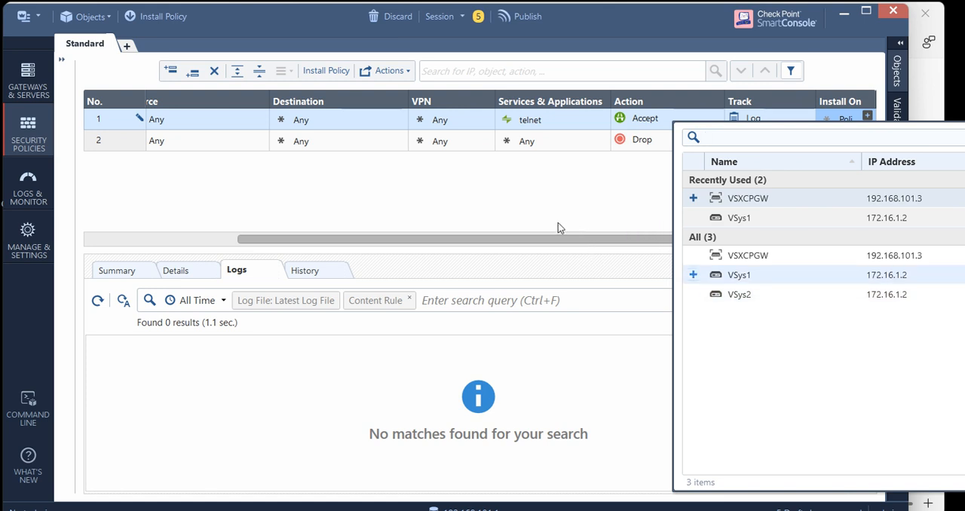
click(693, 275)
click(606, 183)
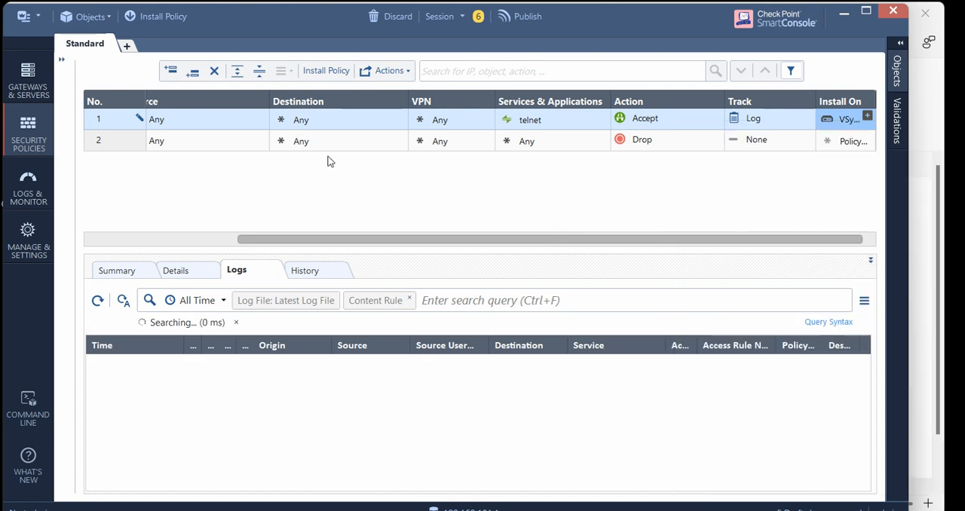
Add a second access control rule directly above the Cleanup rule and name it VSys2
scroll(179, 200, left, 5)
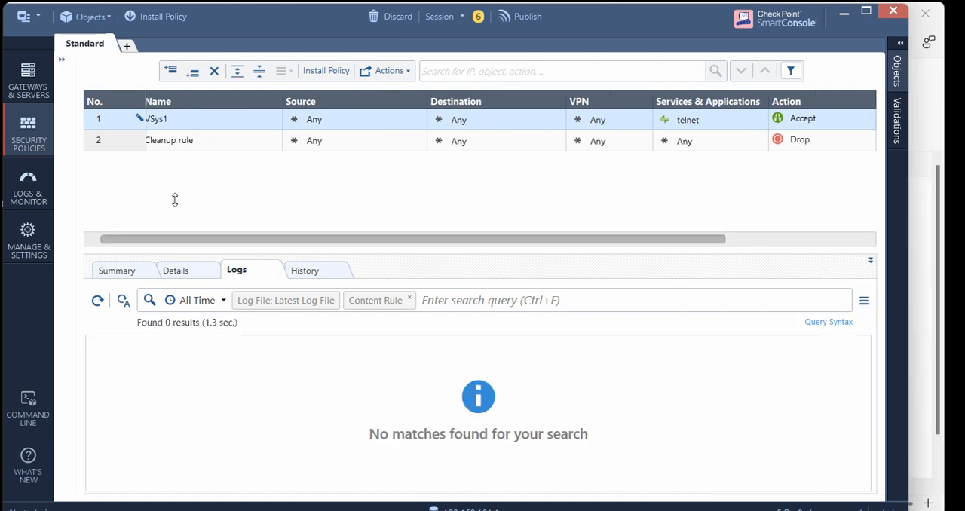
scroll(173, 188, left, 1)
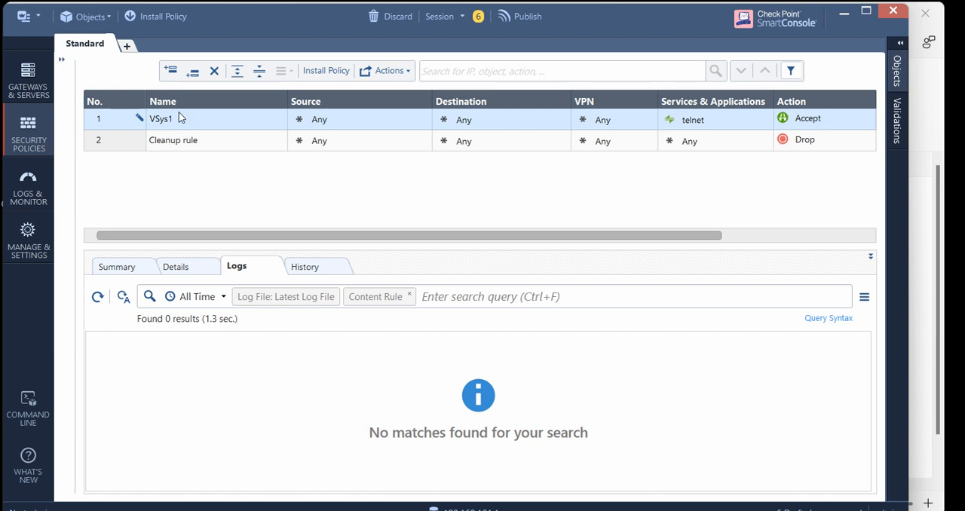
click(177, 139)
click(171, 70)
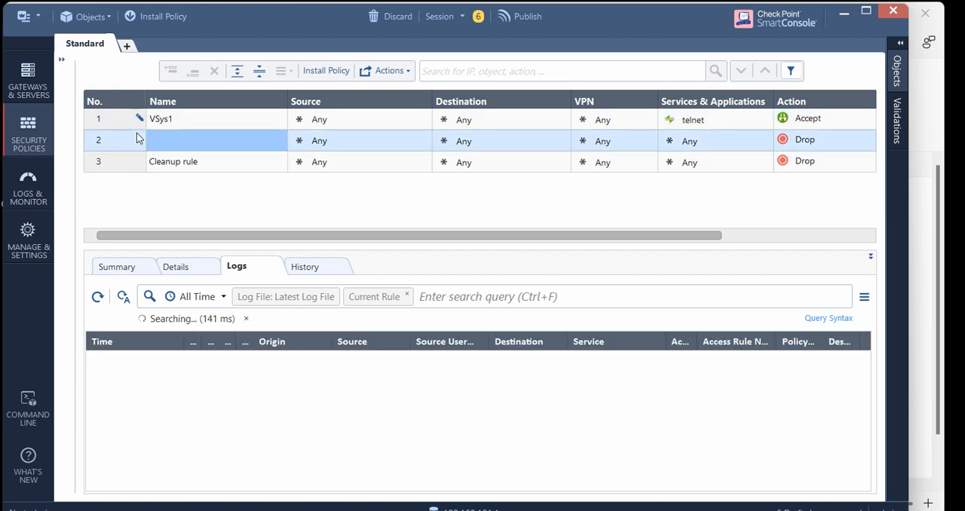
text(VSys2)
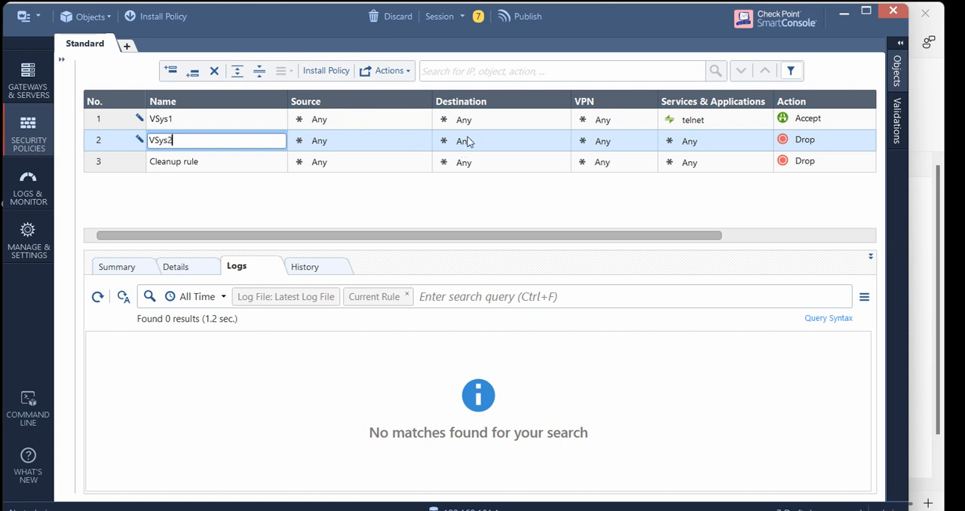
Search the services for icmp and add echo-request and echo-reply to the VSys2 rule
scroll(413, 195, right, 5)
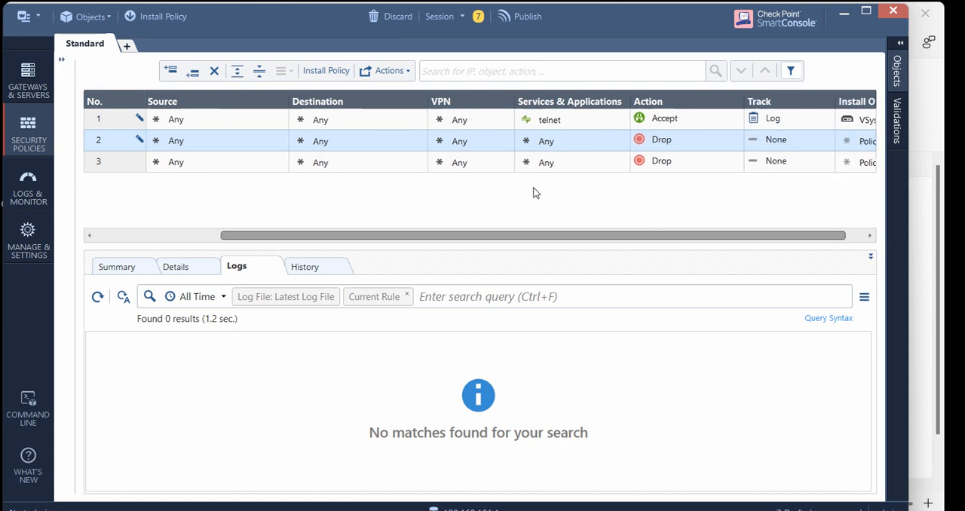
click(526, 134)
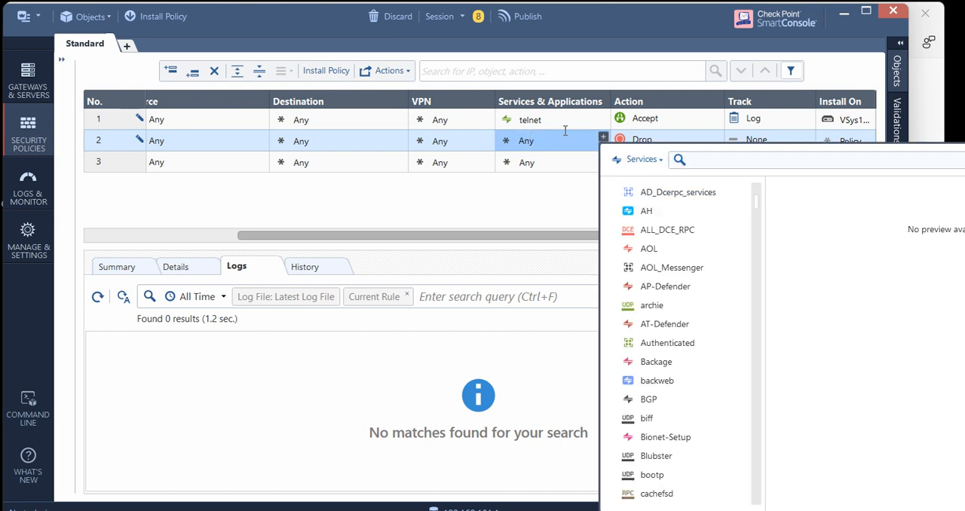
text(icmp)
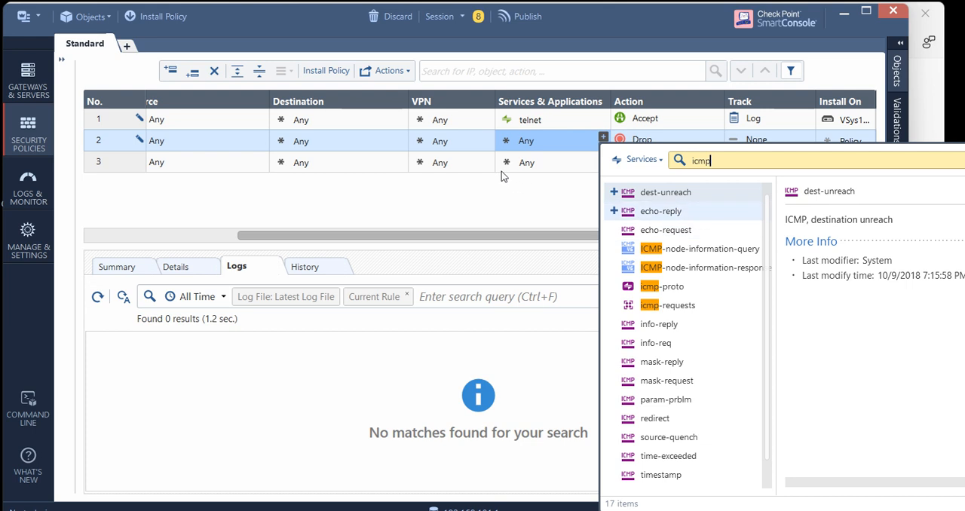
click(614, 229)
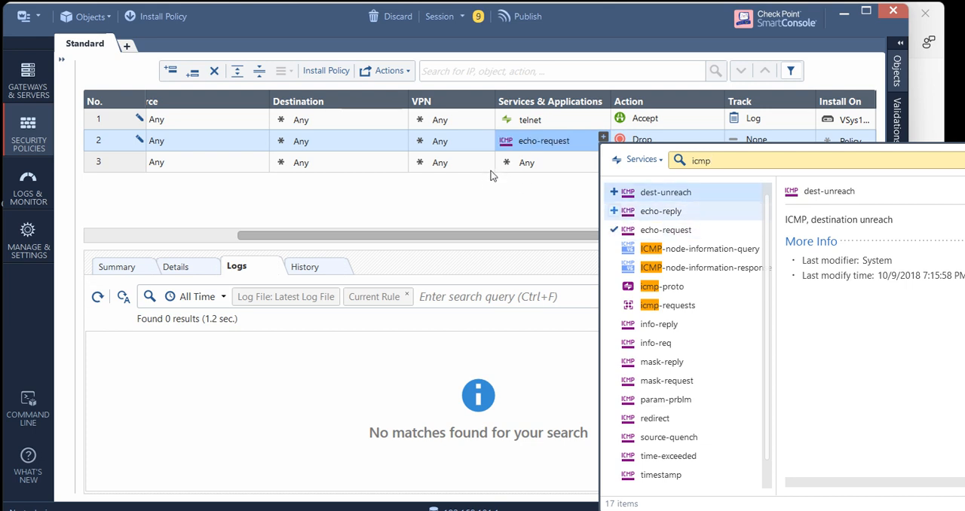
click(614, 211)
click(438, 157)
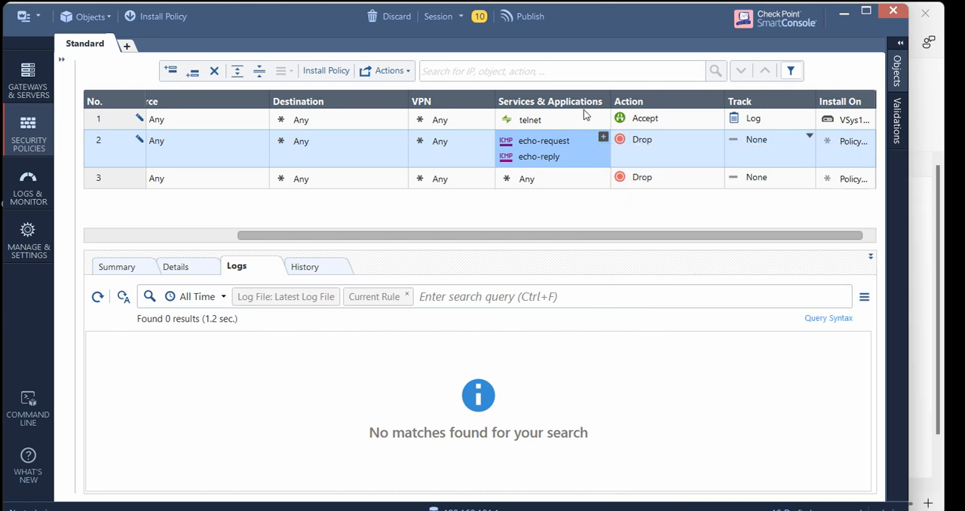
Set the VSys2 rule's action to Accept and its tracking to Log
click(718, 136)
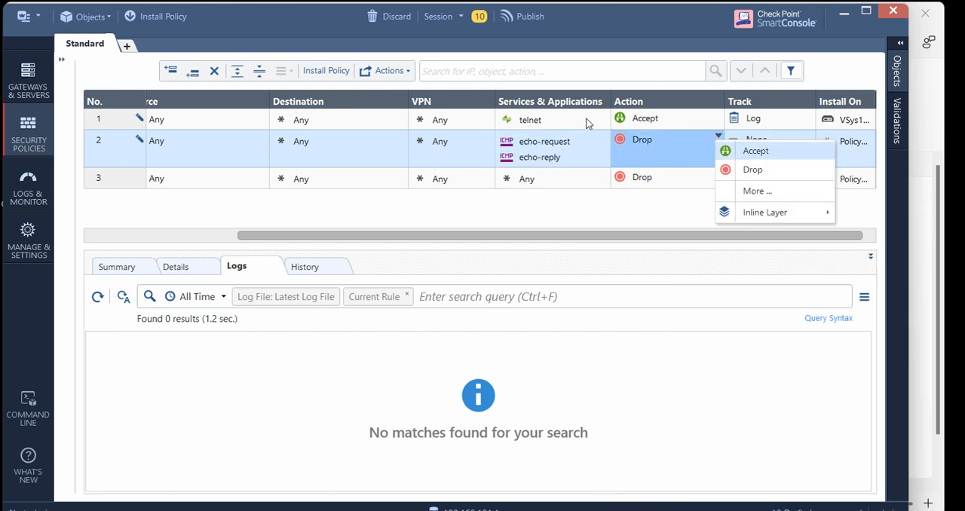
click(753, 151)
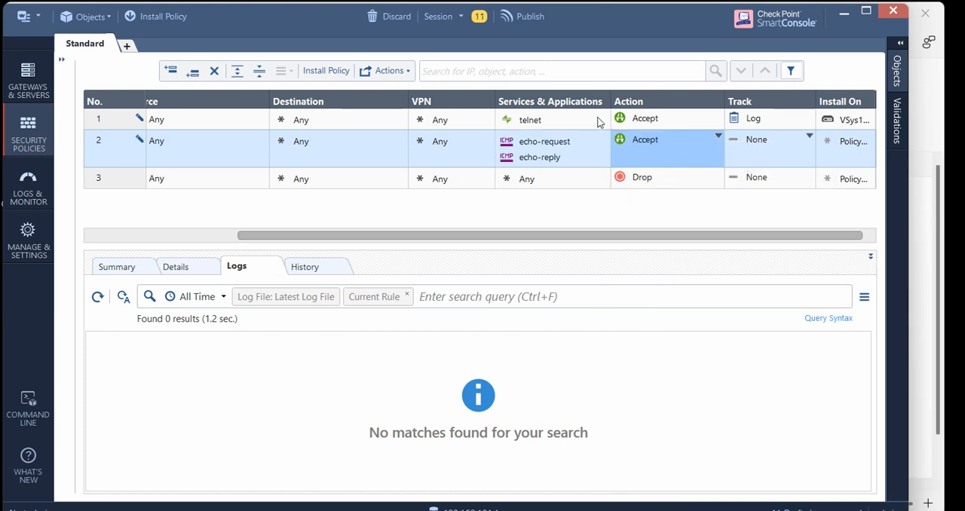
click(808, 136)
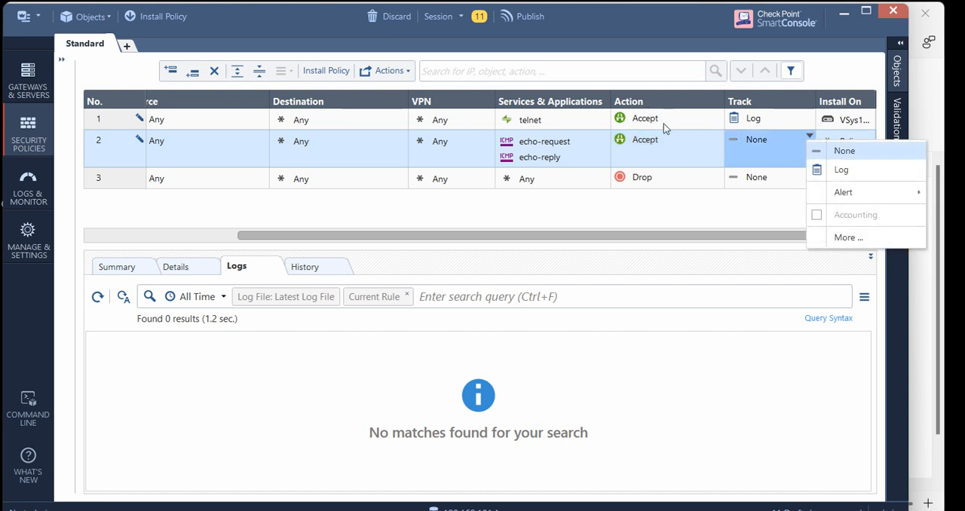
click(840, 170)
Set VSys2 as the install target of the VSys2 rule
click(867, 137)
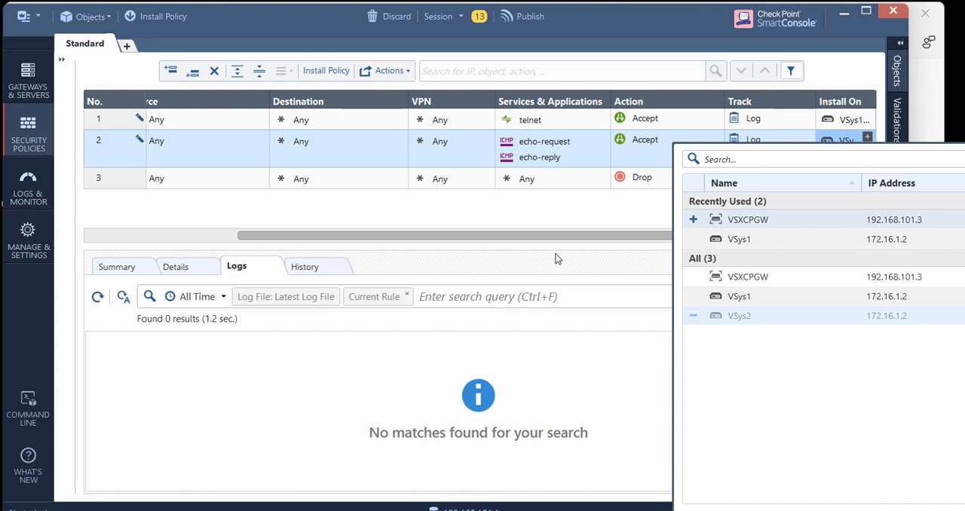
click(693, 315)
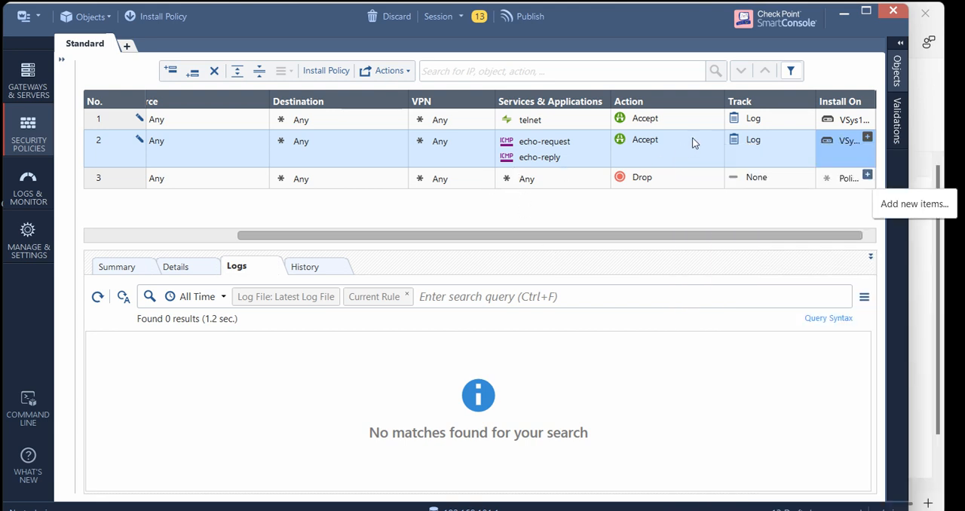
drag(416, 190, 626, 189)
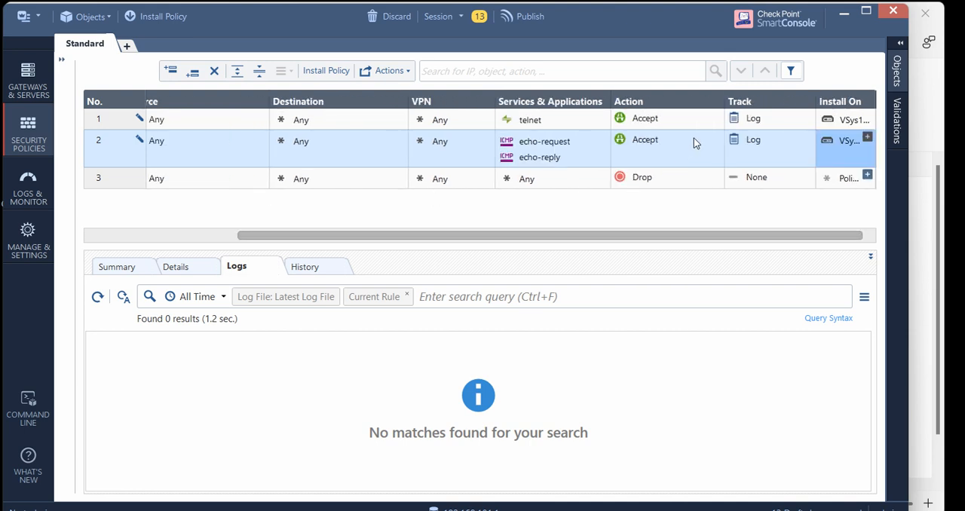
Set VSys1 and VSys2 as the install targets of the Cleanup rule
click(866, 174)
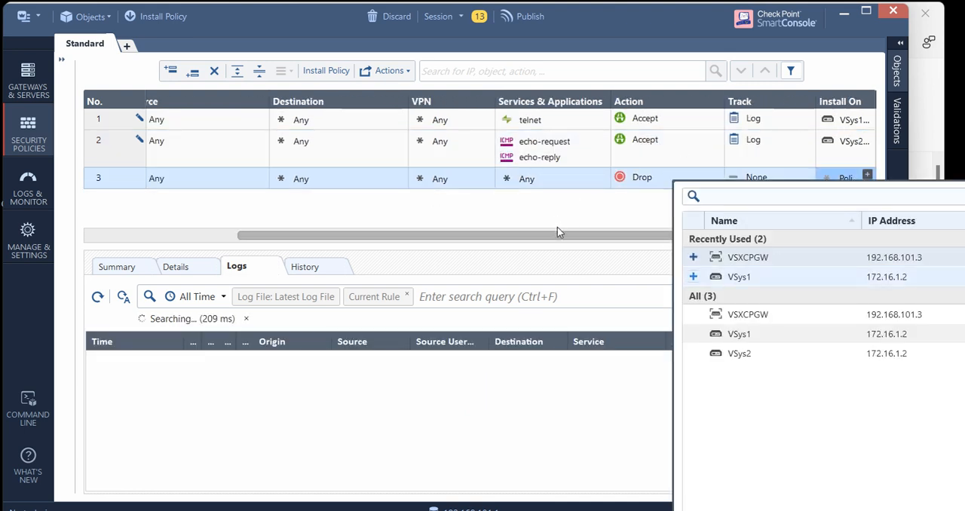
click(694, 334)
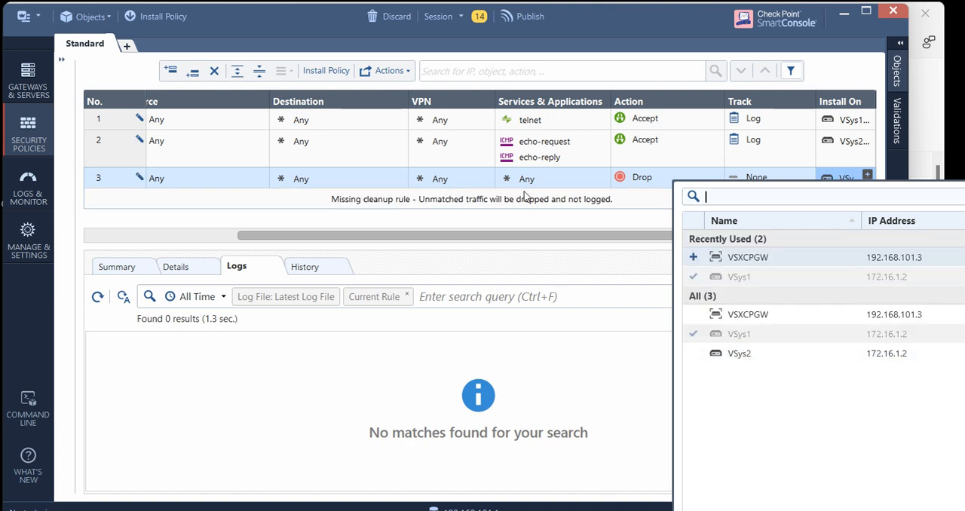
click(610, 224)
click(867, 174)
click(695, 278)
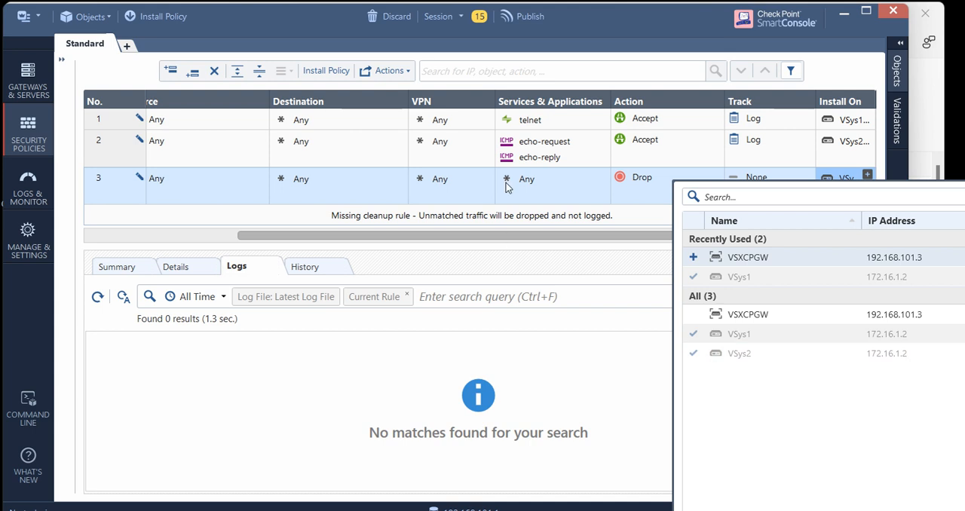
click(507, 177)
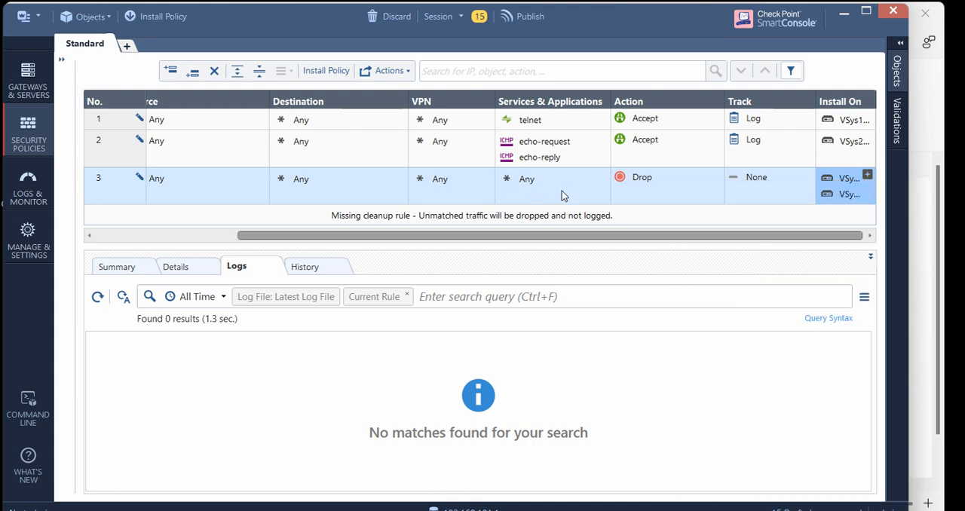
Publish the pending session changes and choose the Standard policy for installation
click(525, 15)
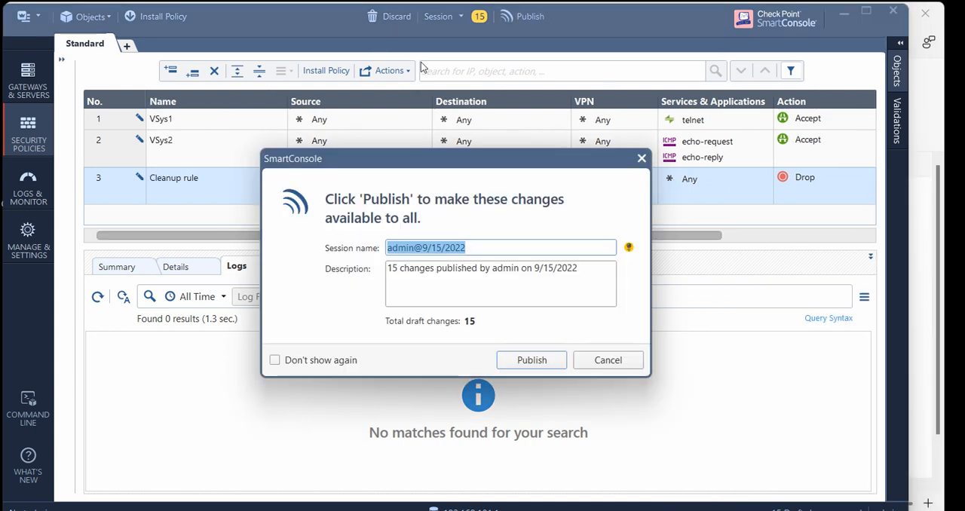
key(Return)
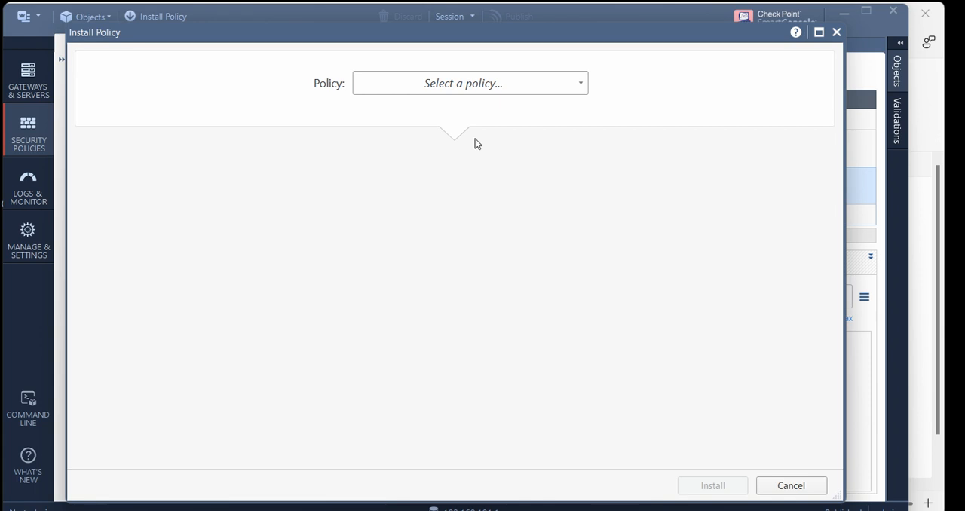
click(458, 75)
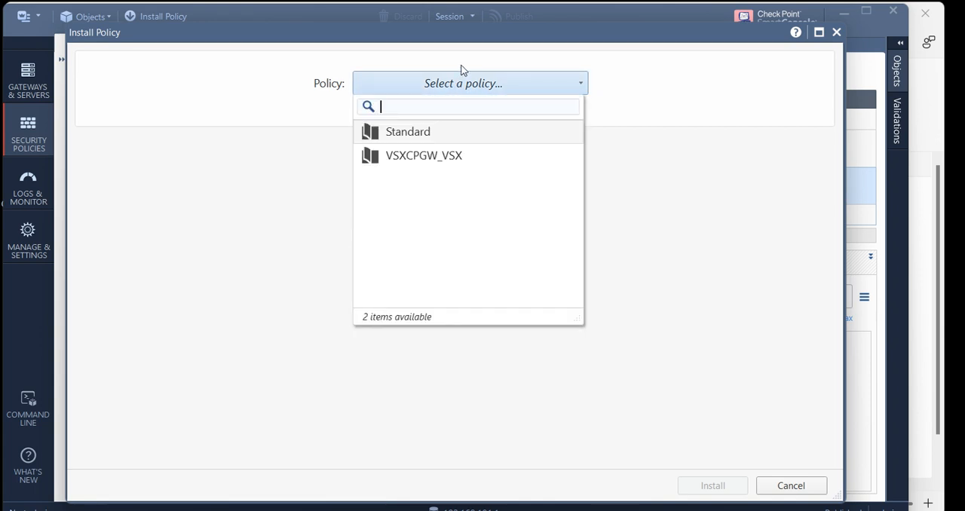
click(358, 128)
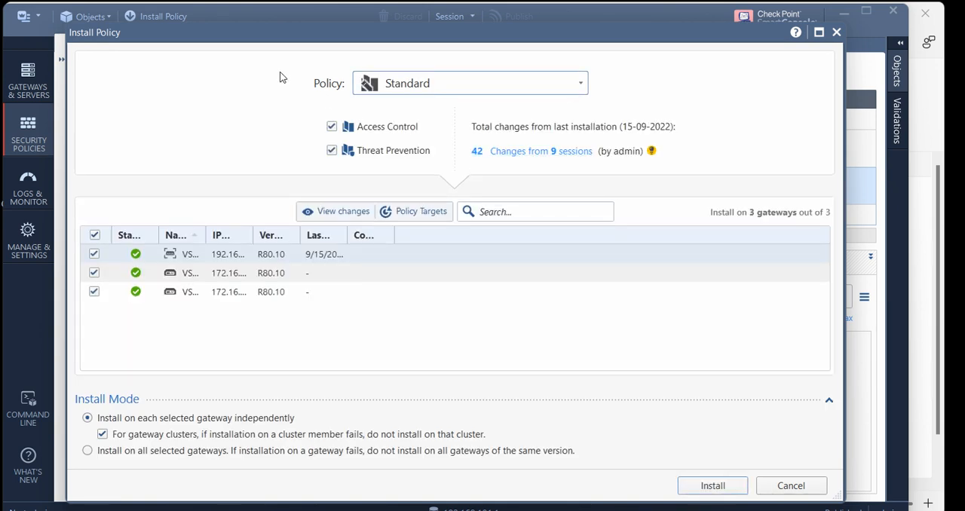
Widen the gateway list's name, installation date and version columns, exclude VSXCPGW, and install the Standard policy on VSys1 and VSys2
drag(207, 29, 197, 3)
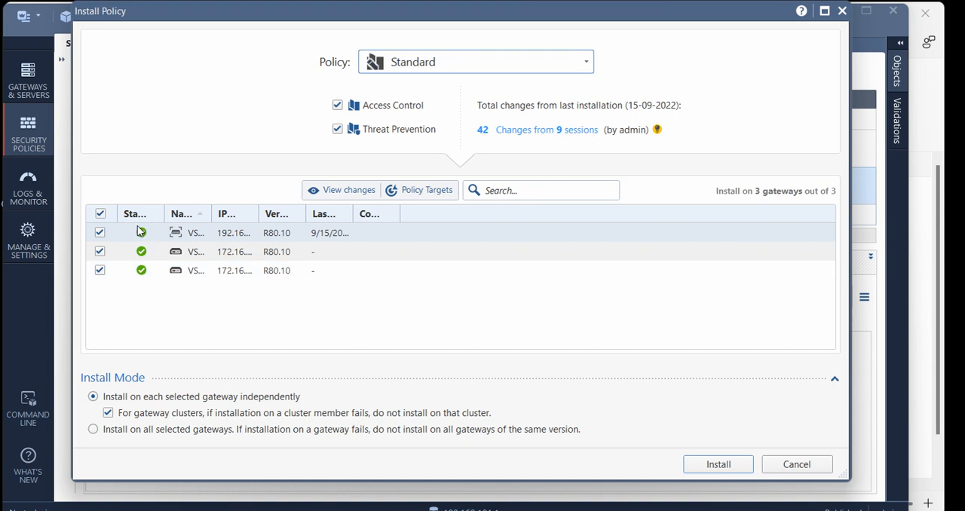
drag(168, 169, 219, 168)
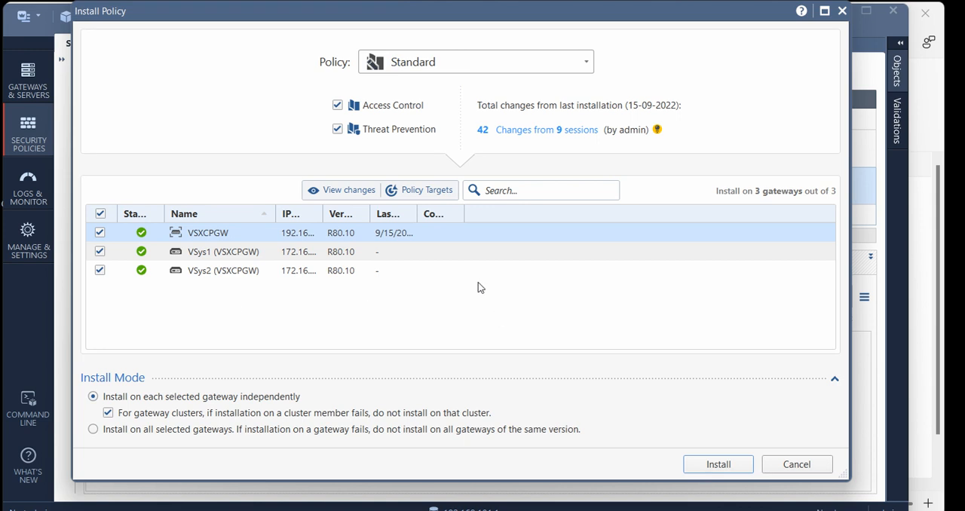
drag(345, 169, 402, 171)
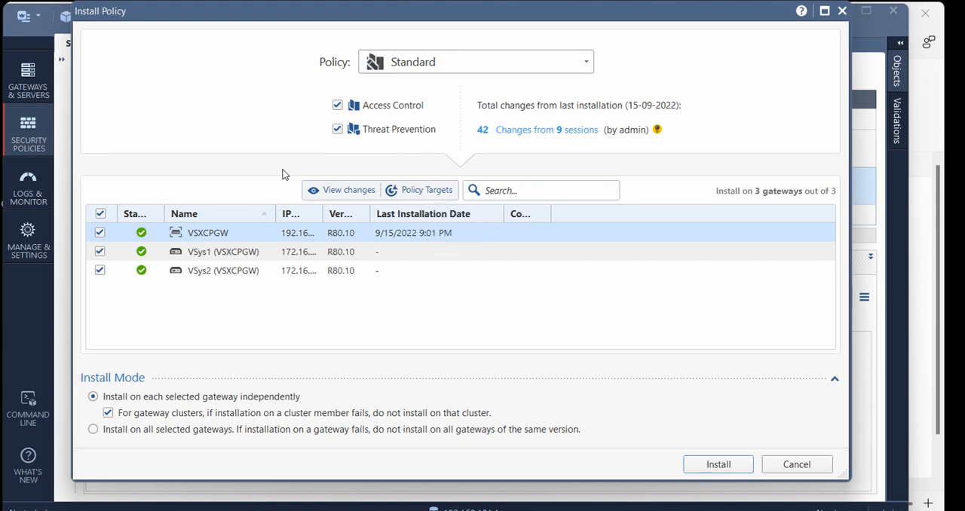
drag(293, 169, 318, 168)
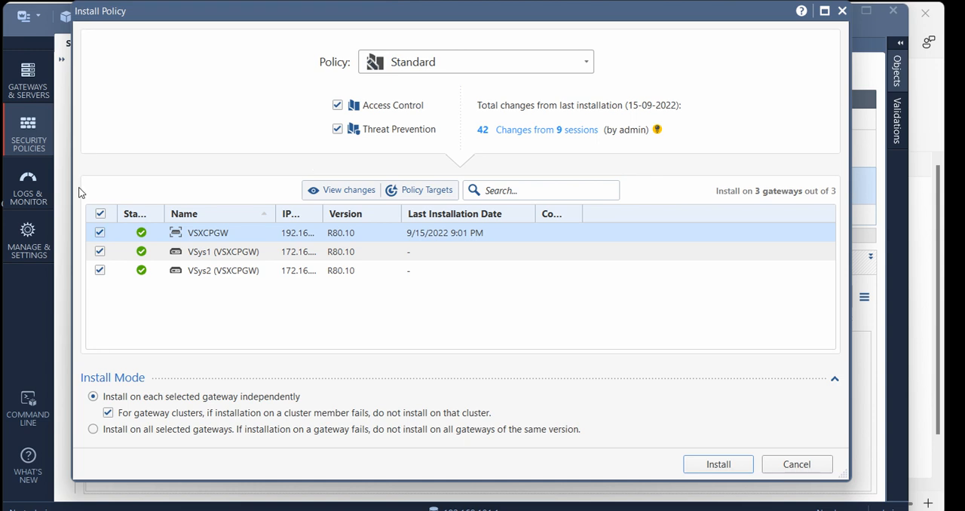
click(99, 232)
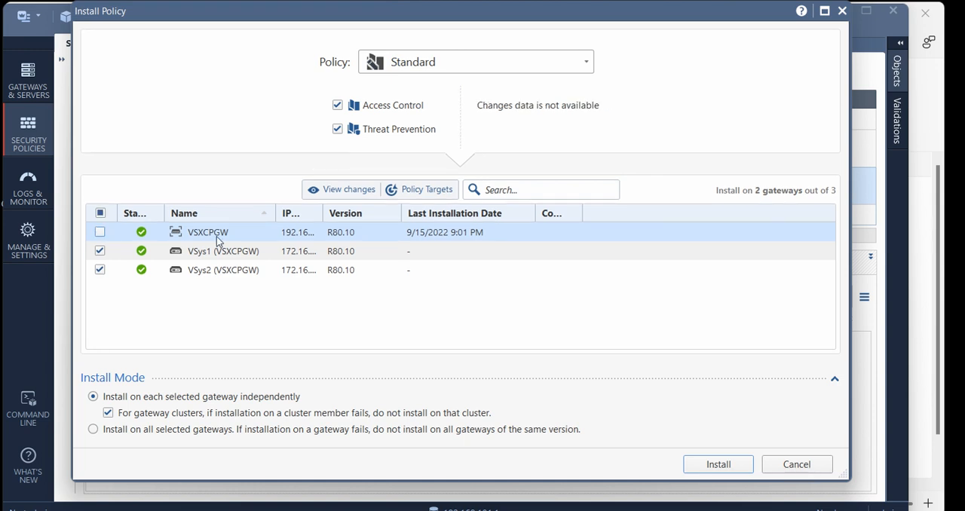
click(718, 464)
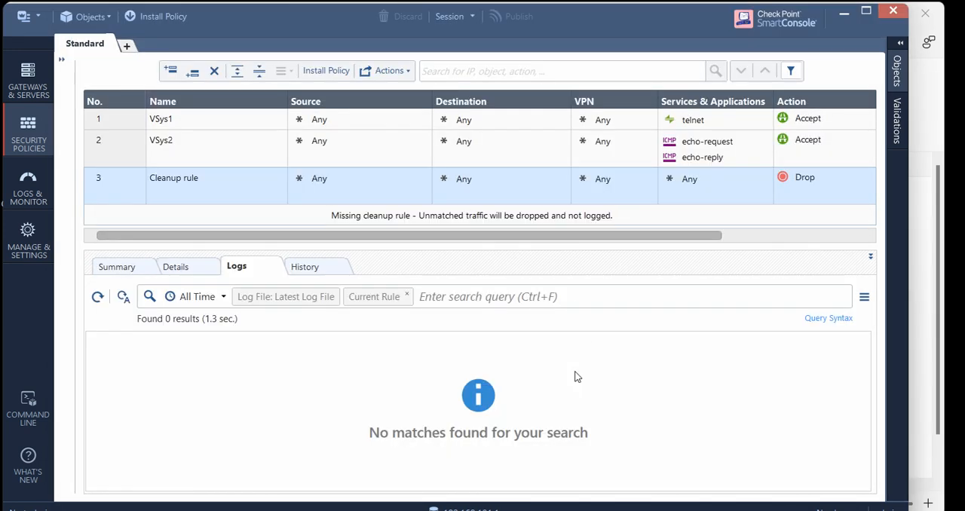
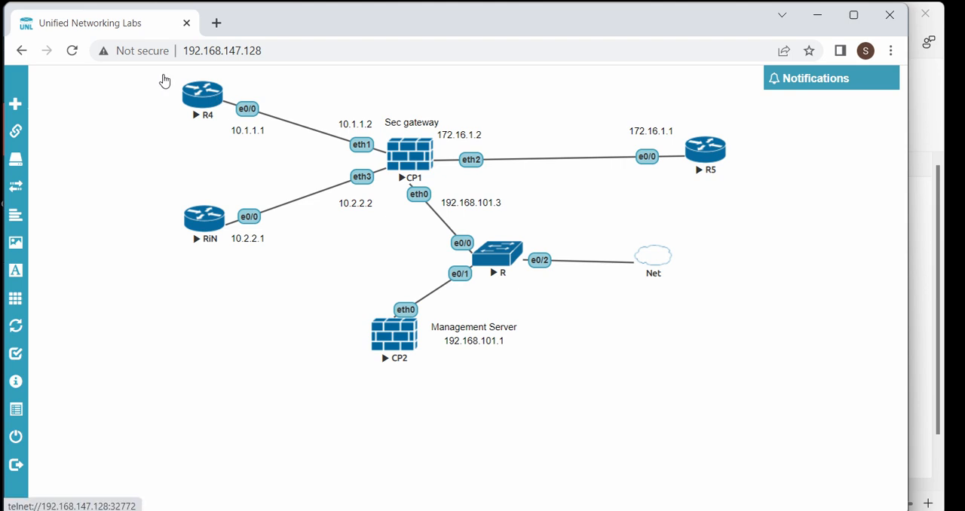
Open the console of router R4 from the Unified Networking Labs topology in a telnet client and enter privileged mode
click(202, 93)
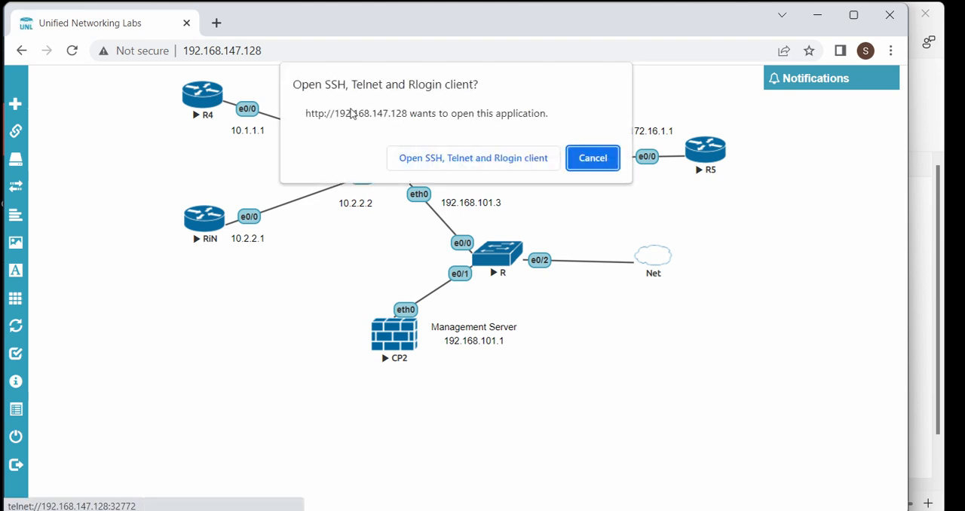
click(455, 157)
drag(188, 27, 431, 61)
key(Return)
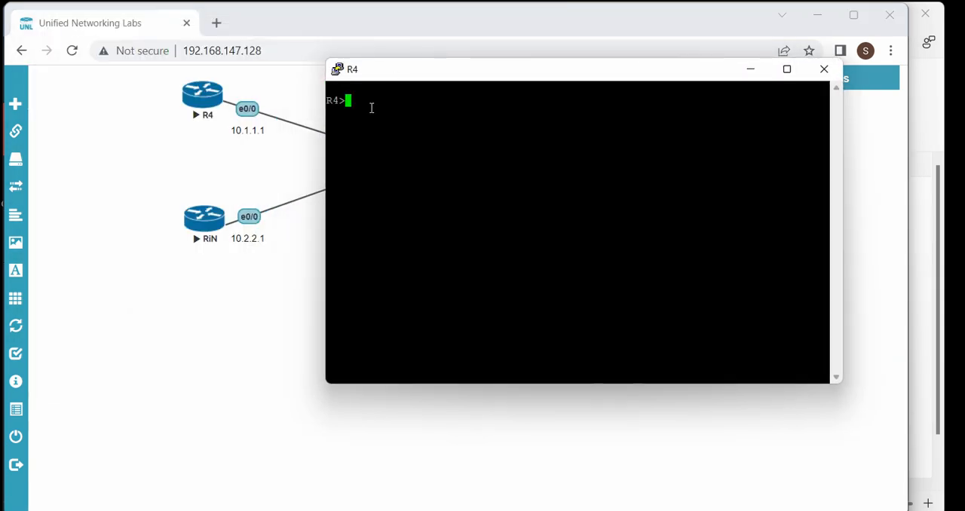
text(en)
key(Tab)
key(Return)
Display the brief IP interface summary on R4
key(Return)
text(sho)
key(Tab)
text(ip )
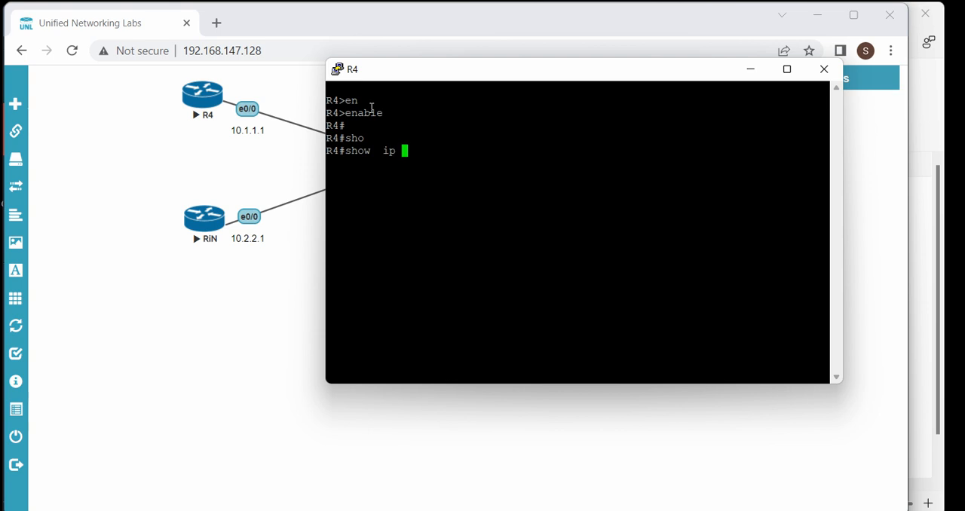
text(int br)
key(Return)
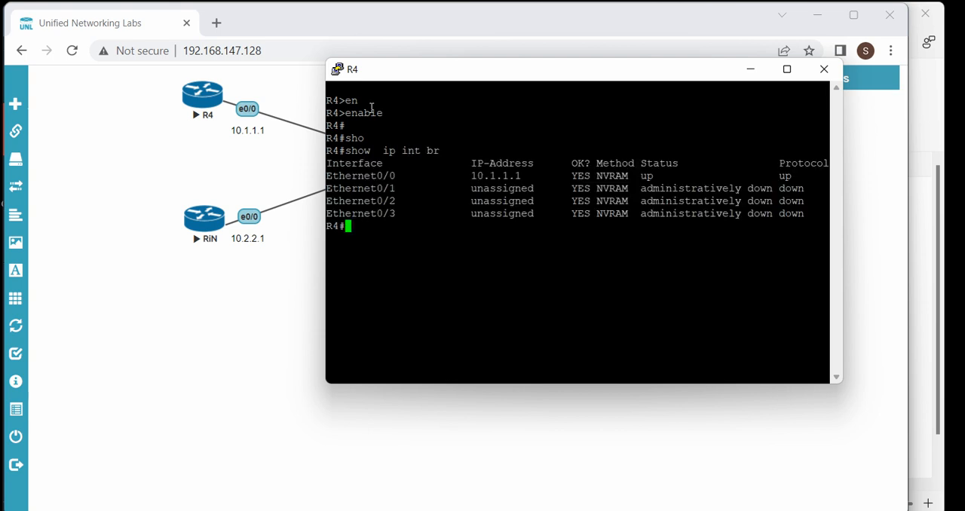
Display the IP routing table on R4 and return to the lab topology
text(sho)
key(Tab)
text(ip route)
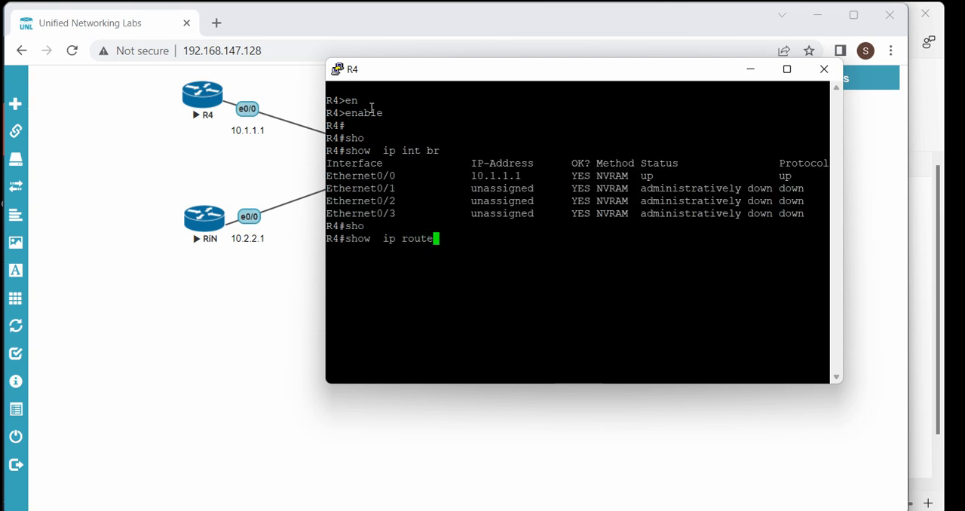
key(Return)
drag(491, 326, 550, 326)
click(324, 150)
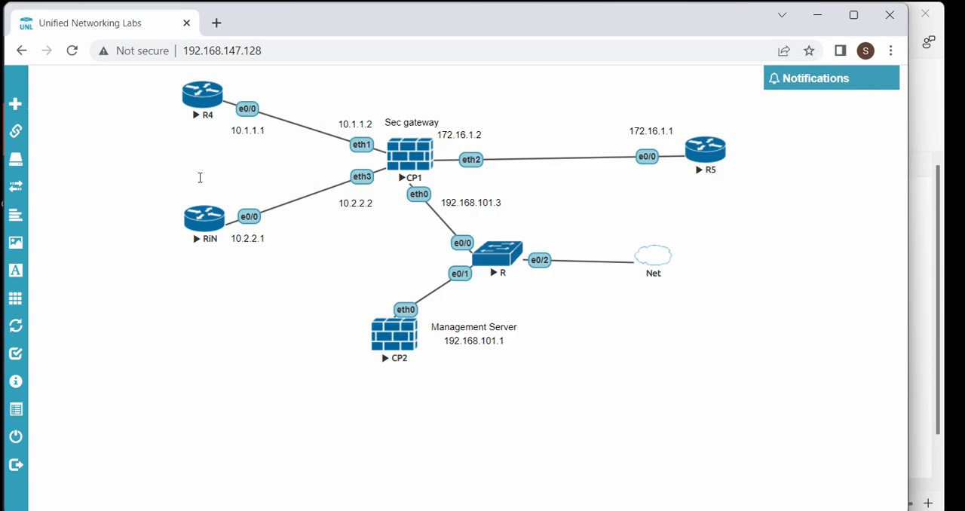
Open the RiN router's console and answer no to the initial configuration dialog
click(197, 216)
click(419, 157)
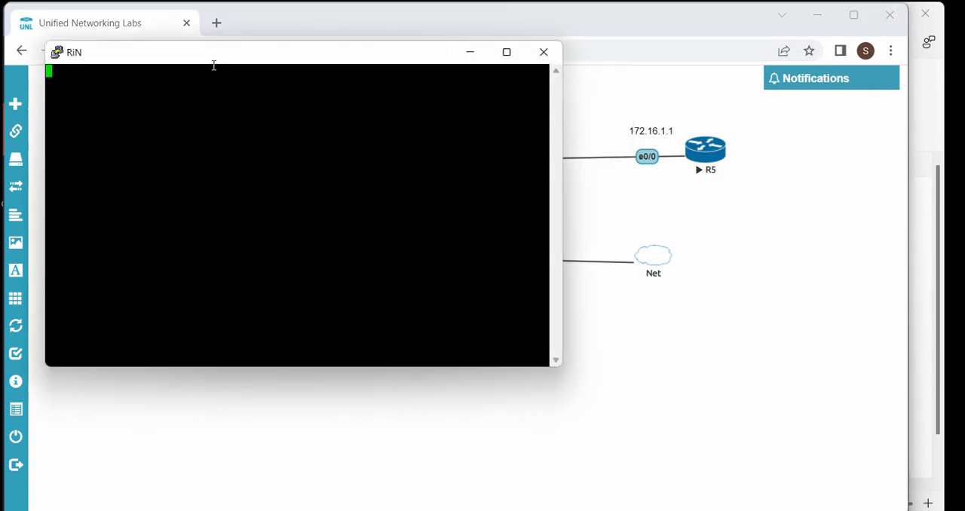
drag(185, 52, 534, 82)
key(Return)
text(no)
key(Return)
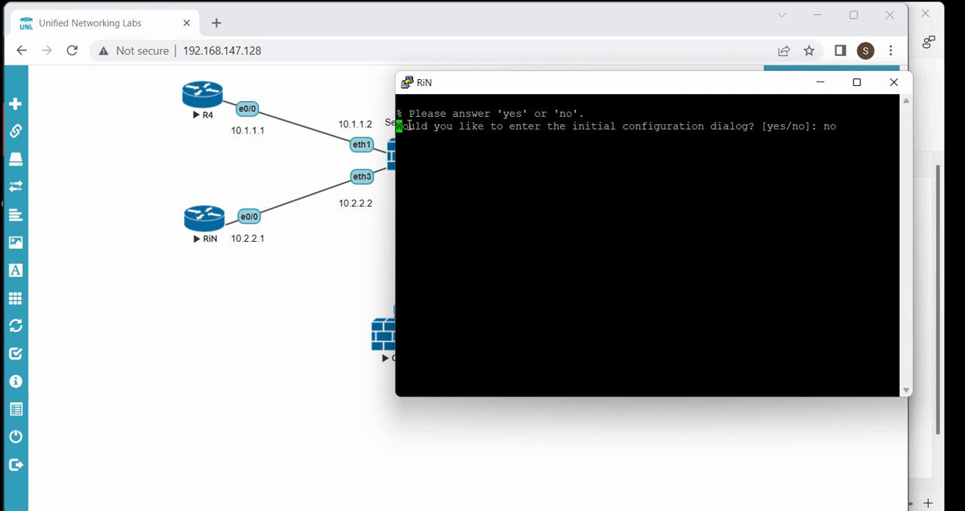
Enter privileged and global configuration mode on RiN and set the hostname to RiN
text(en)
key(Return)
key(Return)
key(Return)
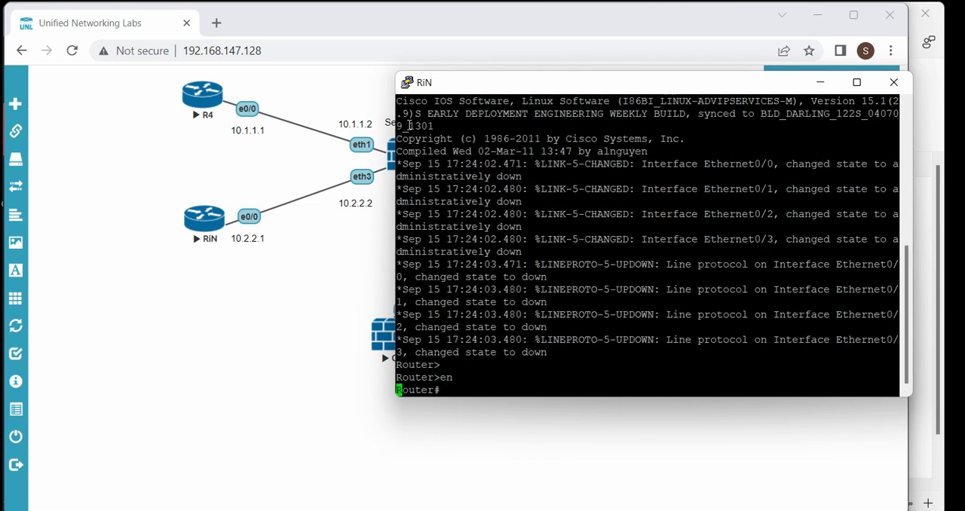
text(conf t)
key(Return)
key(Return)
text(ho)
key(Tab)
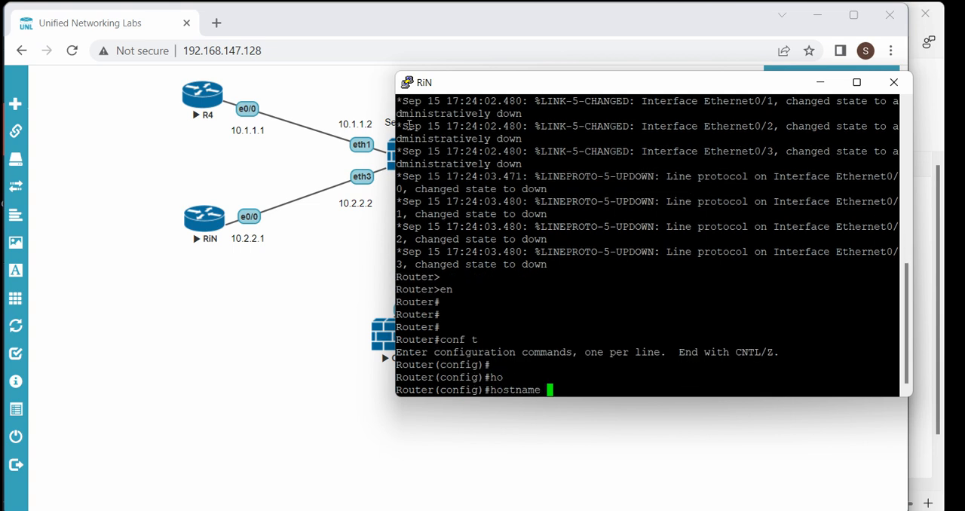
text(RiN)
key(Return)
key(Return)
key(Return)
key(Return)
key(Return)
key(Return)
key(Return)
key(Return)
key(Return)
key(Return)
key(Return)
key(Return)
key(Return)
key(Return)
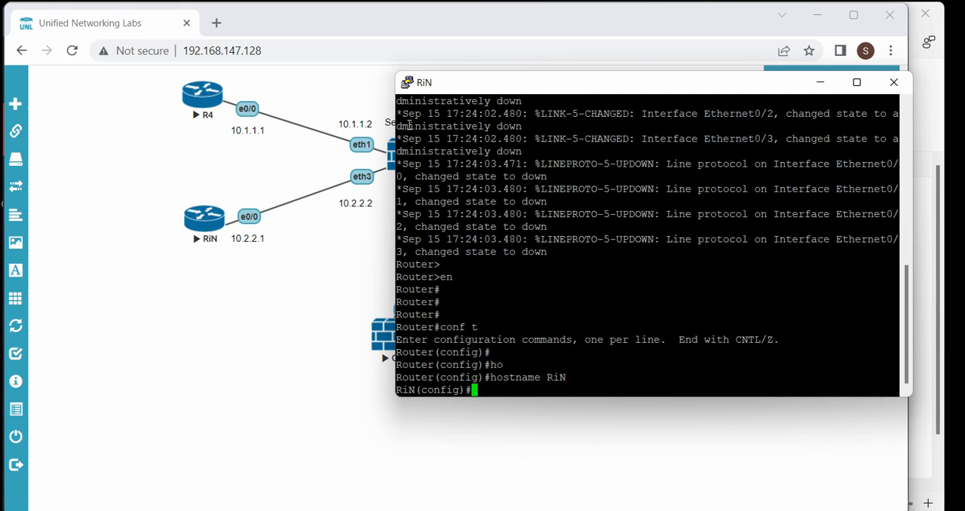
Assign 10.2.2.1 255.255.255.0 to RiN's interface e0/0, enable the interface and exit its configuration
text(int e0/0)
key(Return)
text(ip add 10.2.2.1 )
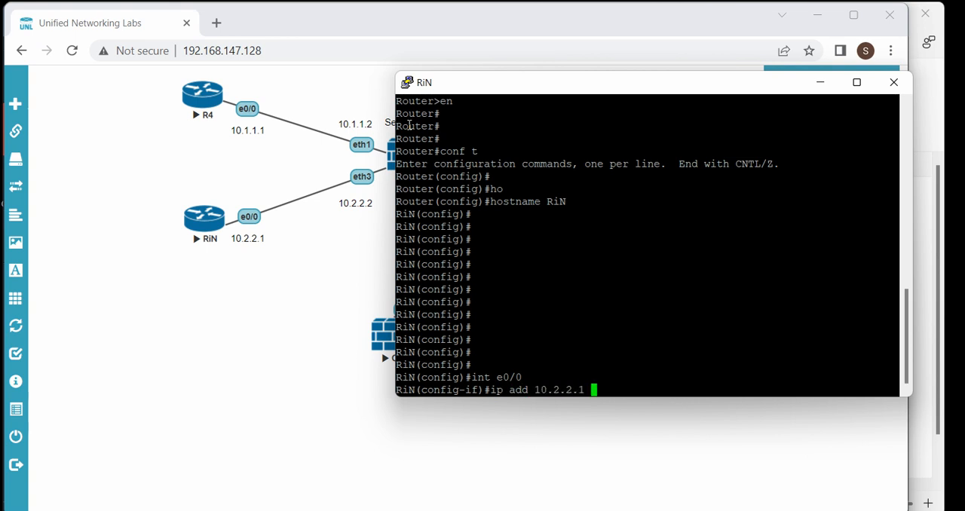
text(255.255.255.0)
key(Return)
text(no shu)
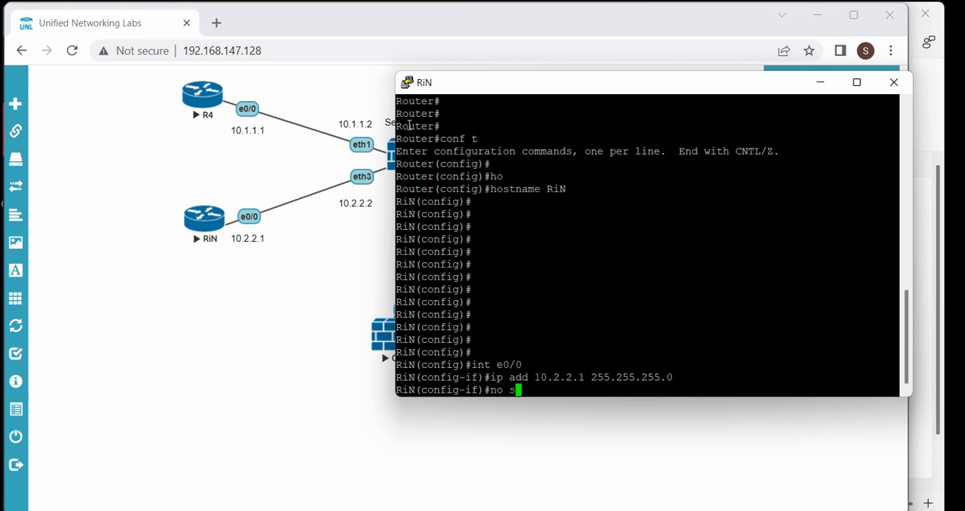
key(Tab)
key(Return)
text(exi)
key(Return)
Add a default route (0.0.0.0 0.0.0.0) through 10.2.2.2 on RiN
text(ip route)
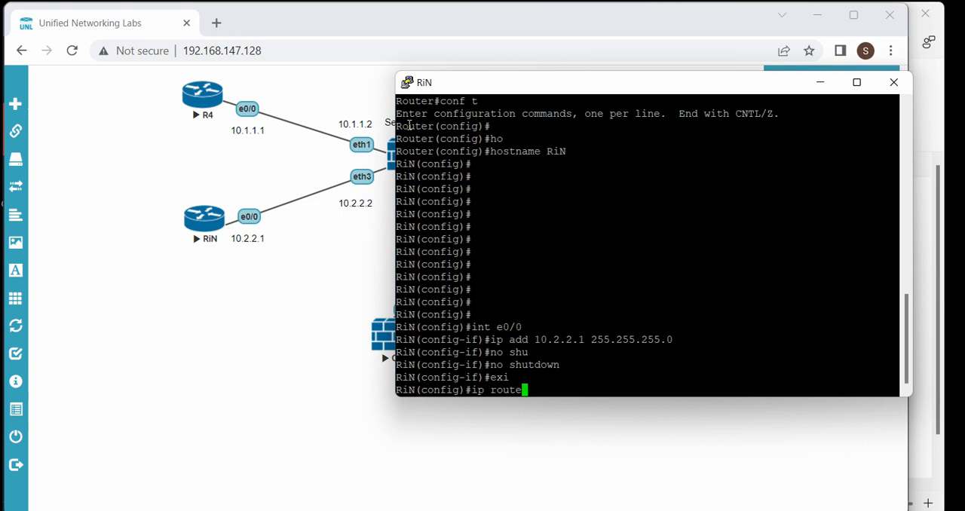
text( 0.0.0.0 0.0.0. 10)
key(BackSpace)
key(BackSpace)
key(BackSpace)
key(BackSpace)
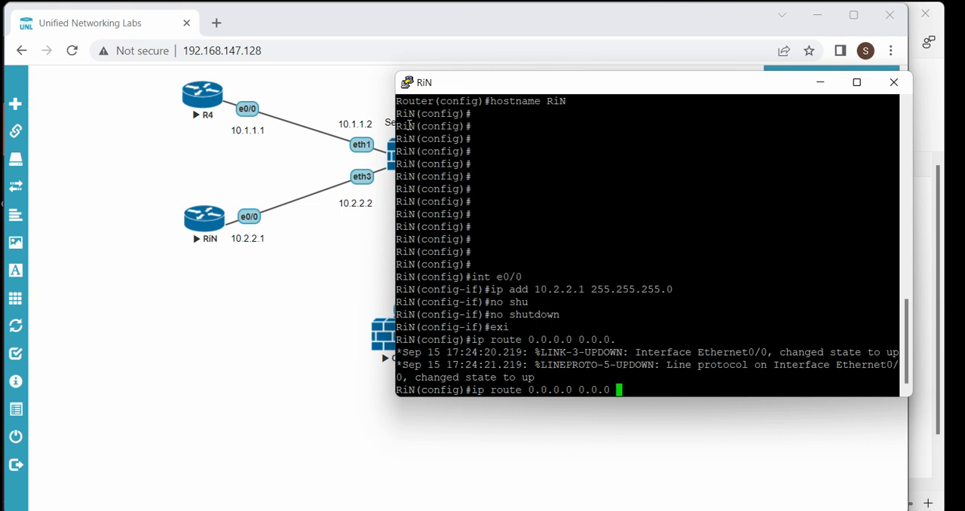
text(.0 10.2.2.2)
key(Return)
Save RiN's configuration with do wr and return to the lab topology
key(Return)
text(do wr)
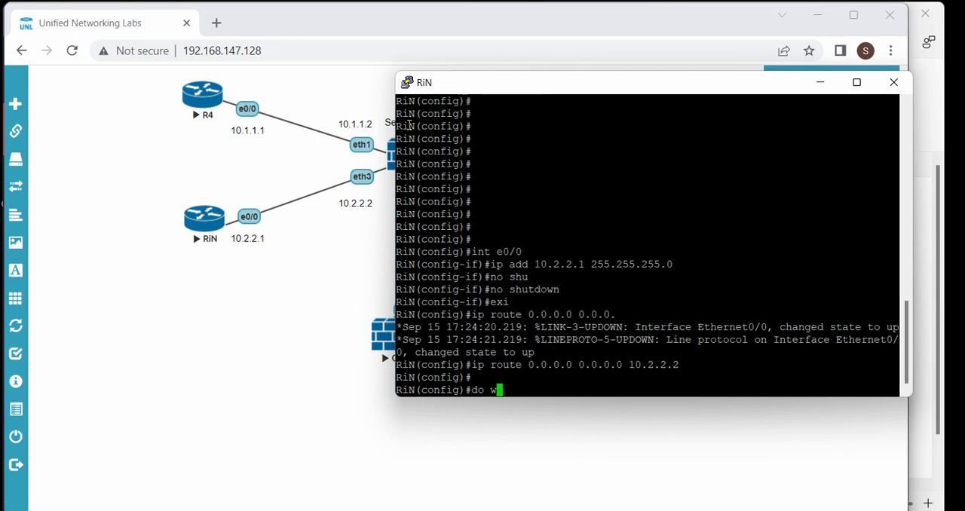
key(Return)
key(Return)
key(Return)
key(Return)
click(286, 209)
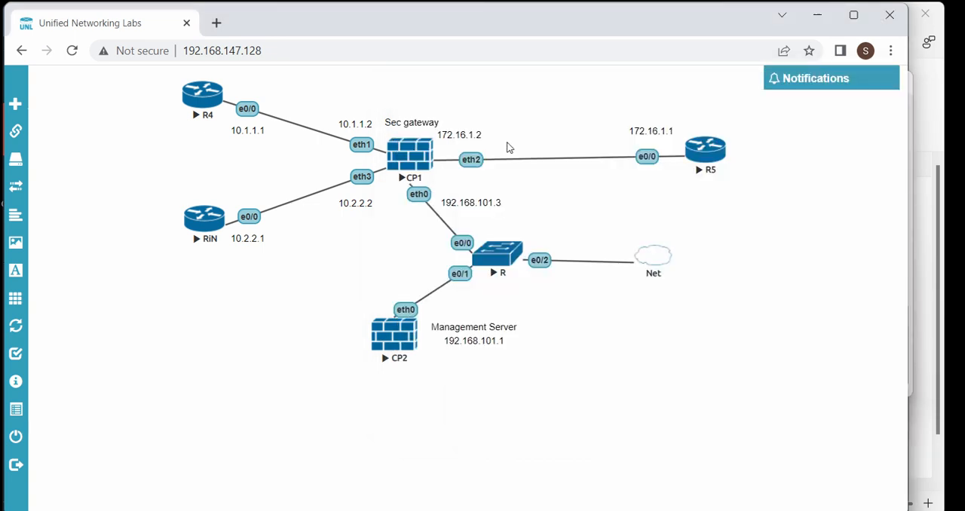
Open the R5 router's console and answer no to the initial configuration dialog
click(570, 125)
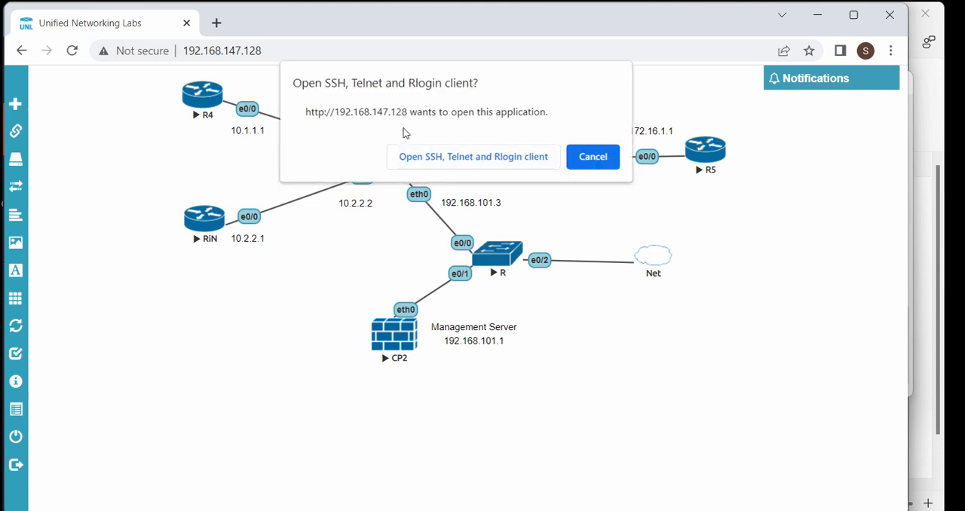
click(407, 154)
key(Return)
key(Return)
text(no)
key(Return)
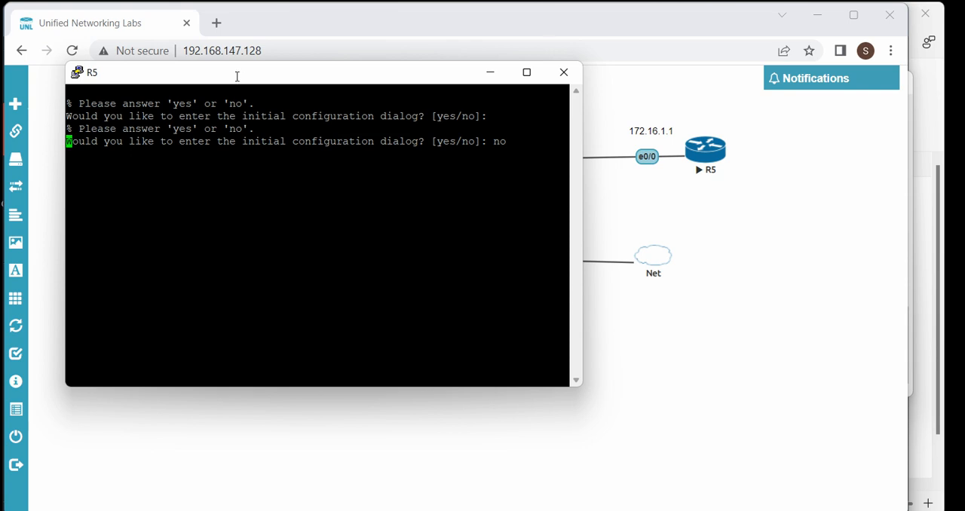
click(584, 510)
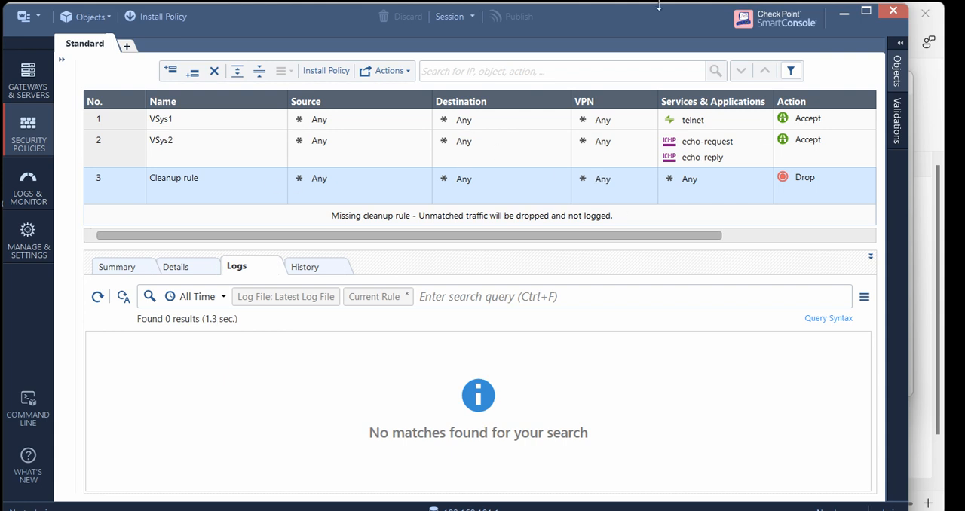
click(844, 13)
Enter privileged mode and terminal configuration mode on the R5 router
text(en)
key(Return)
text(con t)
key(Return)
key(Return)
key(Return)
key(Return)
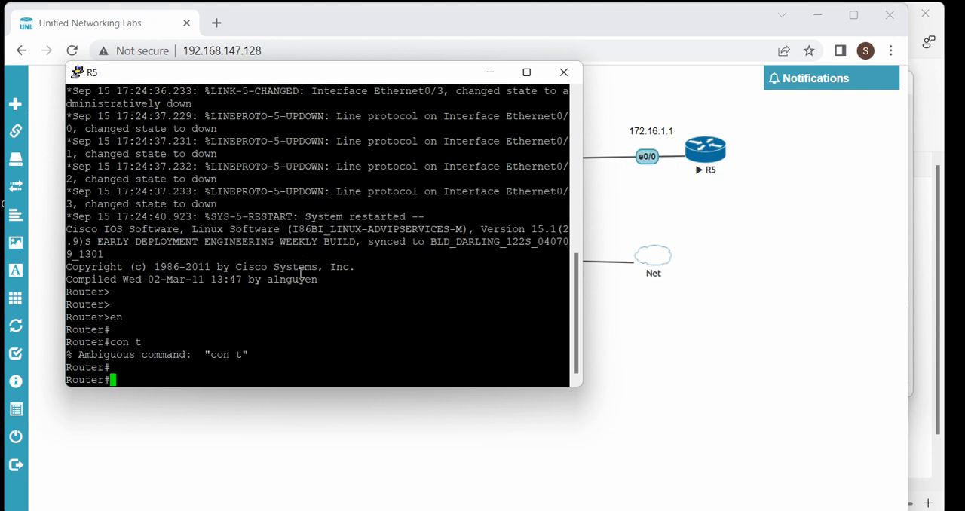
text(conf t)
Set the router's hostname to R5
key(Return)
key(Return)
key(Return)
key(Return)
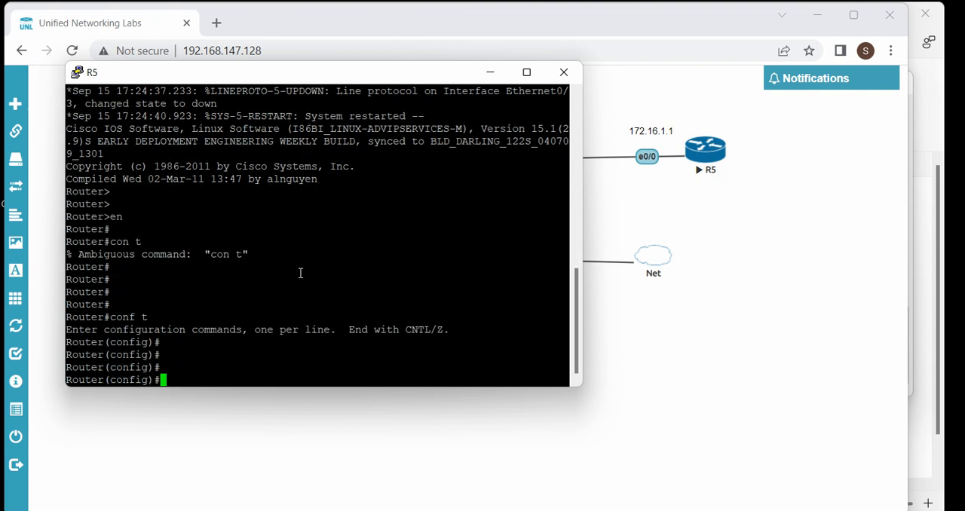
text(ho)
key(Tab)
text(R5)
key(Return)
key(Return)
key(Return)
key(Return)
key(Return)
key(Return)
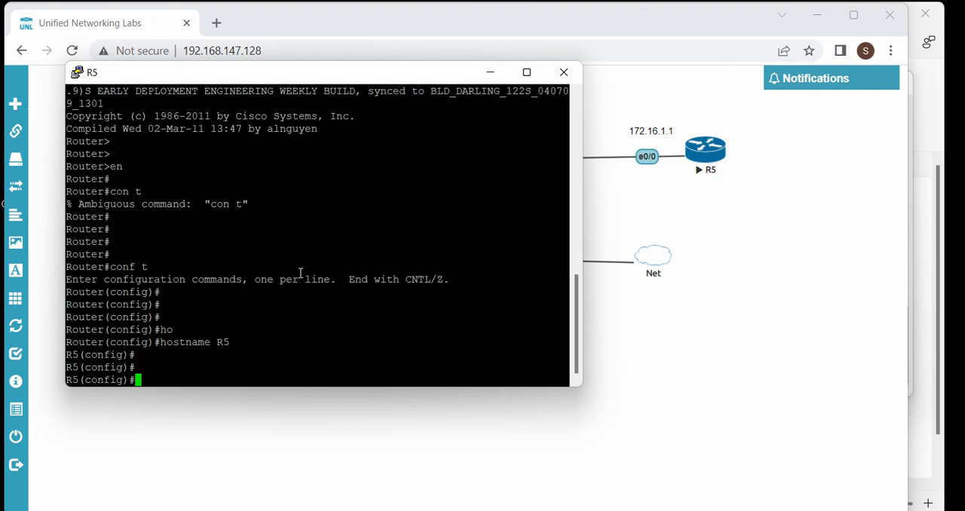
Assign 172.16.1.1 255.255.255.0 to R5's interface e0/0, enable the interface and exit its configuration
text(int e0/0)
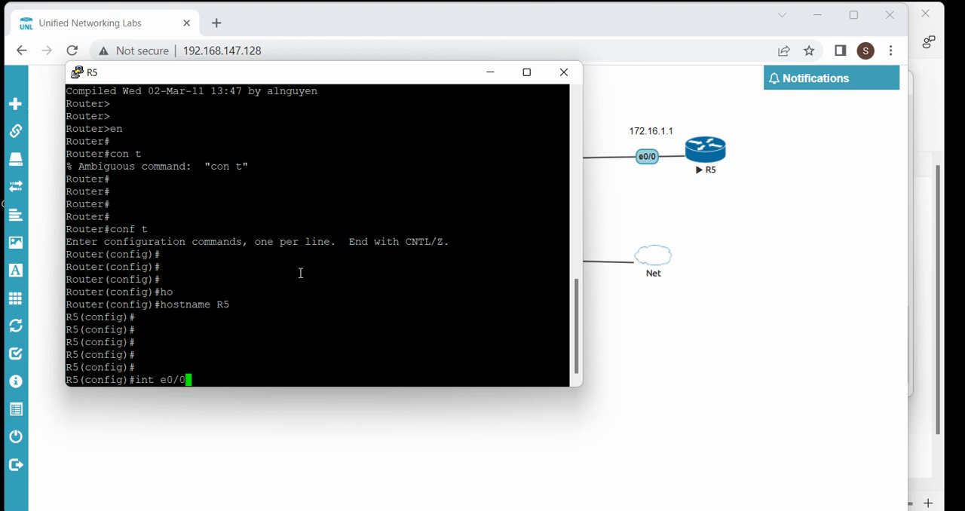
key(Return)
text(ip add )
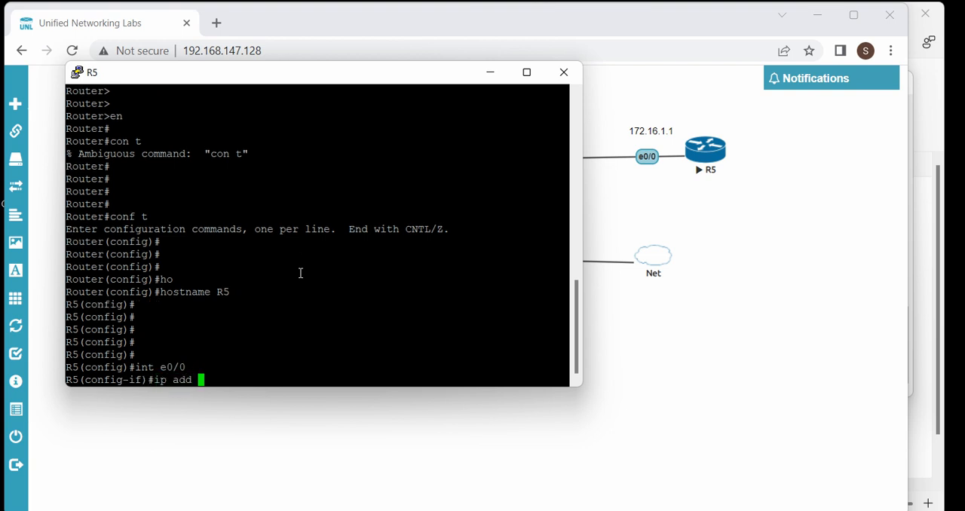
text(172.16.1.1 255.255.255.0)
key(Return)
text(no shu)
key(Tab)
key(Return)
text(exi)
key(Return)
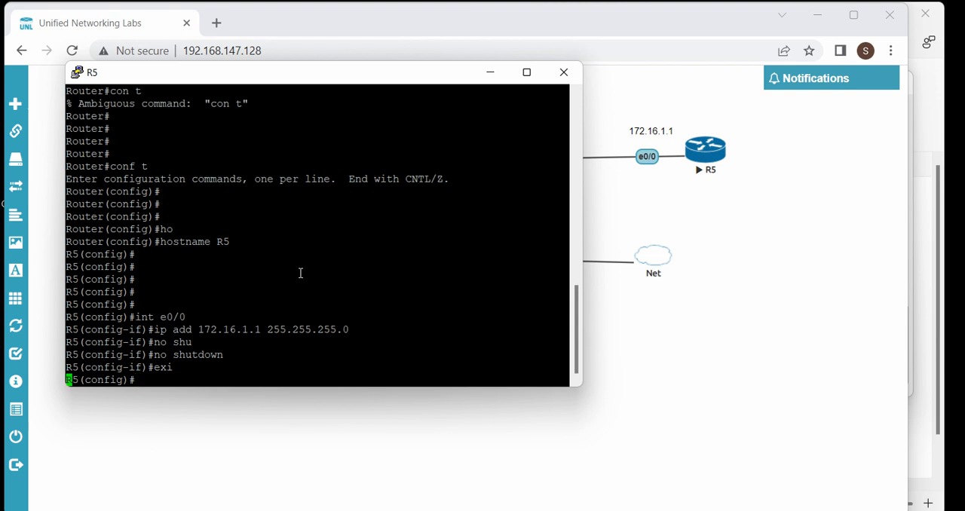
Add a default route (0.0.0.0 0.0.0.0) through 172.16.1.2 on R5
key(Return)
text(ip route 0.0.0.)
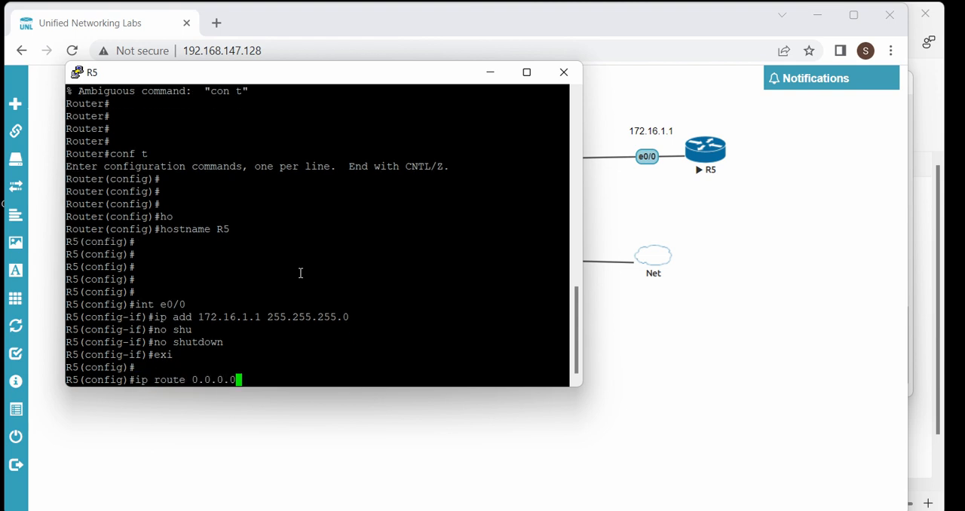
text(0 0.0.0.)
key(BackSpace)
text(0)
drag(198, 72, 299, 38)
text(172.16.1.2)
key(Return)
key(Return)
key(Return)
key(Return)
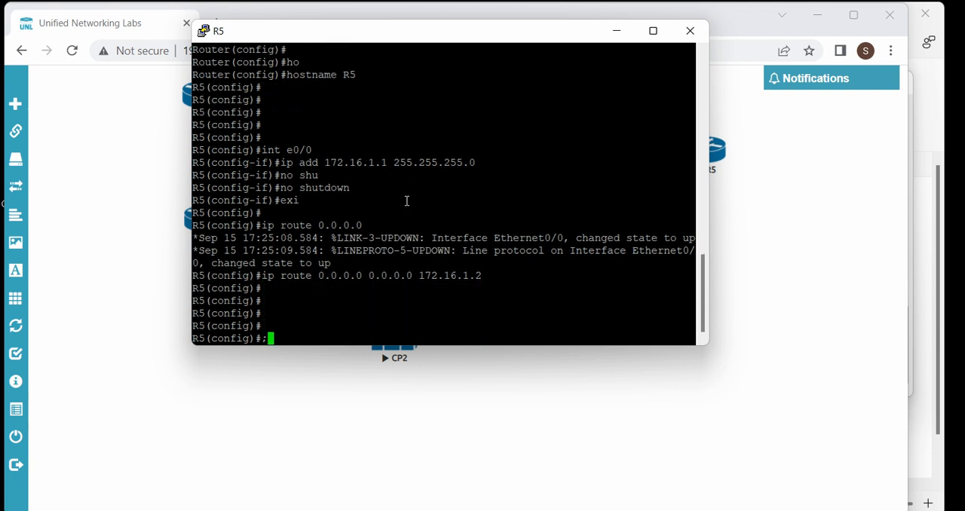
Allow all input transport protocols on R5's vty lines 0 to 4
text(line vty 0 4)
key(Return)
text(tr)
key(Tab)
text(i)
key(Tab)
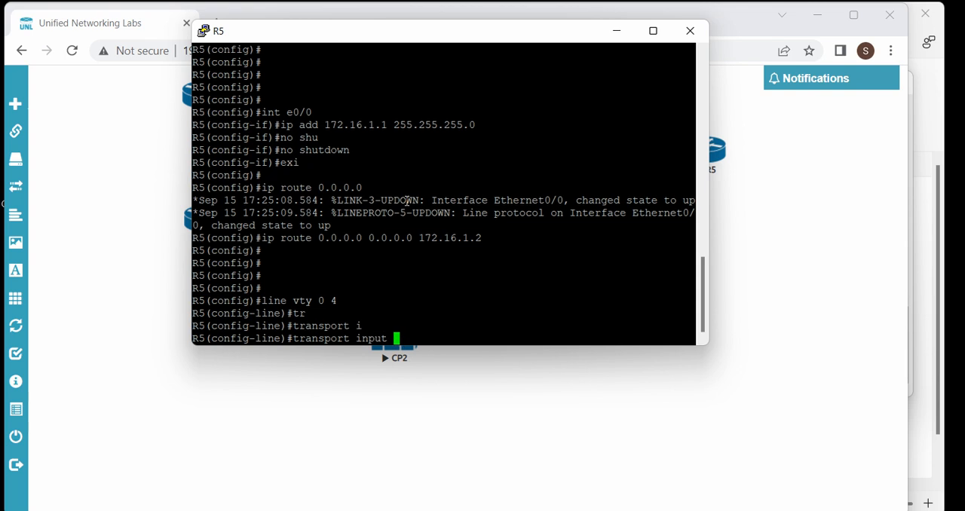
text(all)
key(Tab)
key(Return)
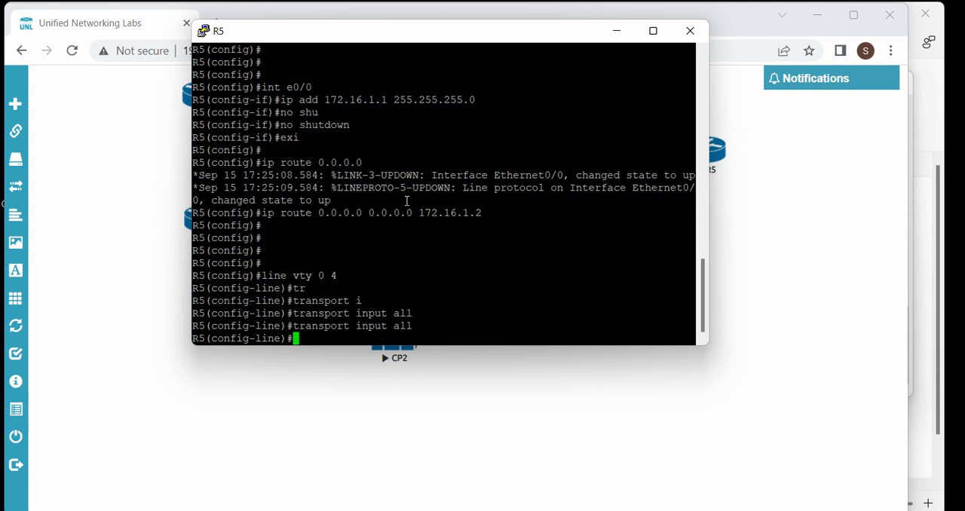
Disable login on R5's vty lines, exit line configuration and return to the lab topology
text(no login)
key(Return)
text(exi)
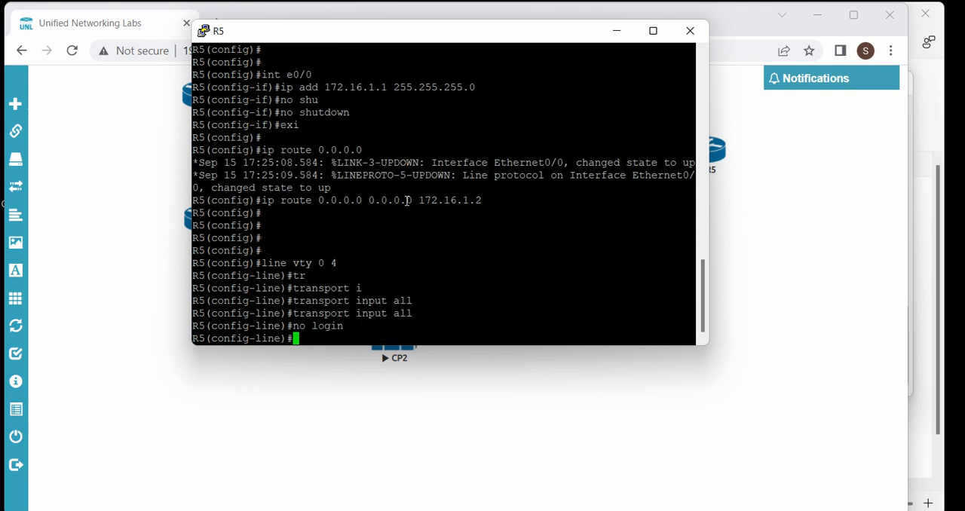
key(Return)
key(Return)
key(Return)
key(Return)
click(486, 360)
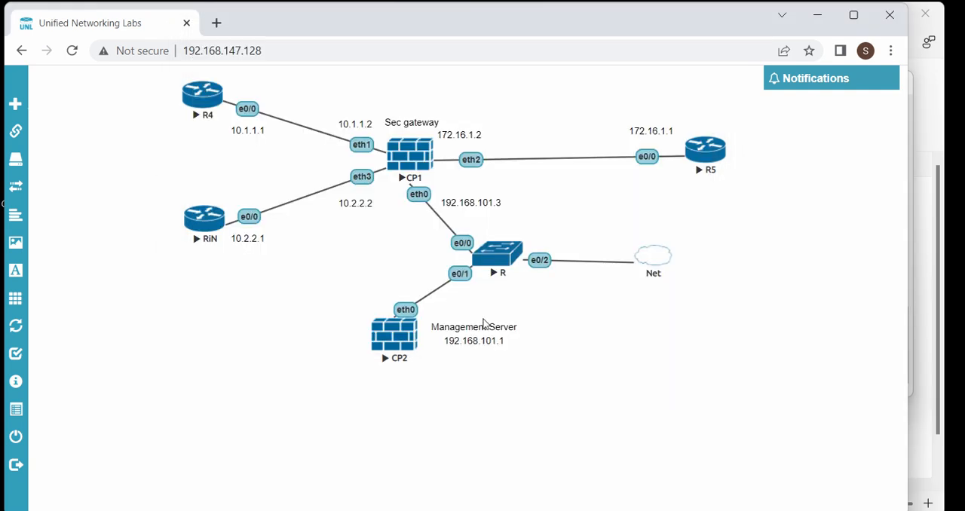
click(943, 206)
mouse_move(184, 73)
mouse_down()
mouse_move(246, 70)
mouse_move(342, 143)
mouse_move(392, 145)
mouse_move(373, 155)
mouse_up()
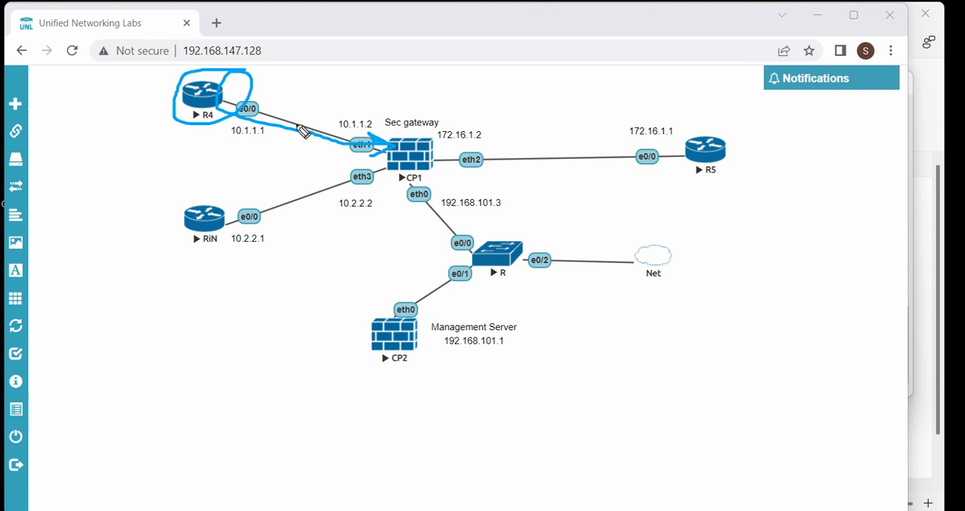
mouse_move(233, 103)
mouse_down()
mouse_move(452, 113)
mouse_move(688, 147)
mouse_up()
mouse_move(225, 196)
mouse_down()
mouse_move(283, 240)
mouse_move(214, 193)
mouse_move(317, 134)
mouse_move(456, 128)
mouse_up()
mouse_move(527, 140)
mouse_down()
mouse_move(566, 153)
mouse_move(535, 176)
mouse_up()
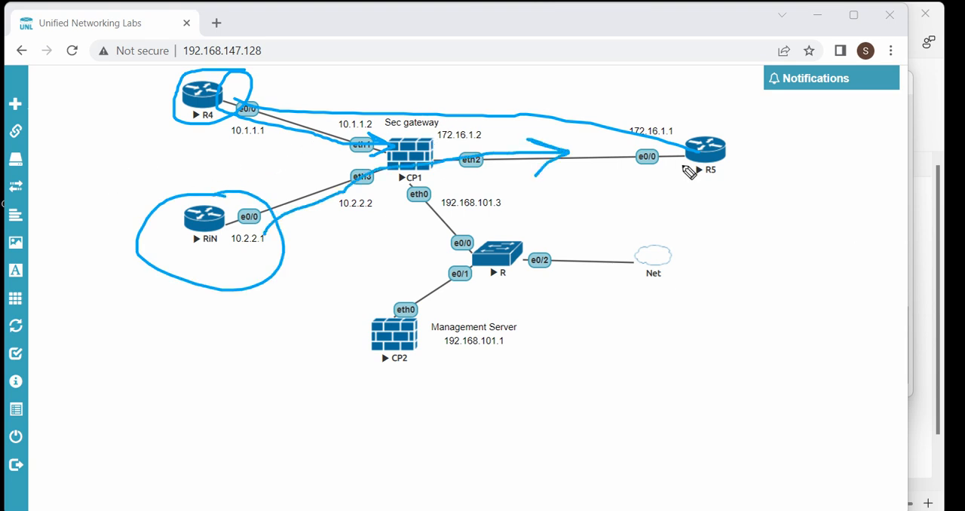
click(947, 276)
click(944, 195)
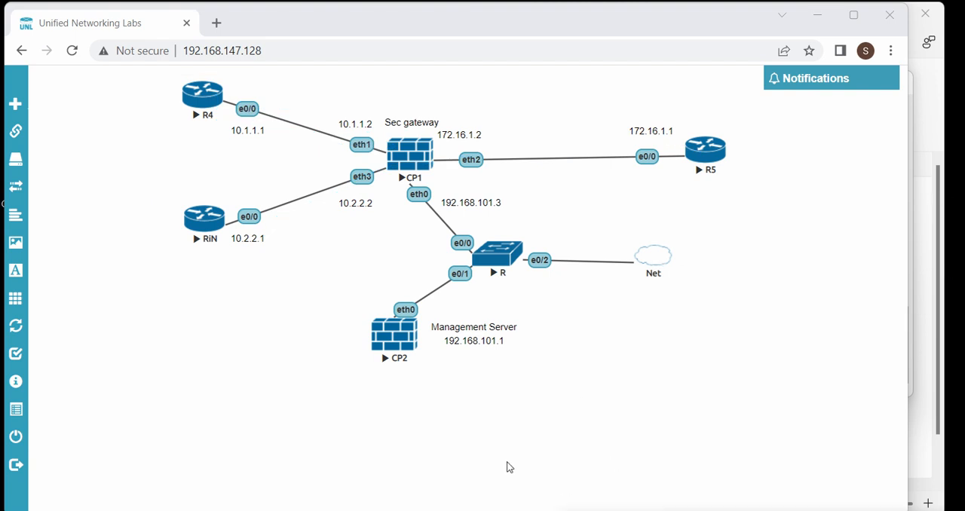
Ping R5 at 172.16.1.1 from R4's console
key(alt+Tab)
click(370, 223)
key(Return)
key(Return)
text(ping)
drag(435, 51, 347, 124)
text(172.16.1.1)
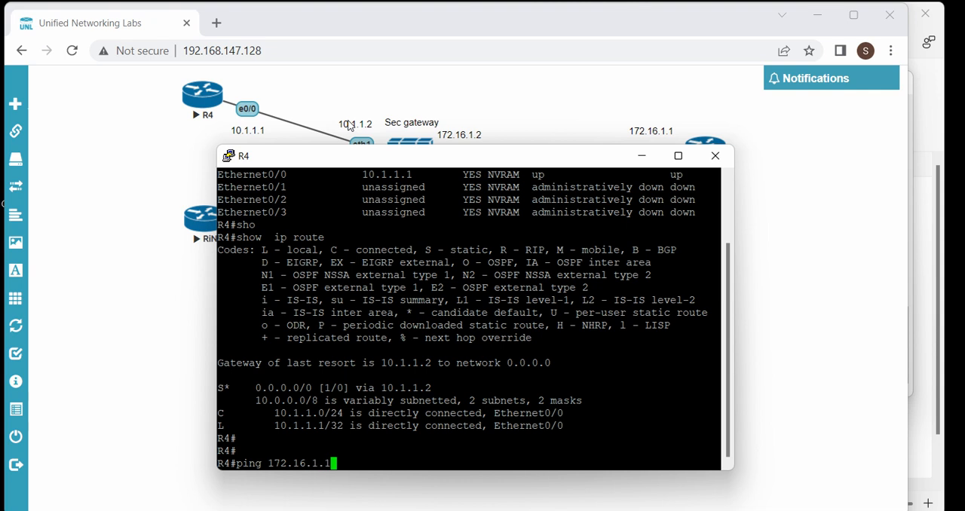
key(Return)
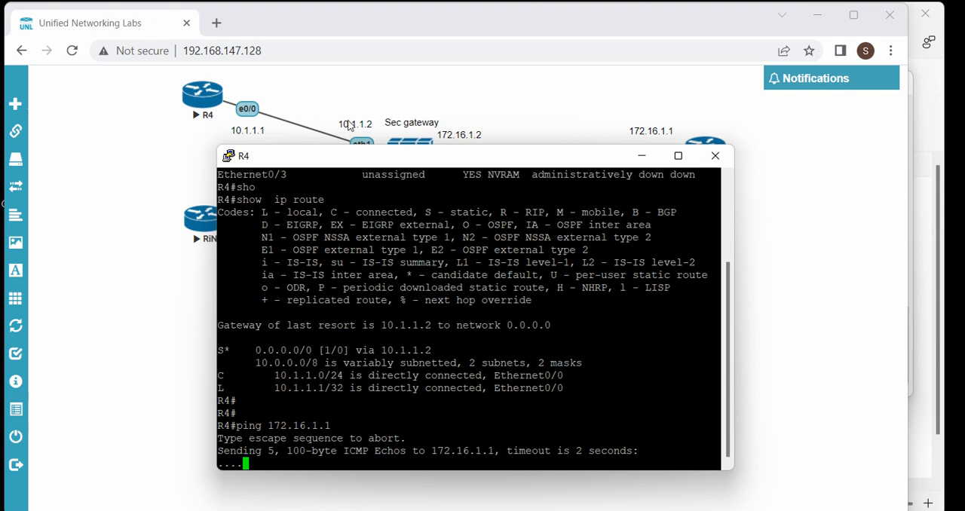
Open a telnet connection from R4 to R5 at 172.16.1.1
text(l)
key(Return)
text(tel)
key(Tab)
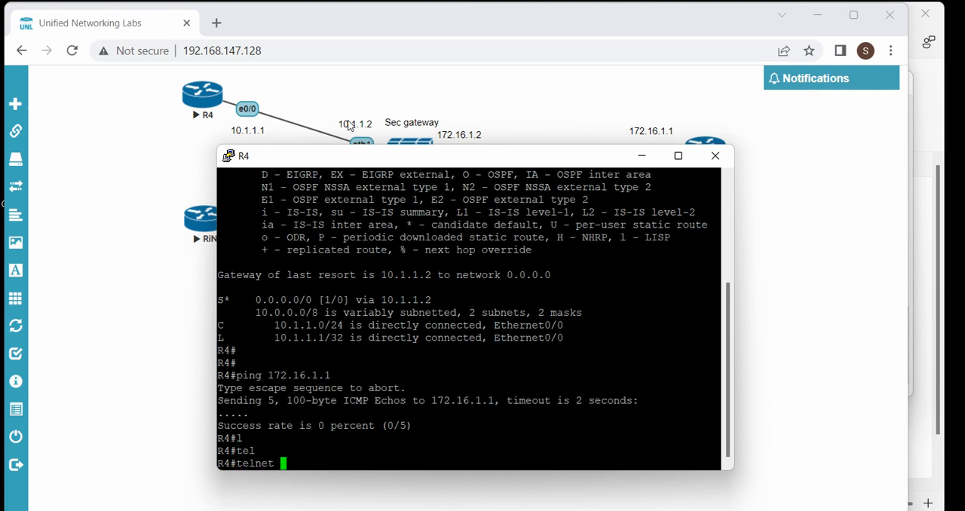
text(172.16.1.1)
key(Return)
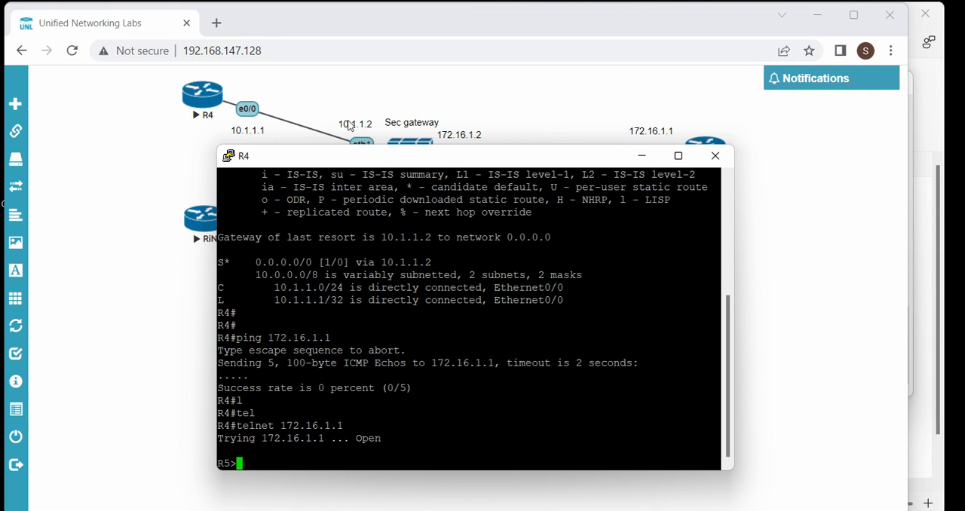
Exit the telnet session to R5 and return from R4's console to the lab topology
text(exi)
key(Return)
key(Return)
key(Return)
key(Return)
key(Return)
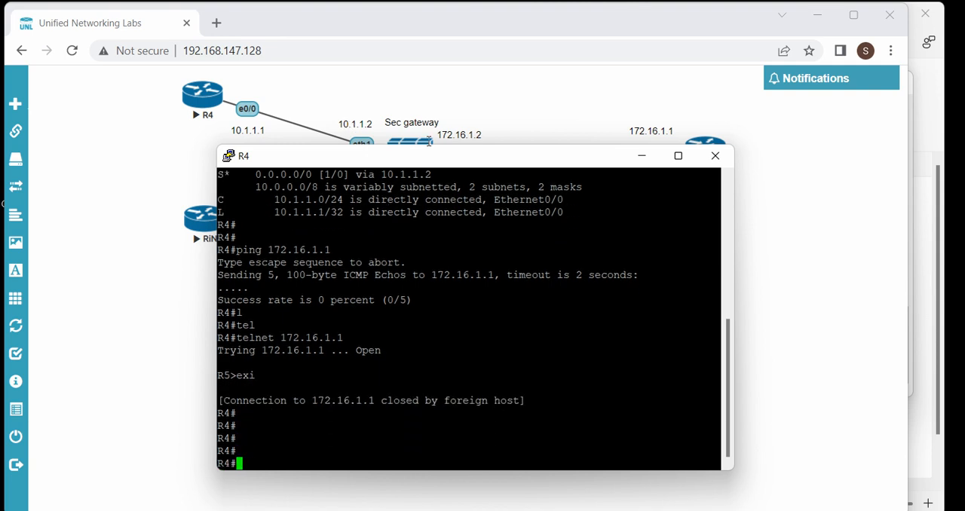
drag(240, 149, 315, 148)
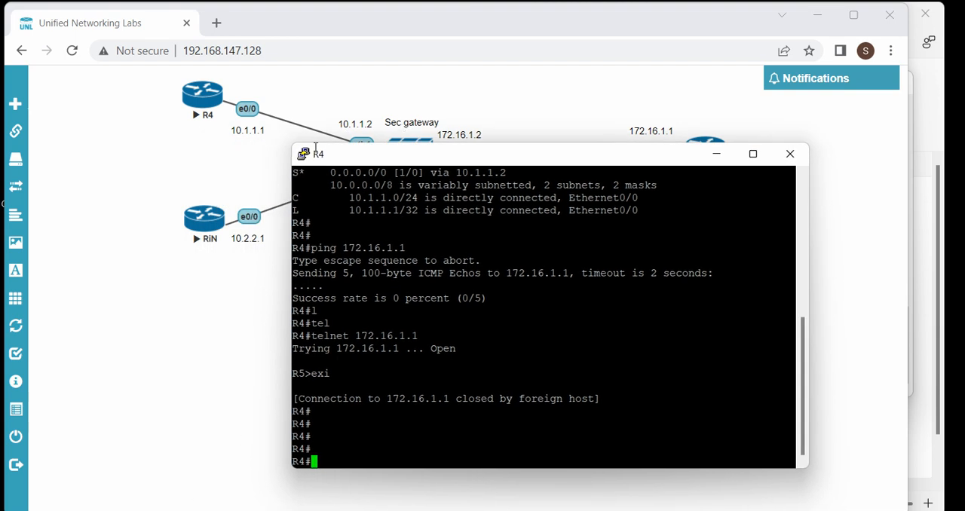
click(565, 126)
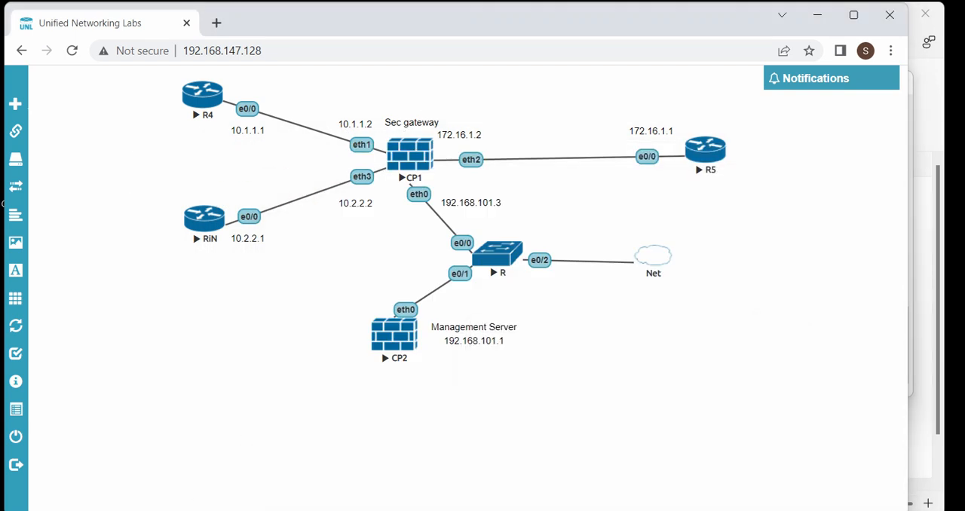
Bring up RiN's console, exit configuration mode and ping R5 at 172.16.1.1
click(615, 457)
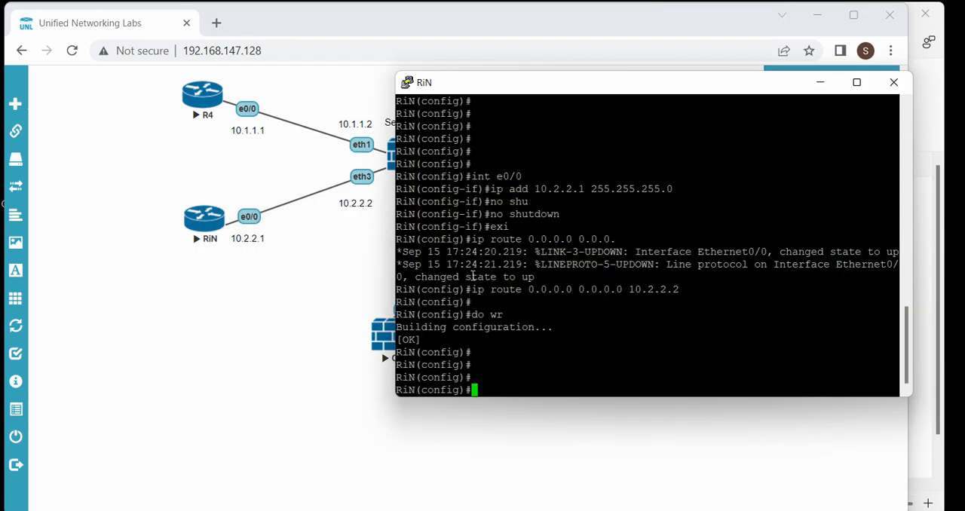
text(exi)
key(Return)
key(Return)
key(Return)
text(ping )
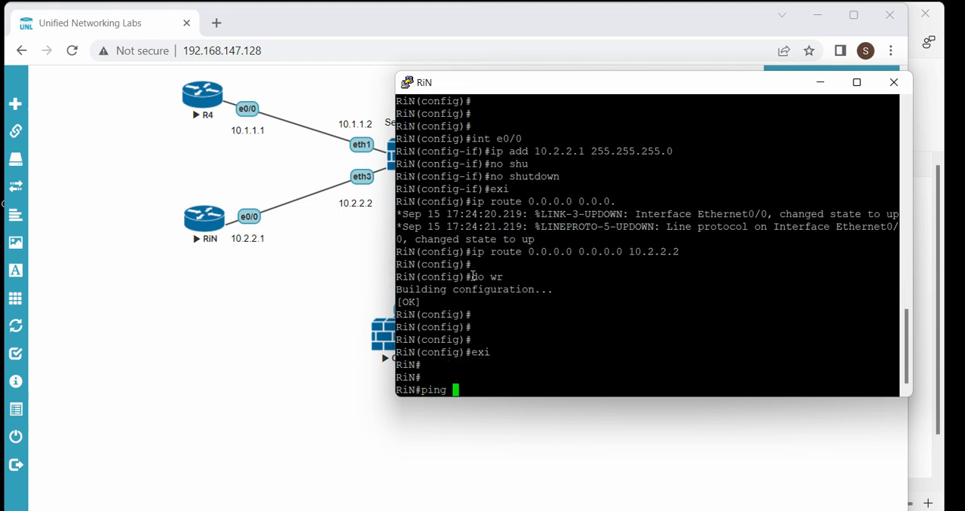
text(172.16.1.)
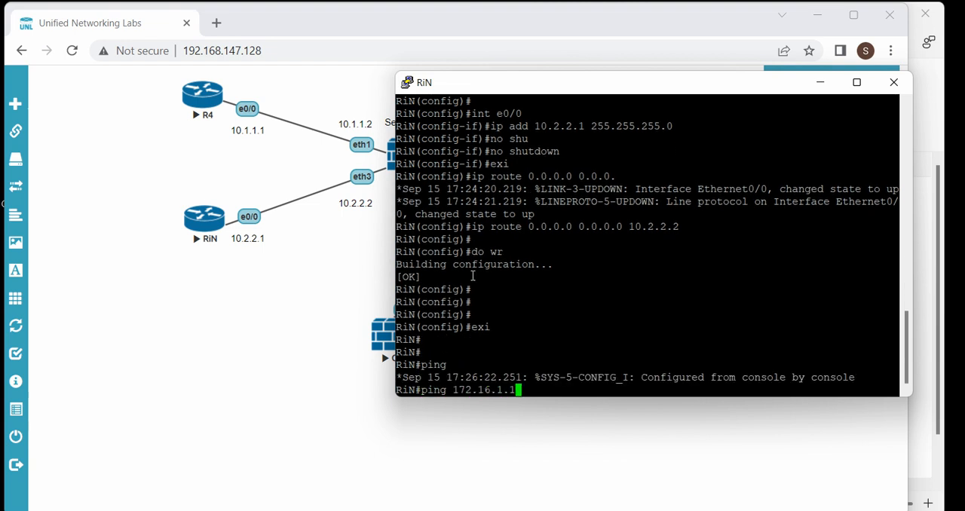
text(1)
key(Return)
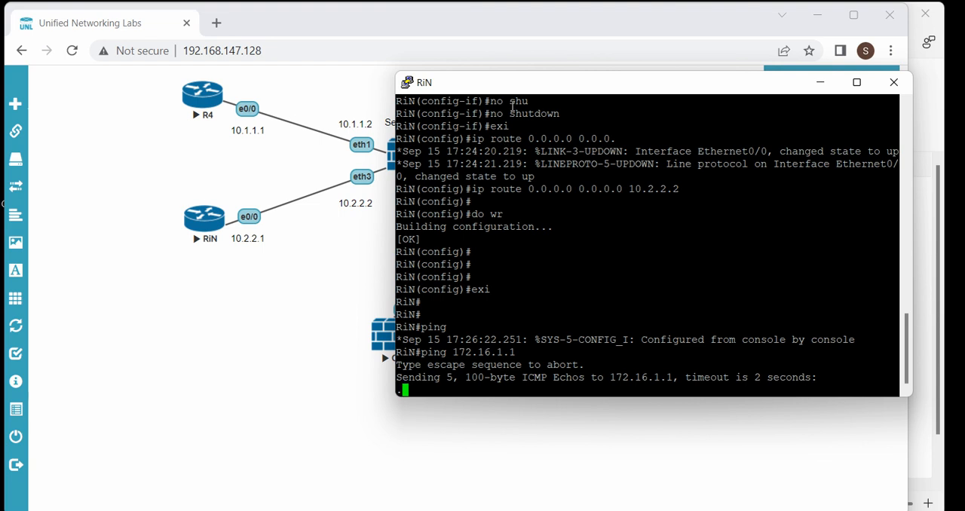
Repeat the ping to 172.16.1.1 from RiN
drag(512, 77, 473, 78)
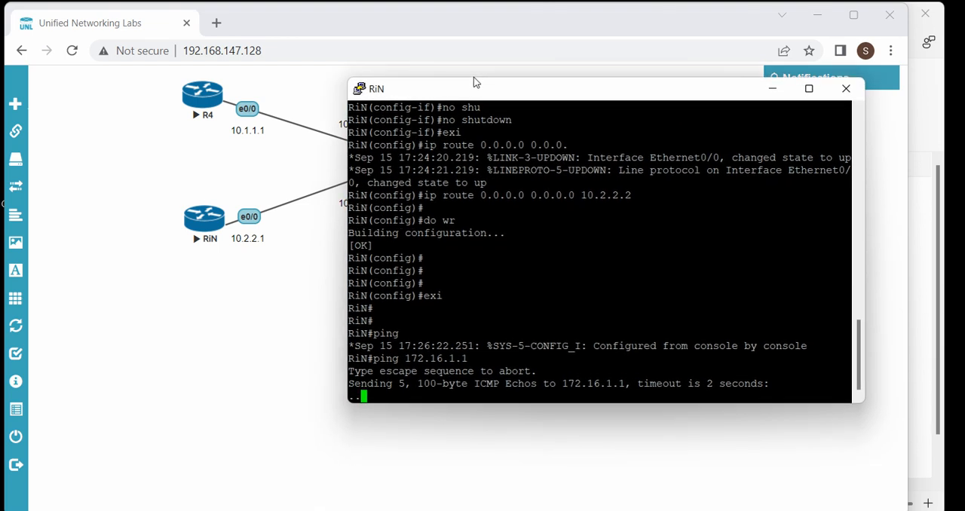
key(Up)
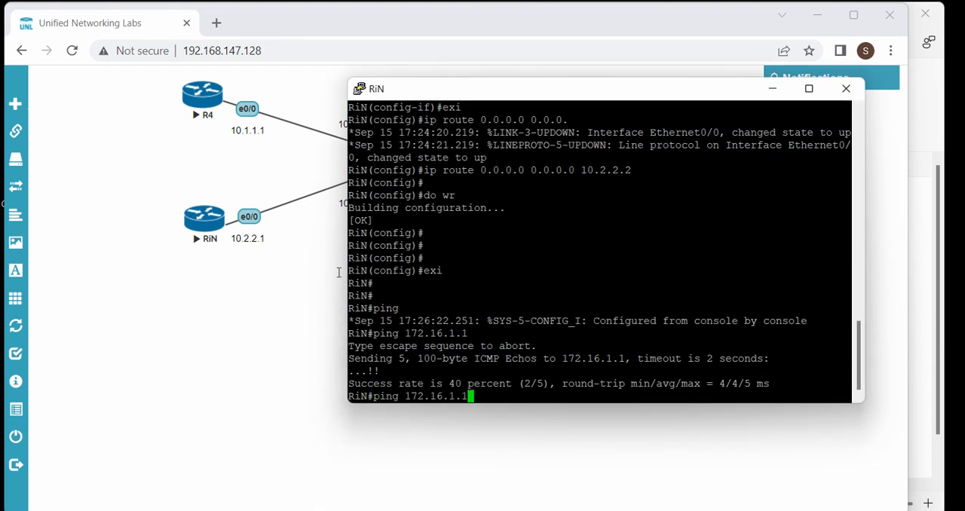
key(Return)
Try to open a telnet connection from RiN to R5 at 172.16.1.1
text(sho)
key(Tab)
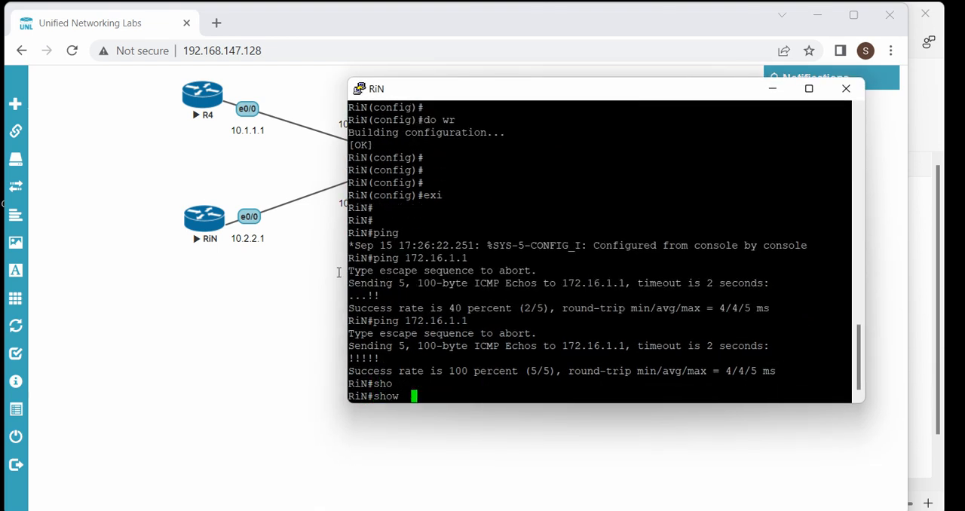
key(BackSpace)
key(BackSpace)
key(BackSpace)
key(BackSpace)
key(BackSpace)
text(tel)
key(Tab)
text(172)
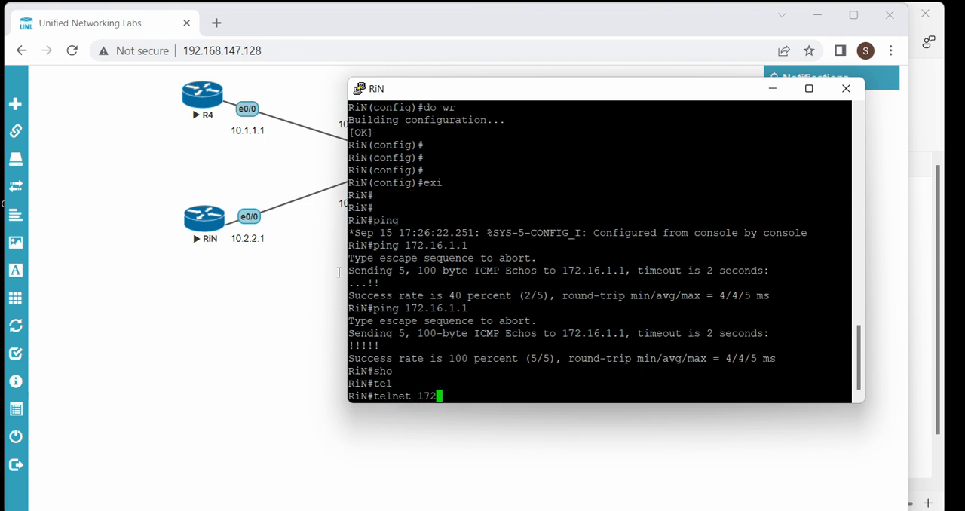
text(.16.1.1)
key(Return)
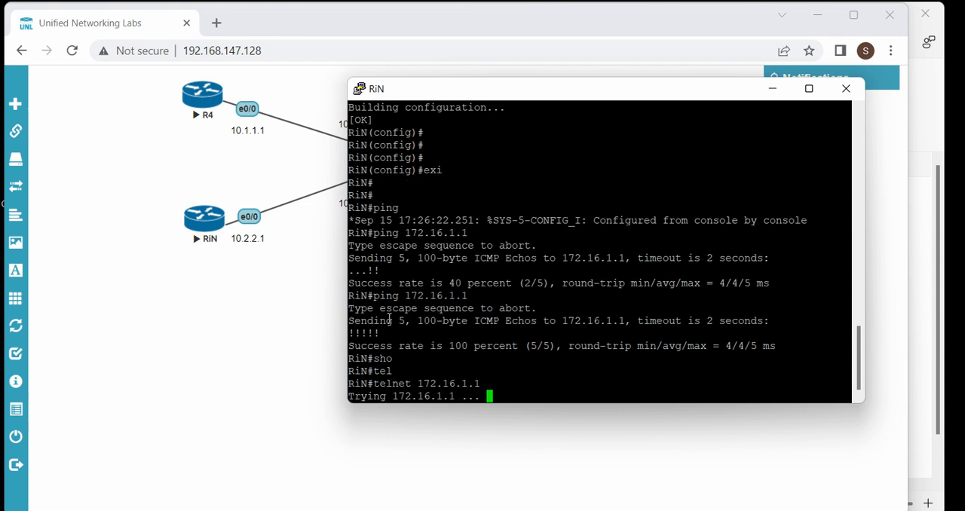
Switch to SmartConsole and review the services, actions, tracking and install targets of the Standard policy's access rules
key(alt+Tab)
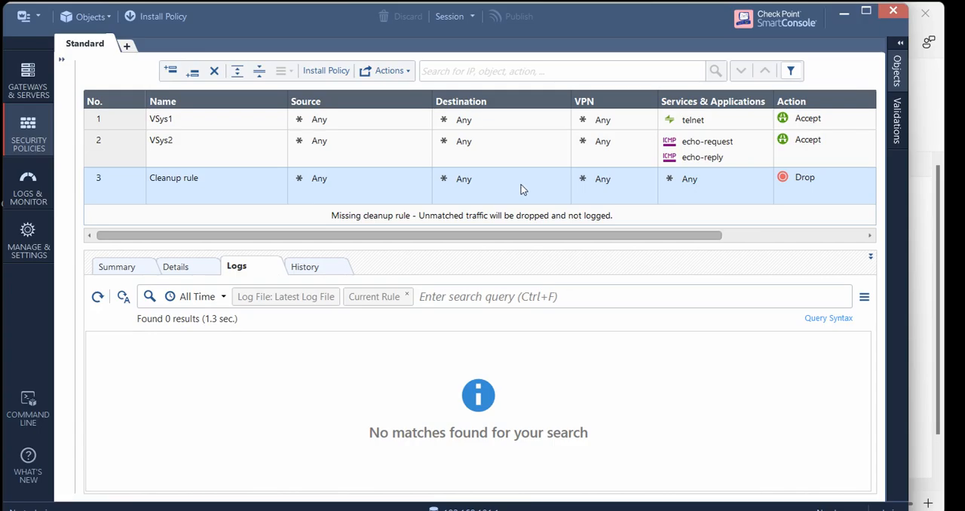
scroll(410, 192, right, 5)
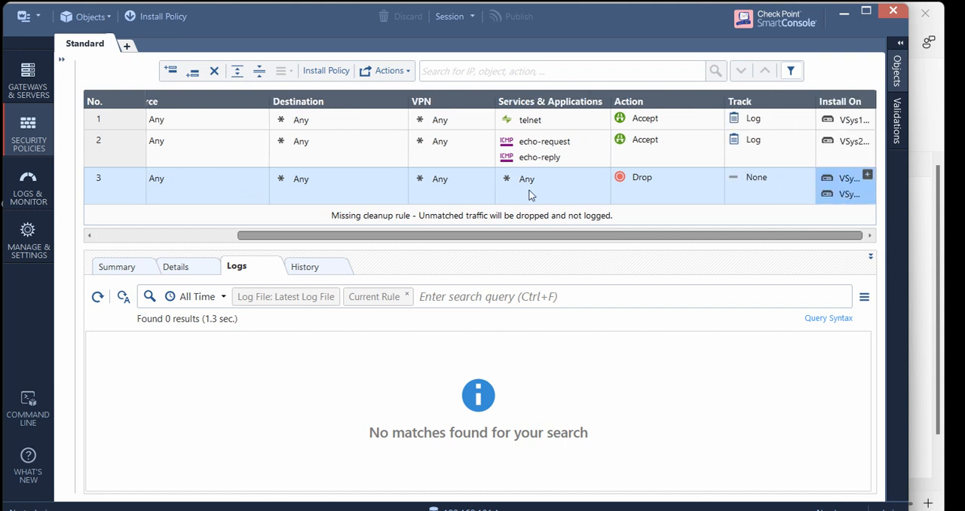
scroll(482, 187, left, 5)
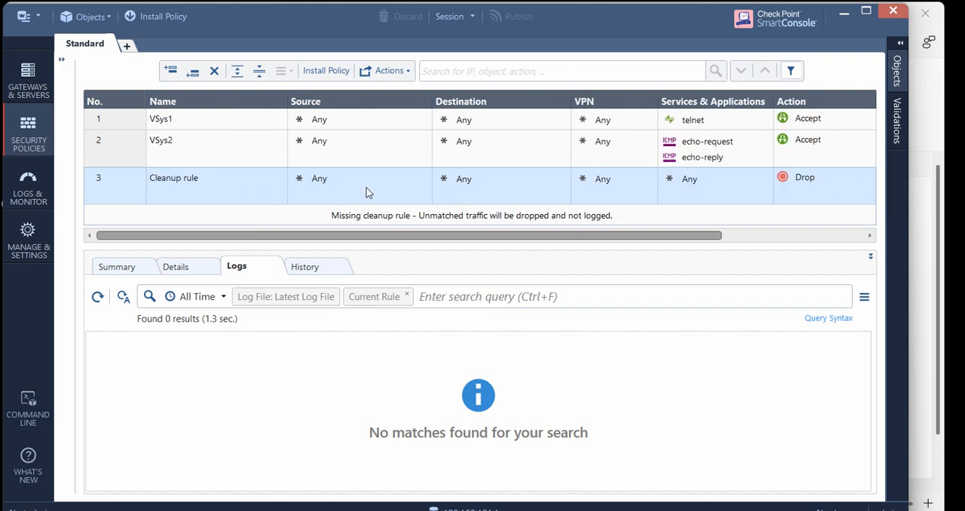
Open the telnet log entry of the VSys1 rule, examine its origin, traffic details and matched rules, and close it
click(202, 112)
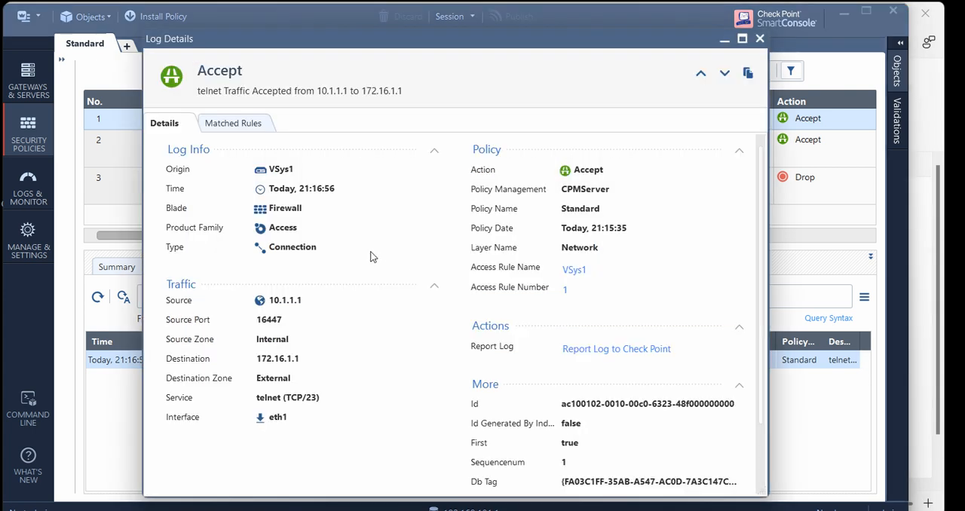
drag(291, 169, 250, 181)
click(206, 119)
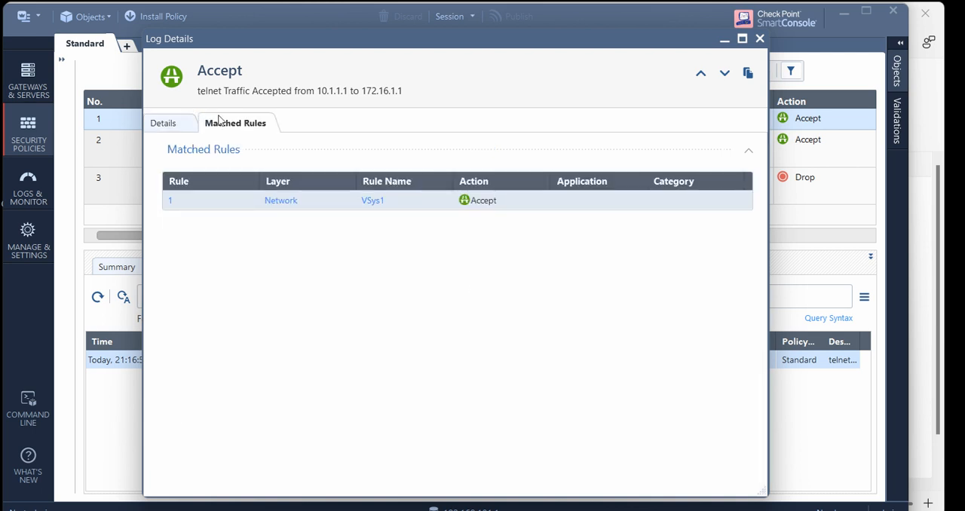
click(158, 120)
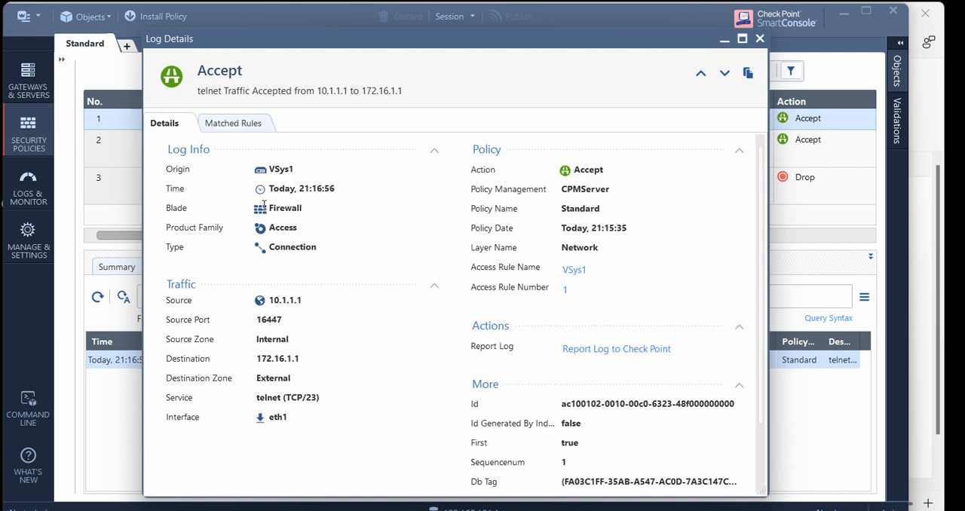
scroll(278, 245, down, 2)
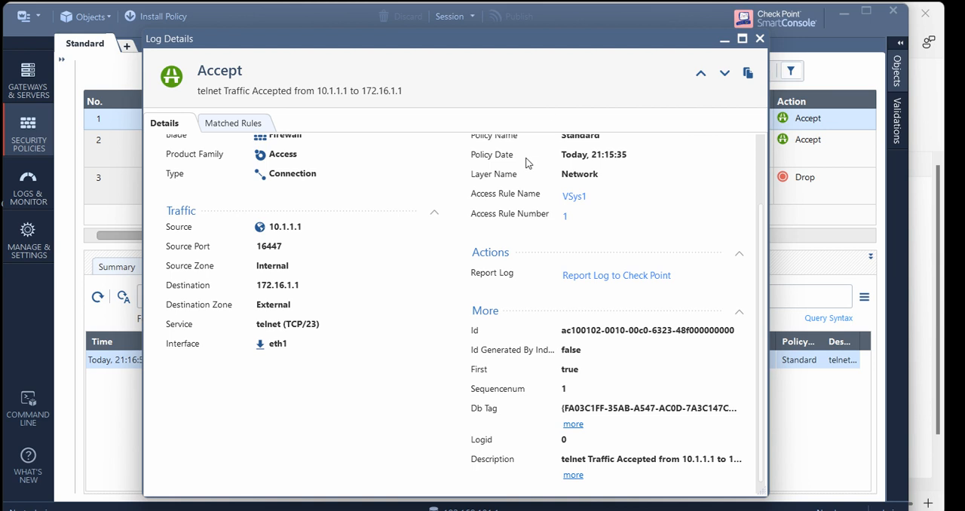
scroll(493, 216, up, 2)
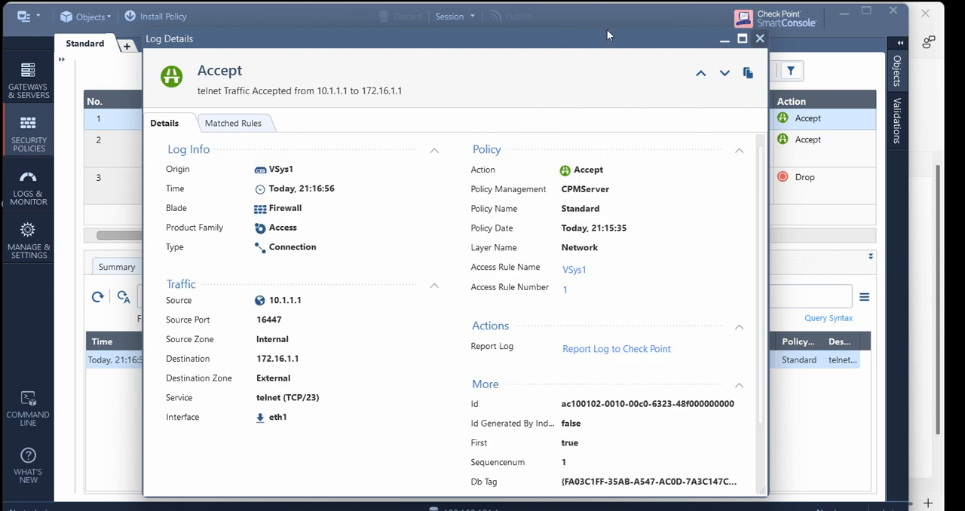
click(759, 38)
Open the latest echo-request log entry of the VSys2 rule, check its origin and close it
click(305, 147)
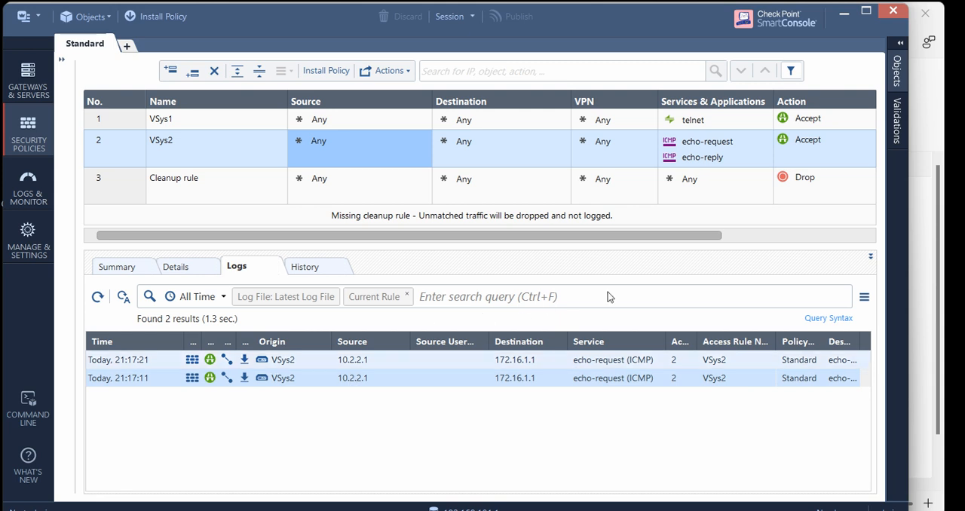
double_click(572, 359)
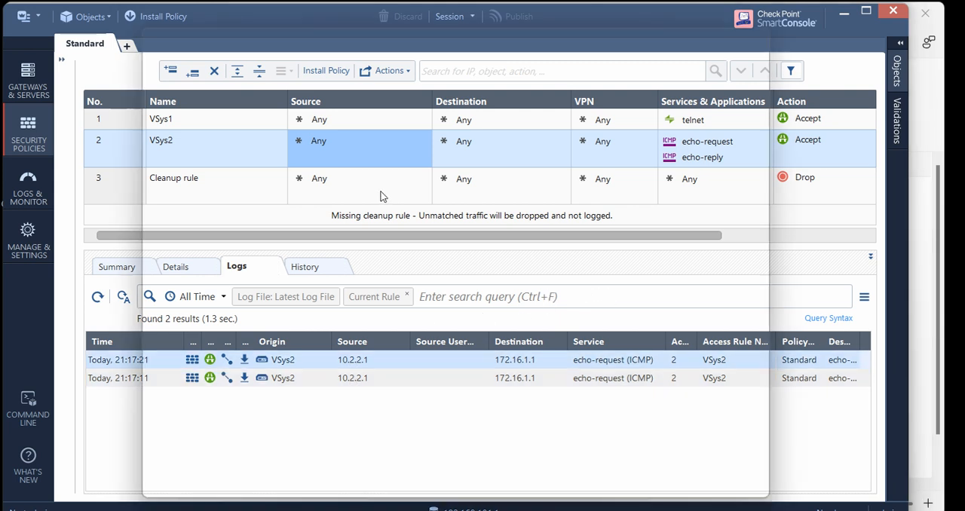
drag(295, 170, 261, 169)
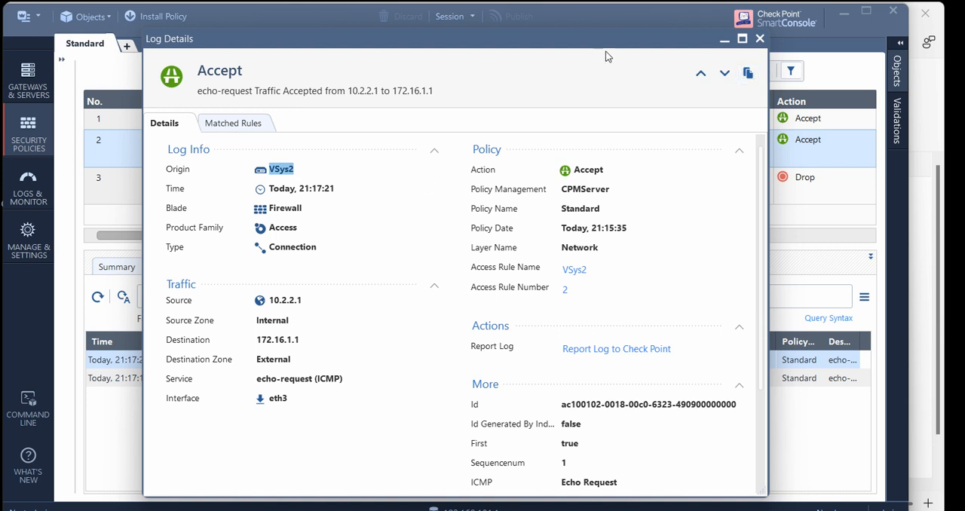
click(759, 39)
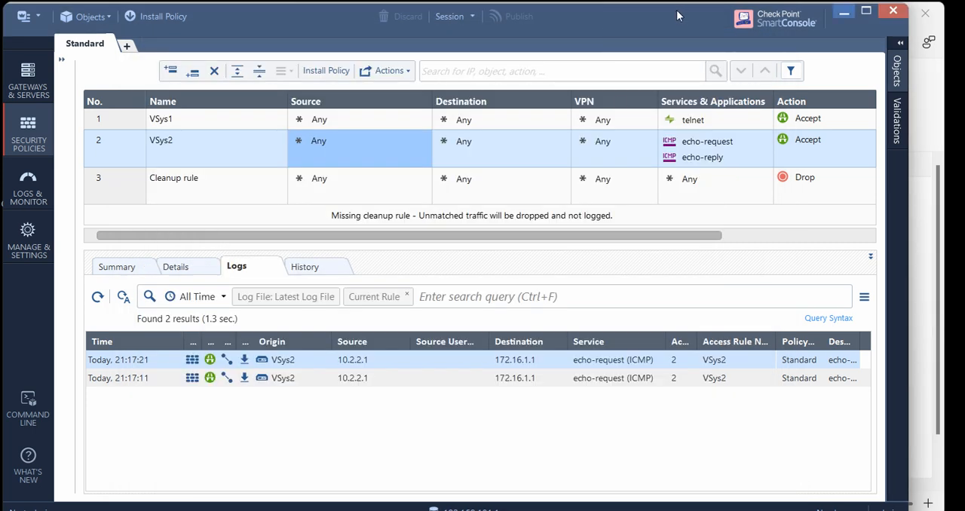
Switch back to the lab topology, open CP1's console and log in as admin with the account password
click(843, 12)
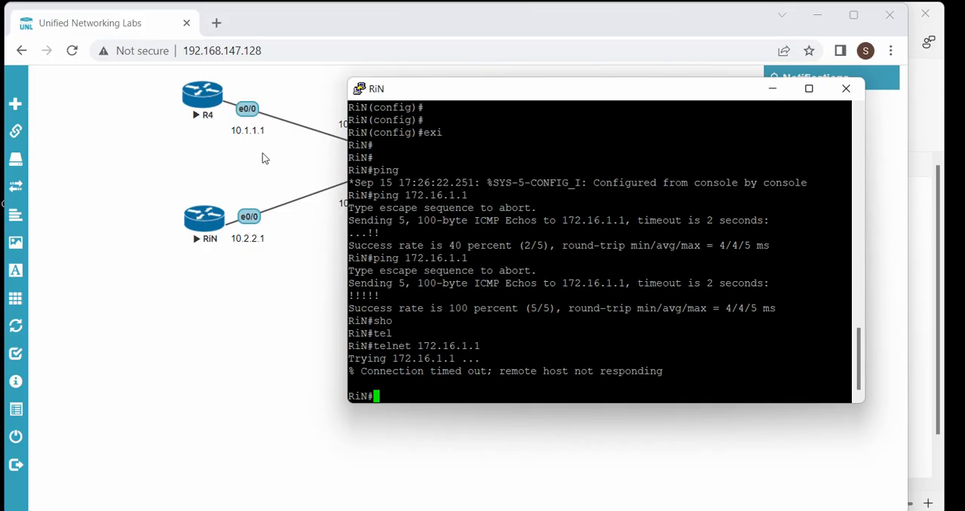
click(251, 235)
click(410, 155)
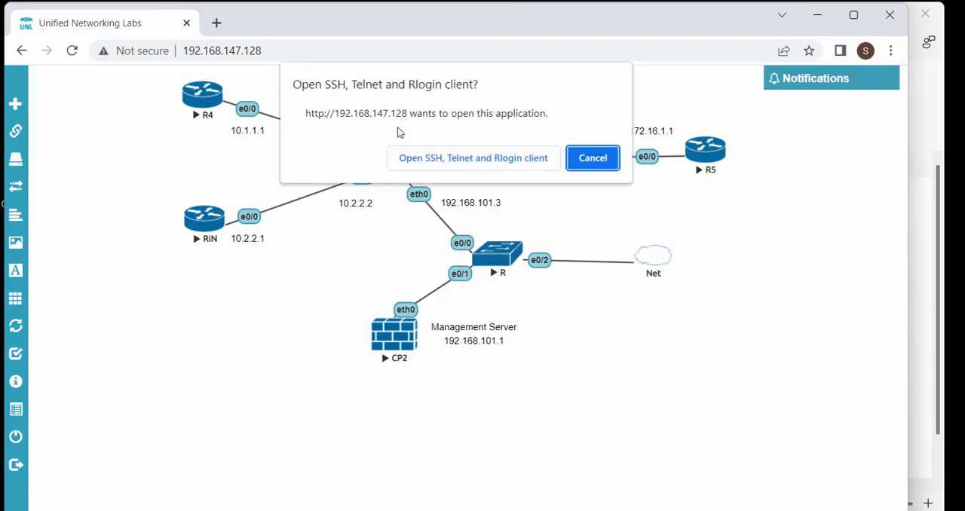
click(469, 157)
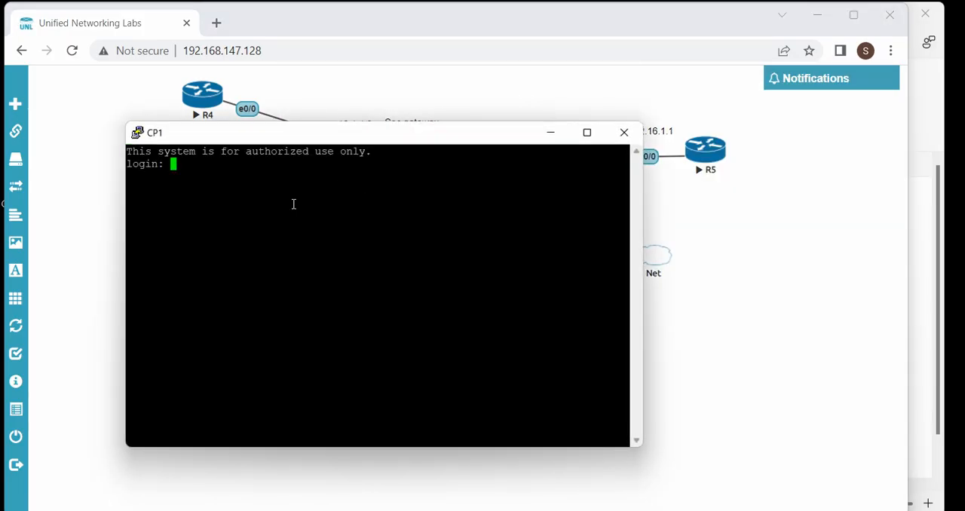
text(admin)
key(Return)
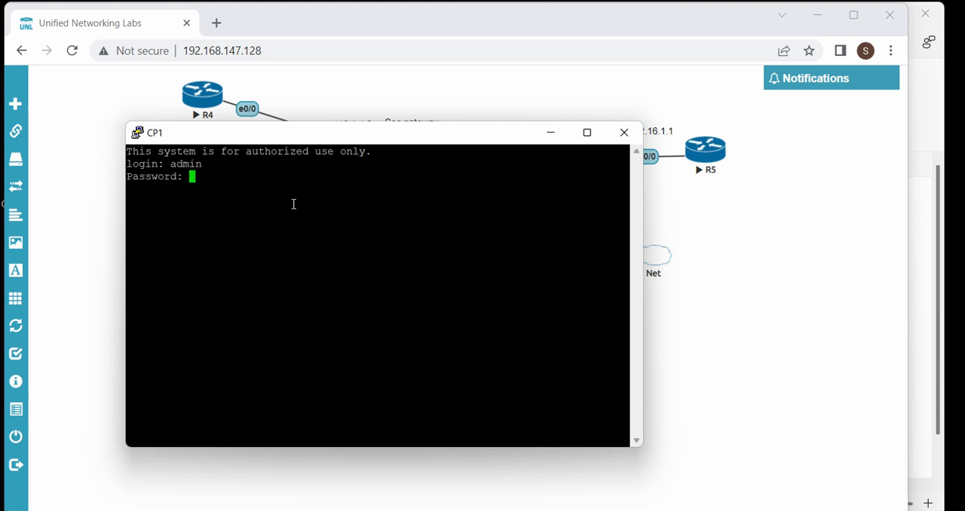
key(Return)
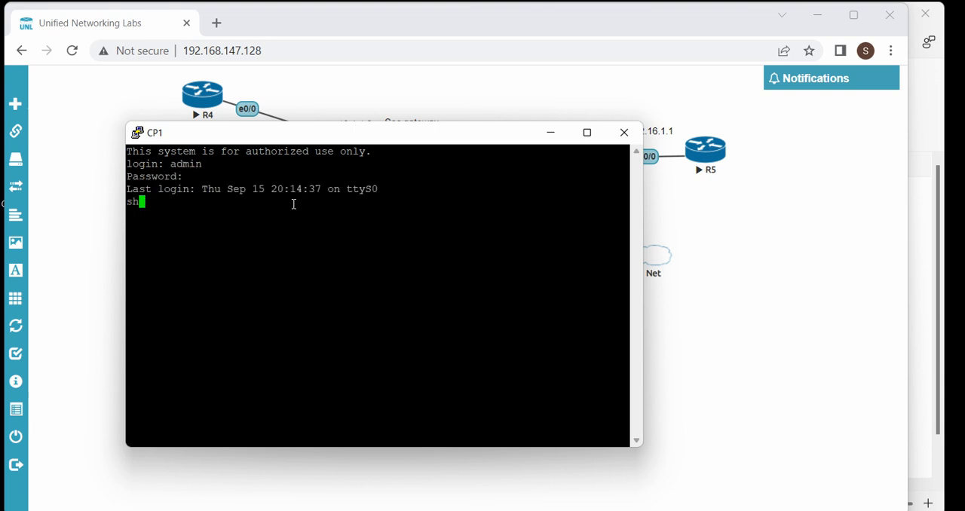
Run show vsx on the VSX gateway console to check the VSX status
text(show vs)
key(Tab)
text(vsx)
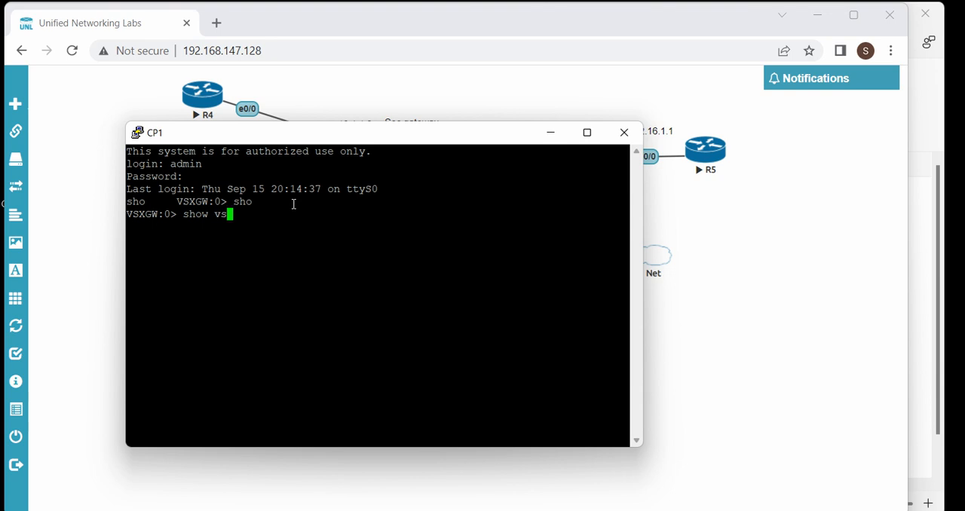
key(Tab)
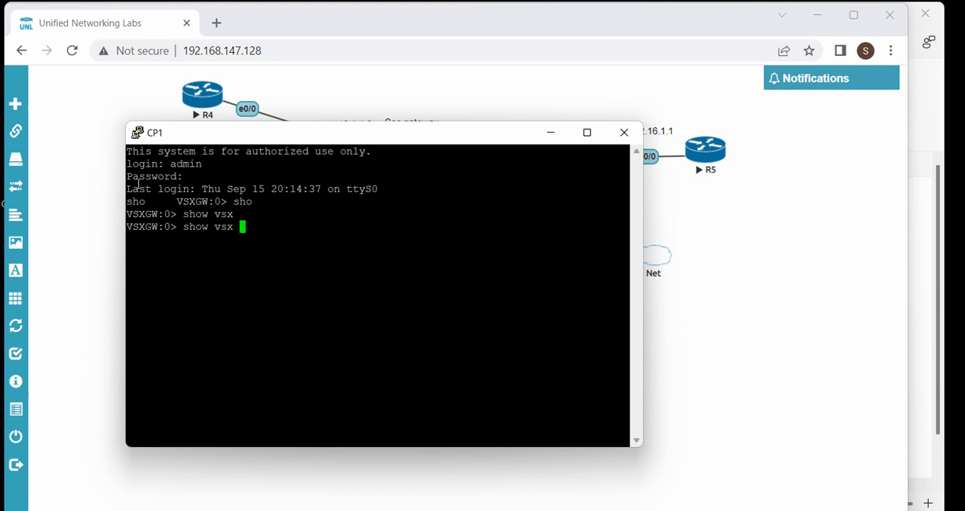
drag(169, 227, 159, 227)
click(172, 228)
drag(174, 227, 166, 227)
click(205, 184)
key(Return)
key(Return)
key(Return)
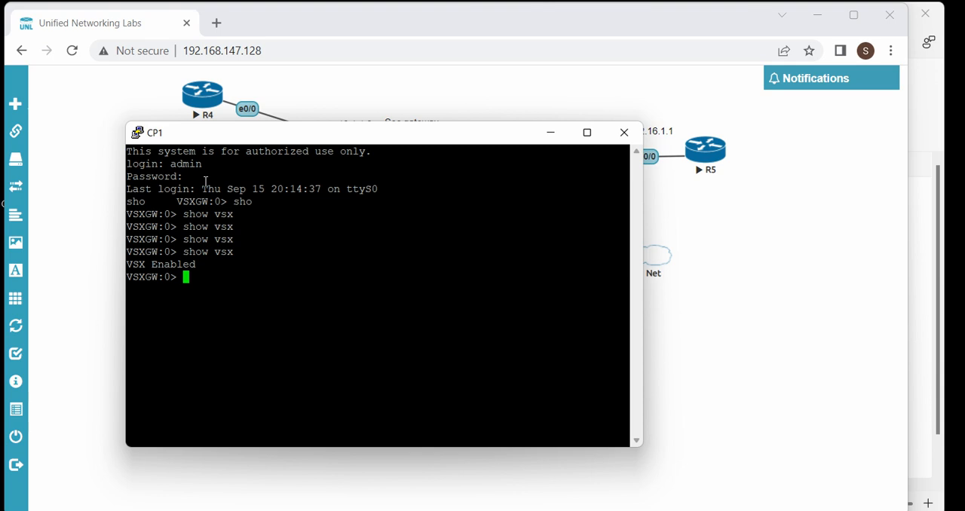
Try to display the VSX details with the commands show vsx systems and show vsx config
key(Up)
text(systems)
key(Return)
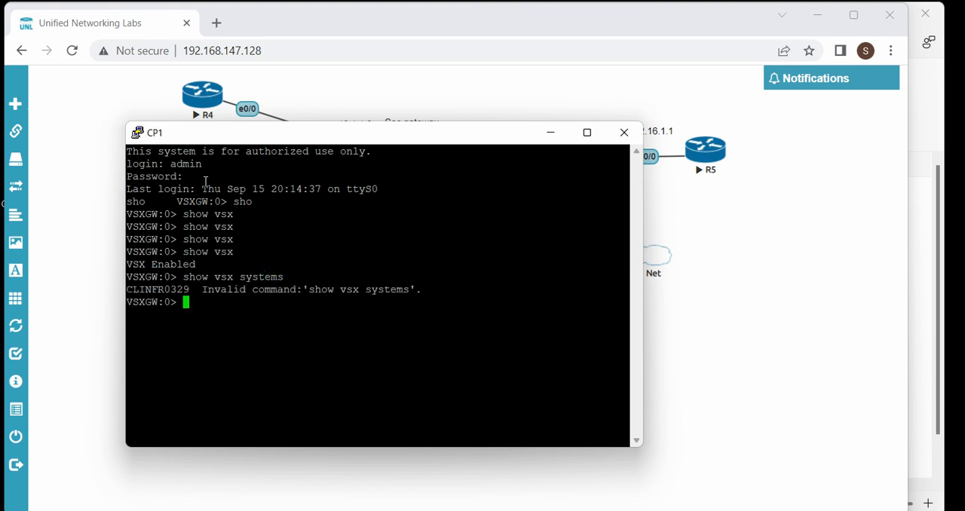
key(Up)
key(BackSpace)
key(BackSpace)
key(BackSpace)
key(BackSpace)
key(BackSpace)
key(BackSpace)
key(BackSpace)
text(conf)
key(BackSpace)
key(BackSpace)
text(nfig)
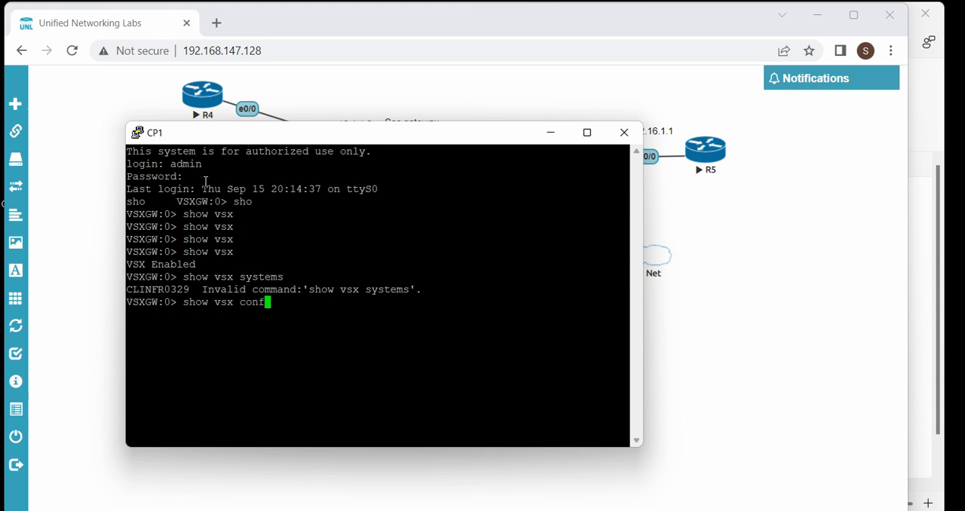
key(Return)
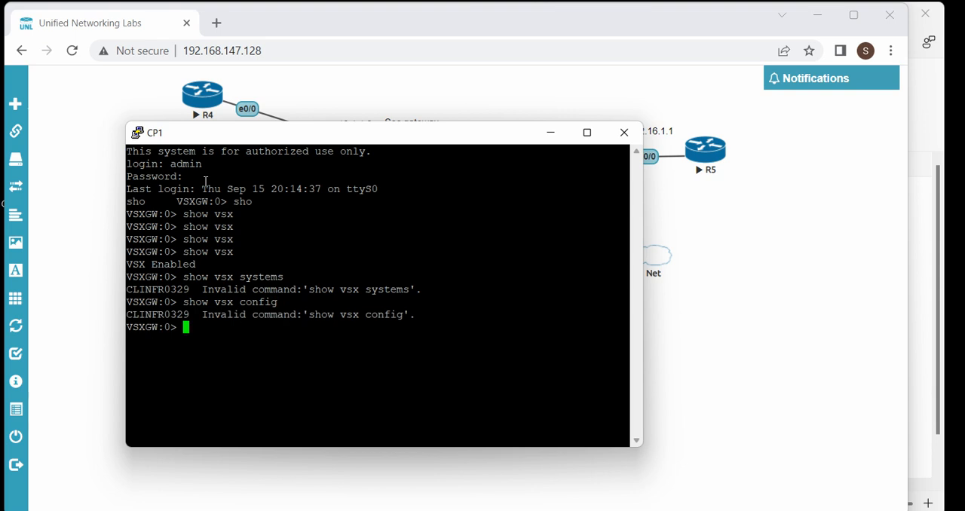
Try to display a single VSX entry with the command show vsx 1
key(Up)
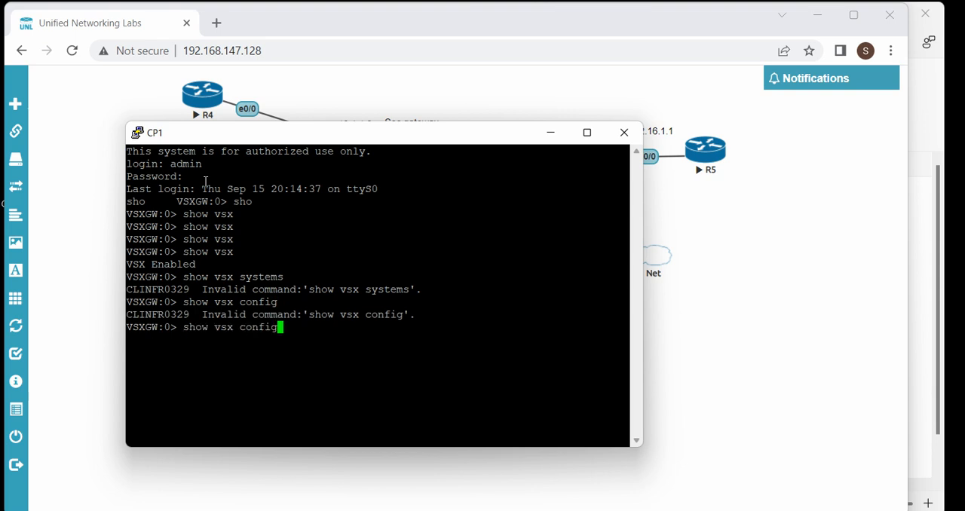
key(BackSpace)
key(BackSpace)
key(BackSpace)
key(BackSpace)
key(BackSpace)
key(BackSpace)
text(1)
key(Return)
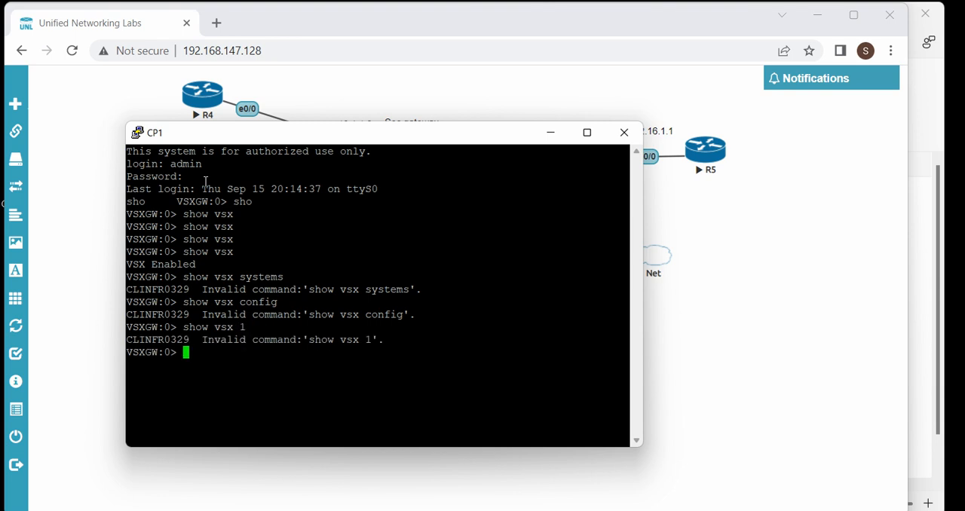
Reduce the show vsx command to show v and list the available completions
key(Up)
key(BackSpace)
key(Return)
key(Up)
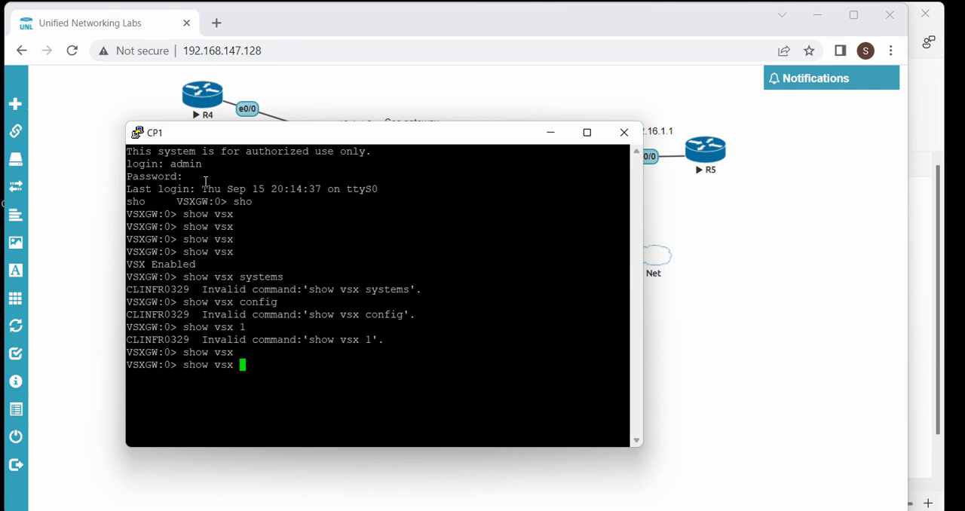
key(Return)
key(Up)
key(Return)
key(Up)
key(BackSpace)
key(Return)
key(Up)
key(BackSpace)
key(Tab)
key(BackSpace)
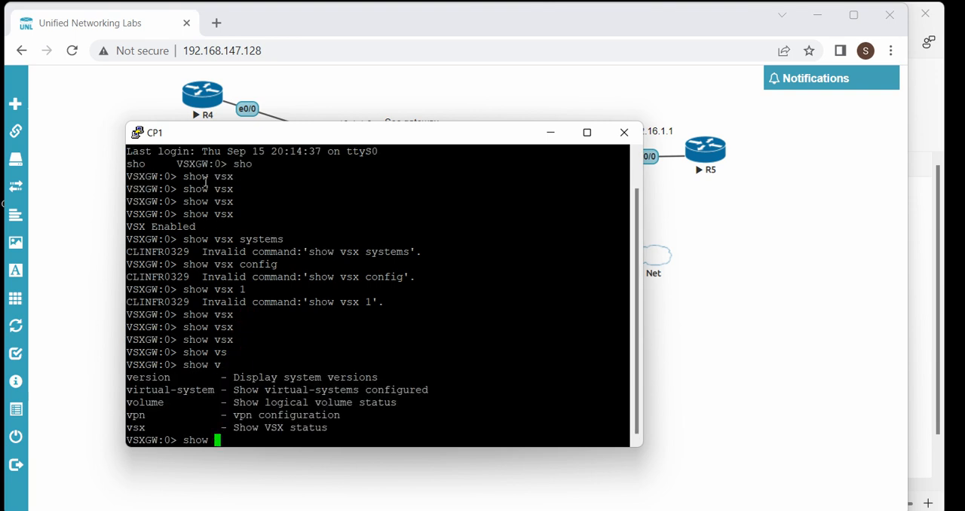
Look for subcommands of show vsx, including ones starting with sys, and run plain show vsx again
text(vsx)
key(Return)
key(Up)
text(sys)
key(Tab)
key(BackSpace)
key(BackSpace)
key(BackSpace)
key(Tab)
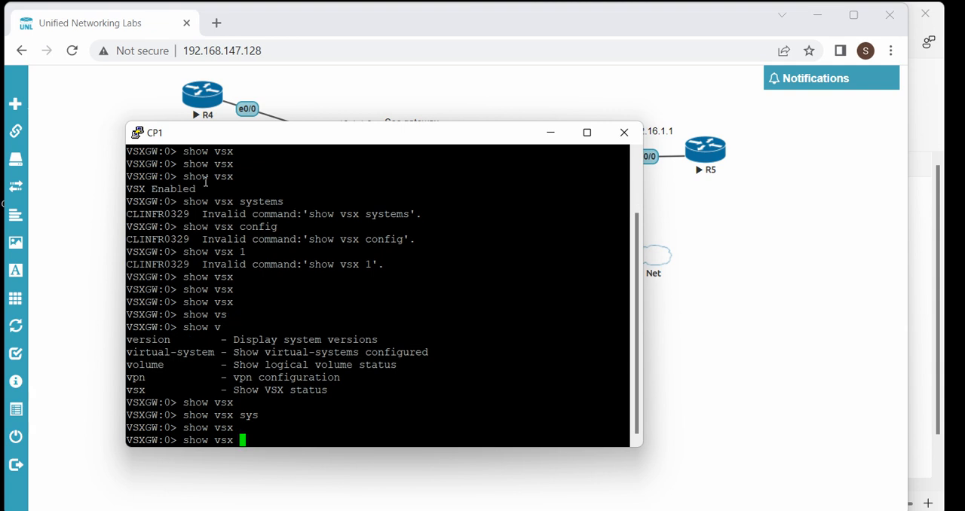
key(Tab)
key(Tab)
key(Tab)
key(Return)
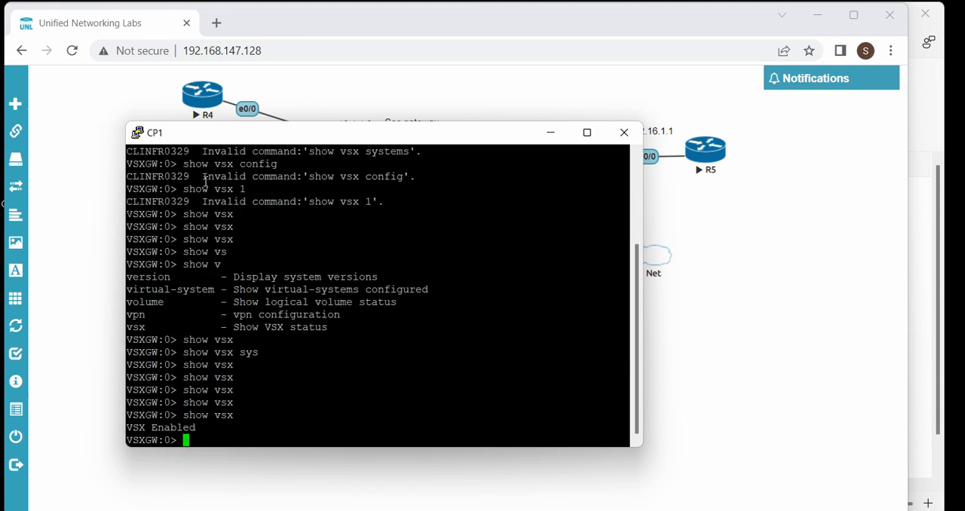
key(Return)
key(Return)
key(Return)
List the set command options that begin with v
text(set)
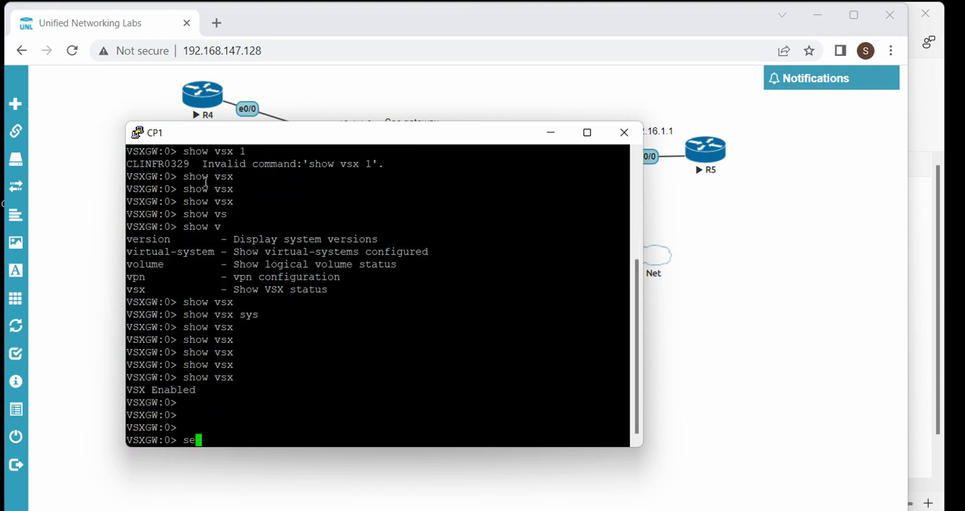
key(Tab)
text(v)
key(Tab)
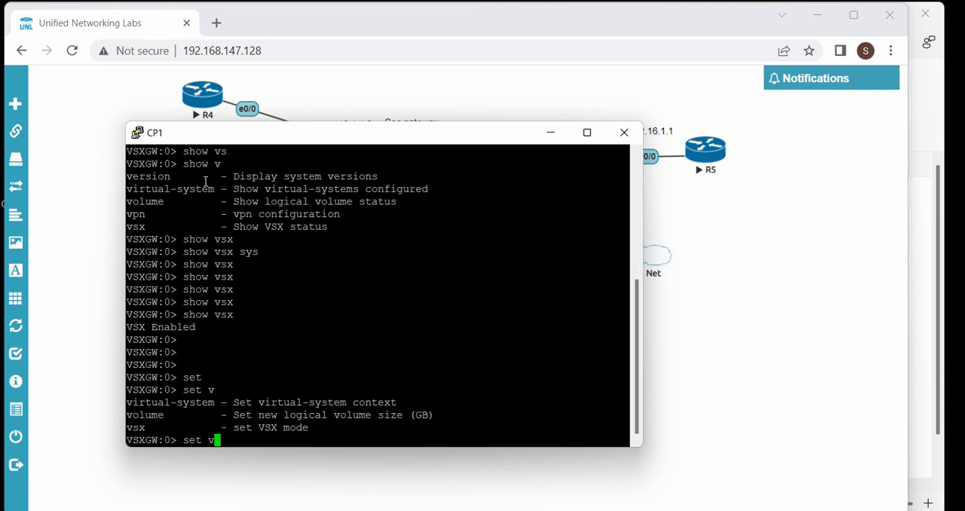
Try to switch the virtual system context with the commands set vsx 1 and set vsx 2
text(sx)
key(Tab)
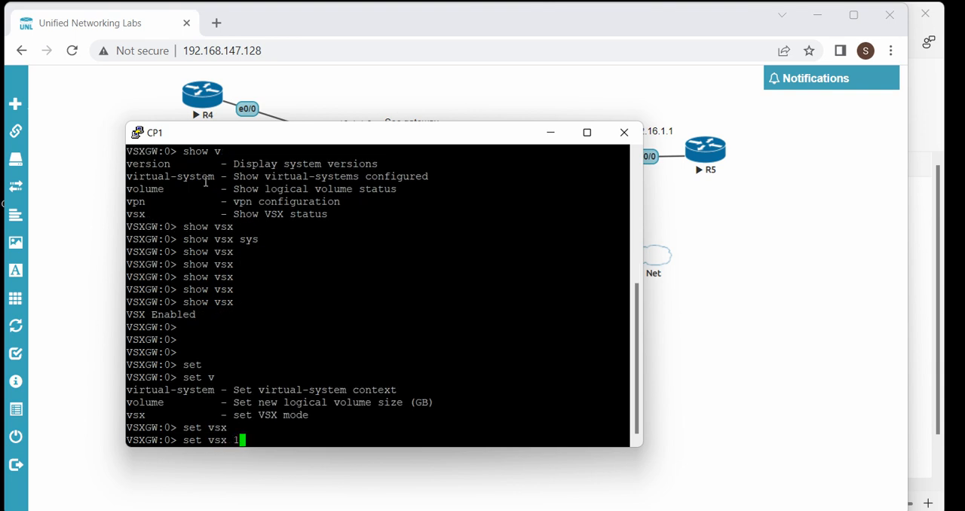
text(1)
key(Return)
key(Up)
key(BackSpace)
text(2)
key(Return)
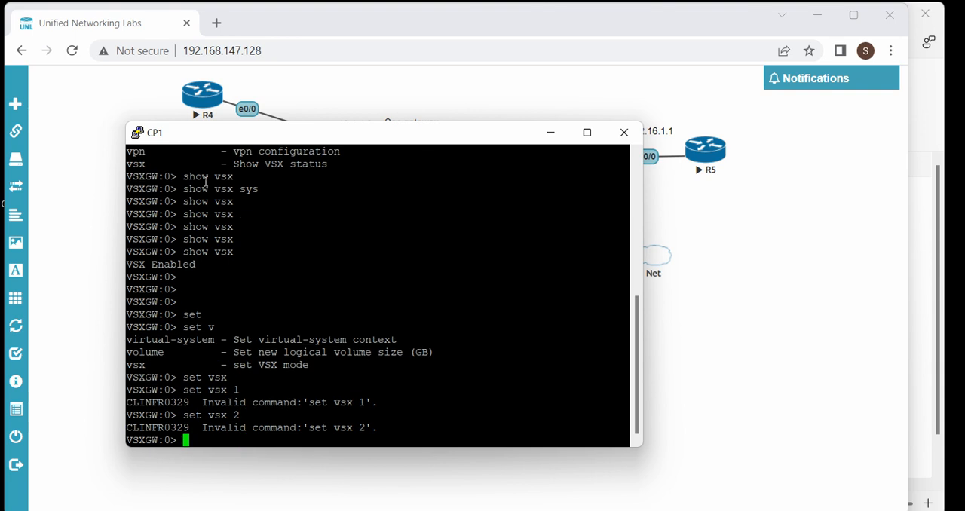
key(Return)
key(Return)
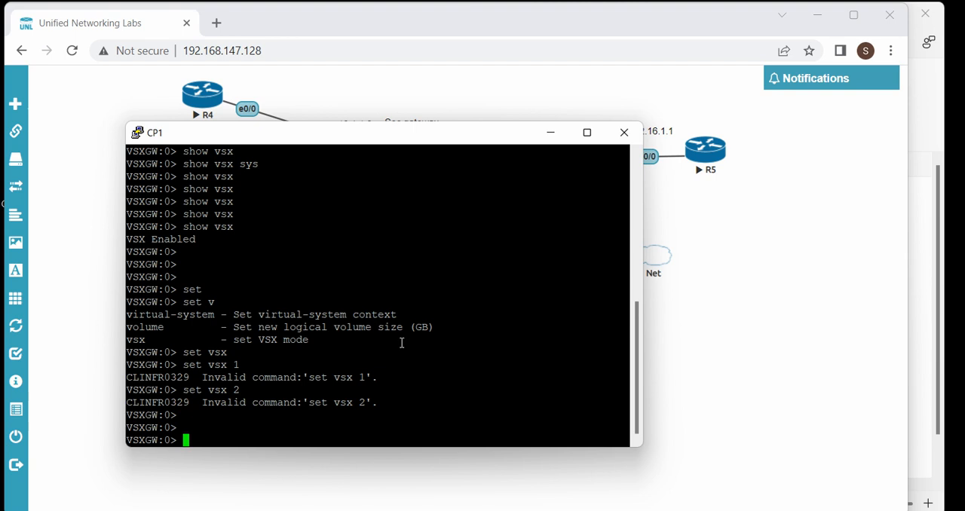
Switch to SmartConsole, open the VSys1 gateway object, examine its topology and proxy settings, and close it
click(482, 510)
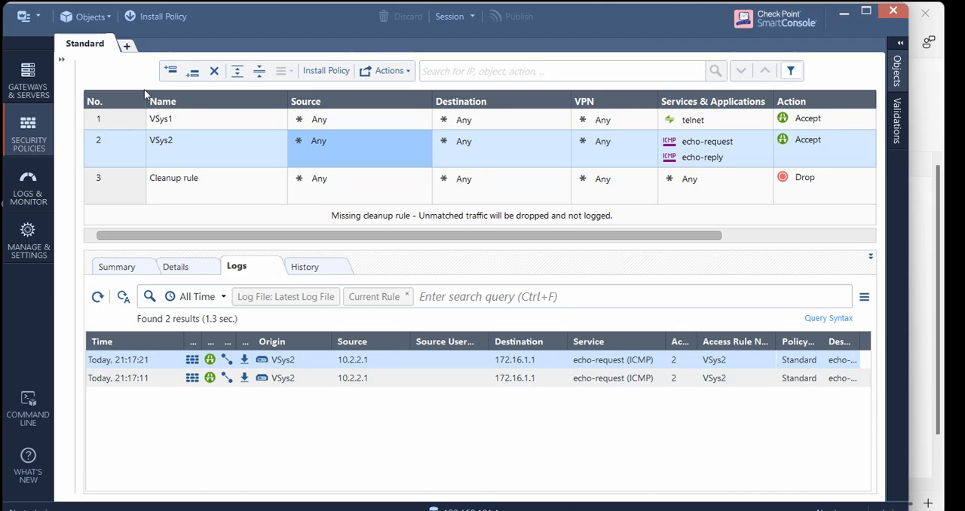
click(28, 79)
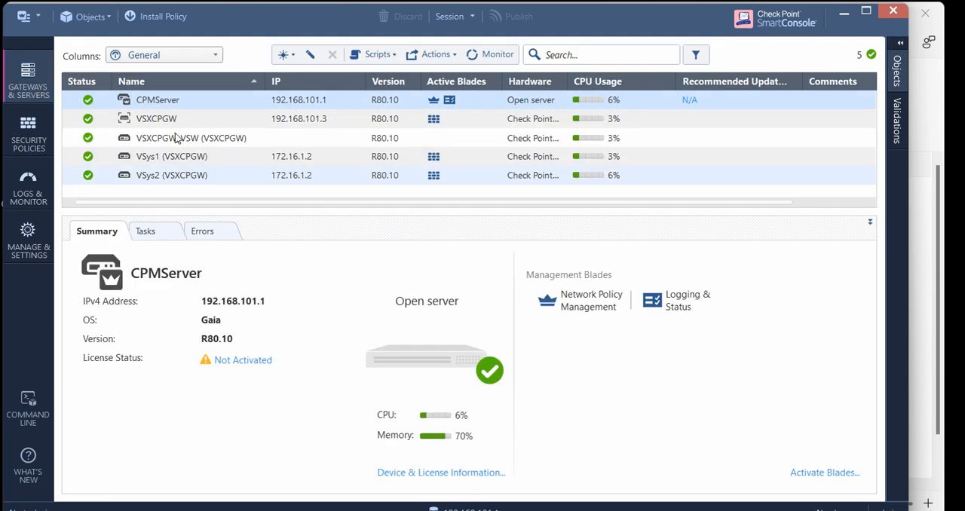
double_click(137, 128)
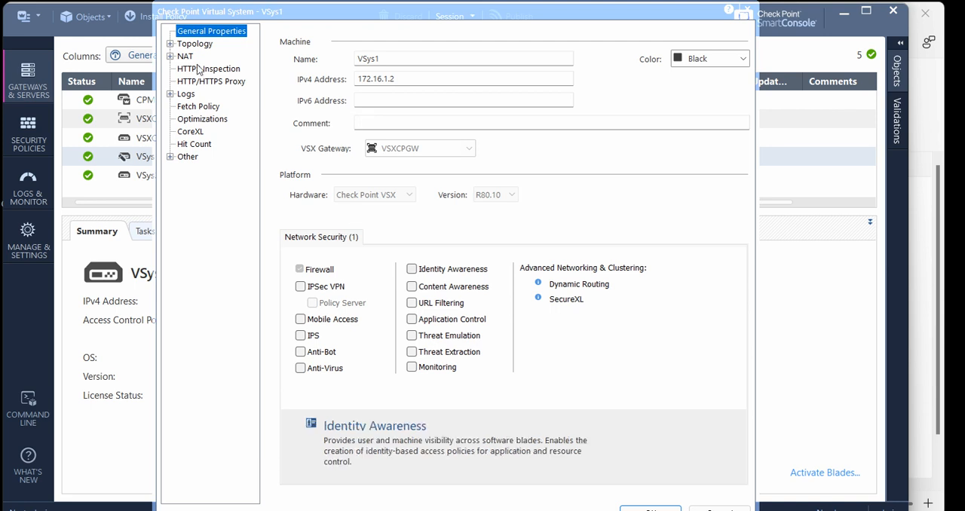
click(183, 43)
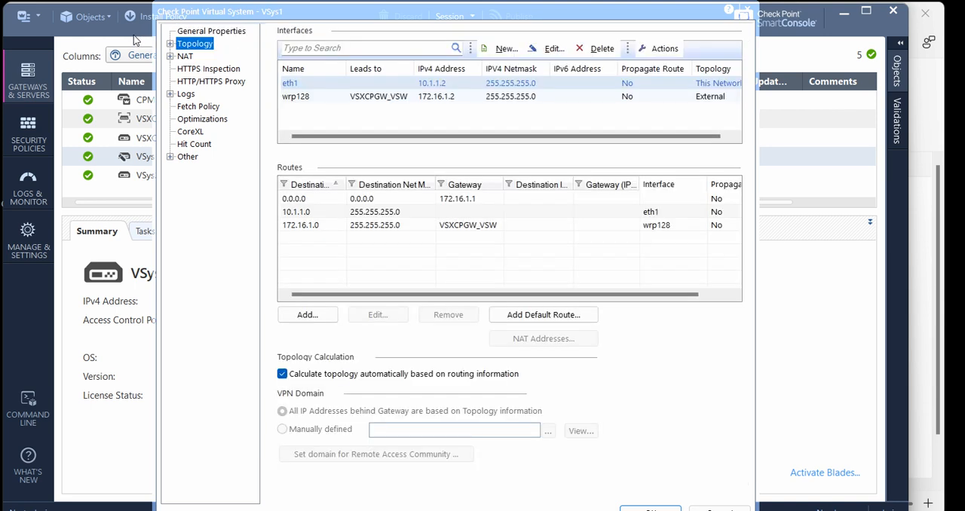
click(170, 43)
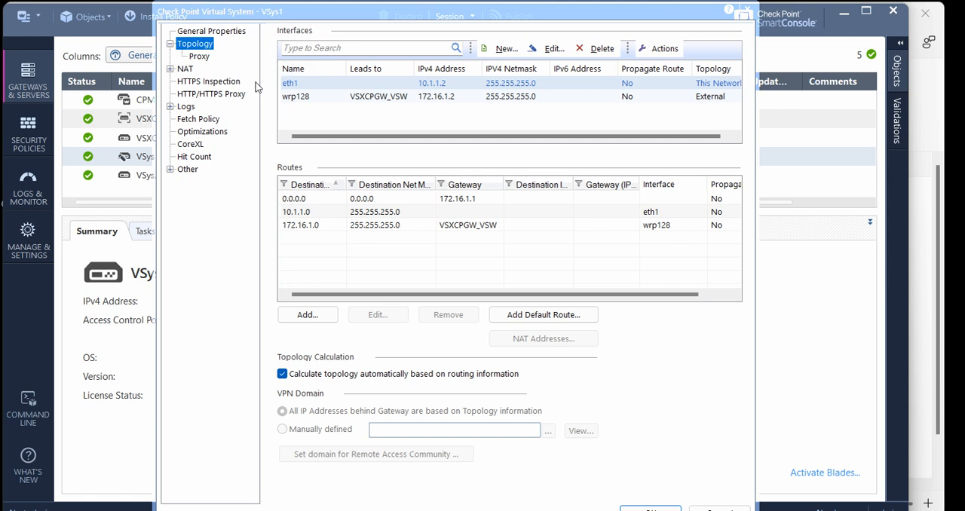
click(296, 96)
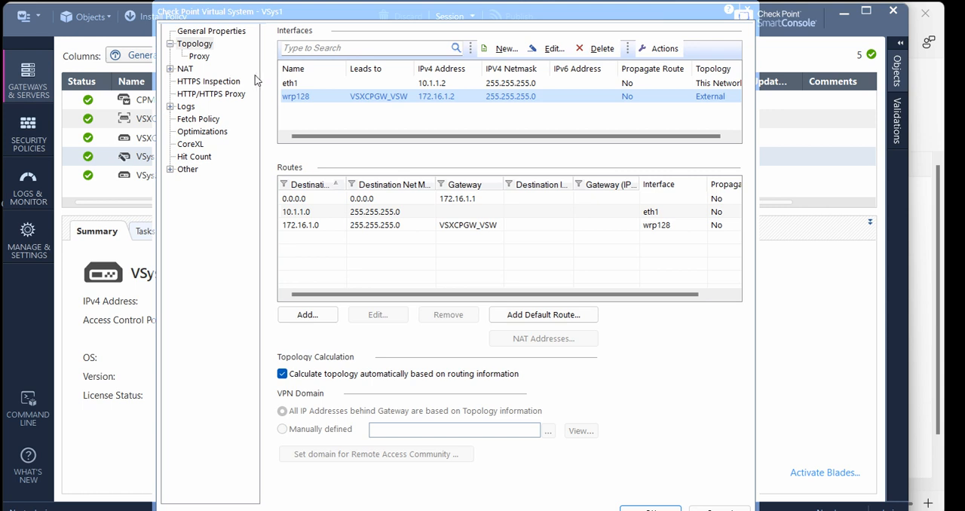
click(197, 56)
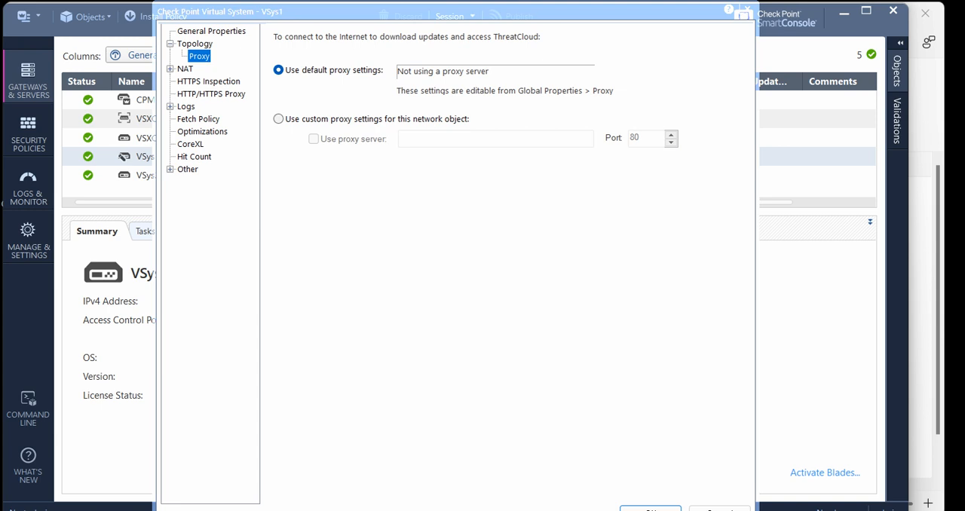
click(650, 509)
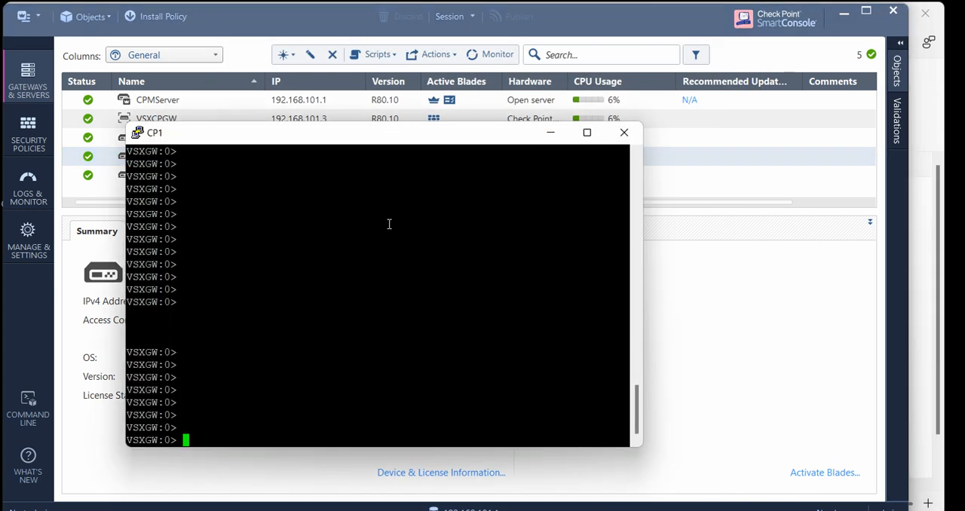
Run show virtual-system all in CP1's console and examine the listed virtual system IDs and names
text(sho)
key(Tab)
text(vir)
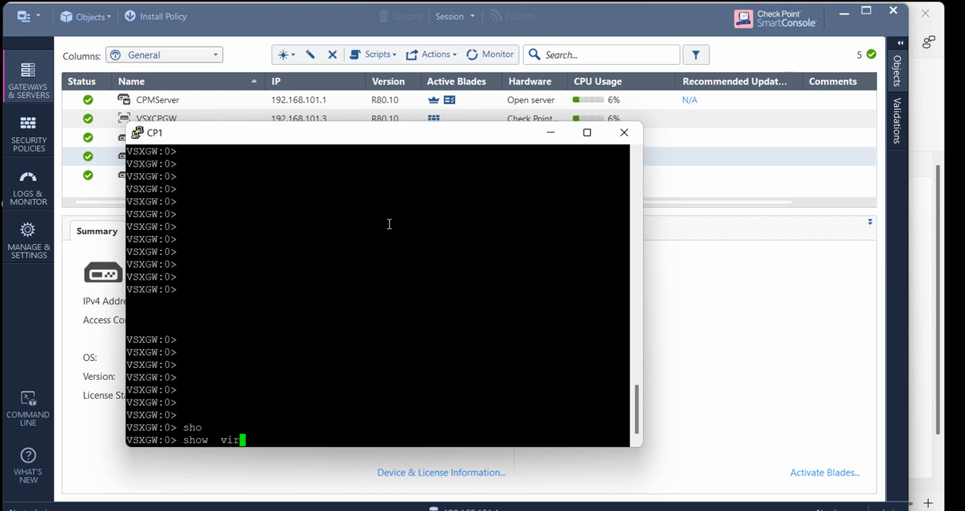
key(Tab)
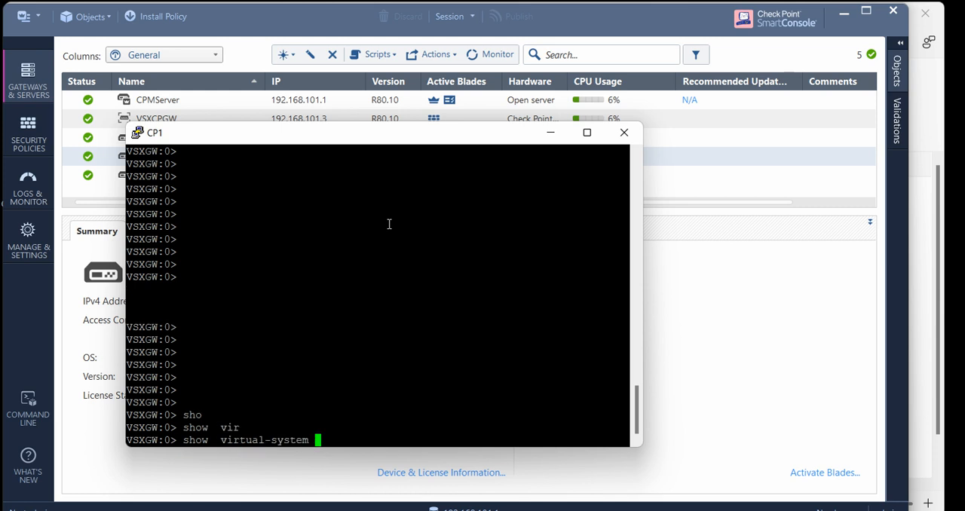
text(all)
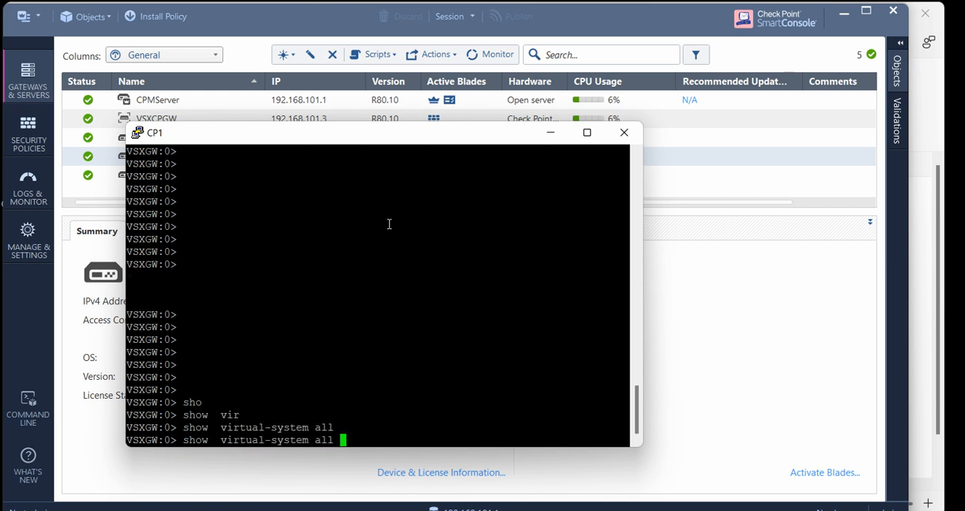
key(Return)
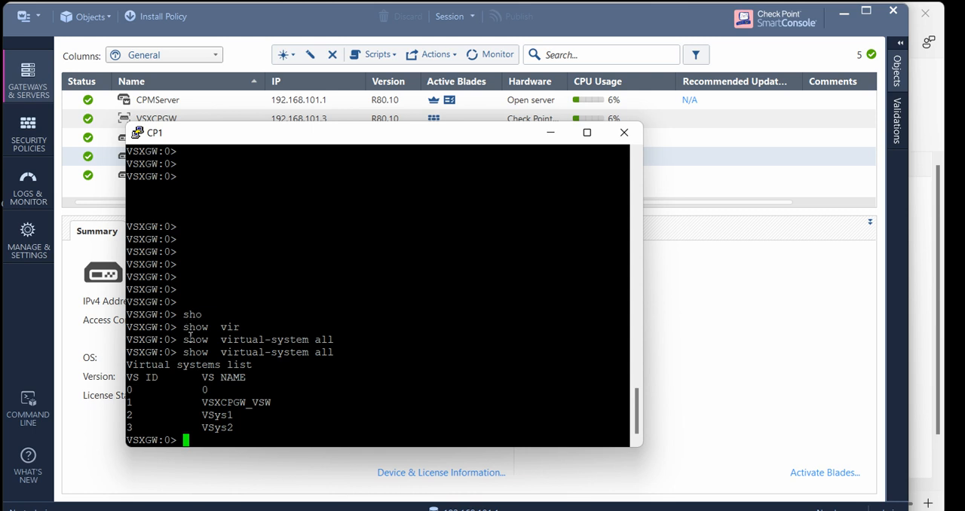
drag(190, 344, 104, 312)
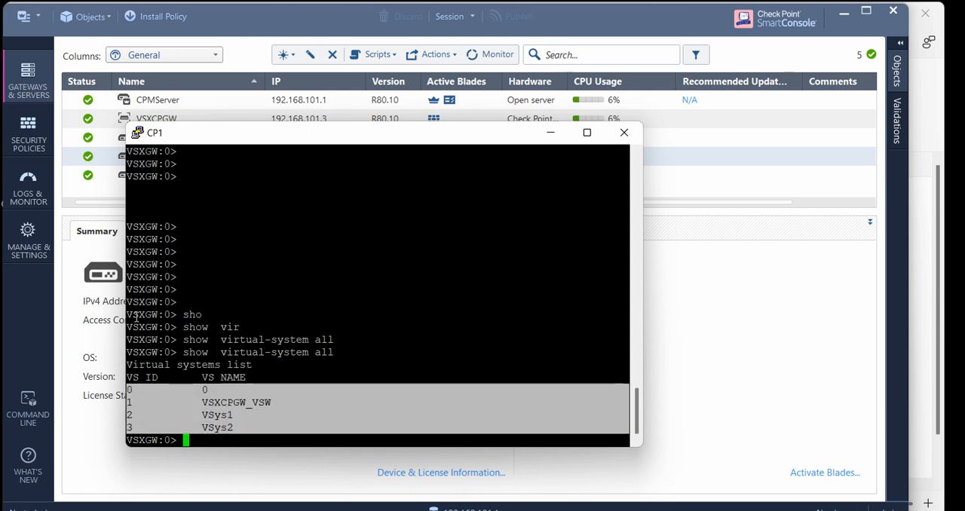
click(175, 322)
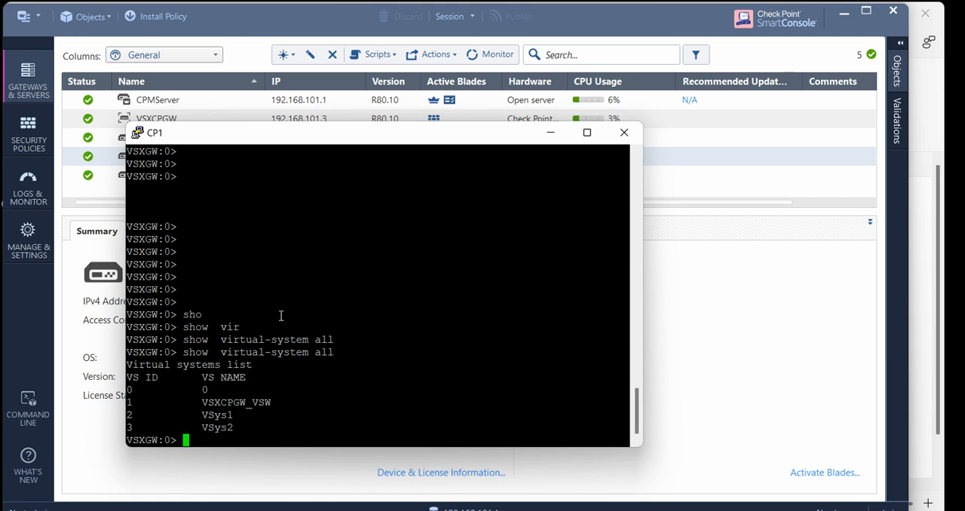
Switch the console context to VSys1 with the command set virtual-system 2
text(set)
key(Tab)
text(c)
key(Tab)
key(BackSpace)
text(v)
key(Tab)
text(i)
key(Tab)
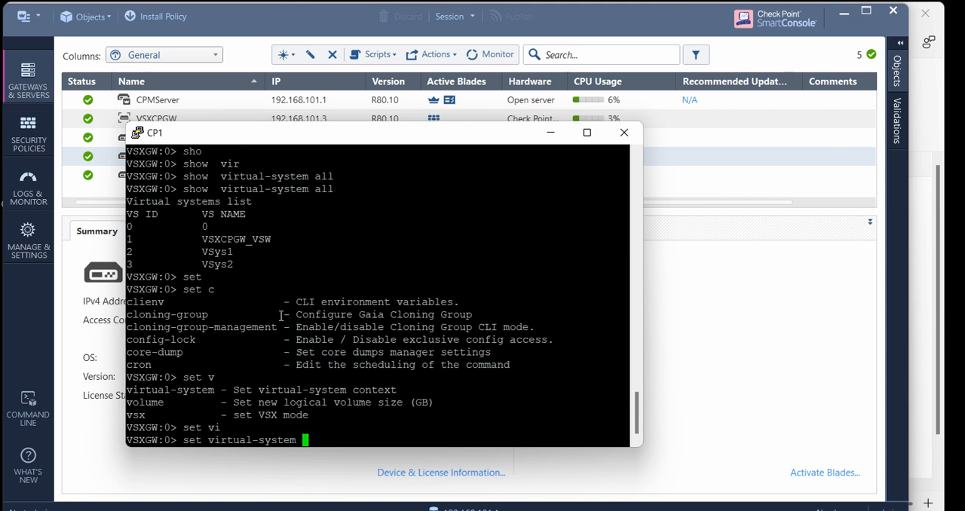
text(2)
key(Return)
key(Return)
key(Return)
key(Return)
key(Return)
List the Ethernet interface names available to the show interface command in the VSys1 context
text(sho)
key(Tab)
text(in)
key(Tab)
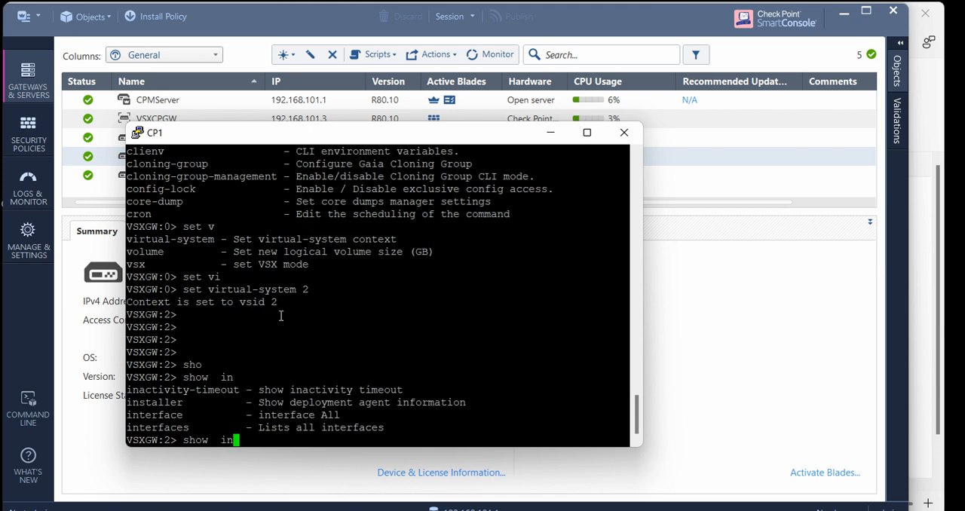
text(ter)
key(Tab)
key(Tab)
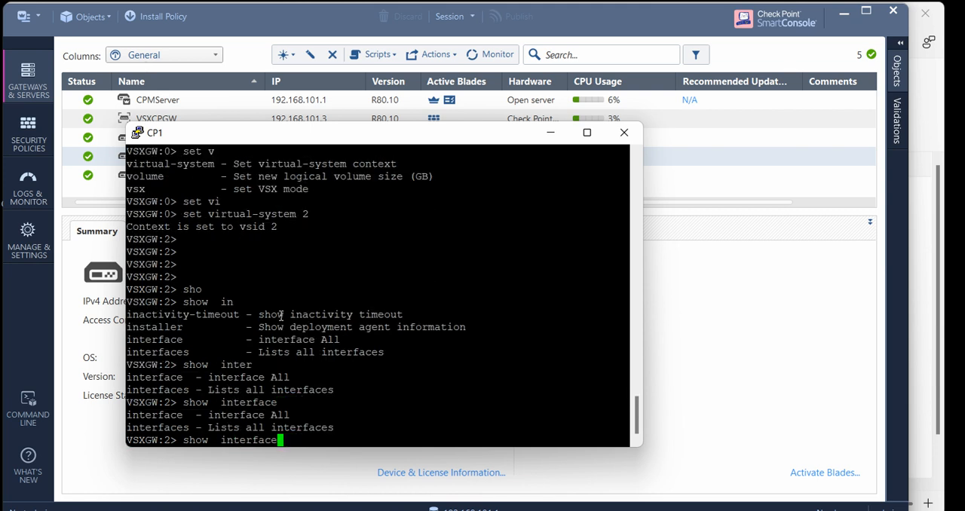
text(et)
Run show interface eth2 in the VSys1 context and examine the interface's state, addresses and statistics
key(Tab)
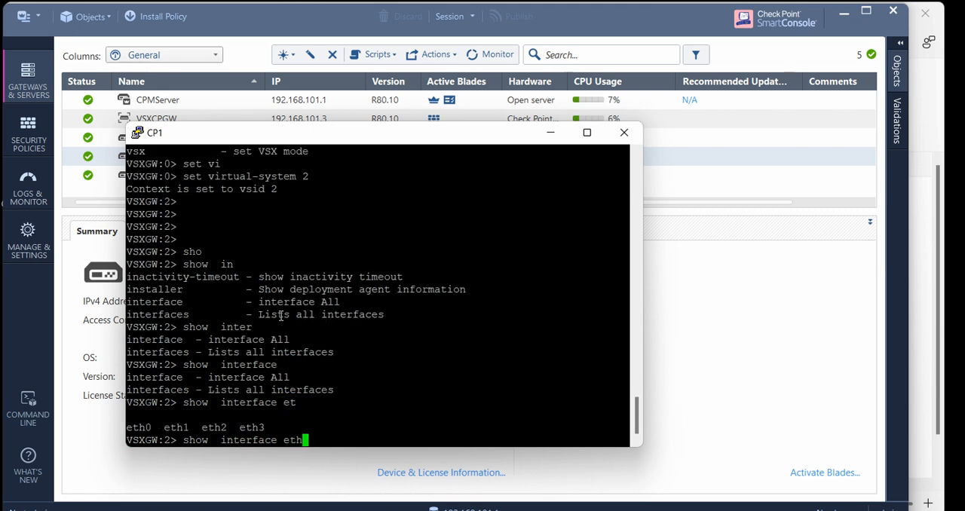
text(3)
key(Left)
key(Delete)
text(2 ipv)
key(Tab)
key(BackSpace)
key(BackSpace)
key(BackSpace)
key(BackSpace)
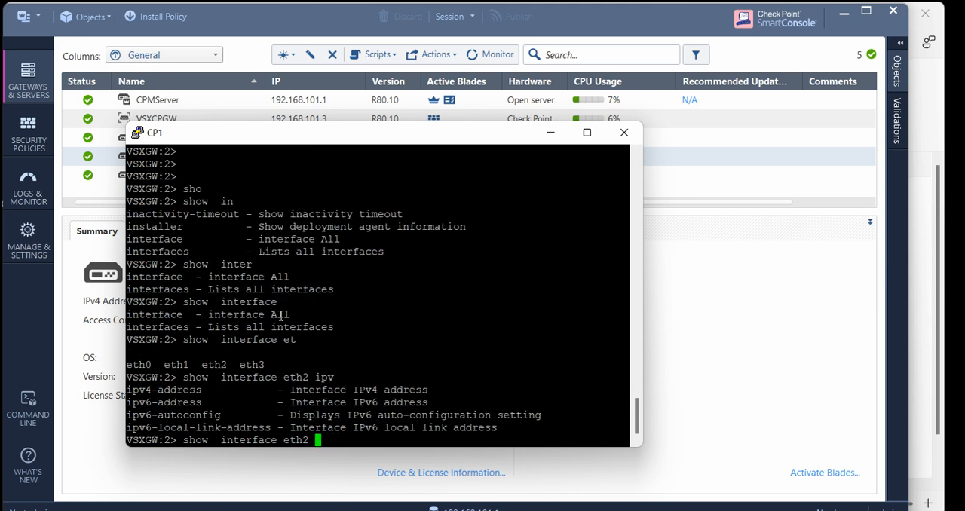
key(Return)
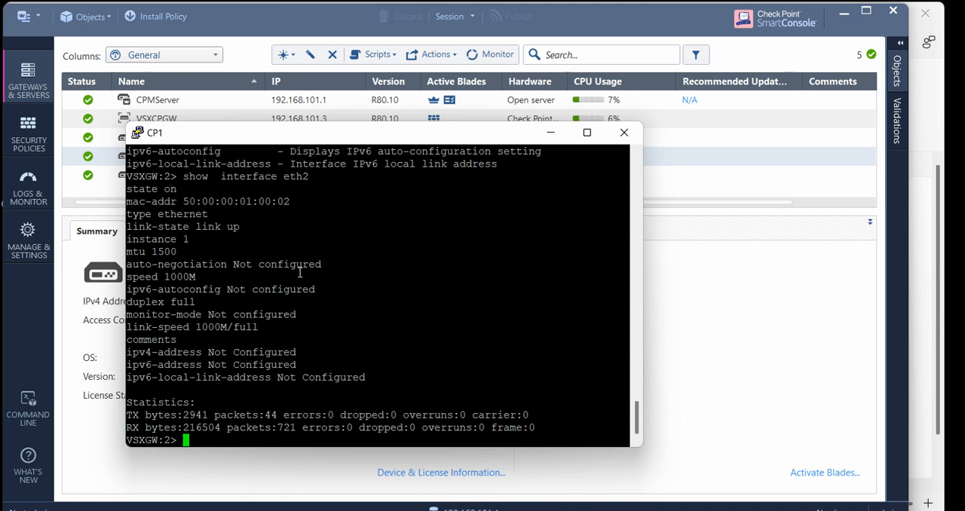
Switch the console context to VSys2 with the command set virtual-system 3
text(set virtual-system 3)
key(Return)
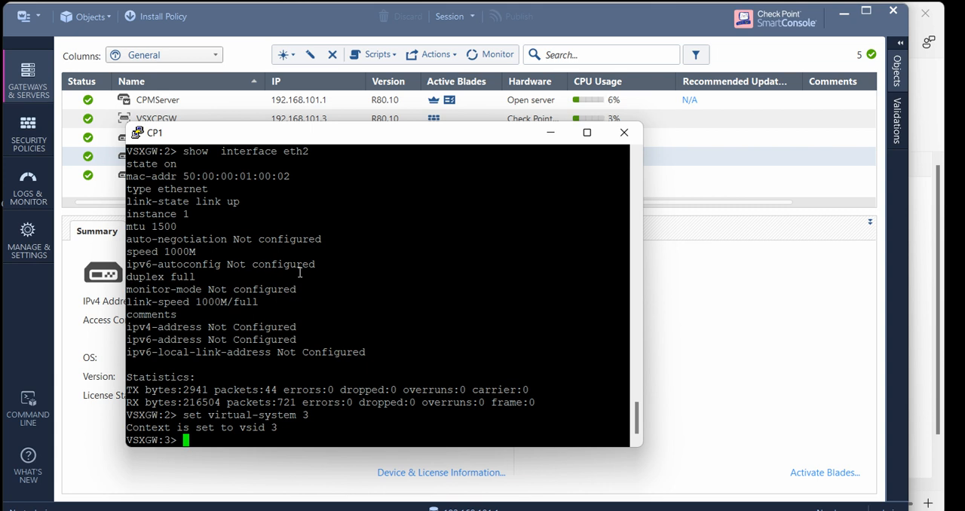
Run show virtual-system all from the VSys2 context and examine the virtual system list
text(sho)
key(Tab)
text(vir)
key(Tab)
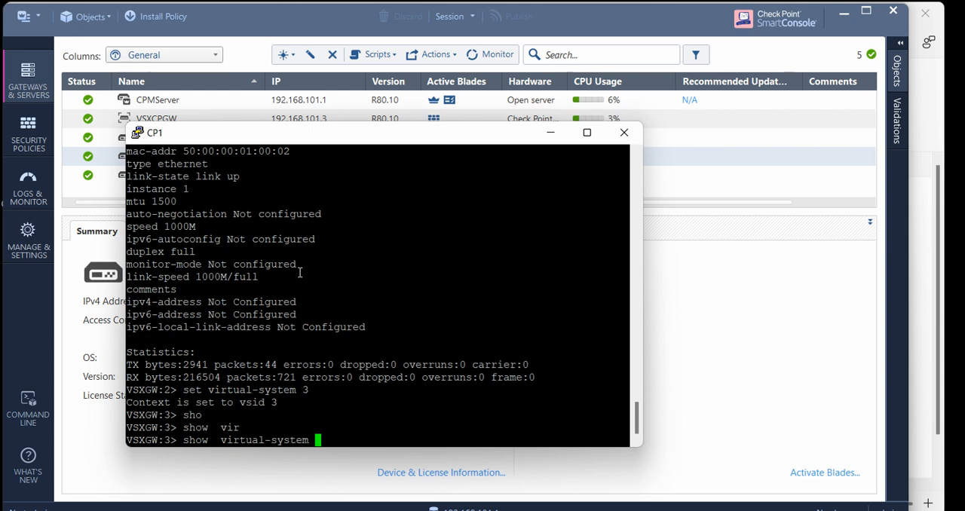
key(Tab)
key(Return)
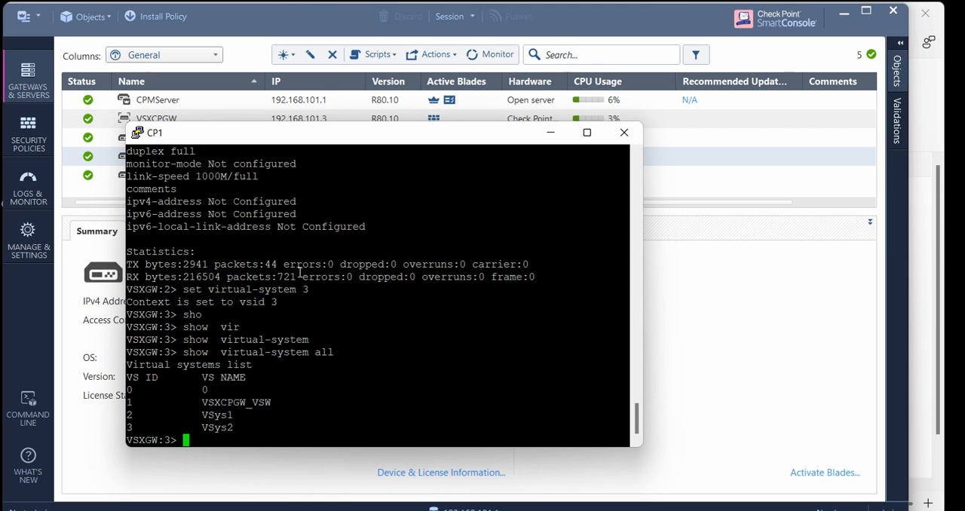
Return the console to the main VSX gateway context with the command set virtual-system 0
key(Up)
key(Up)
key(Up)
key(Up)
key(Up)
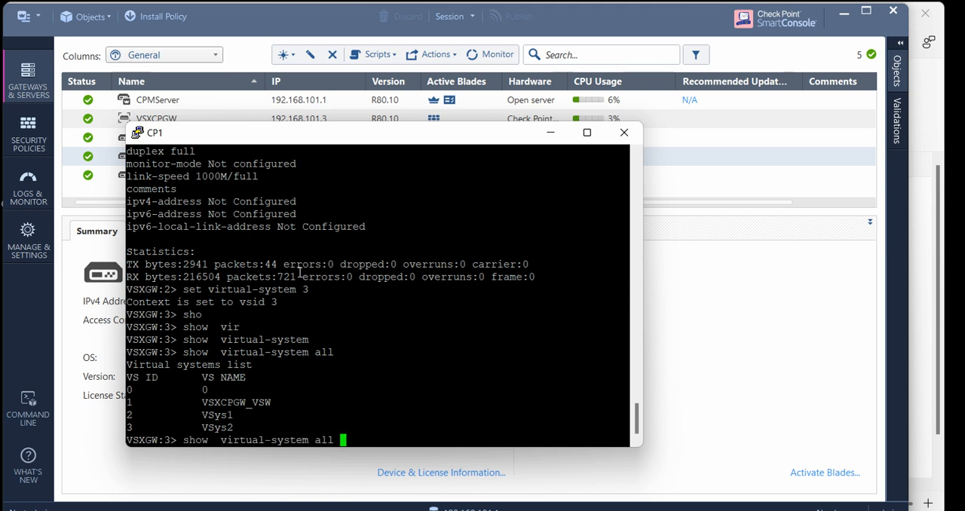
key(BackSpace)
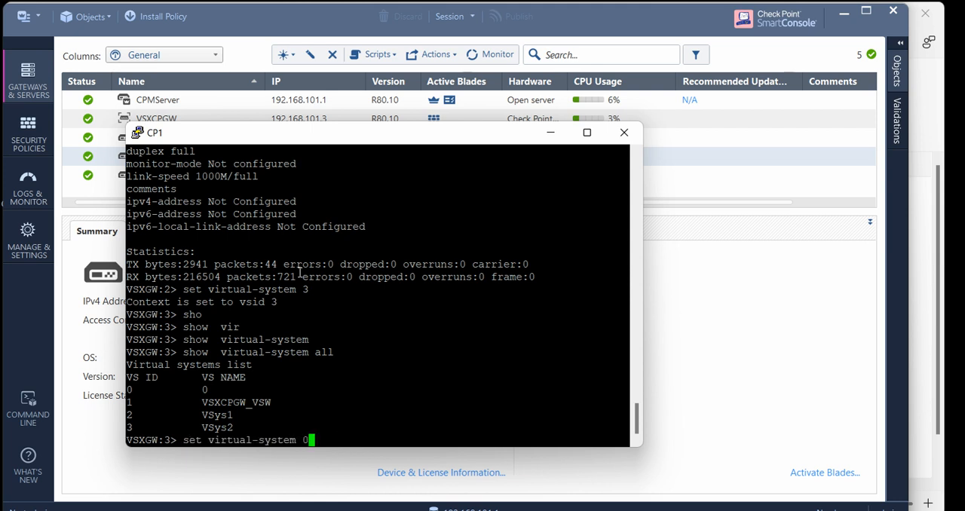
text(0)
key(Return)
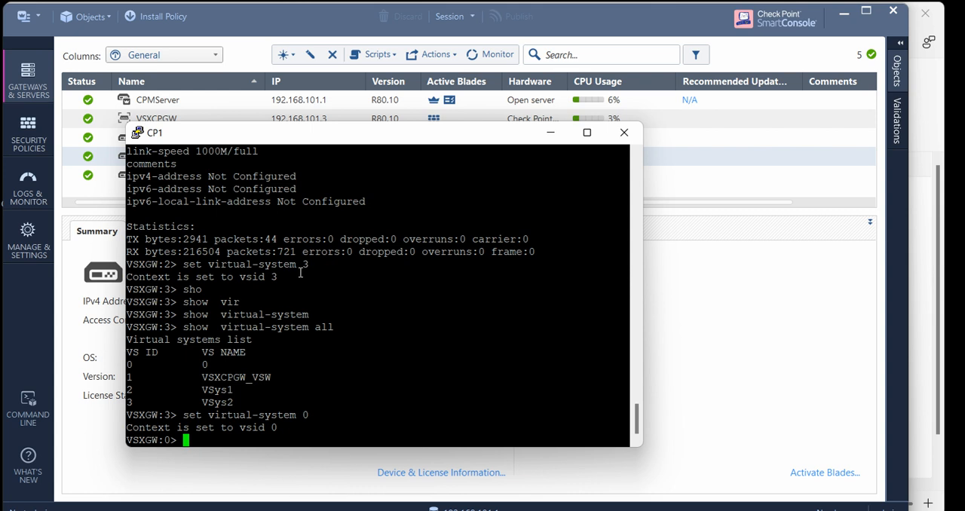
Switch to SmartConsole, open the VSXCPGW_VSW virtual switch, examine its general properties, topology interfaces and SNMP settings, and close it
click(28, 78)
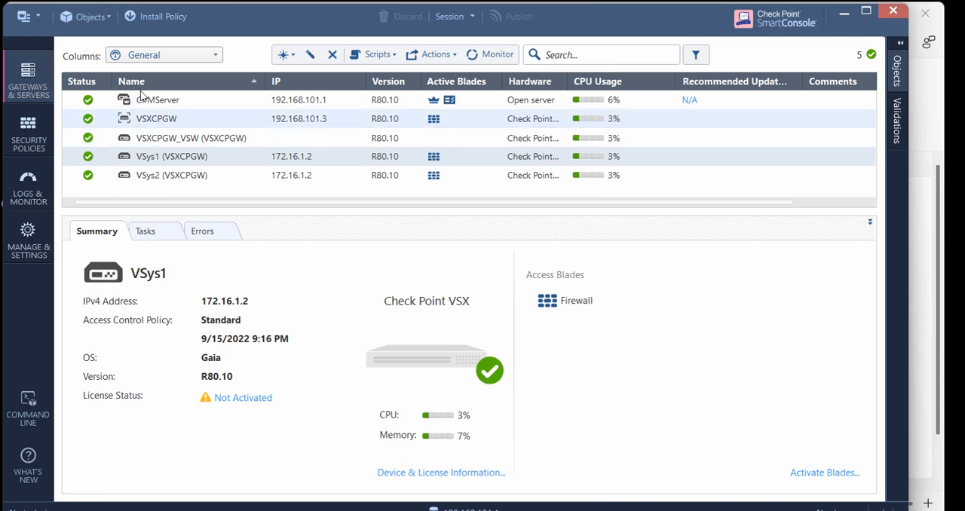
key(Up)
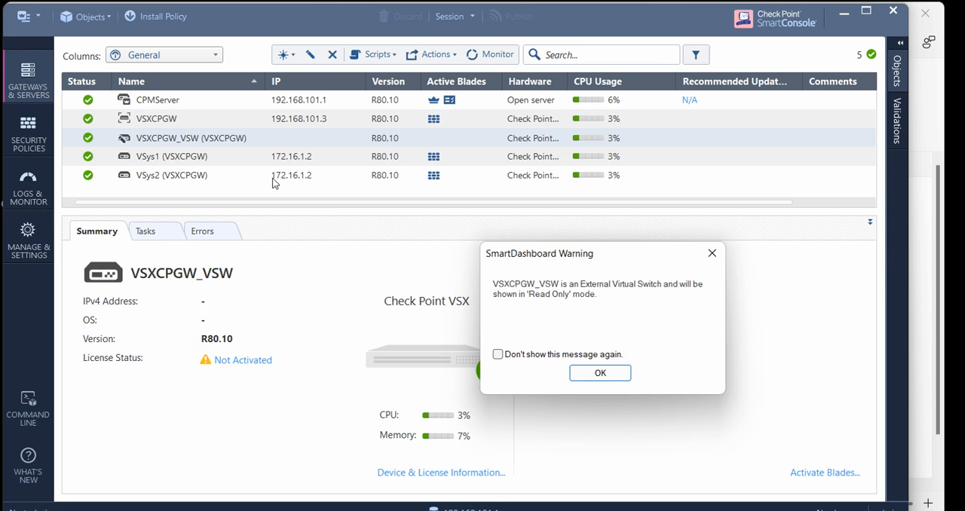
click(599, 373)
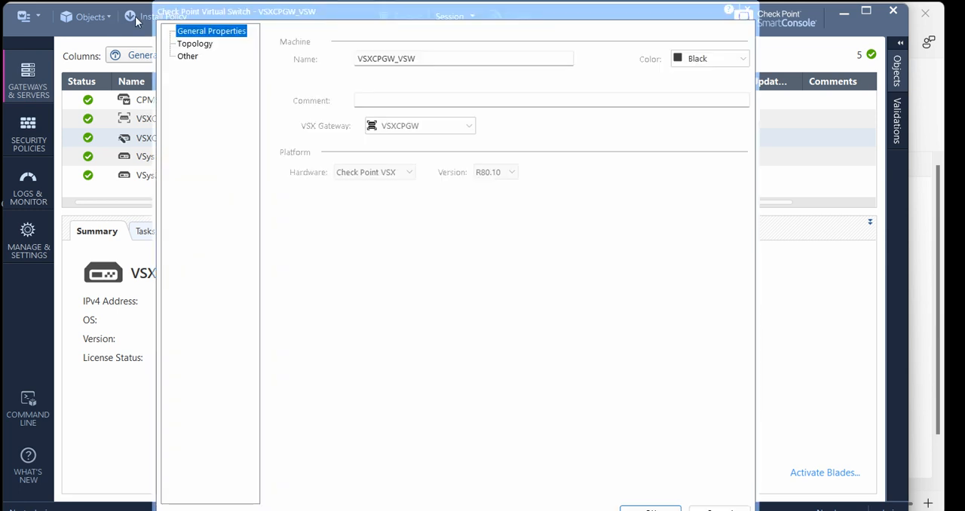
key(Down)
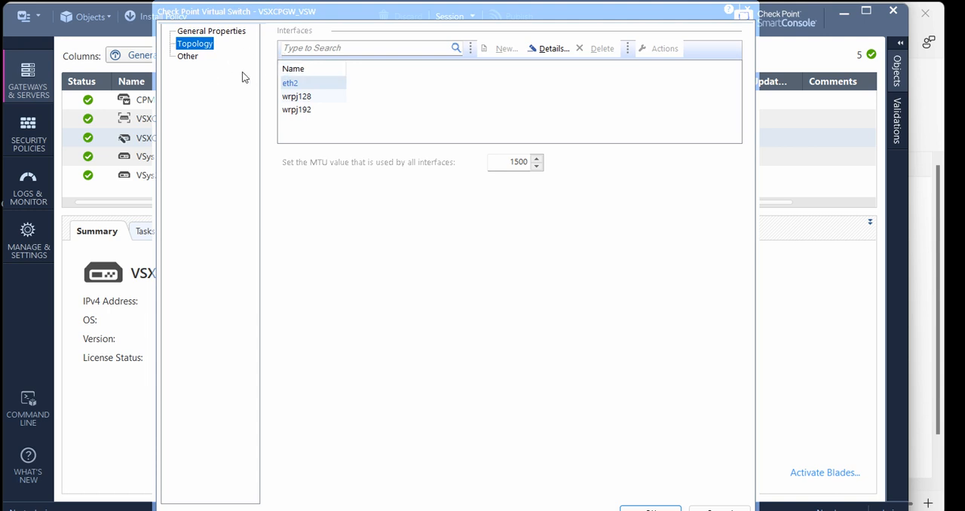
click(296, 96)
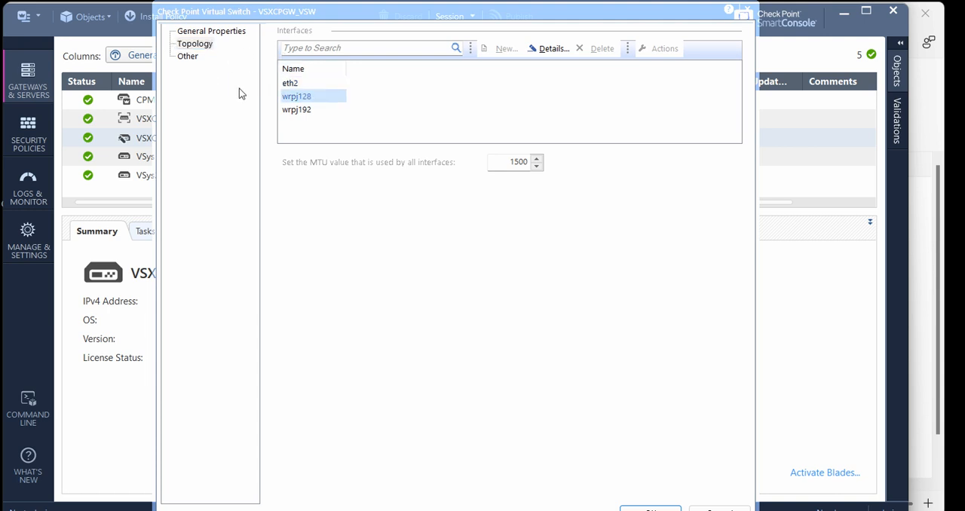
key(Down)
key(Up)
key(Down)
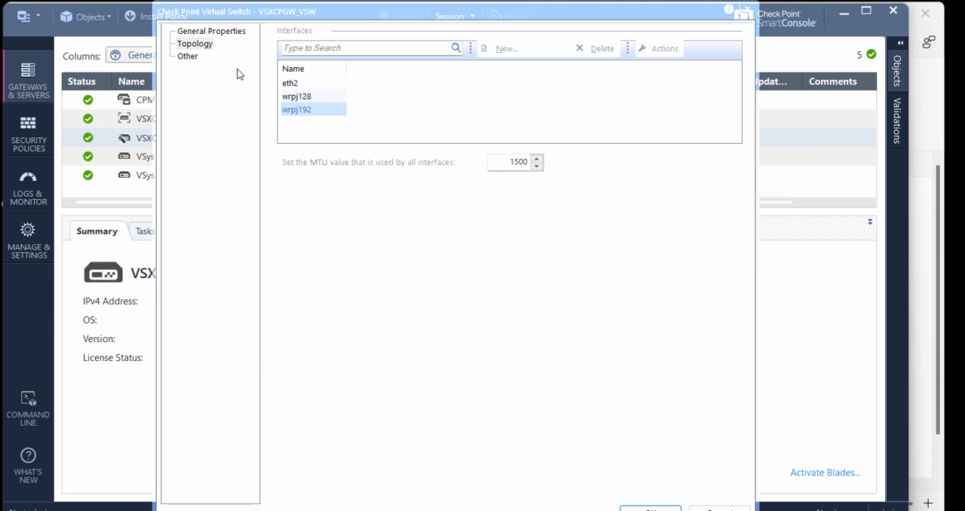
key(Home)
click(190, 57)
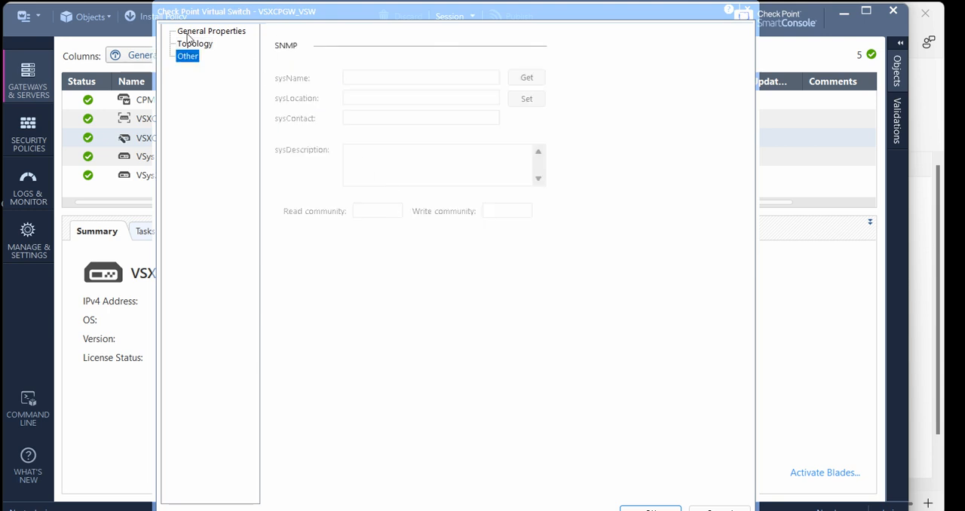
key(Up)
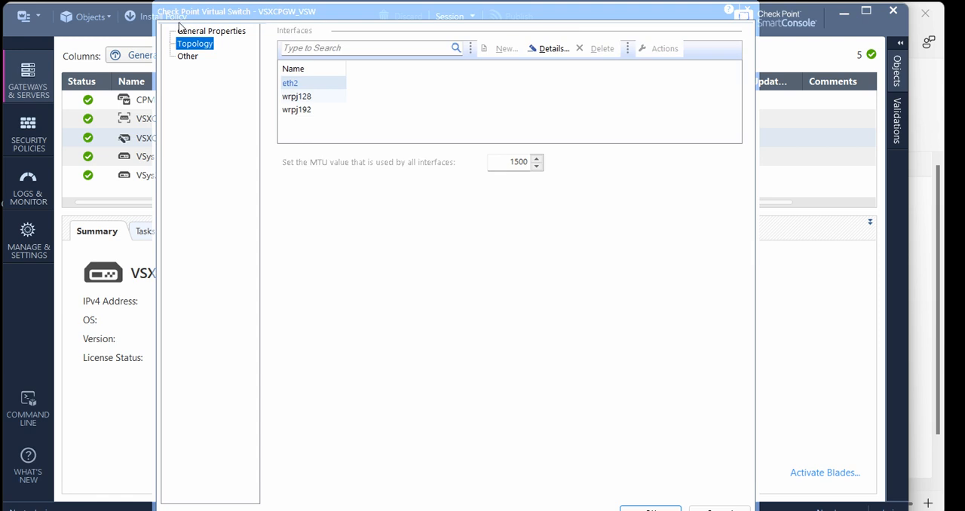
click(180, 29)
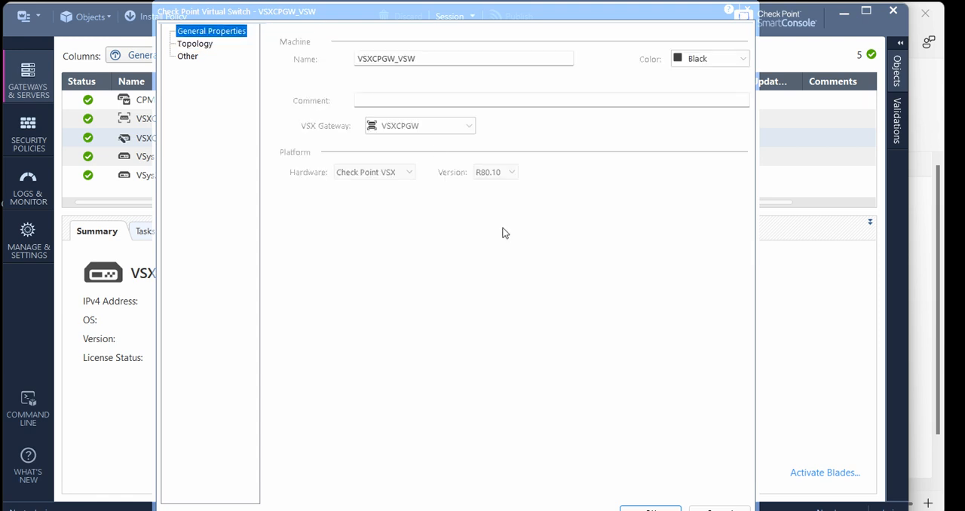
click(563, 412)
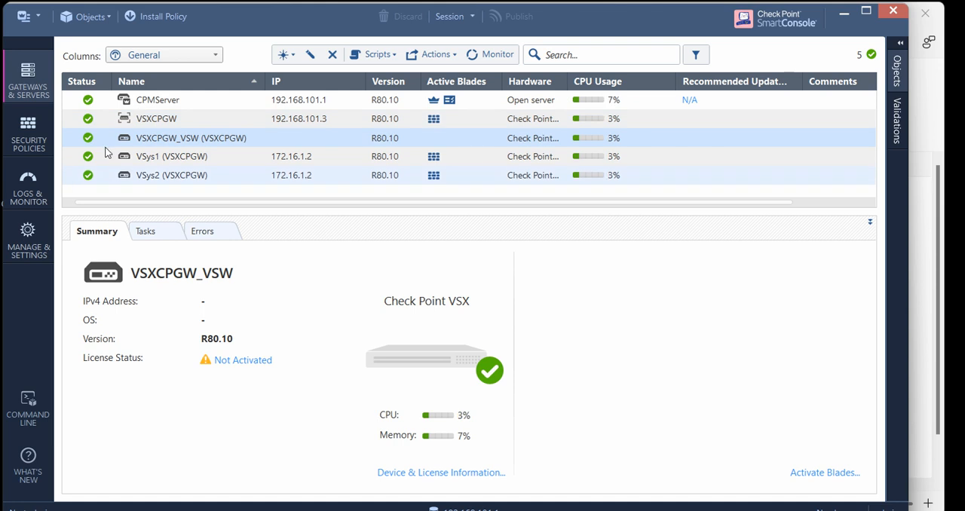
Enable the URL Filtering and Application Control blades on the VSXCPGW gateway, save the object, and close the VSX operation report
double_click(145, 115)
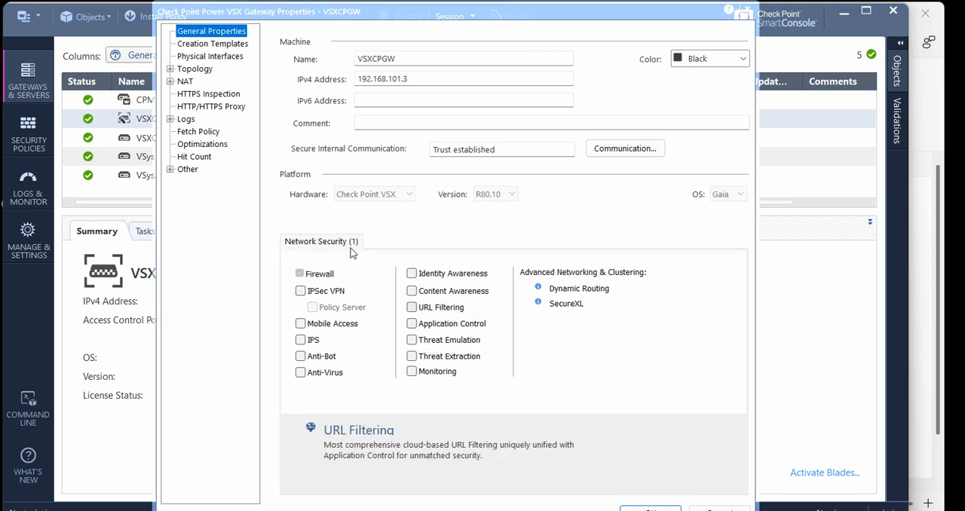
click(411, 307)
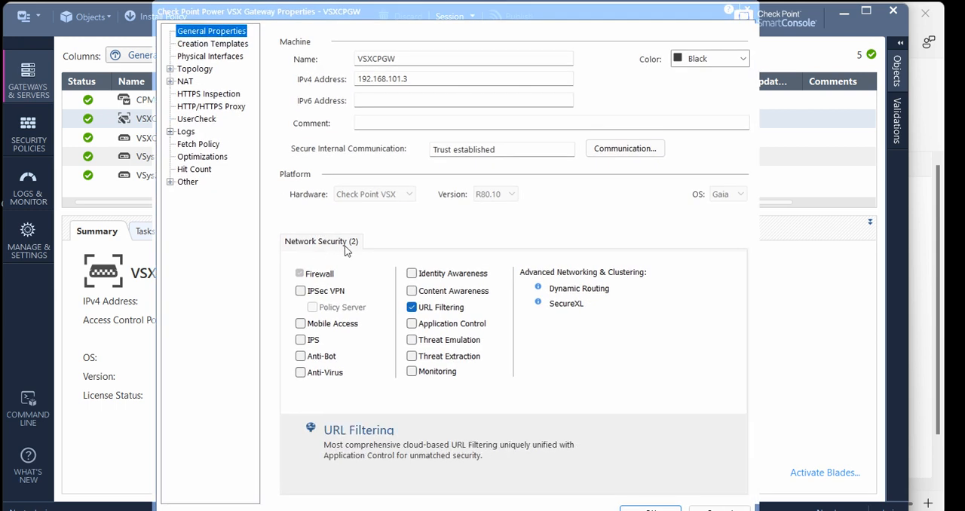
click(411, 324)
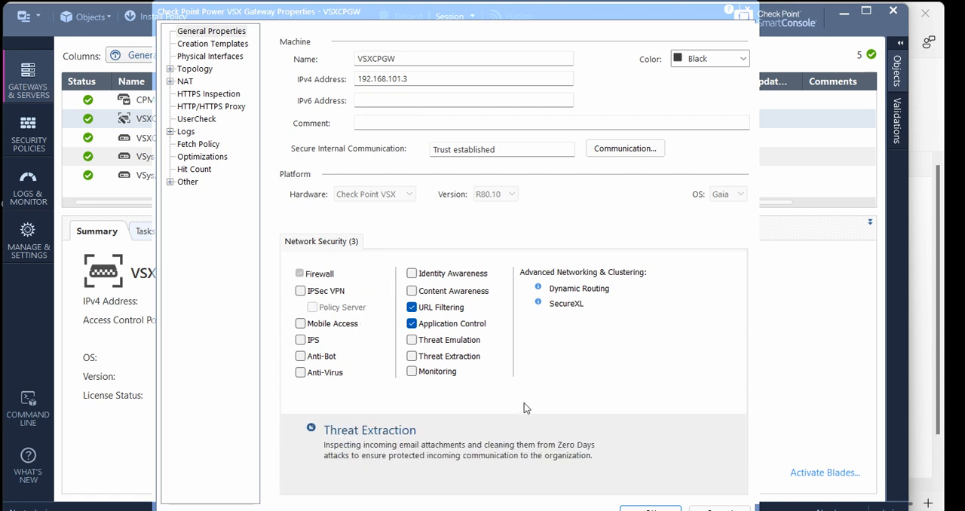
click(650, 509)
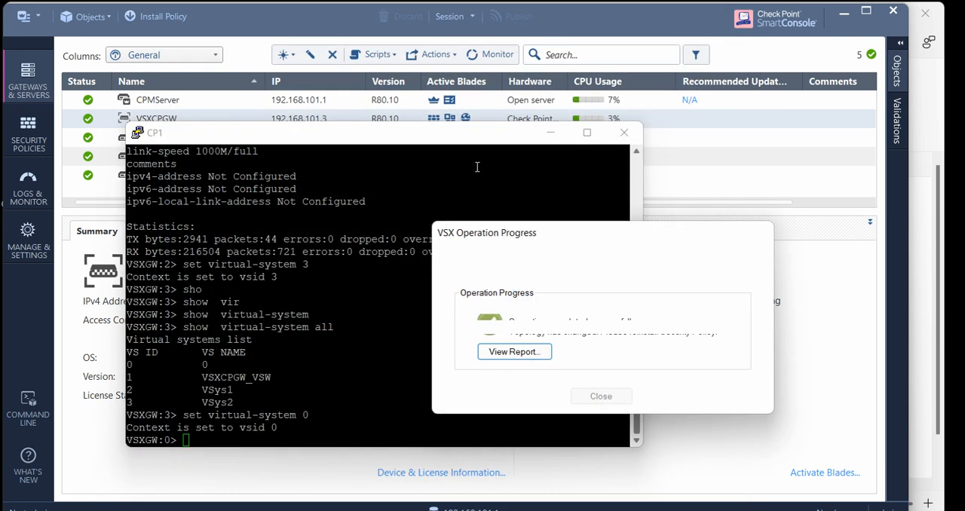
click(550, 133)
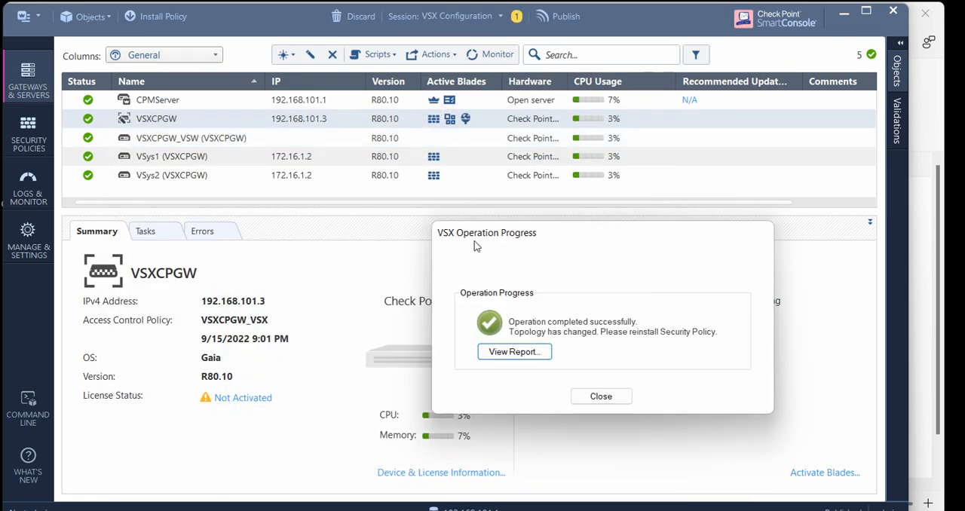
click(601, 396)
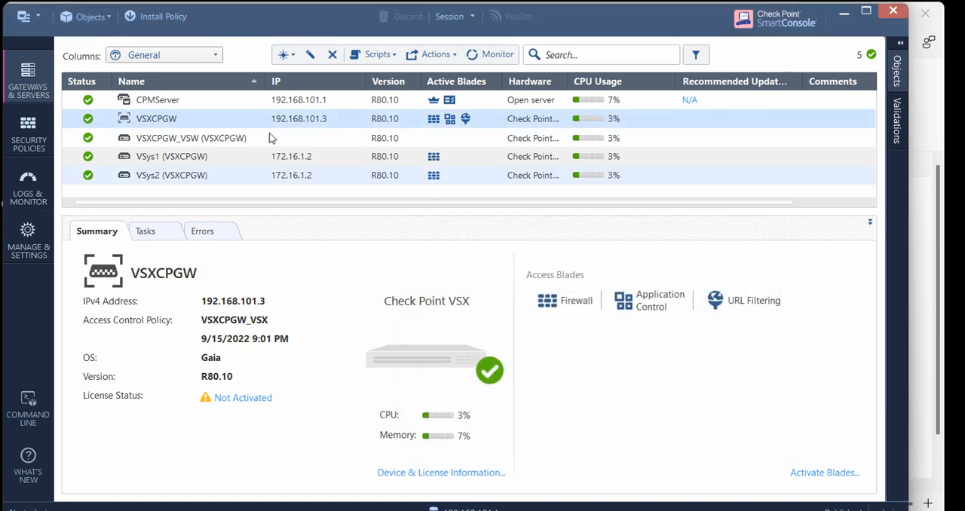
Examine the VSXCPGW status details and the CPMServer object's general properties, and close the object without changes
double_click(192, 120)
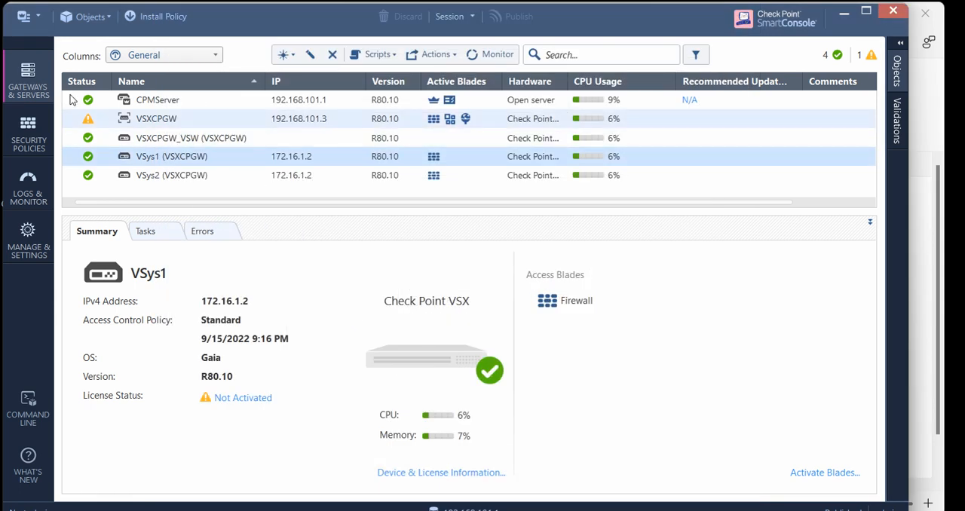
mouse_move(88, 119)
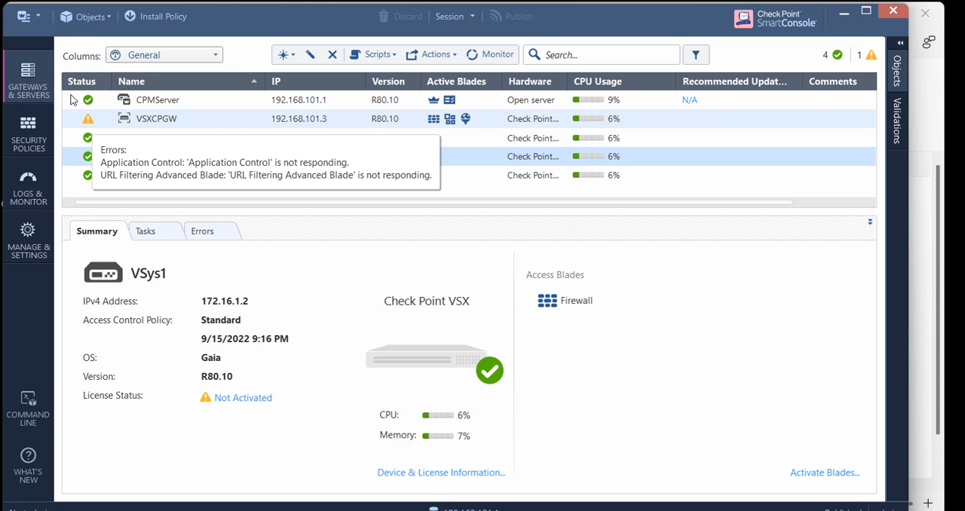
double_click(173, 100)
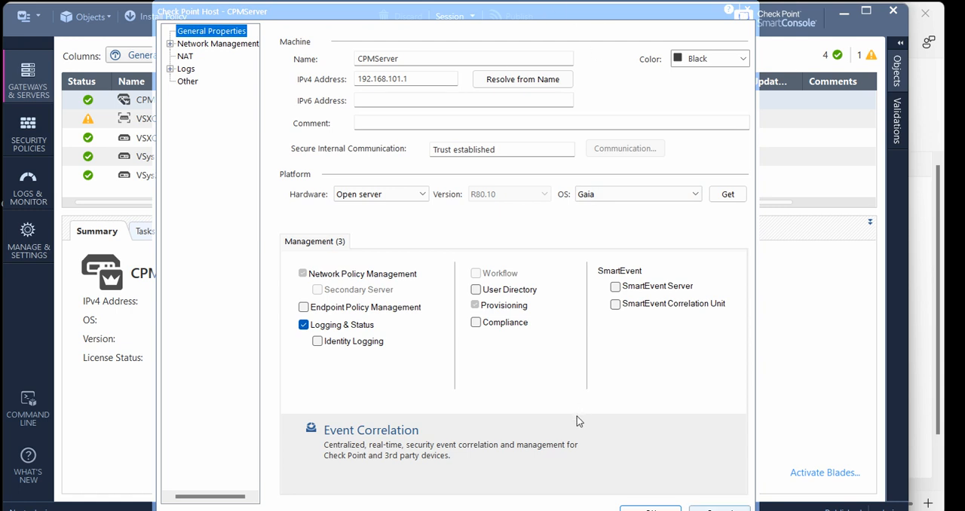
key(Escape)
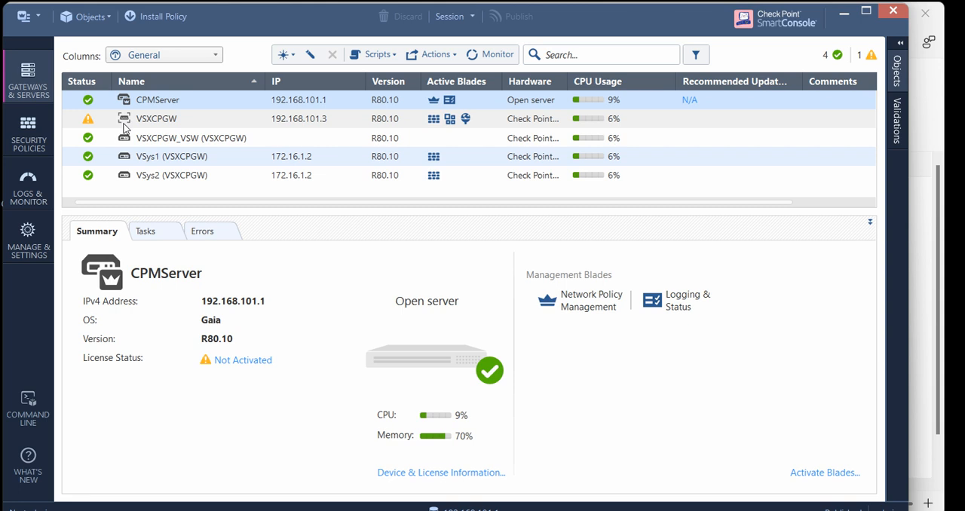
Enable the URL Filtering blade on the VSys1 virtual system, save the object, and close the VSX operation report
double_click(124, 156)
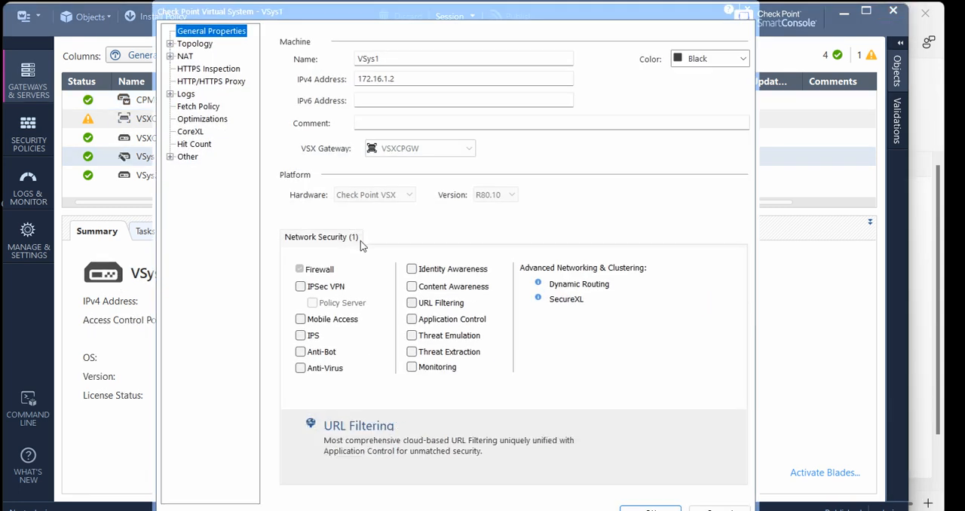
click(411, 302)
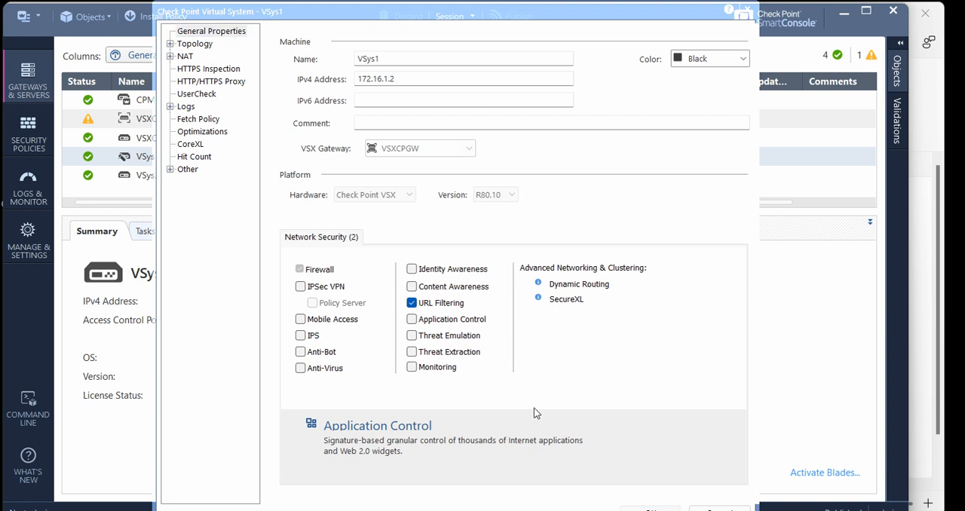
key(Return)
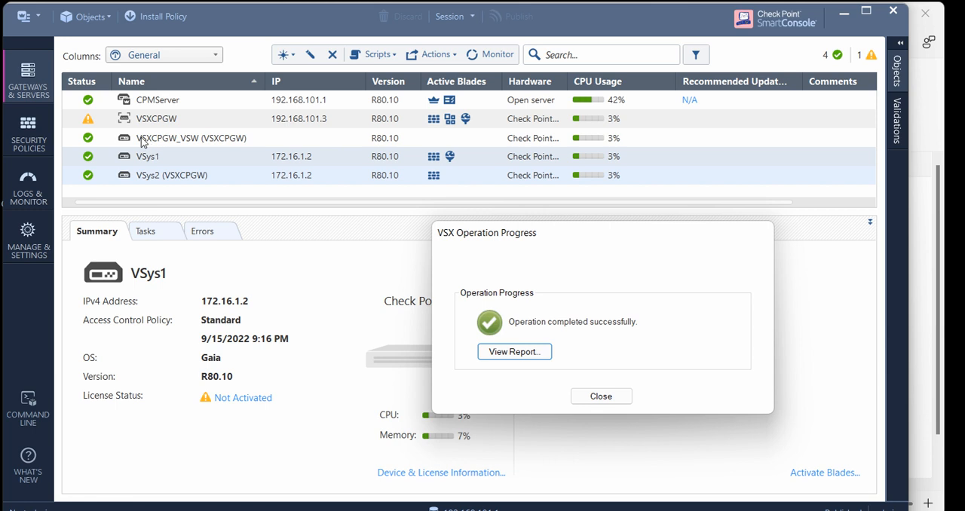
click(600, 396)
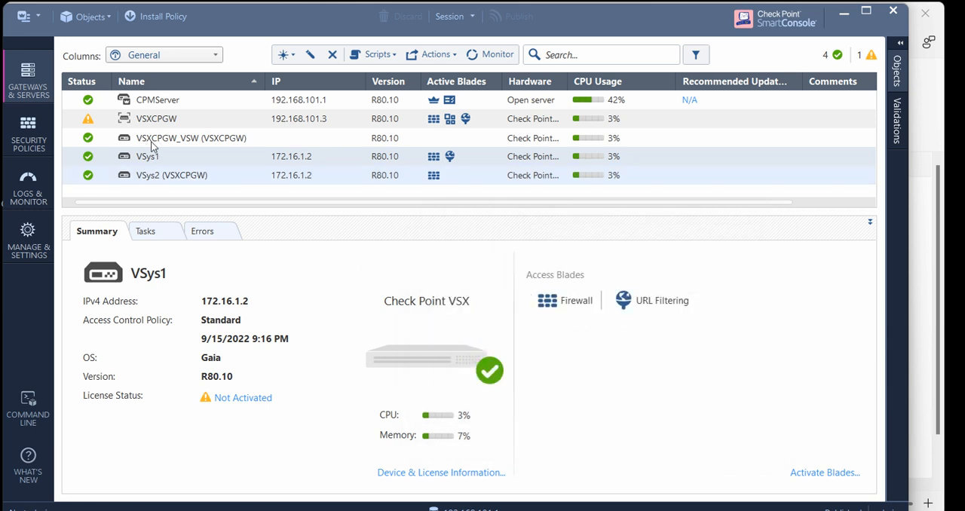
Enable the Application Control blade on the VSys2 virtual system, save the object, and close the VSX operation progress dialog
double_click(162, 175)
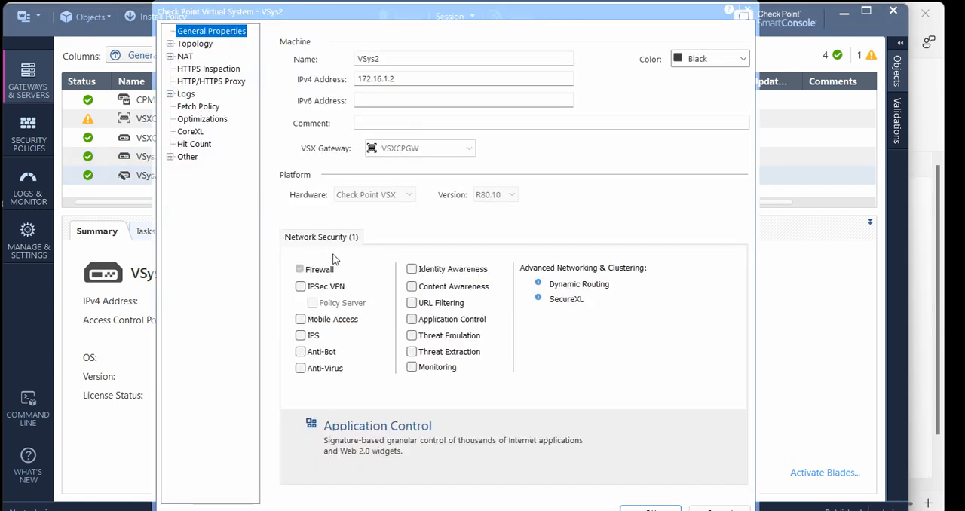
click(411, 318)
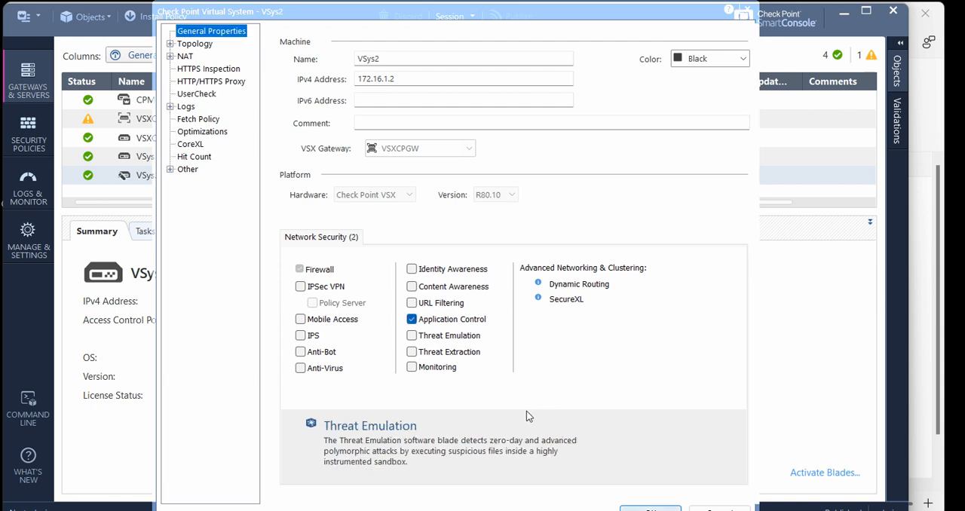
click(650, 509)
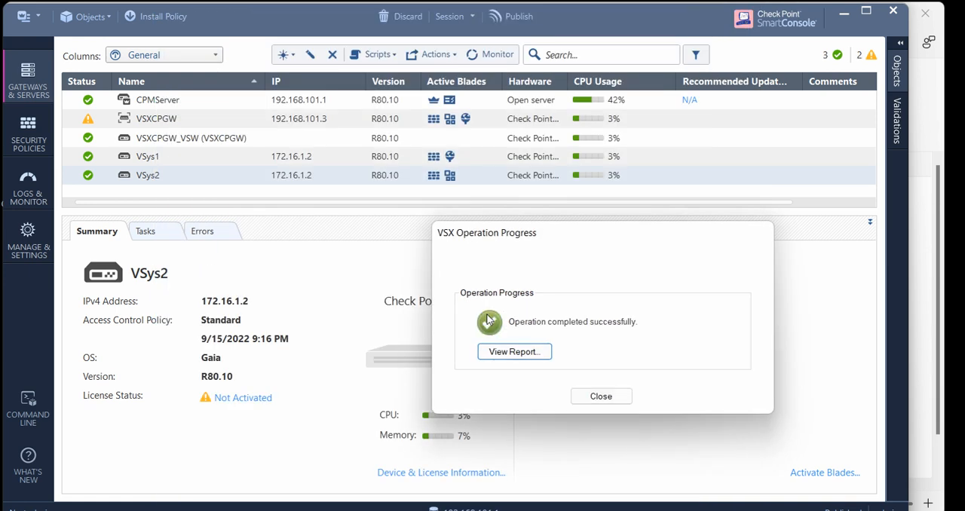
key(Return)
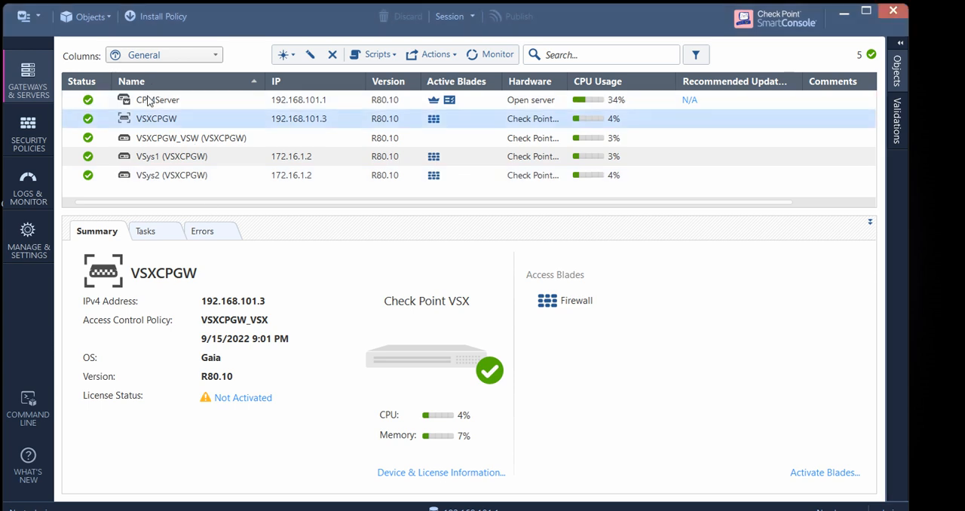
Enable IPS, Anti-Bot and Anti-Virus on the VSXCPGW gateway, activated according to the Threat Prevention policy, and save the object
double_click(160, 119)
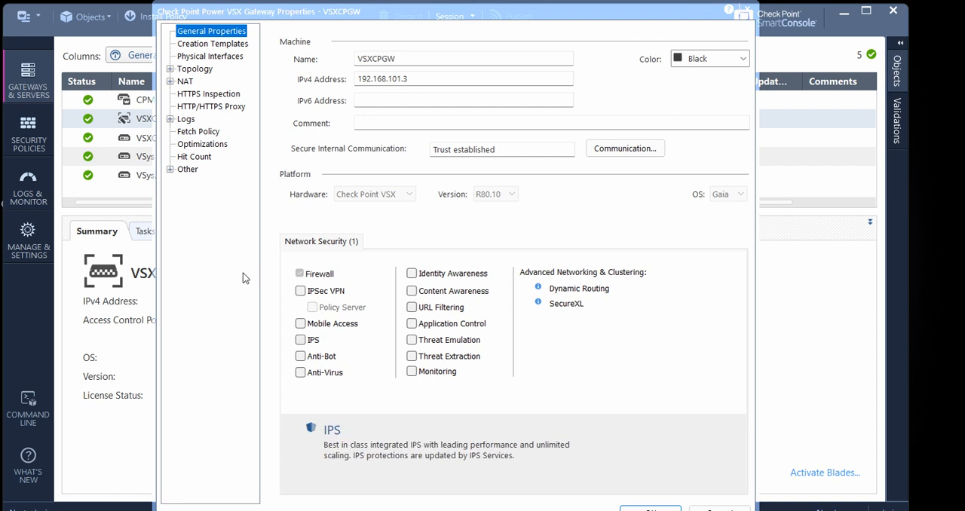
click(301, 340)
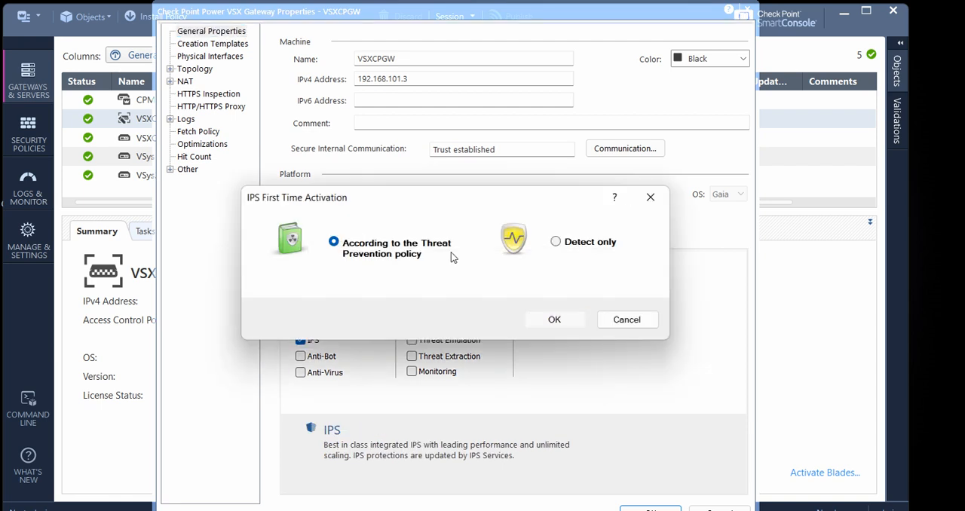
key(Return)
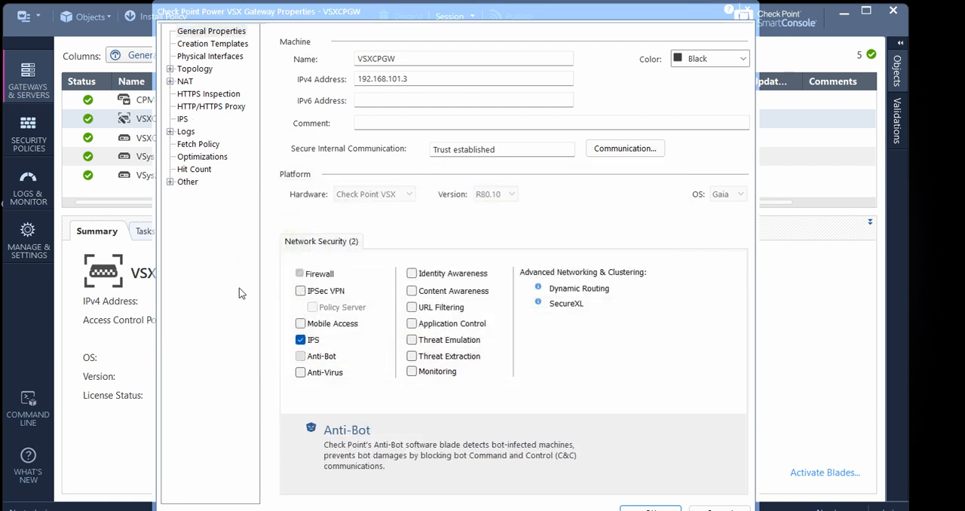
click(299, 355)
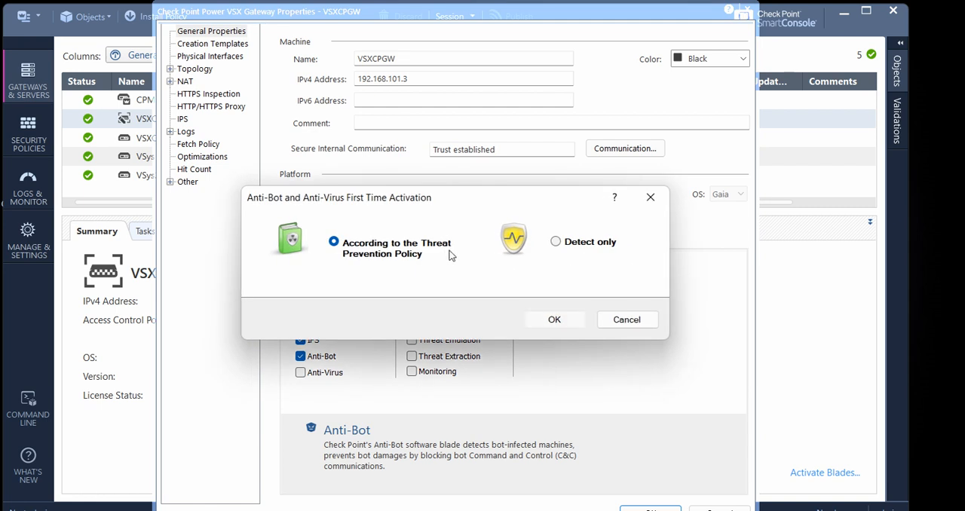
key(Return)
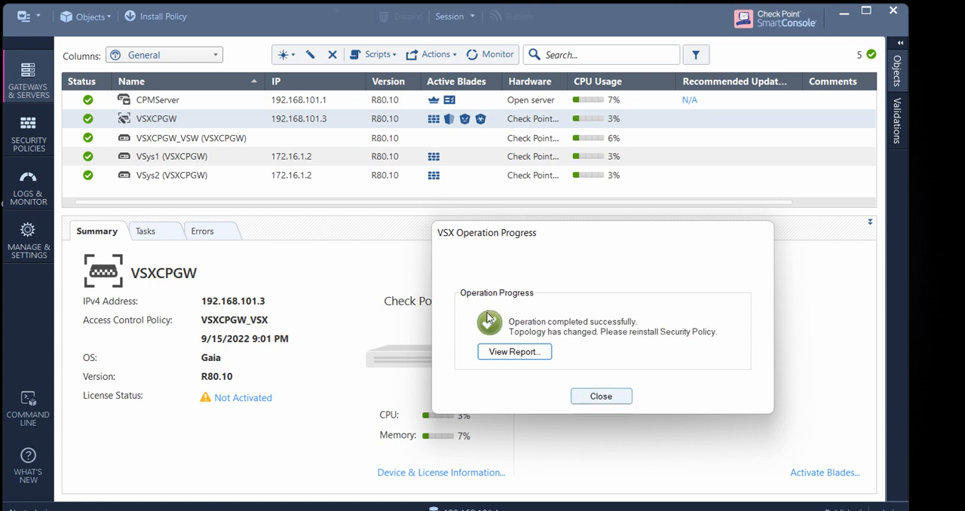
key(Return)
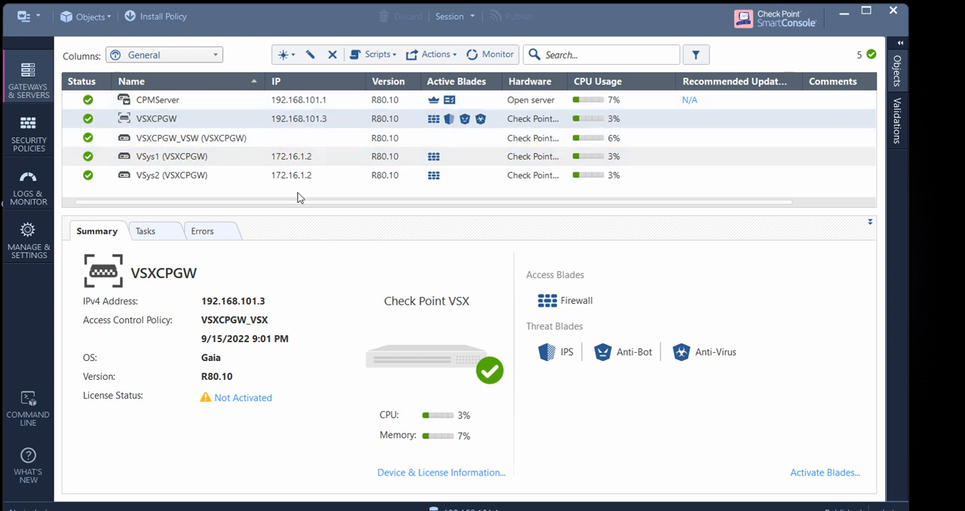
Enable the IPS blade on the VSys1 virtual system, save the object, and close the VSX operation progress dialog
click(19, 104)
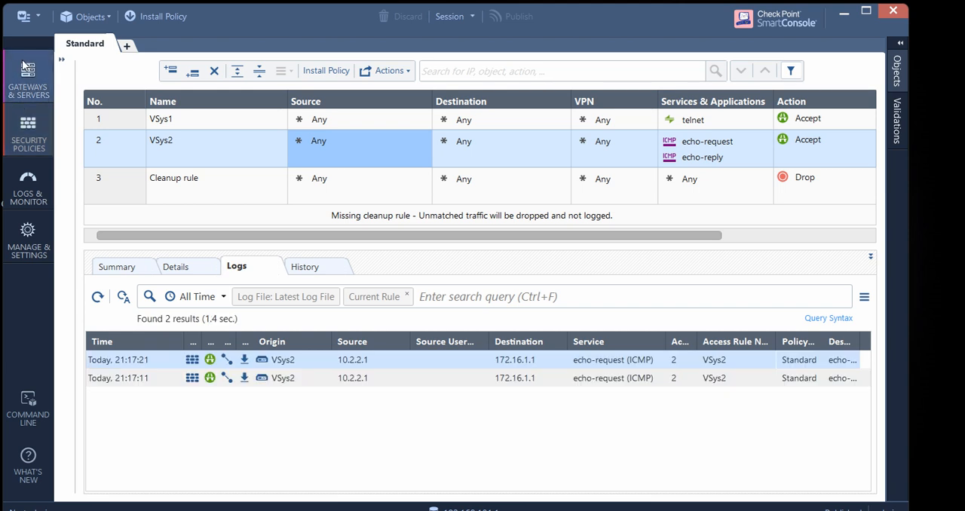
click(26, 71)
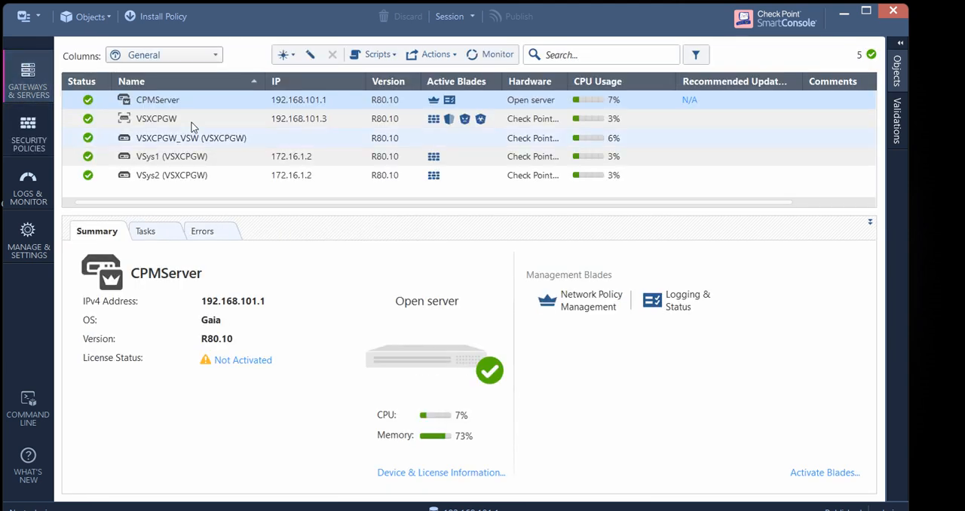
double_click(187, 156)
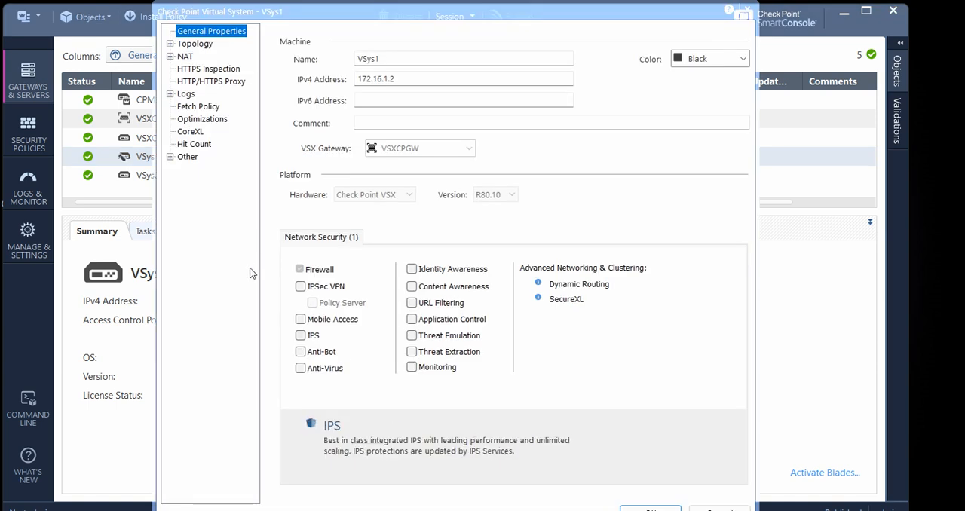
click(300, 335)
click(554, 319)
key(Return)
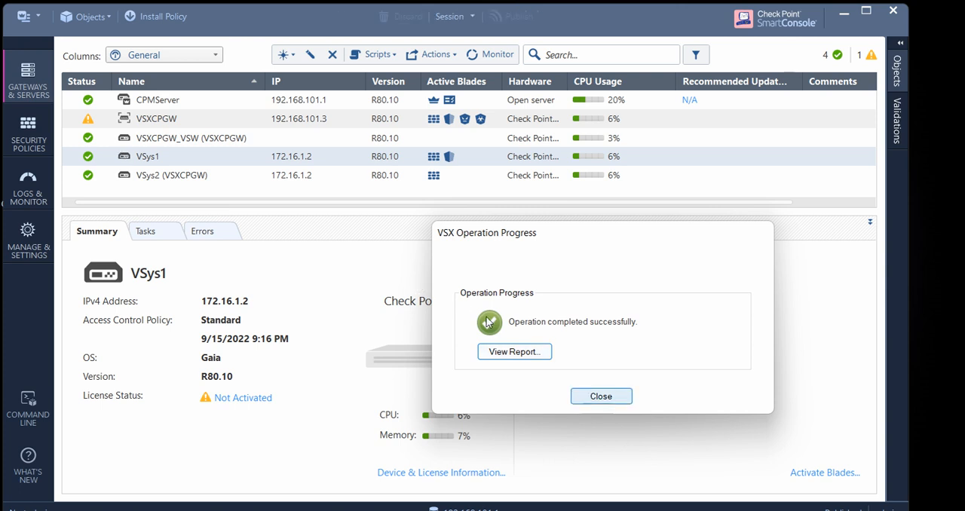
click(601, 396)
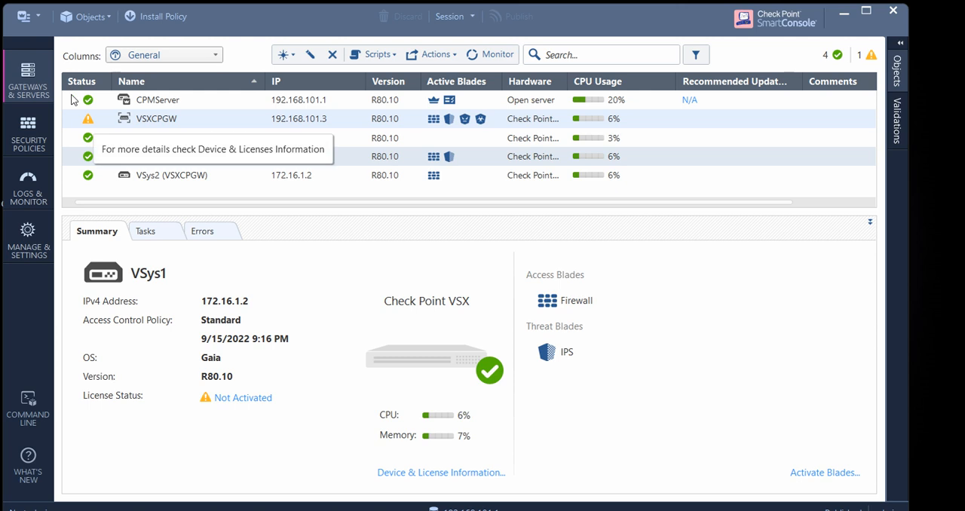
Examine the license status and device status of the VSXCPGW gateway, and close the device information
click(87, 119)
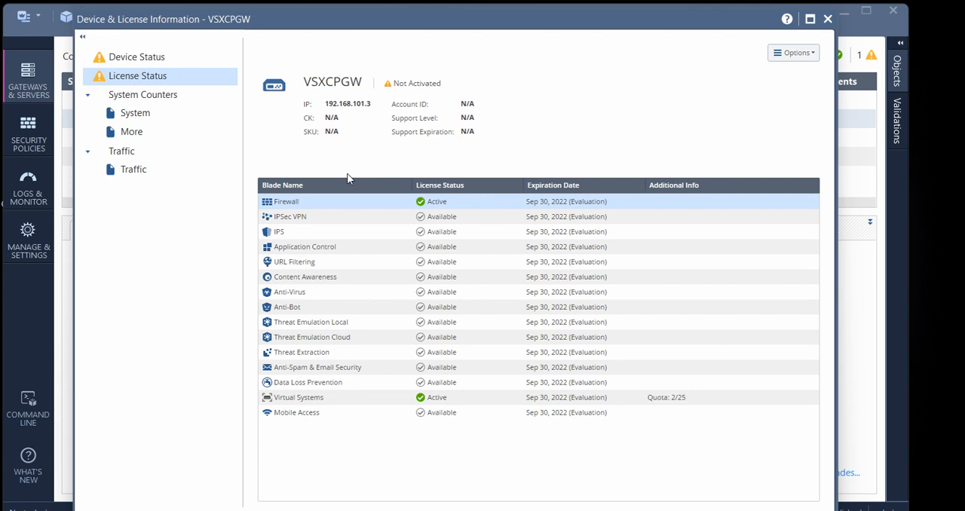
key(Down)
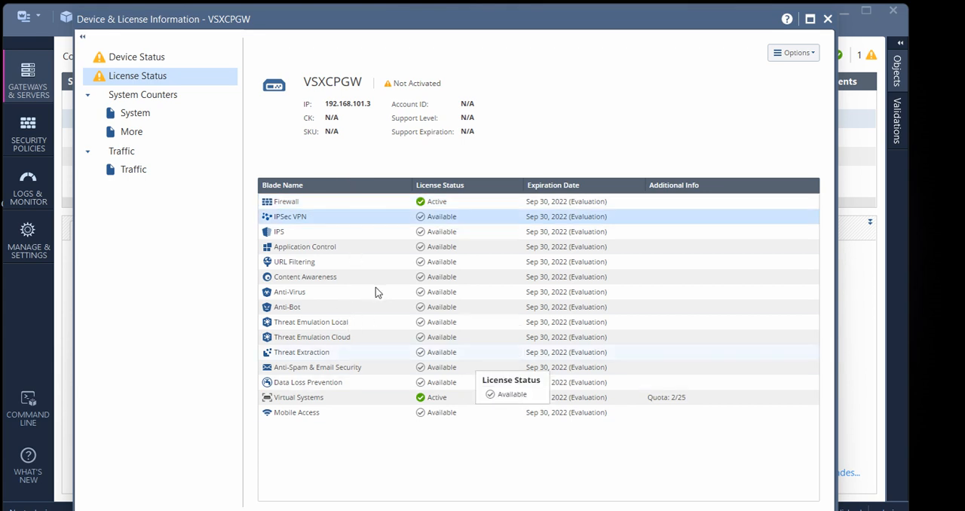
click(125, 53)
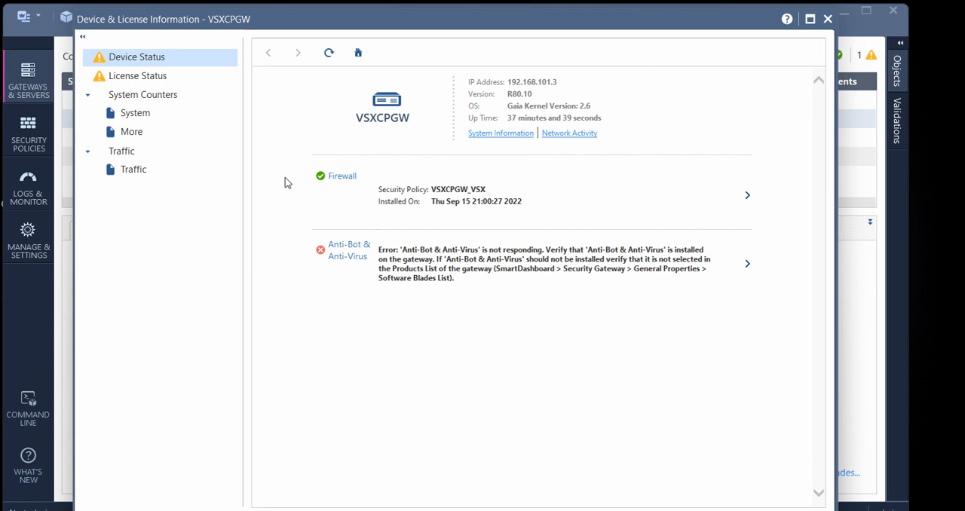
click(828, 19)
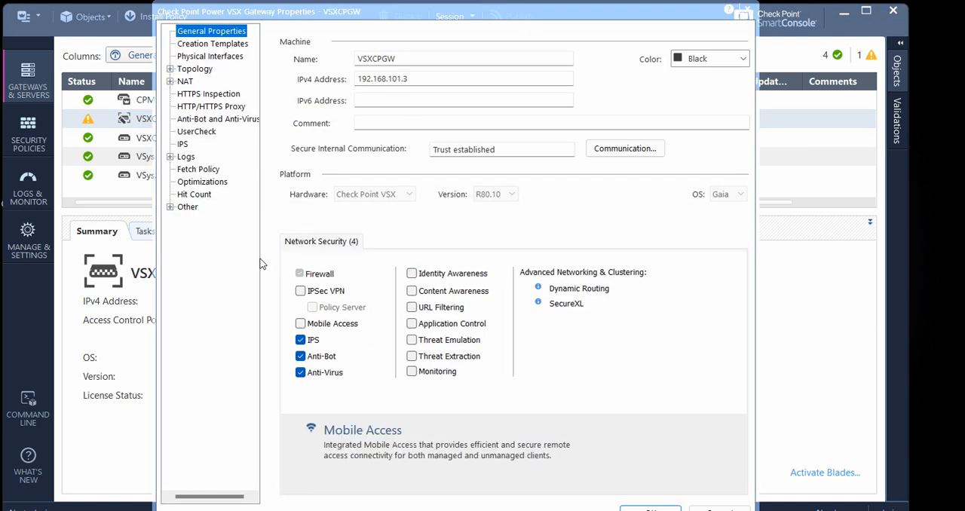
Disable the IPS, Anti-Bot and Anti-Virus blades on the VSXCPGW gateway, save the object, and review the VSX operation report
click(300, 339)
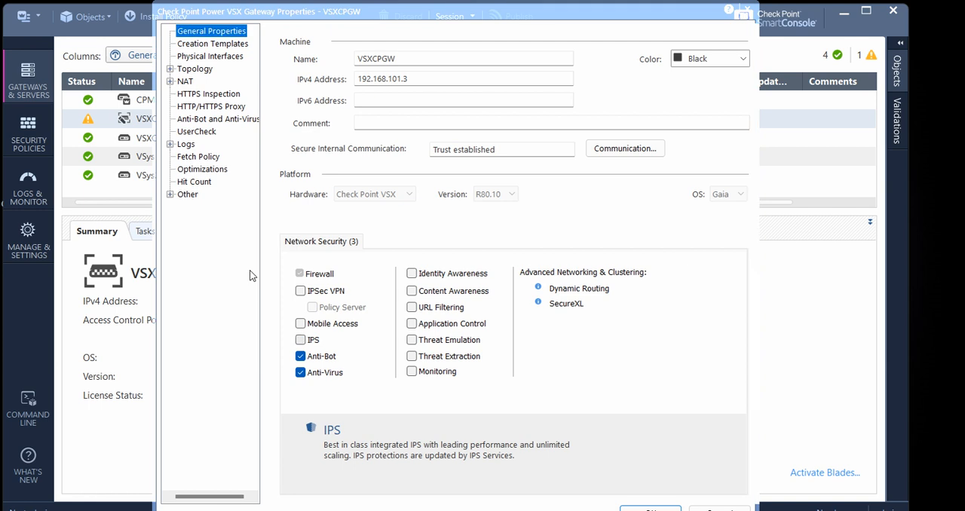
click(300, 356)
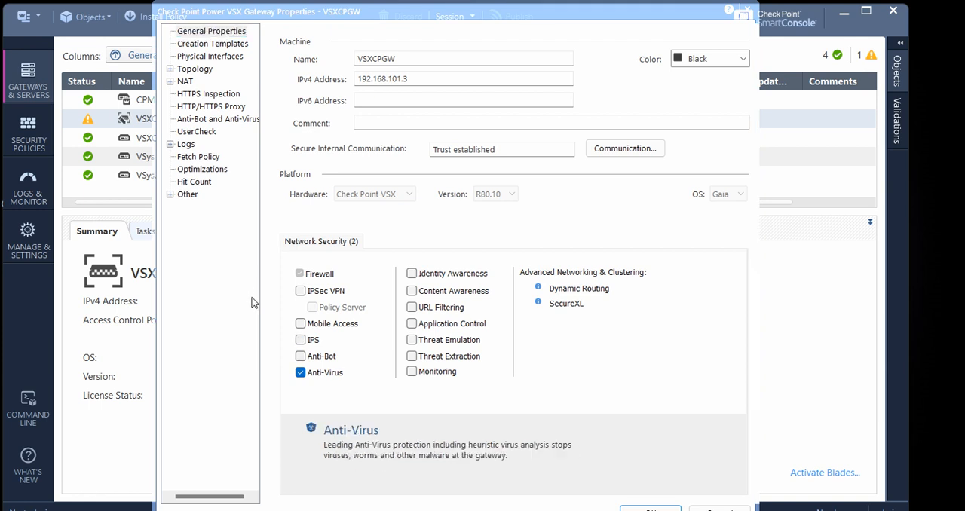
click(300, 373)
click(650, 508)
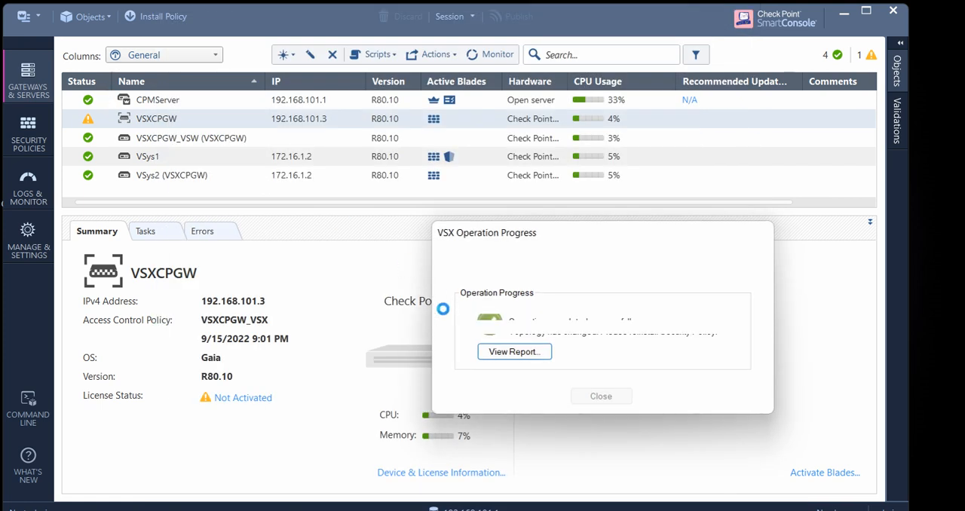
click(498, 351)
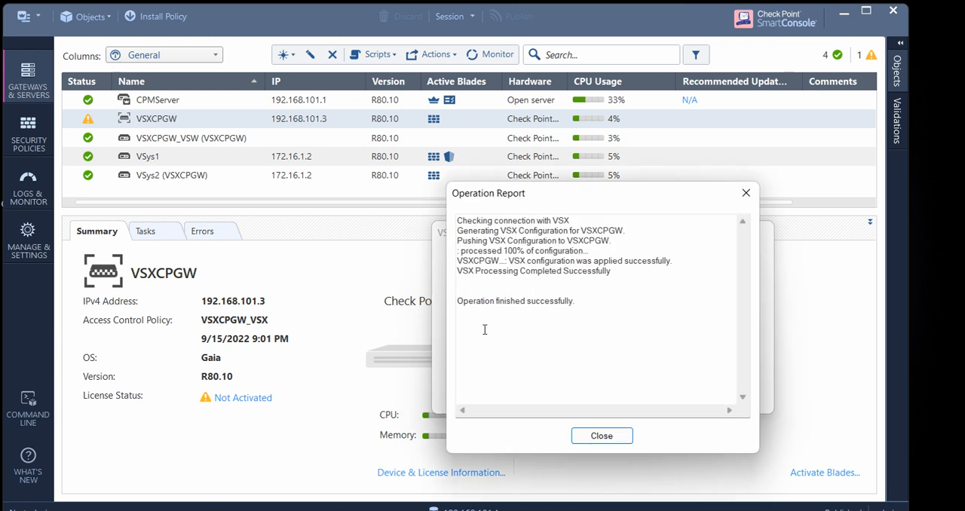
key(Escape)
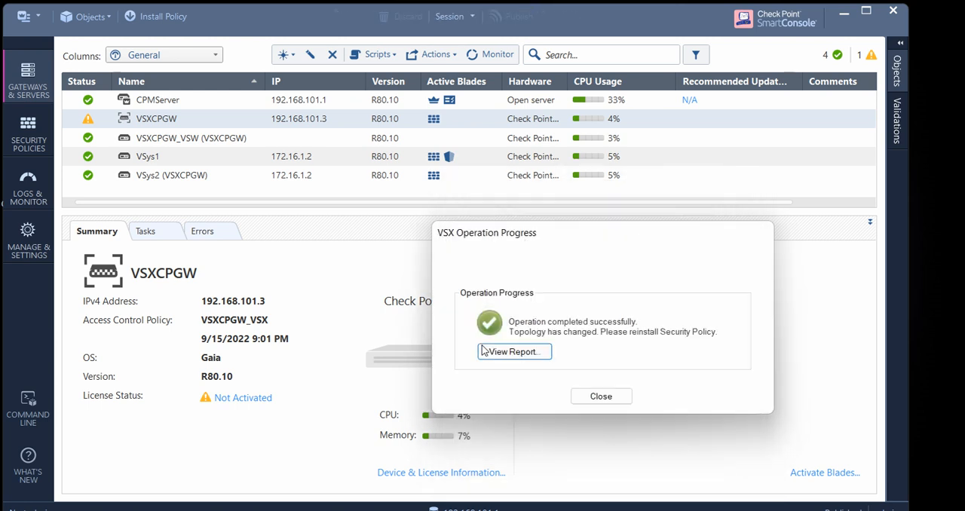
click(601, 396)
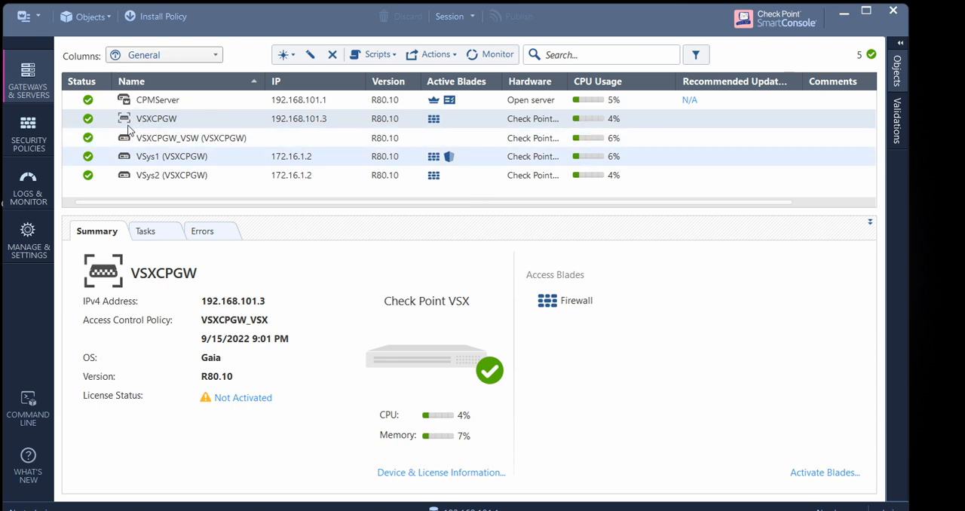
Try to delete the VSys1 virtual system and examine which objects reference it
click(132, 155)
right_click(160, 158)
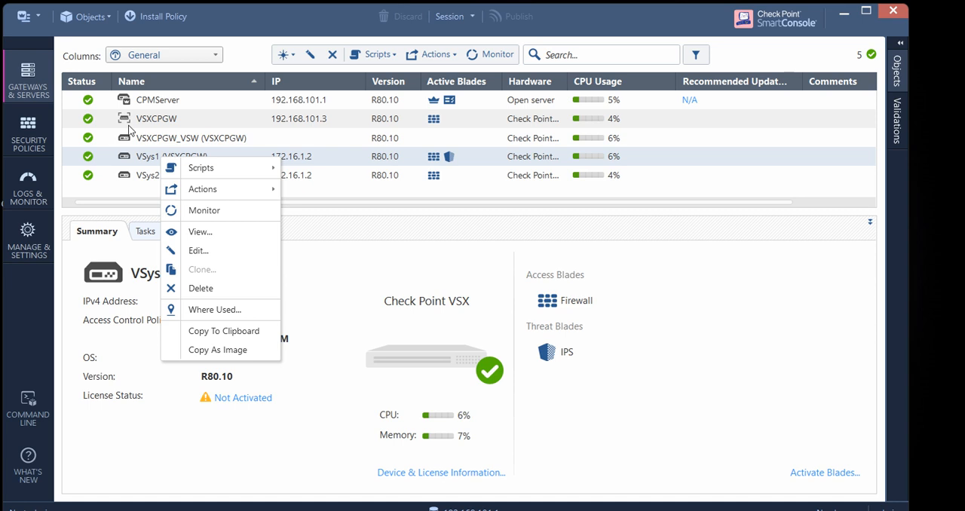
click(200, 288)
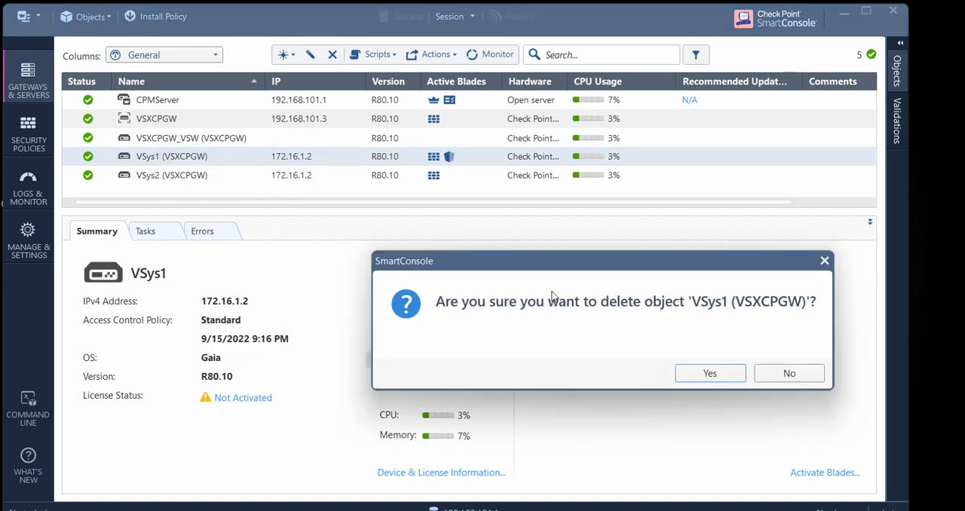
key(Return)
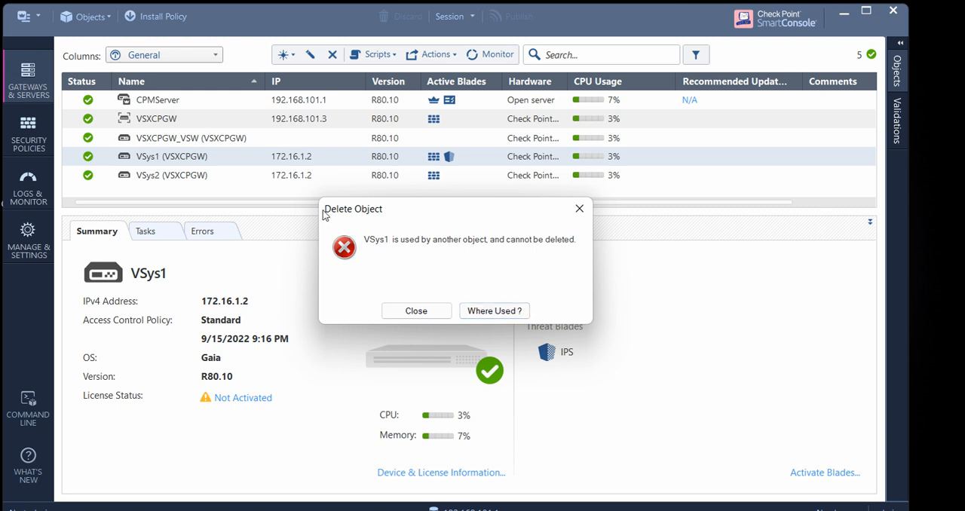
key(Return)
key(Down)
key(Down)
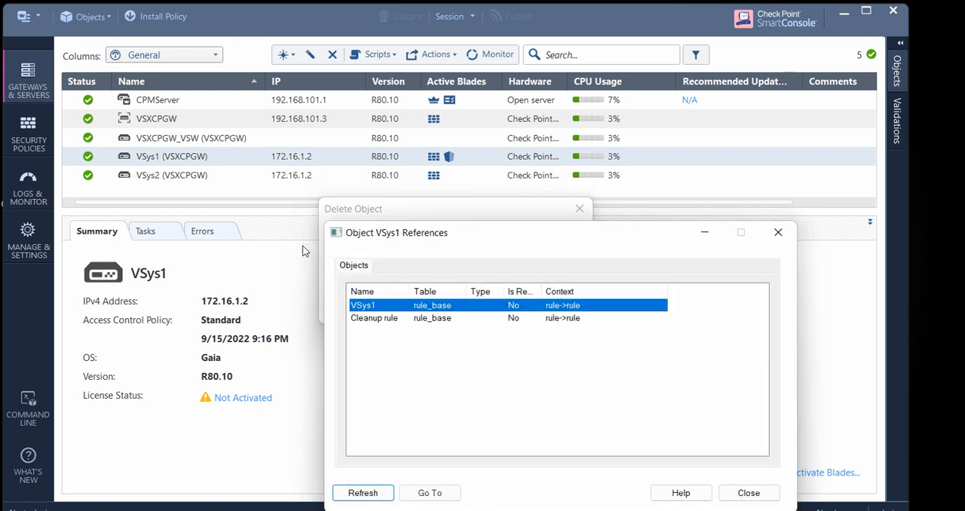
key(Escape)
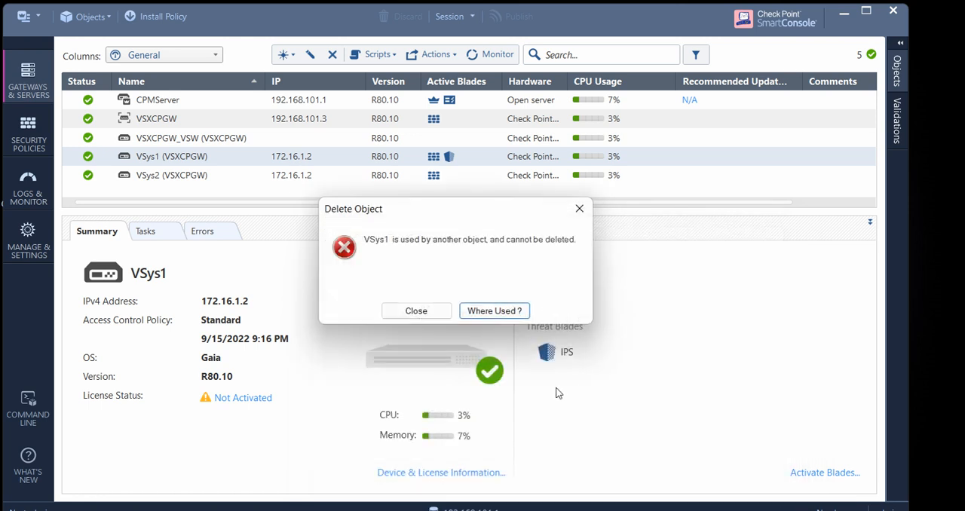
click(579, 208)
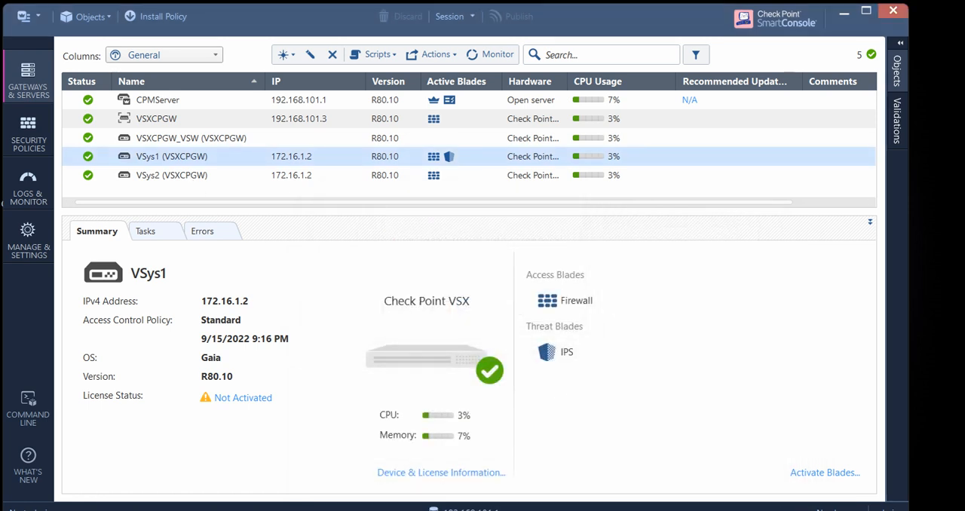
Delete the VSys1 telnet rule from the Standard security policy
click(27, 124)
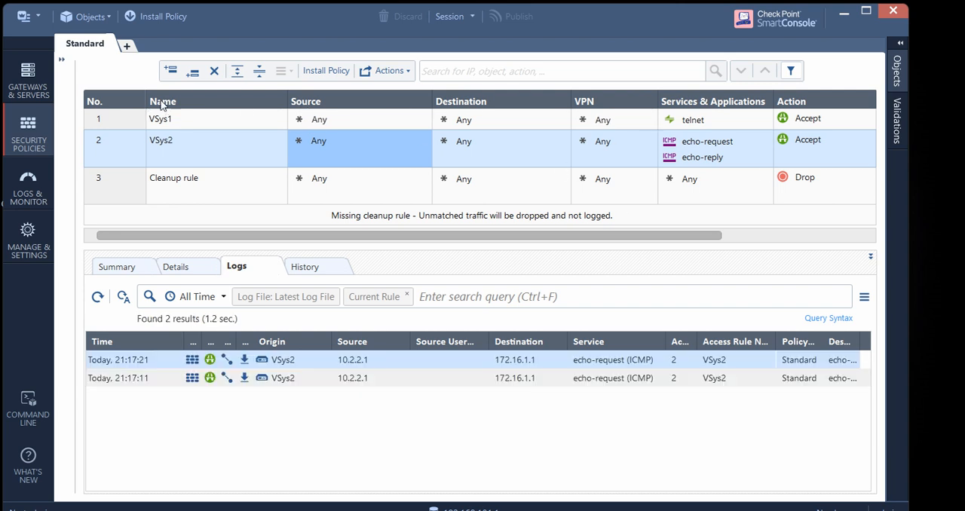
click(195, 122)
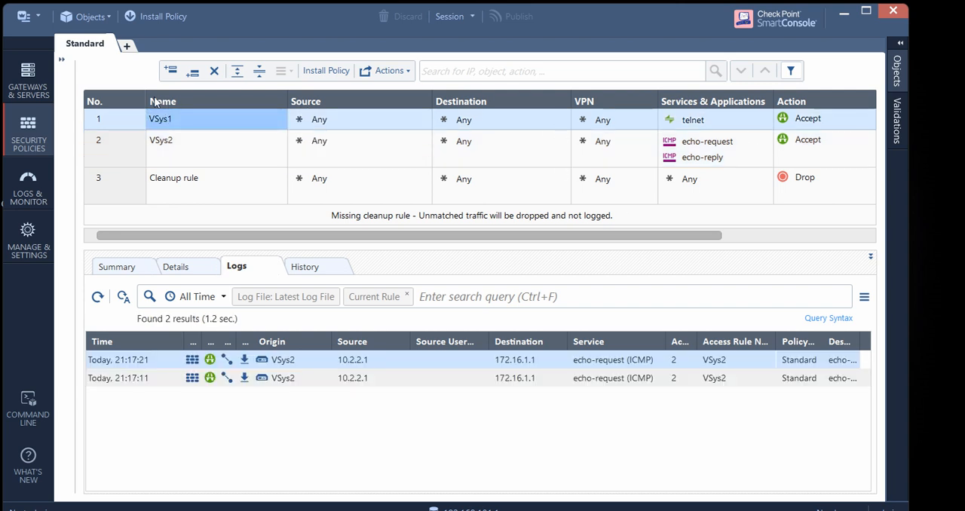
right_click(105, 98)
click(158, 170)
key(Return)
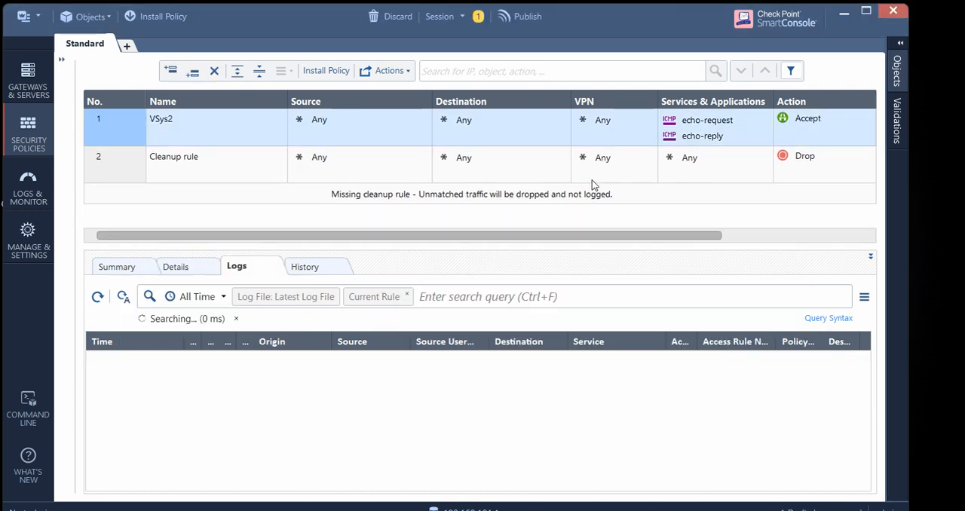
drag(682, 236, 833, 235)
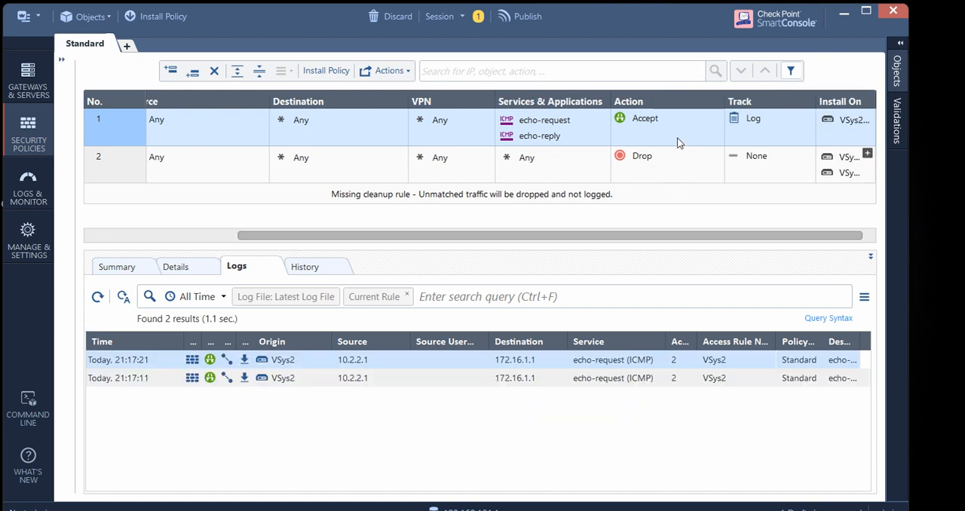
Remove VSys1 from the installation targets of the Drop rule in the Standard policy, and publish the session changes
click(867, 153)
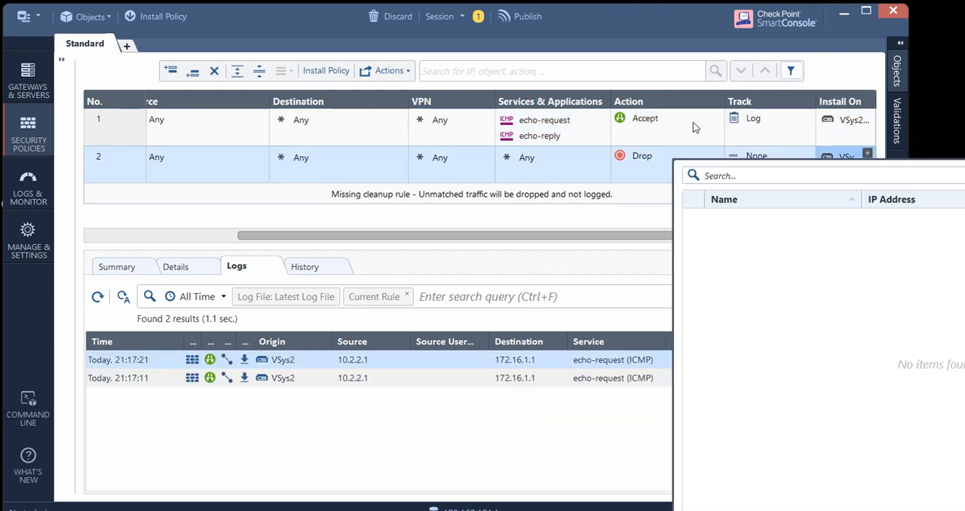
click(553, 205)
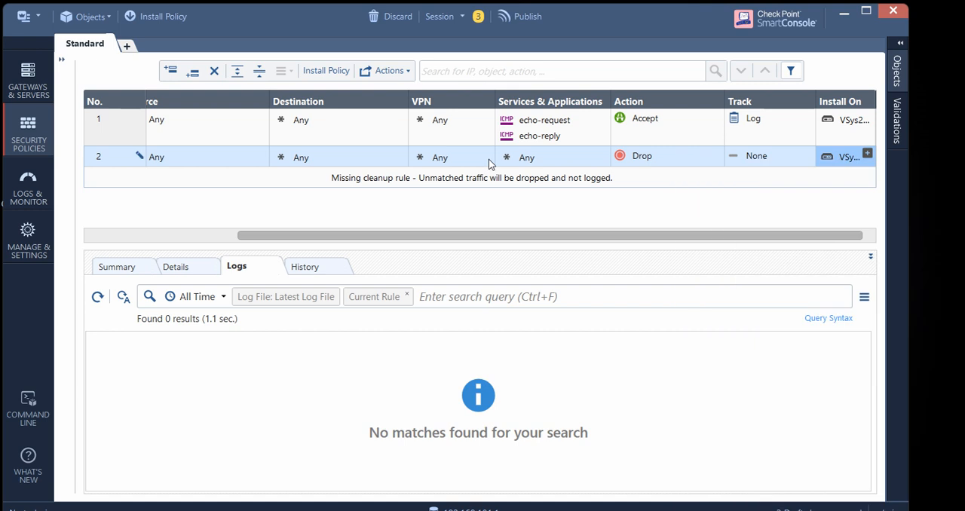
click(520, 16)
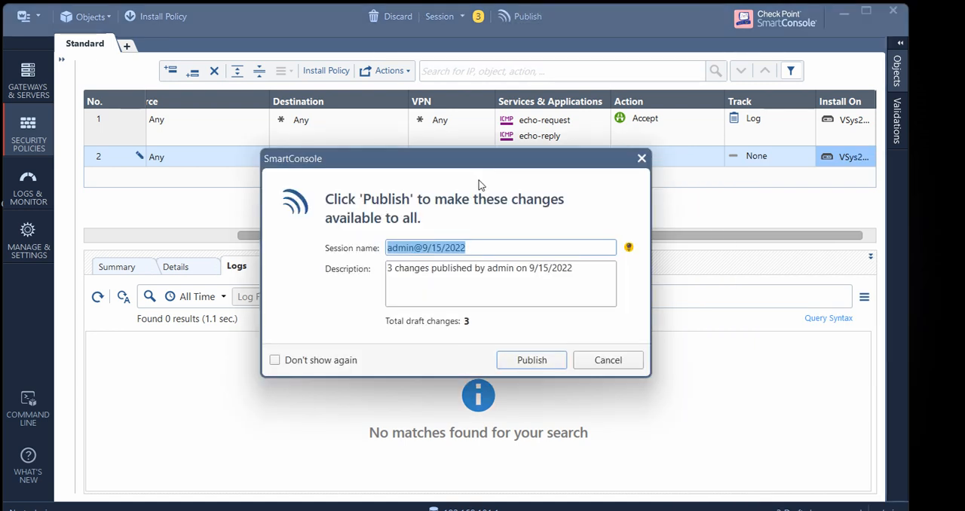
click(531, 360)
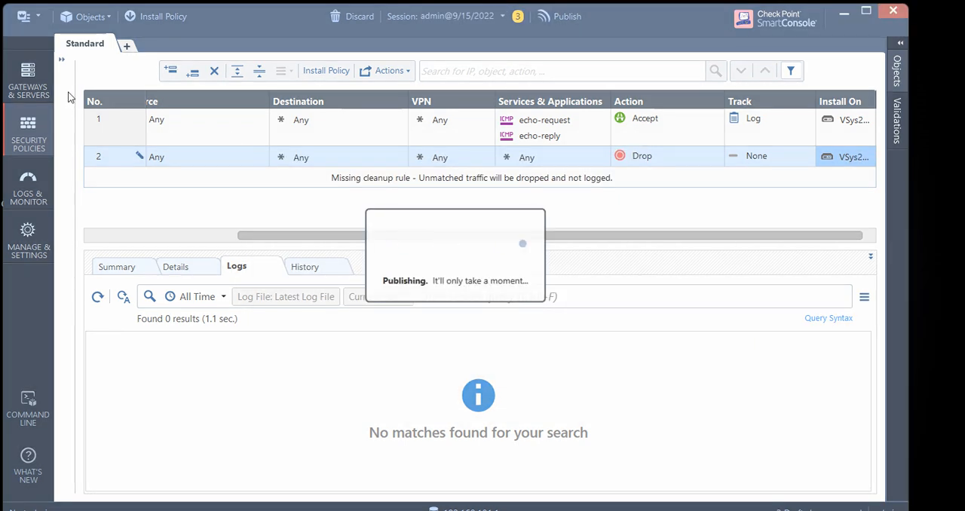
Delete the VSys1 virtual system from the gateways, confirm the deletion, and close the VSX operation progress
click(25, 70)
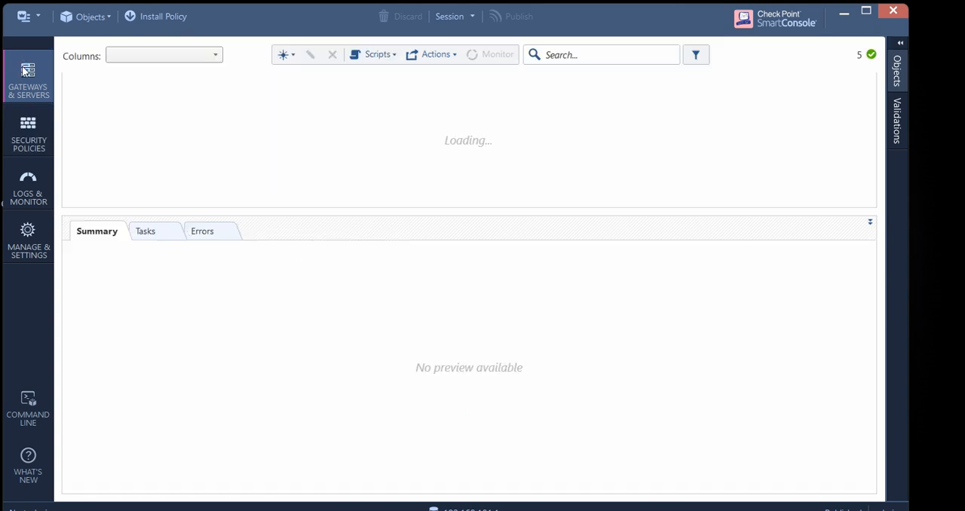
right_click(163, 157)
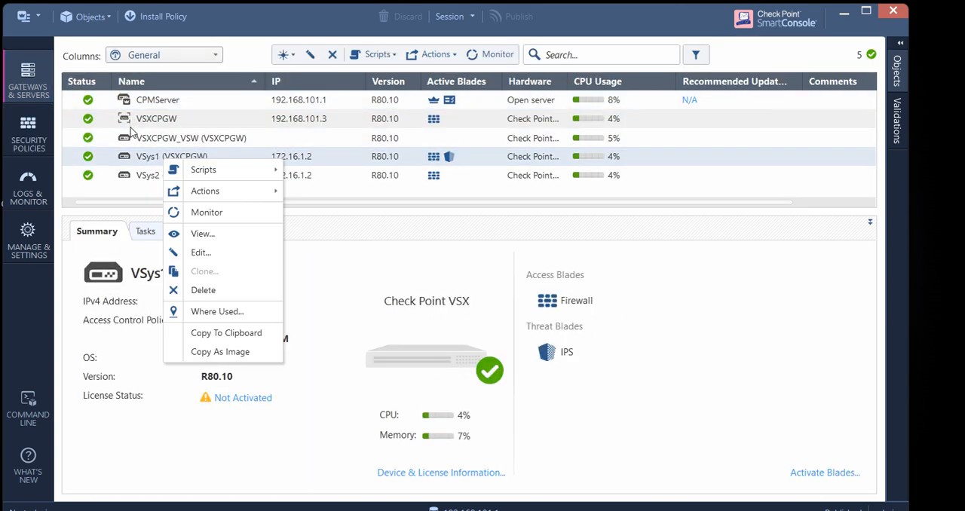
key(Return)
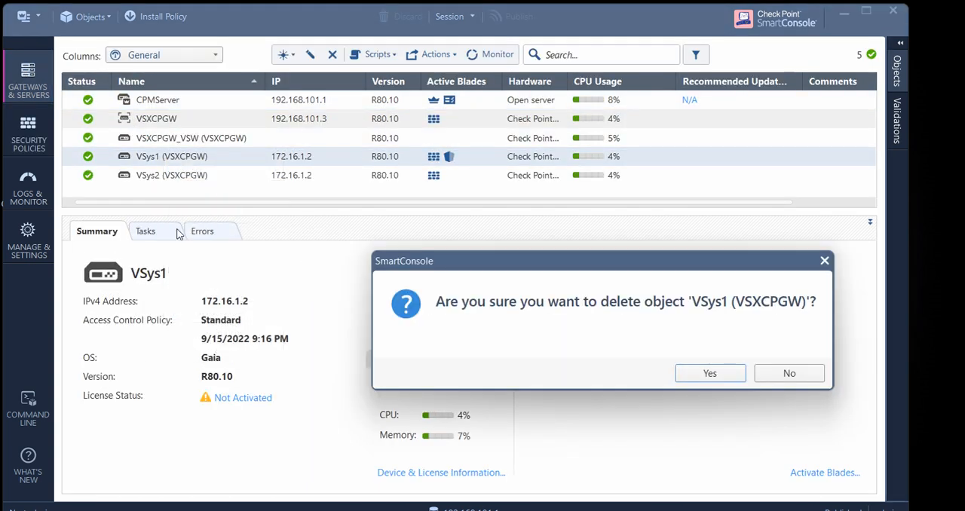
key(Return)
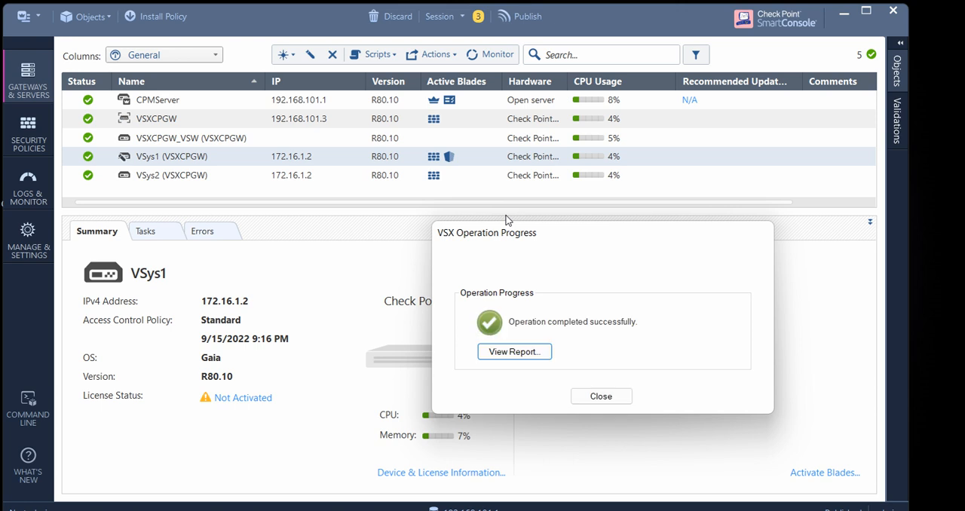
key(Return)
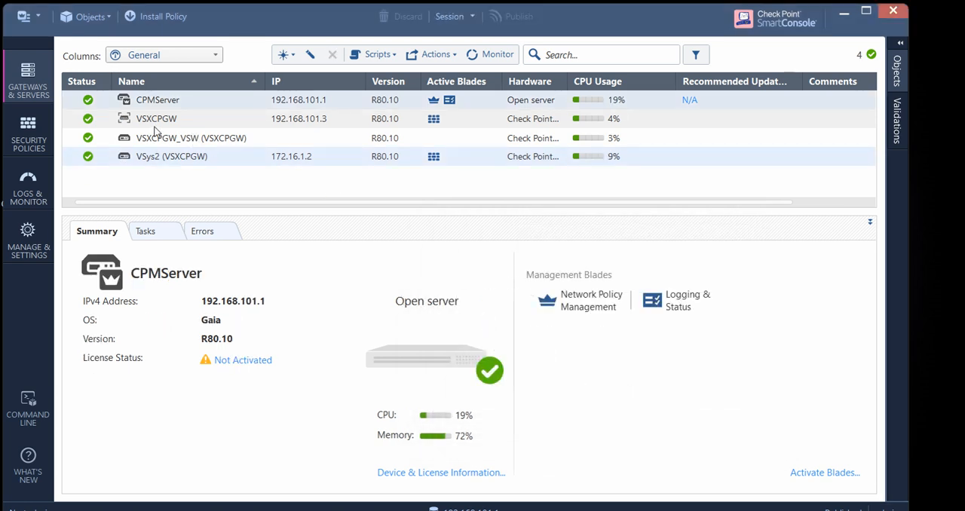
click(156, 155)
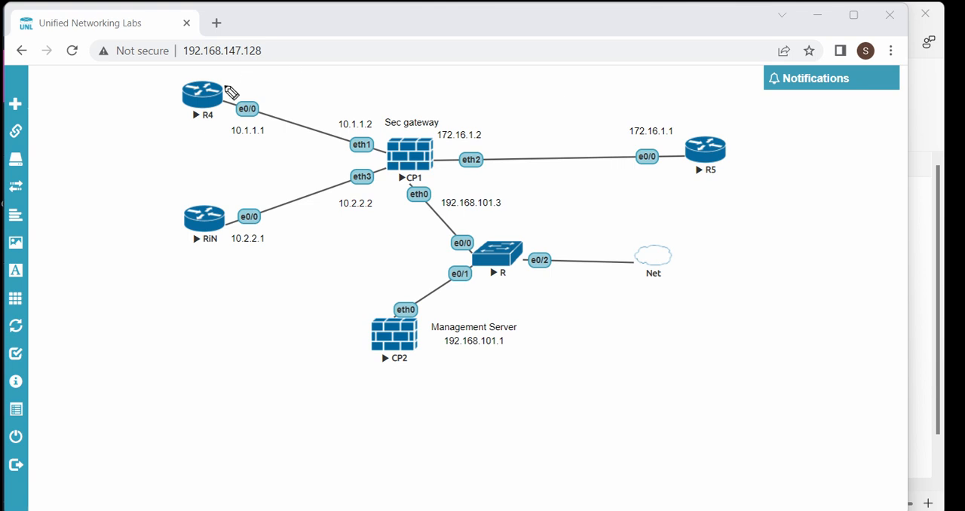
mouse_move(202, 76)
mouse_down()
mouse_move(185, 83)
mouse_move(285, 105)
mouse_move(302, 130)
mouse_move(354, 144)
mouse_move(340, 126)
mouse_move(353, 139)
mouse_move(323, 159)
mouse_up()
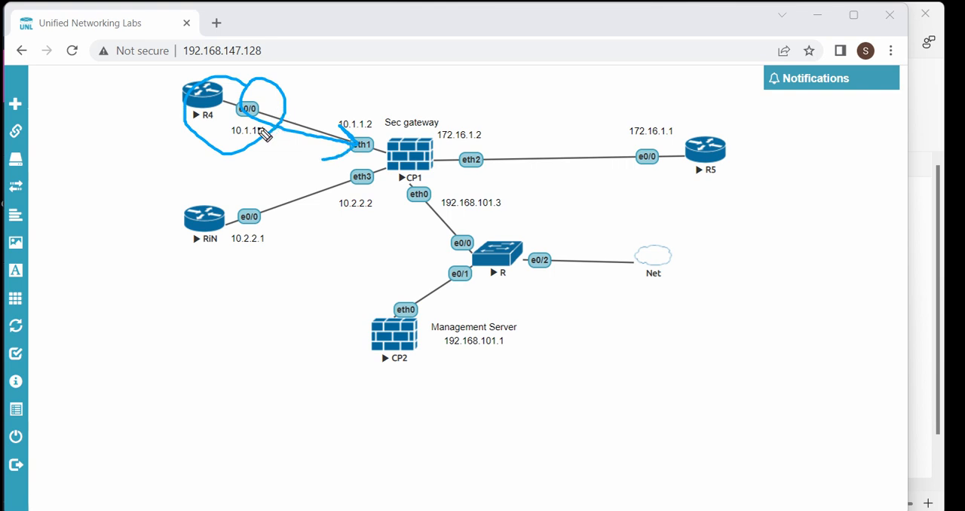
mouse_move(374, 130)
mouse_down()
mouse_move(362, 124)
mouse_move(340, 157)
mouse_move(377, 125)
mouse_up()
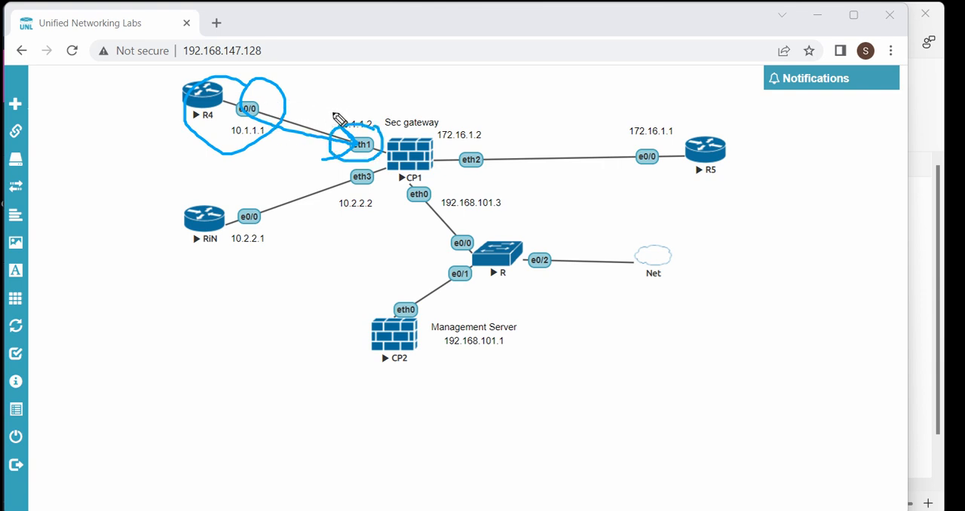
mouse_move(411, 134)
mouse_down()
mouse_move(392, 133)
mouse_move(379, 151)
mouse_move(438, 153)
mouse_move(410, 137)
mouse_move(438, 147)
mouse_move(543, 140)
mouse_move(529, 157)
mouse_up()
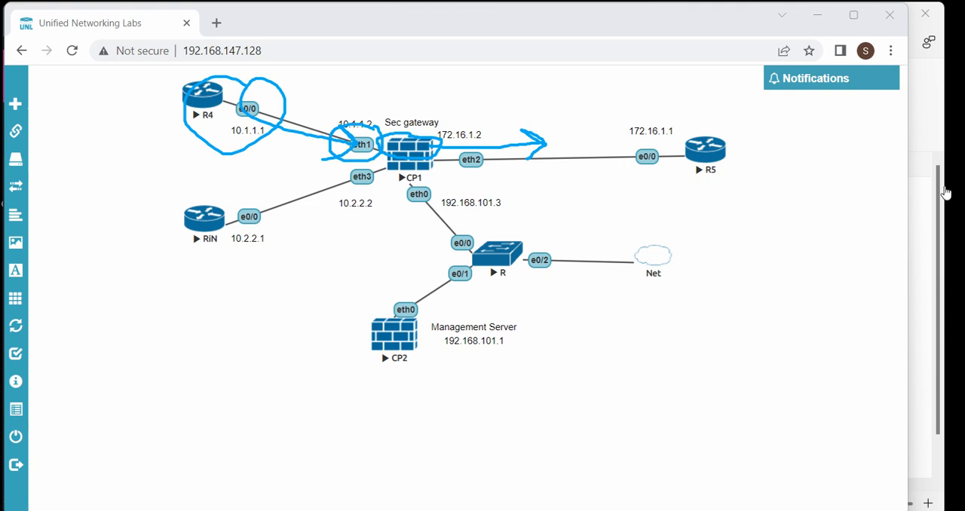
click(944, 281)
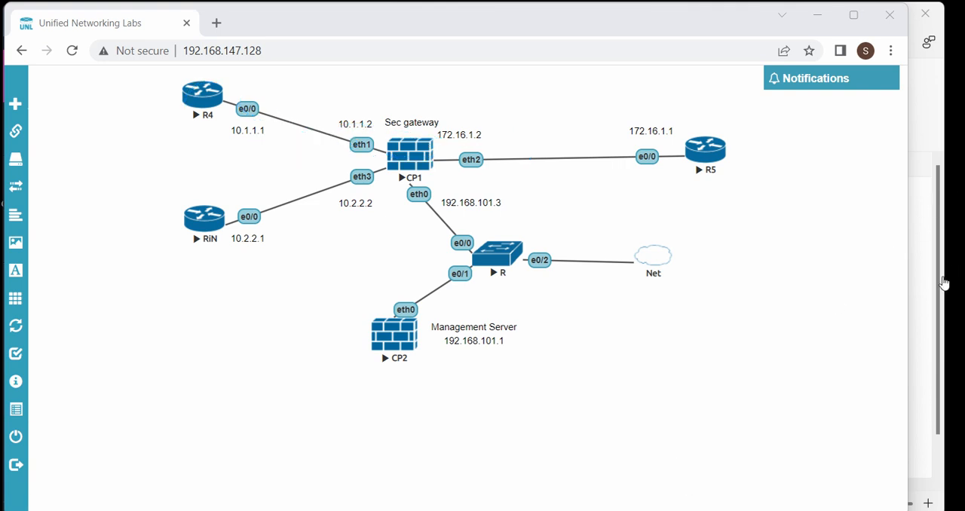